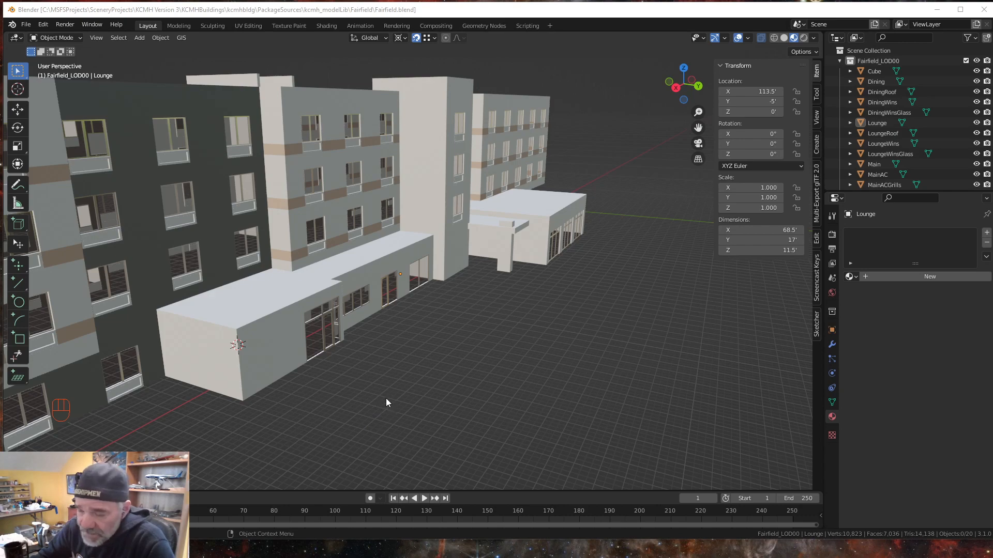
# Step: Look over the lounge side of the Fairfield model, and in Chrome examine the hotel's photos for exterior and patio wall details
pyautogui.moveTo(380, 399); pyautogui.dragTo(348, 385, button='middle')
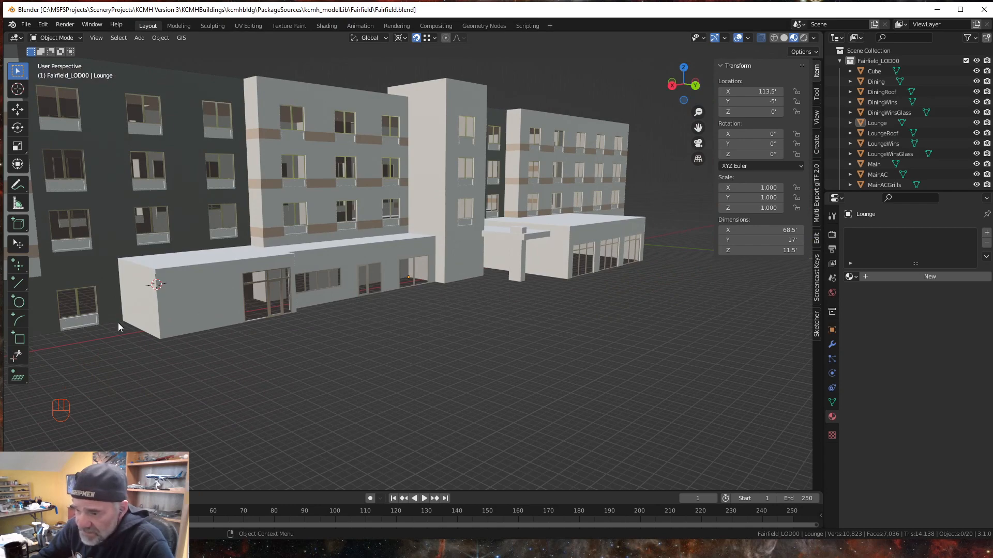
pyautogui.moveTo(377, 326); pyautogui.dragTo(370, 352, button='middle')
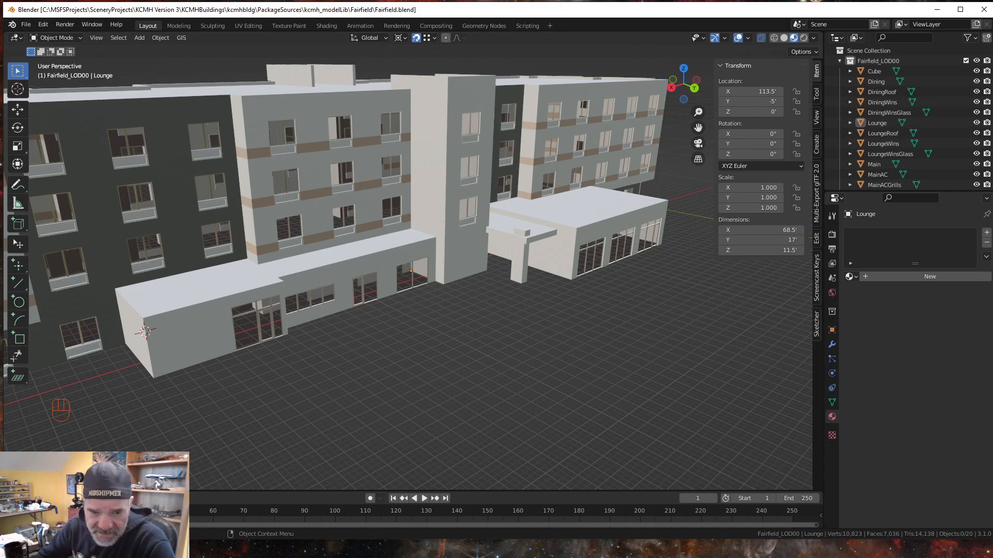
pyautogui.hotkey('alt', 'Tab')
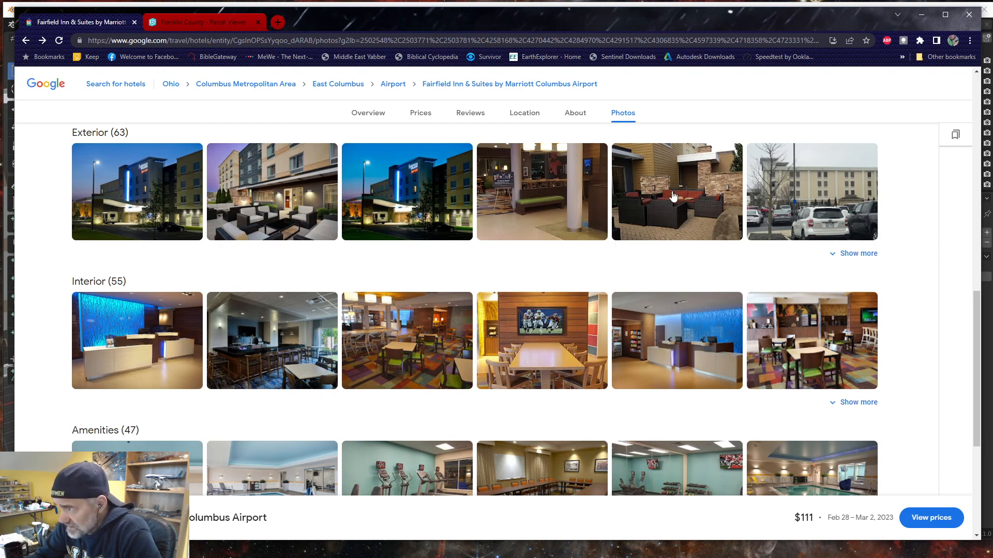
pyautogui.scroll(-4, 663, 324)
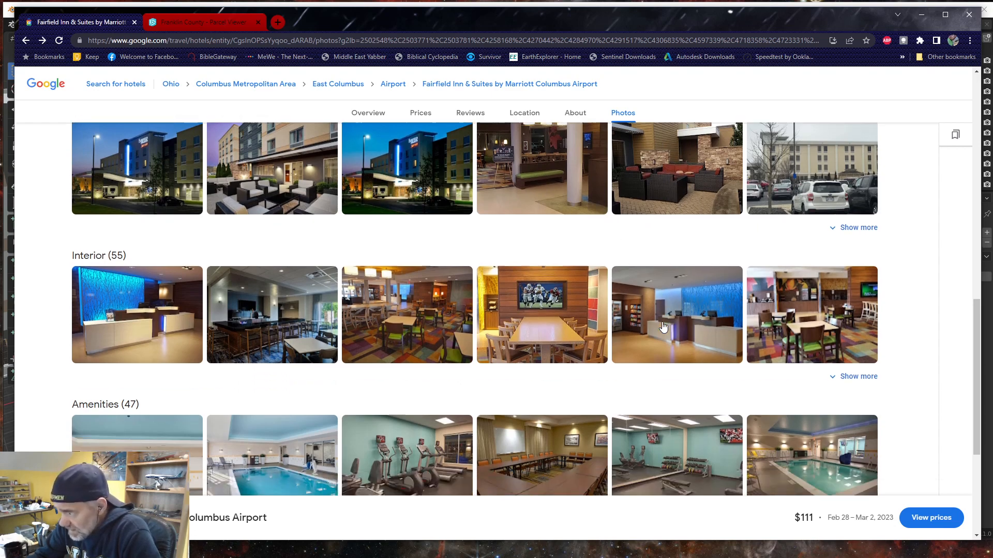
pyautogui.scroll(7, 662, 321)
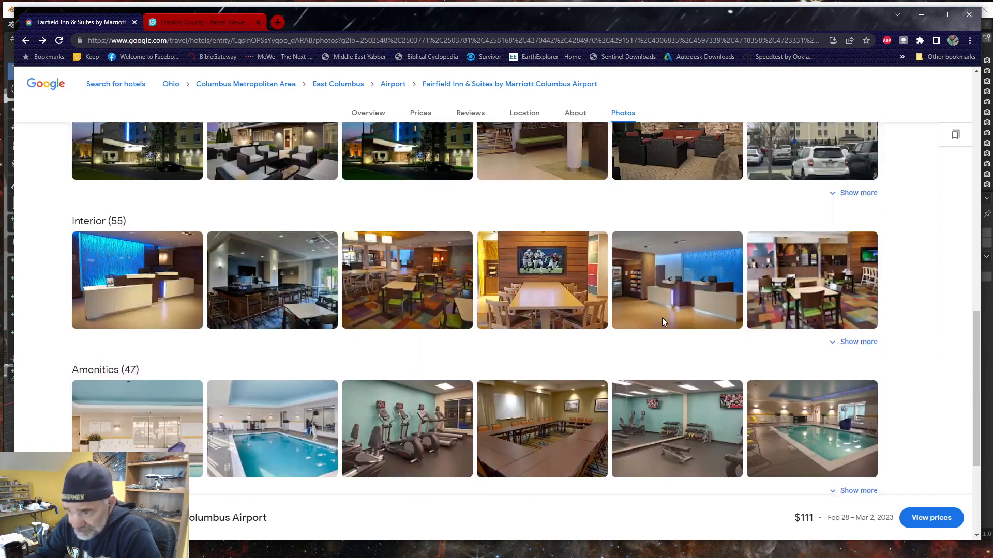
pyautogui.scroll(-1, 668, 314)
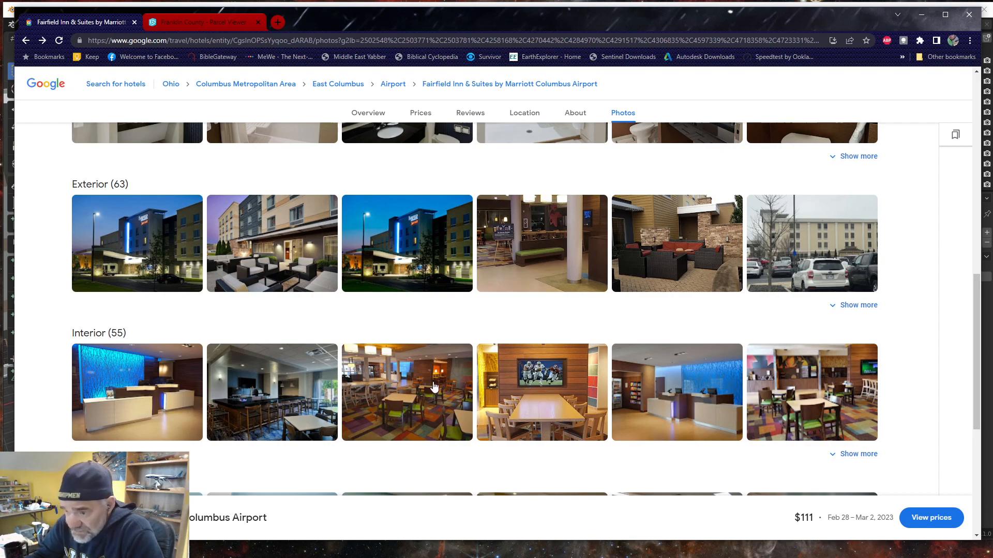
pyautogui.scroll(-1, 430, 351)
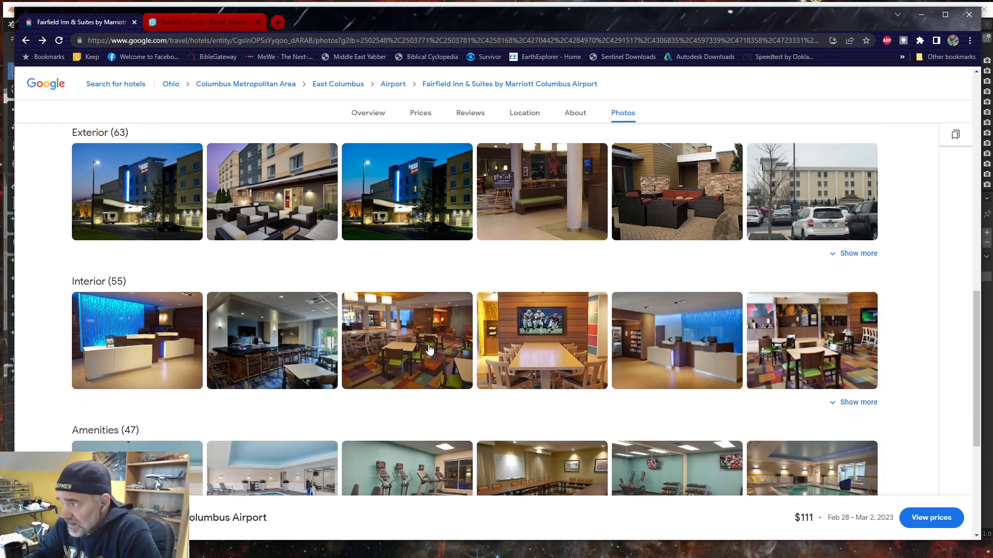
pyautogui.scroll(-1, 508, 388)
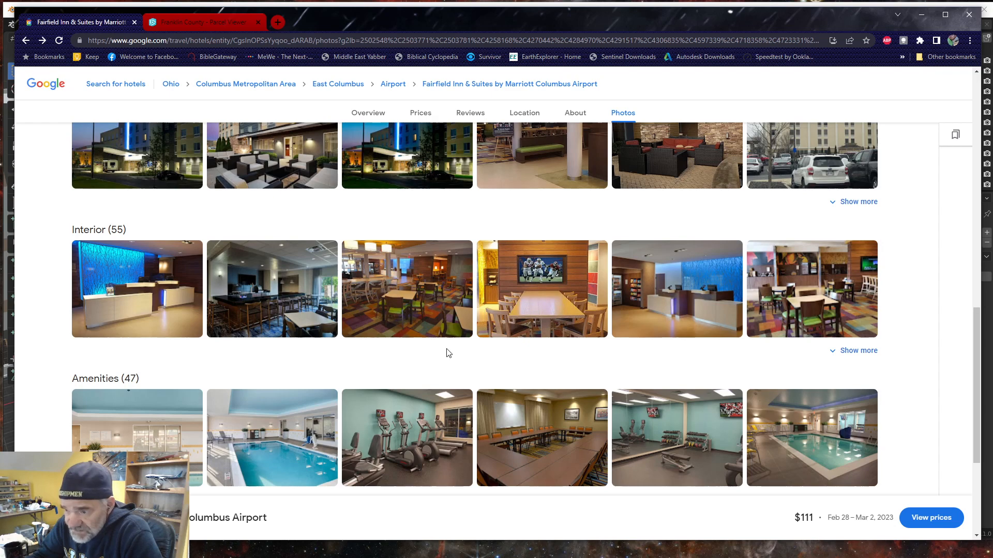
pyautogui.scroll(-1, 541, 366)
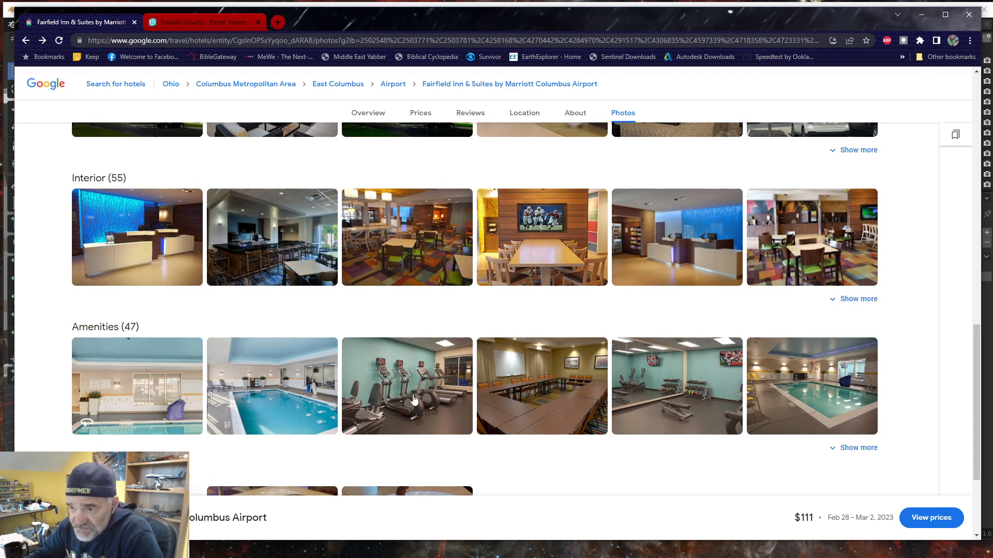
pyautogui.scroll(7, 414, 399)
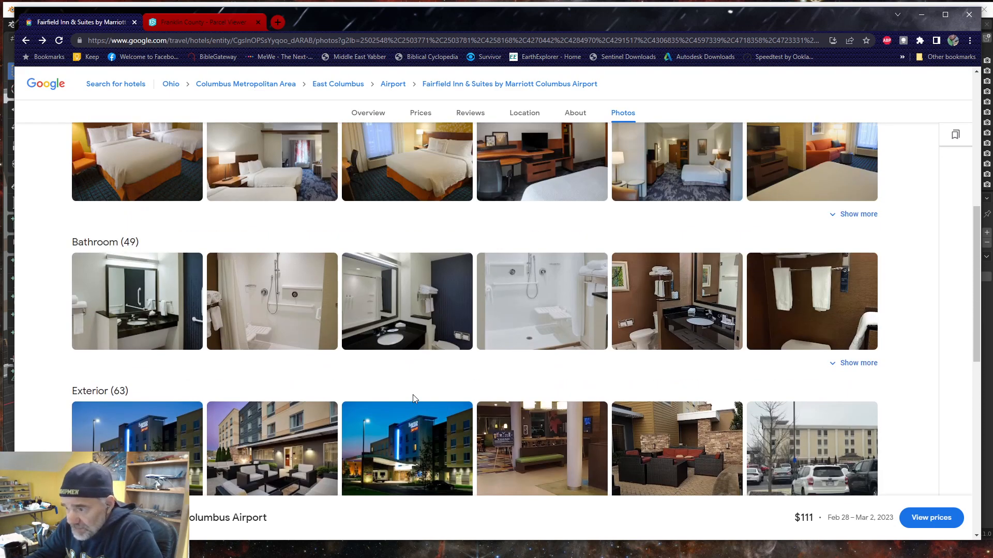
pyautogui.scroll(4, 412, 399)
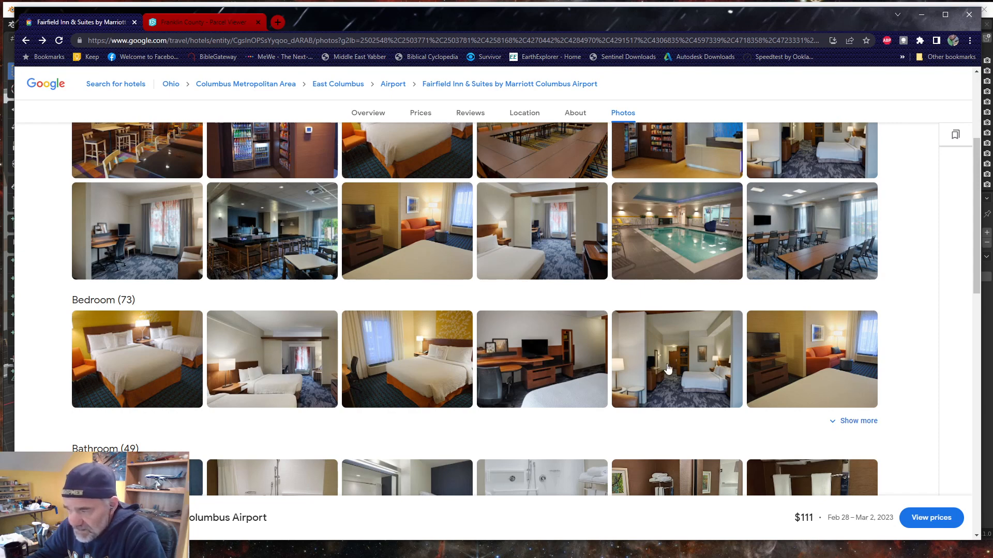
pyautogui.scroll(-5, 696, 357)
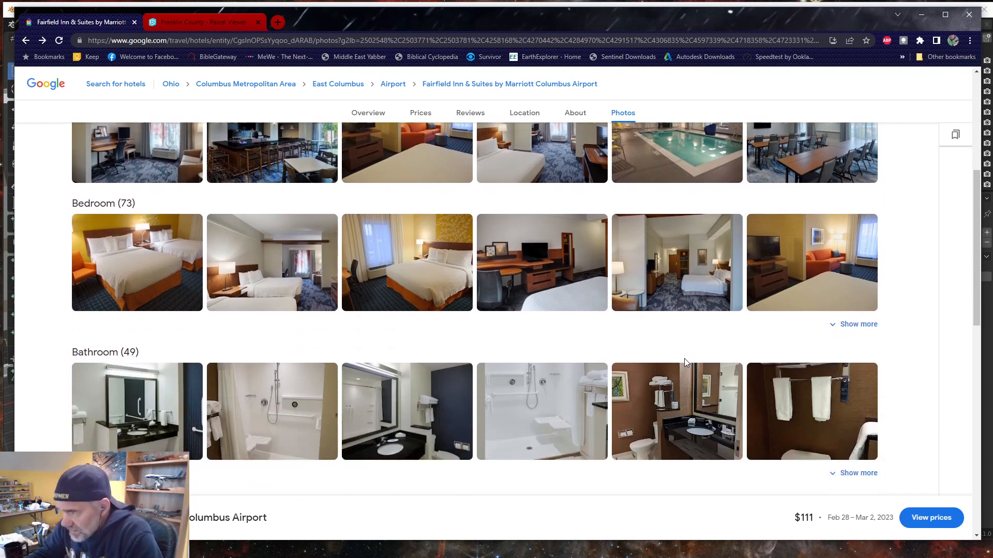
pyautogui.scroll(-4, 657, 353)
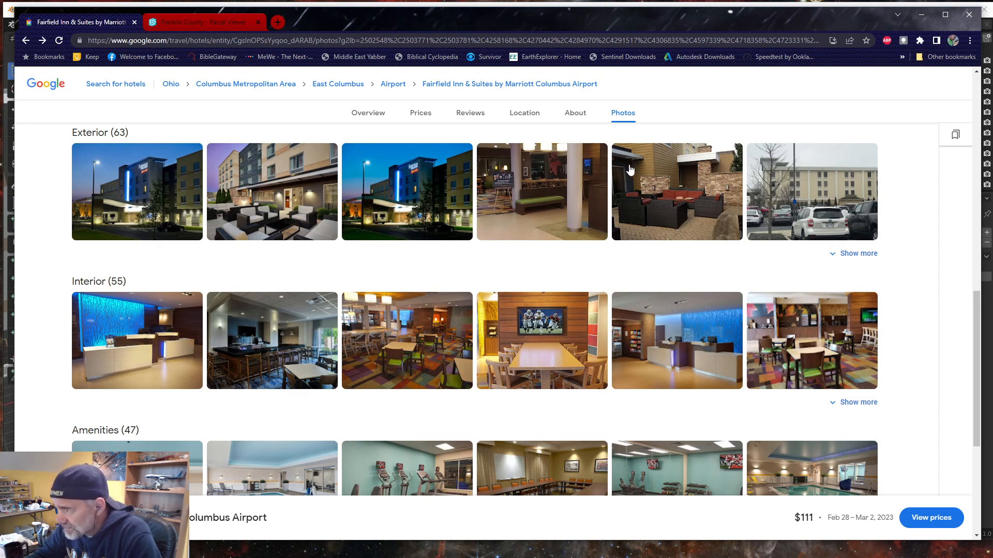
pyautogui.scroll(-5, 610, 260)
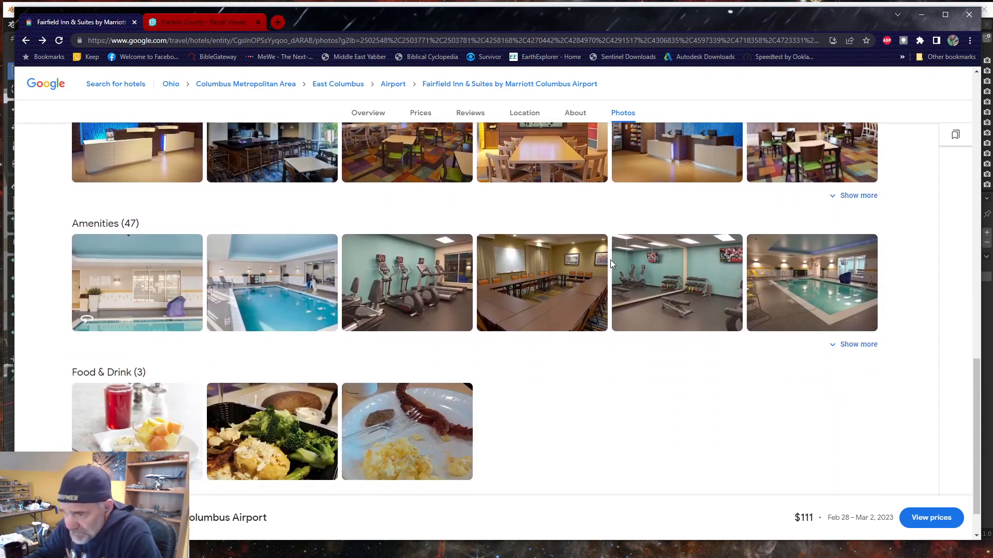
pyautogui.scroll(10, 609, 260)
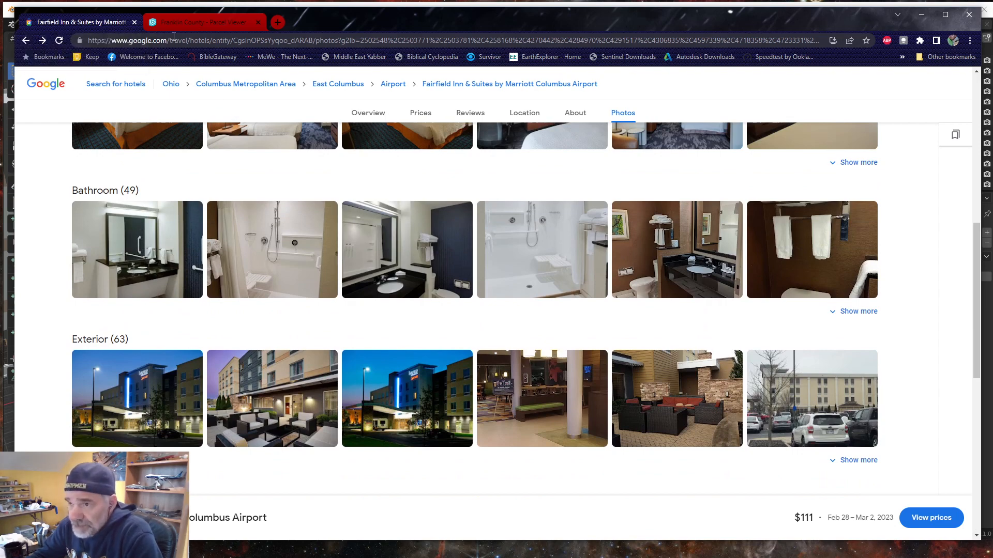
# Step: Measure across the patio enclosure's wall with a straight line on the Franklin County Parcel Viewer aerial image
pyautogui.click(203, 22)
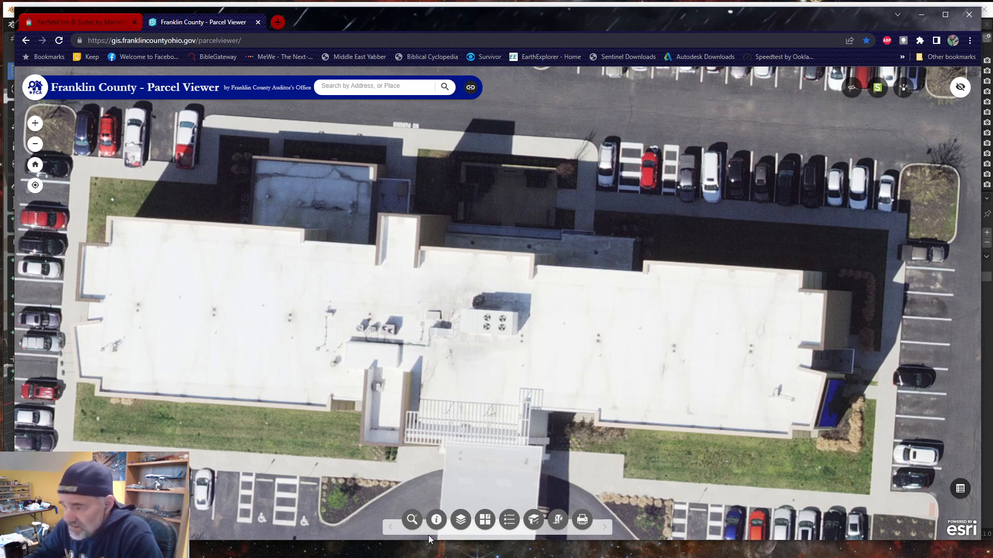
pyautogui.click(557, 519)
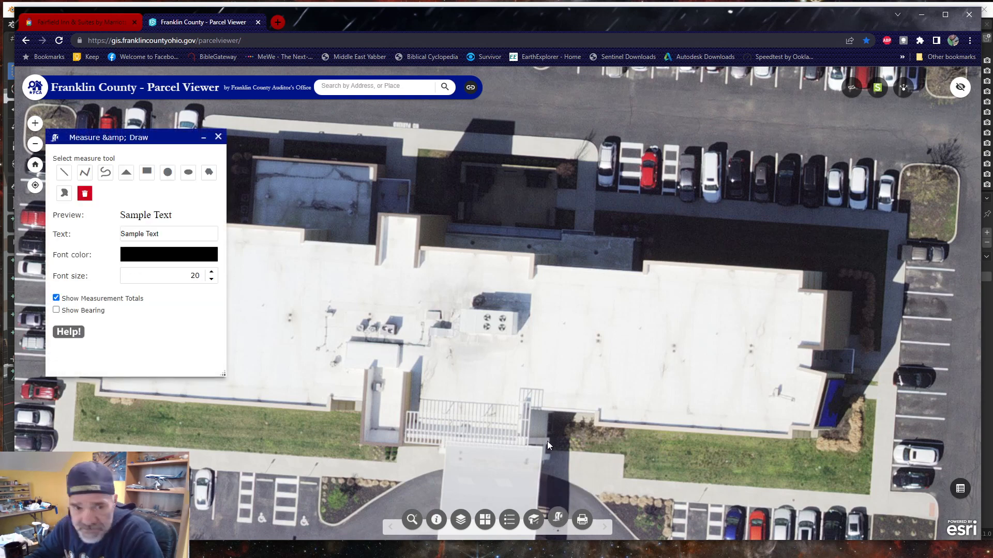
pyautogui.click(63, 173)
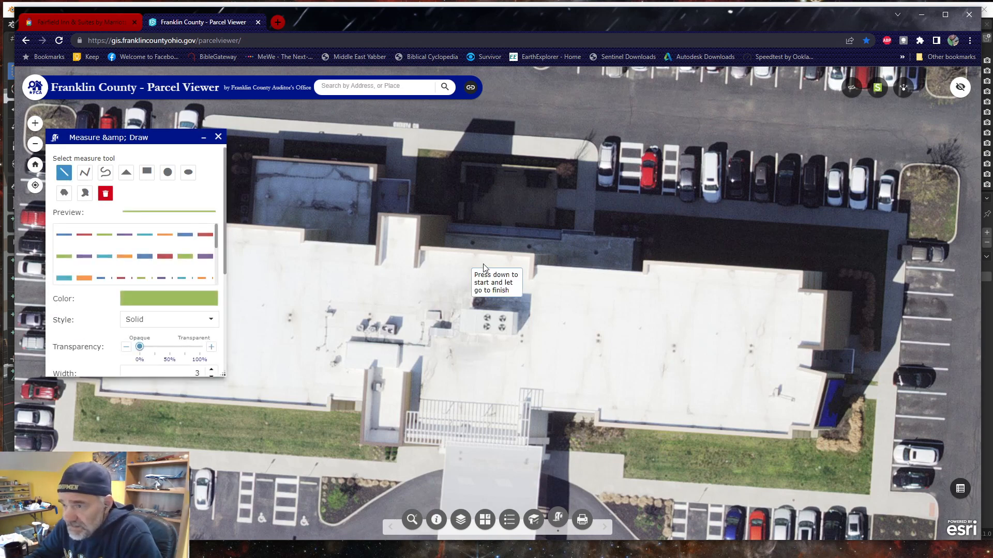
pyautogui.click(464, 203)
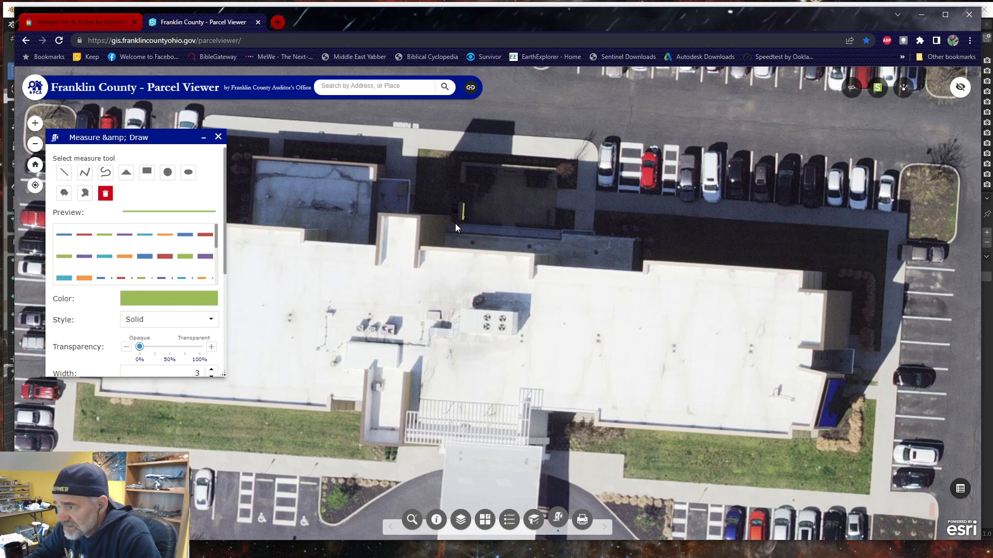
pyautogui.click(106, 193)
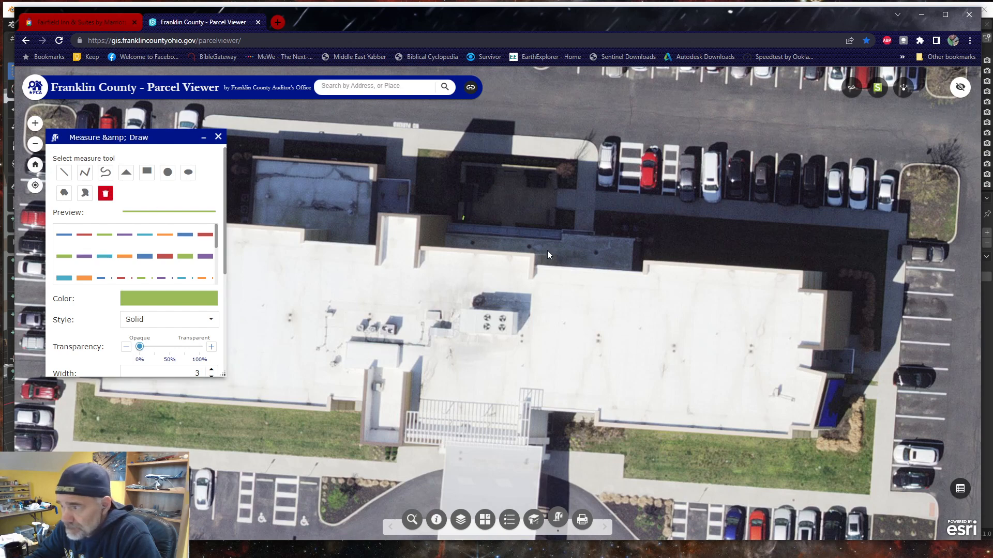
pyautogui.click(64, 172)
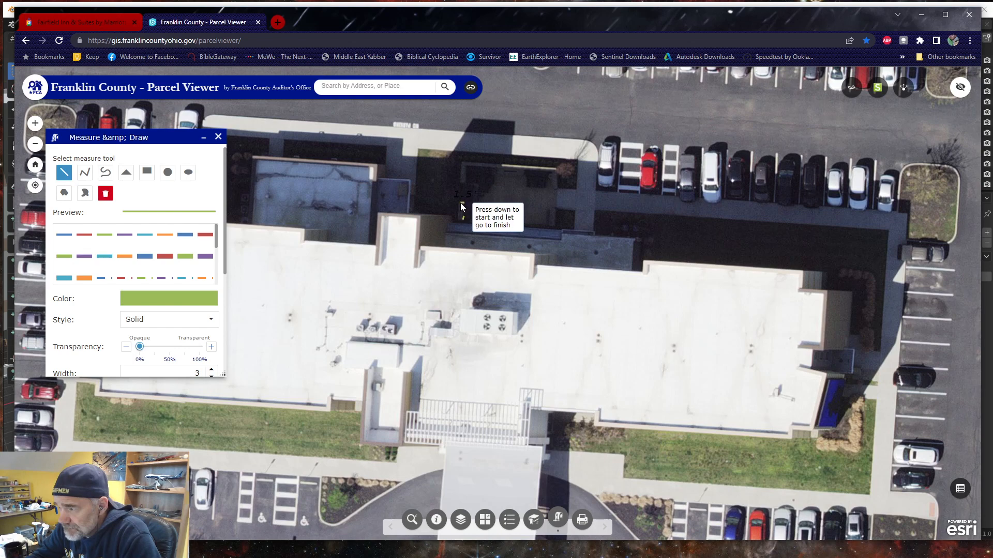
pyautogui.moveTo(460, 203); pyautogui.dragTo(458, 203)
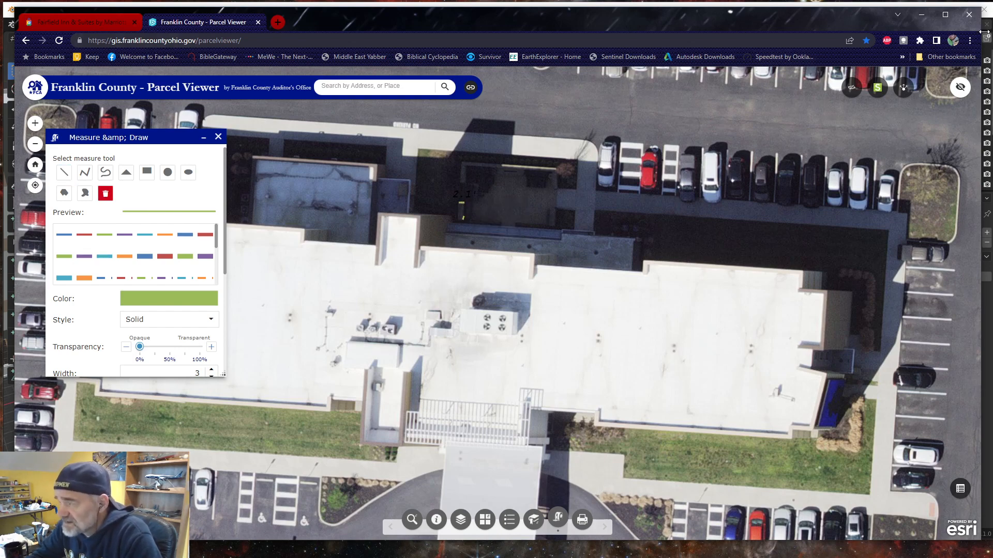
pyautogui.click(927, 15)
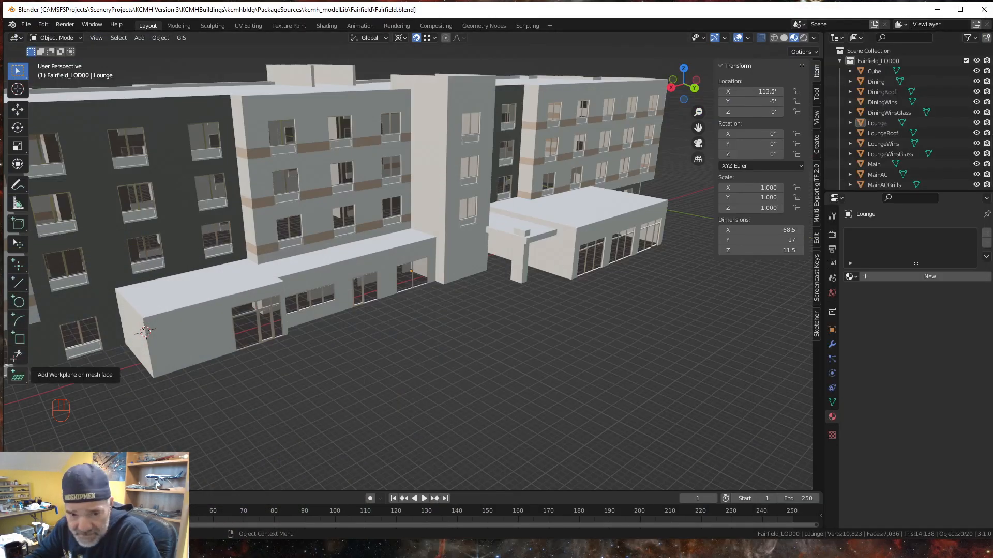
# Step: Switch to Google Earth Pro and examine the walled patio beside the hotel's lounge from several angles
pyautogui.hotkey('alt', 'Tab')
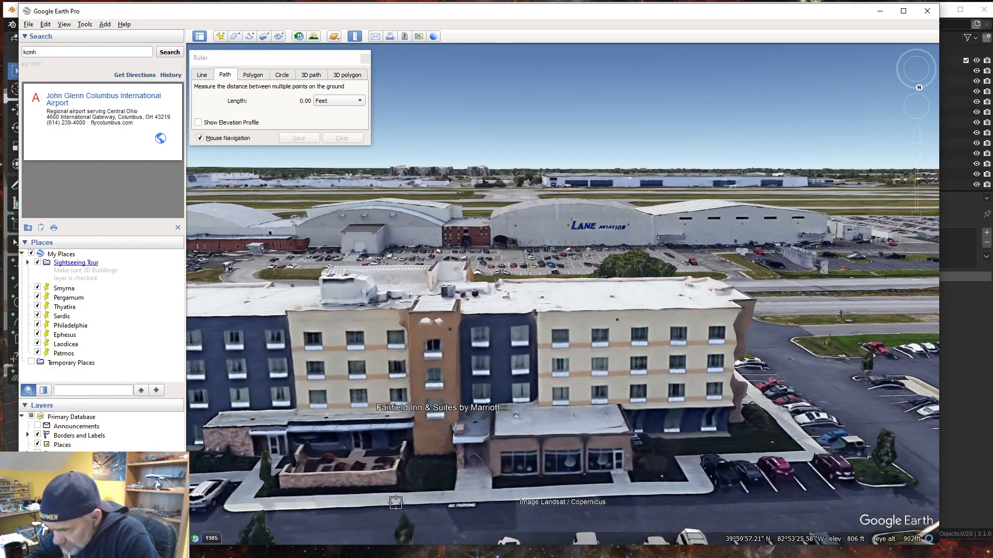
pyautogui.moveTo(318, 481)
pyautogui.mouseDown(button='middle')
pyautogui.moveTo(465, 527)
pyautogui.moveTo(337, 539)
pyautogui.mouseUp(button='middle')
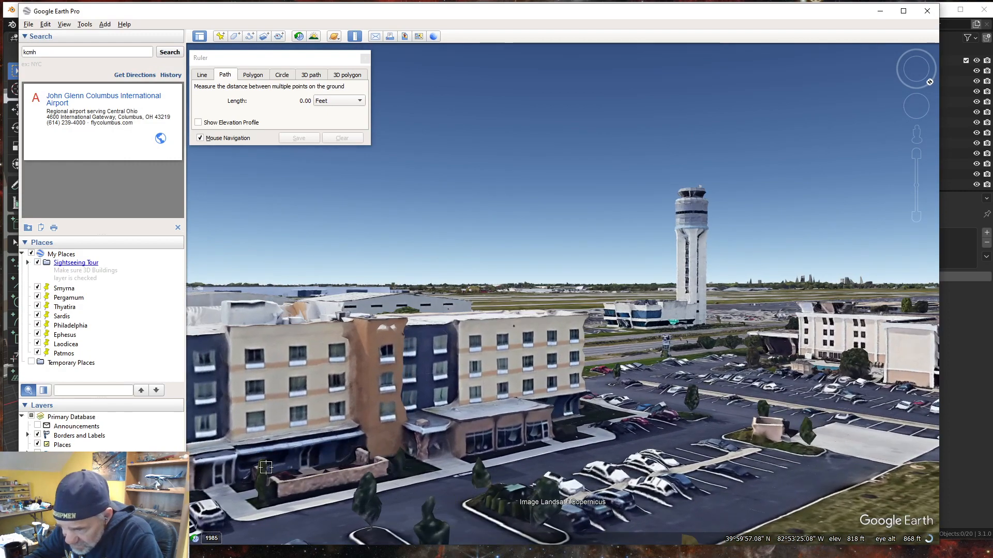
pyautogui.moveTo(290, 443)
pyautogui.mouseDown(button='middle')
pyautogui.moveTo(333, 468)
pyautogui.moveTo(291, 451)
pyautogui.mouseUp(button='middle')
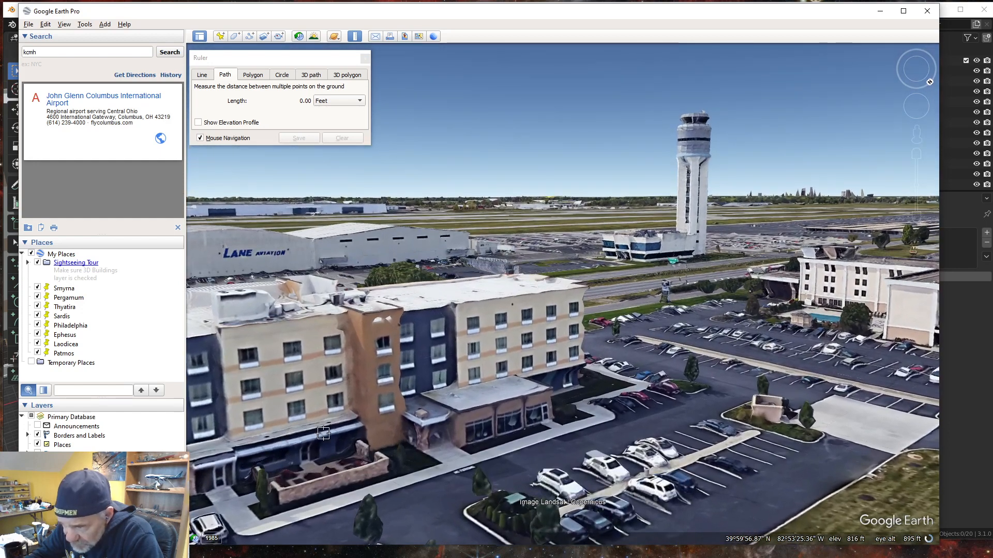
pyautogui.click(880, 11)
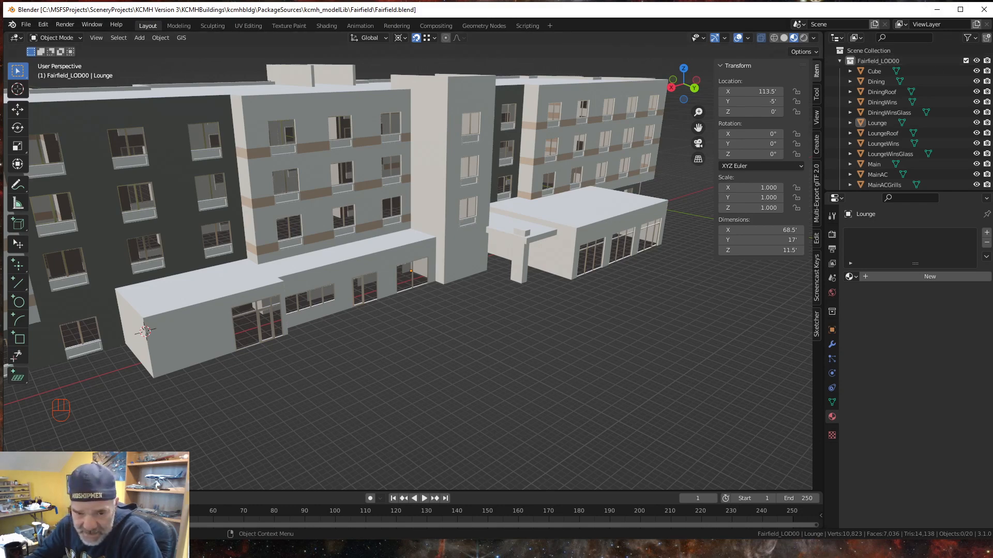
pyautogui.hotkey('alt', 'Tab')
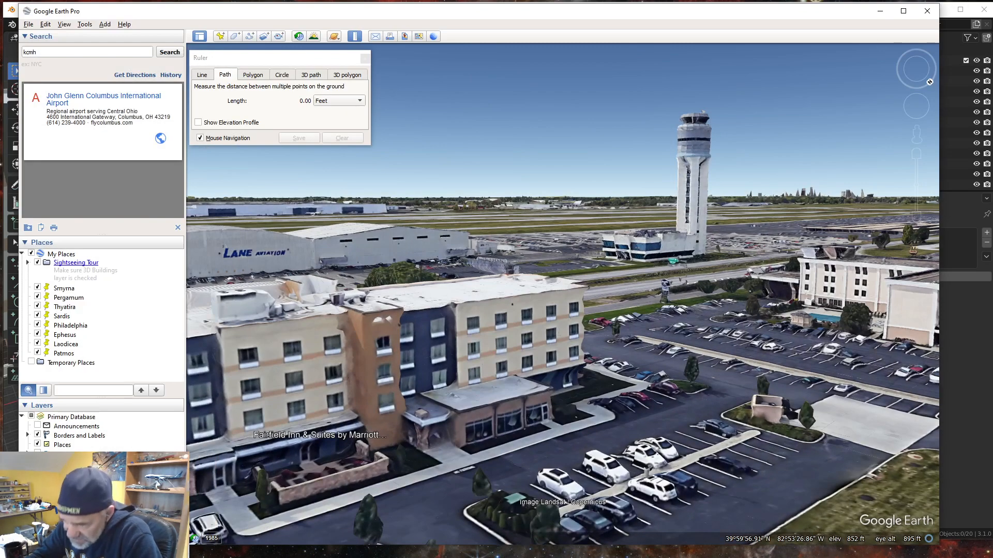
pyautogui.moveTo(408, 484); pyautogui.dragTo(367, 463, button='middle')
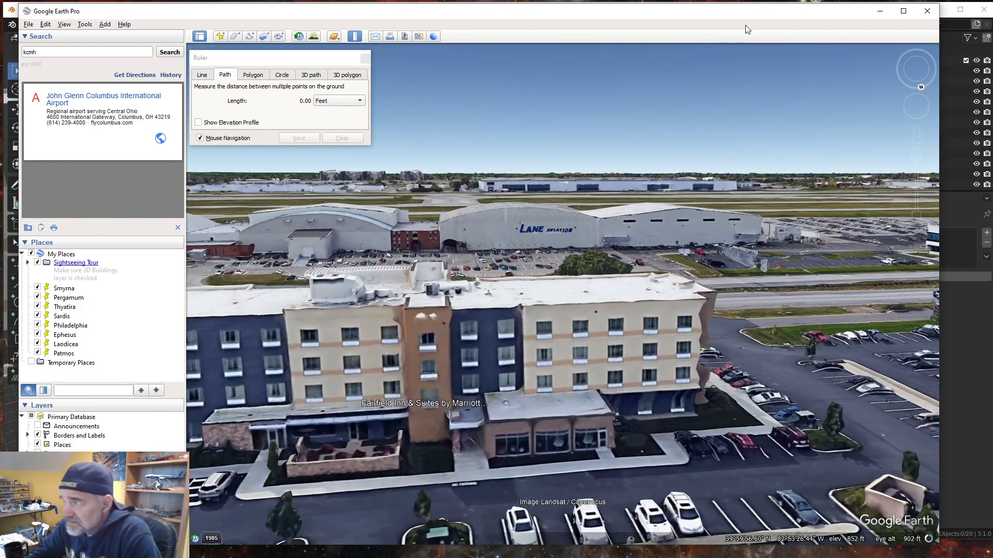
pyautogui.click(881, 14)
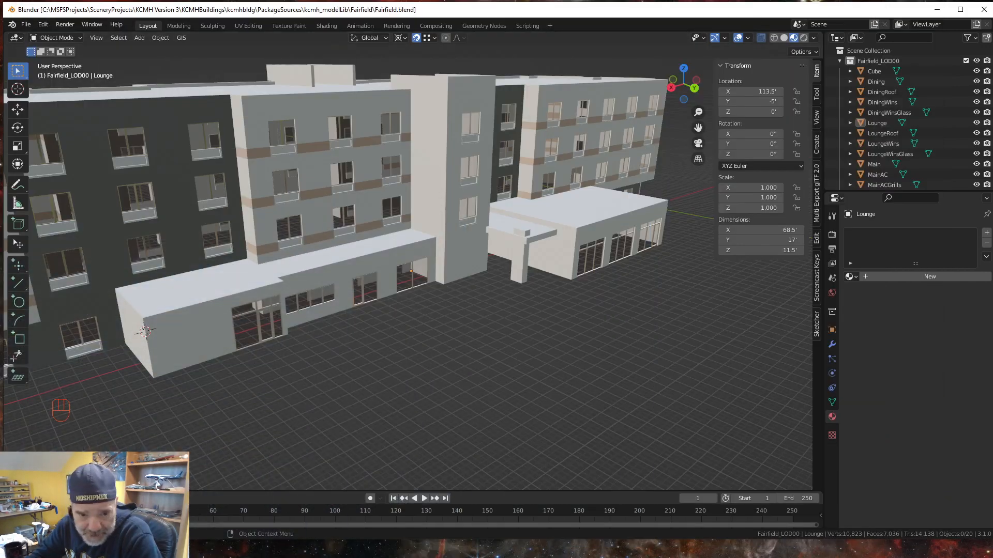
# Step: Return to the Parcel Viewer and measure a second short line across the patio wall, closer to the building
pyautogui.hotkey('alt', 'Tab')
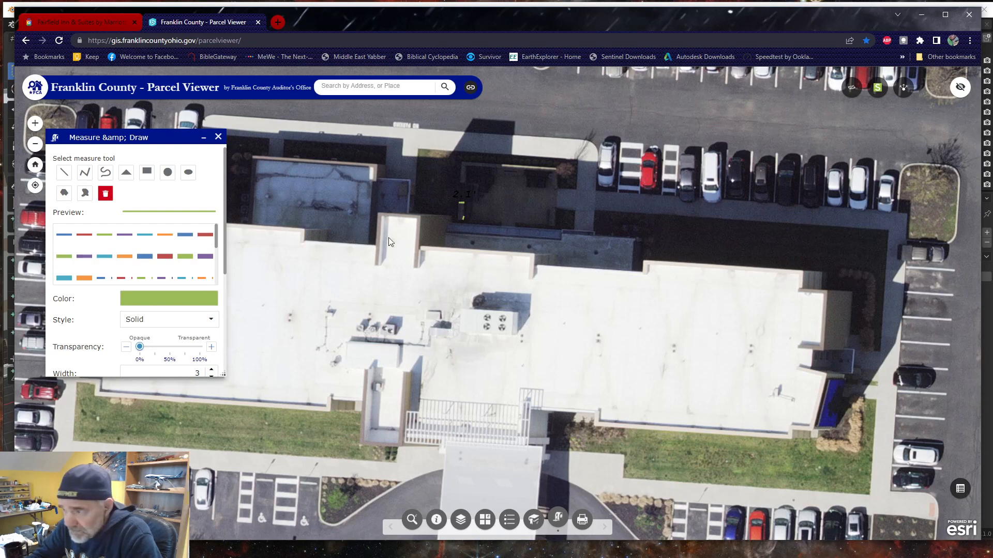
pyautogui.scroll(-2, 481, 253)
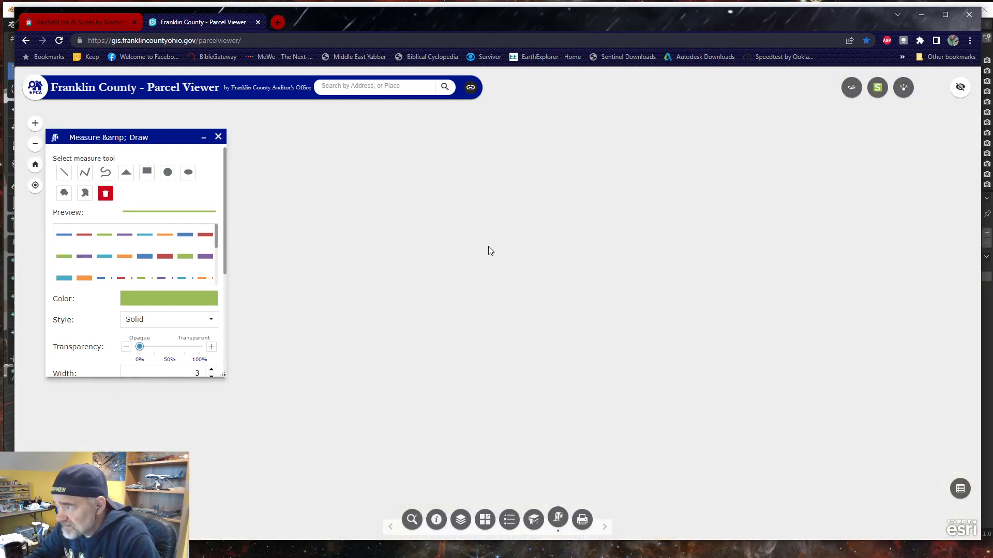
pyautogui.scroll(2, 492, 248)
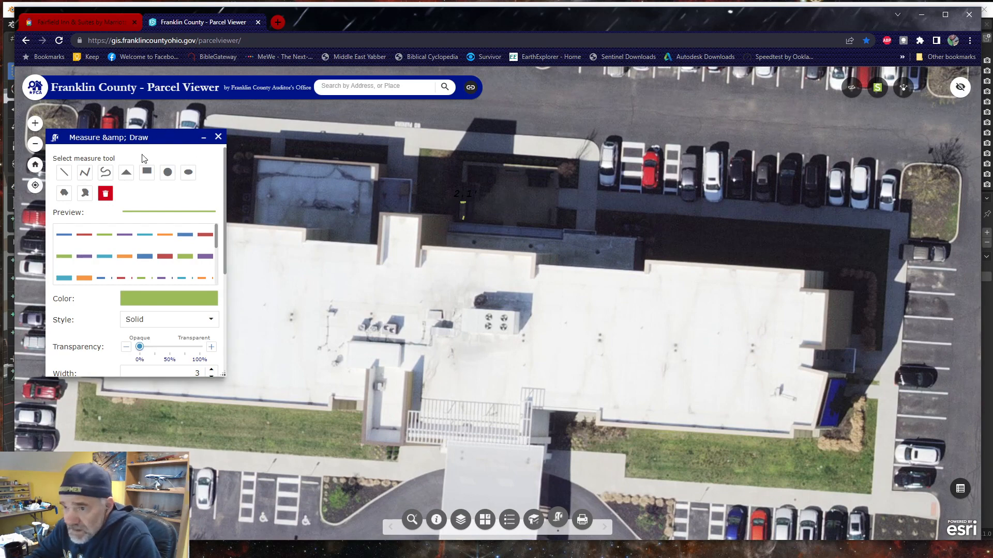
pyautogui.click(65, 172)
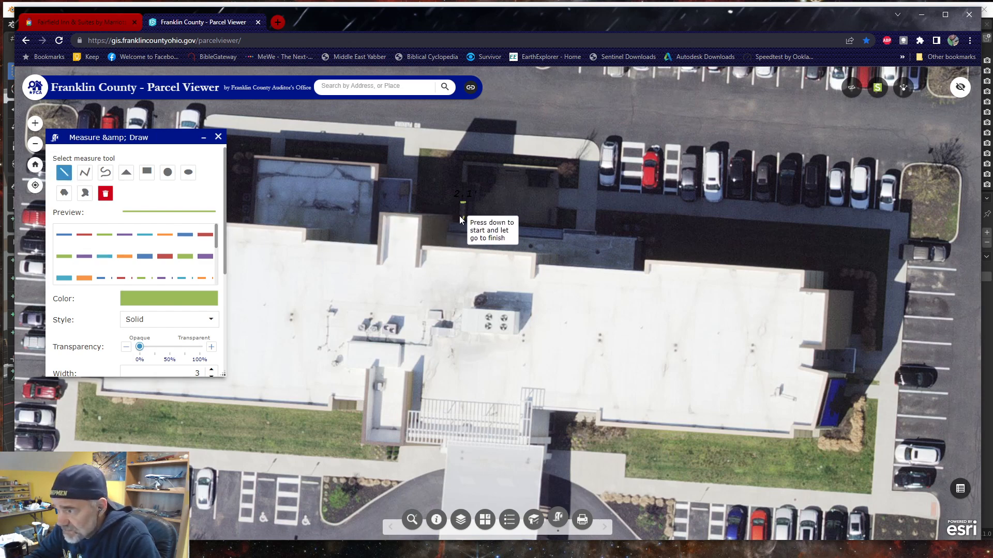
pyautogui.moveTo(452, 216); pyautogui.dragTo(453, 216)
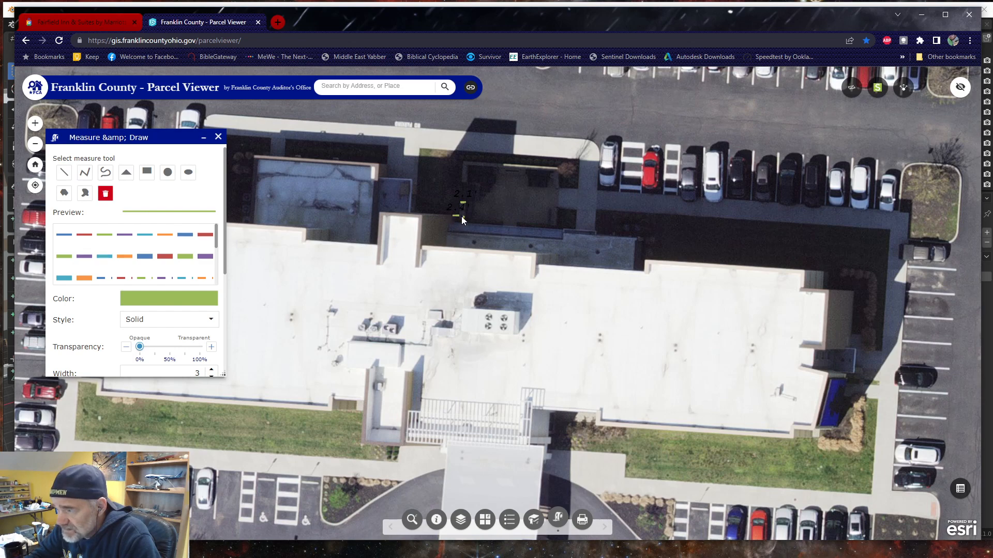
# Step: Clear the drawn measurements and measure with short straight lines across the patio wall near the building on the aerial image
pyautogui.click(105, 194)
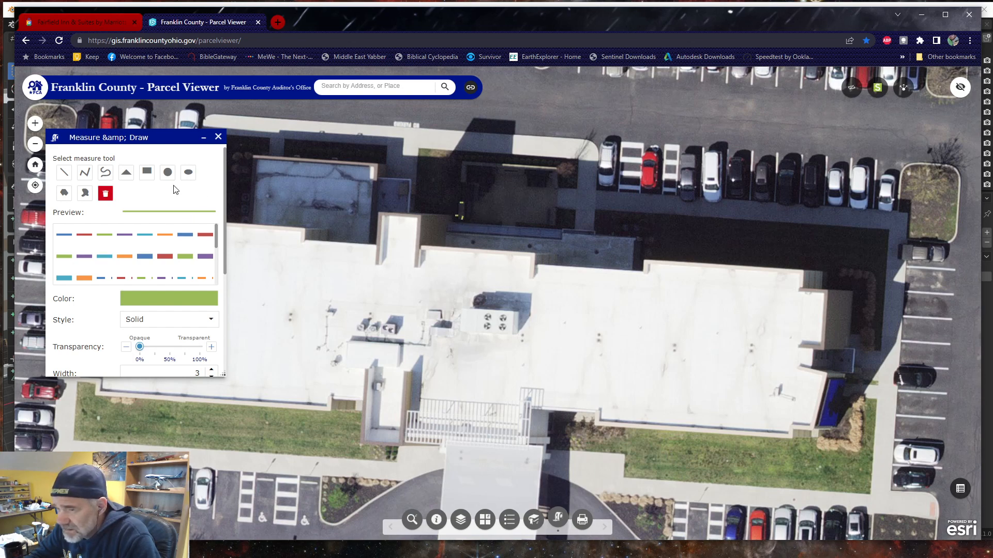
pyautogui.click(63, 174)
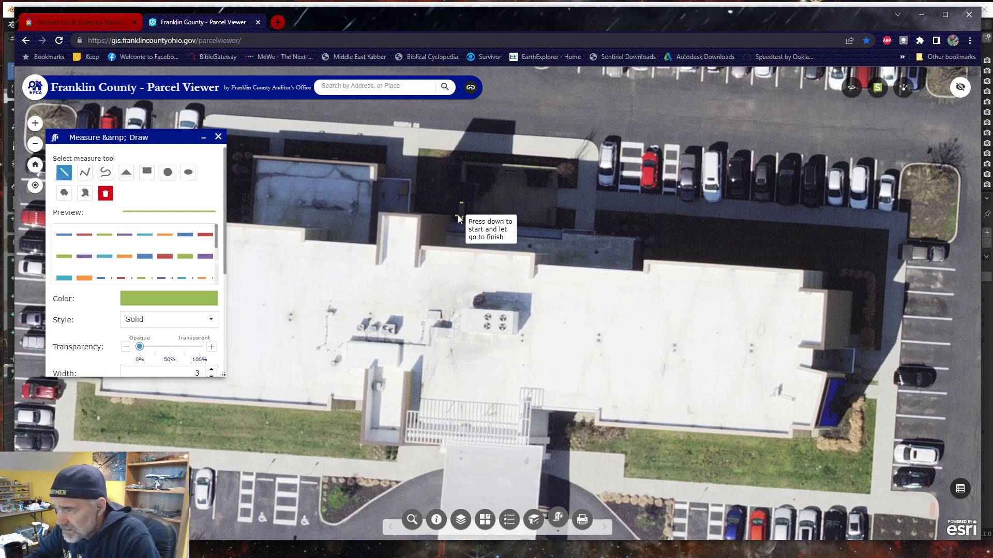
pyautogui.moveTo(452, 215); pyautogui.dragTo(452, 215)
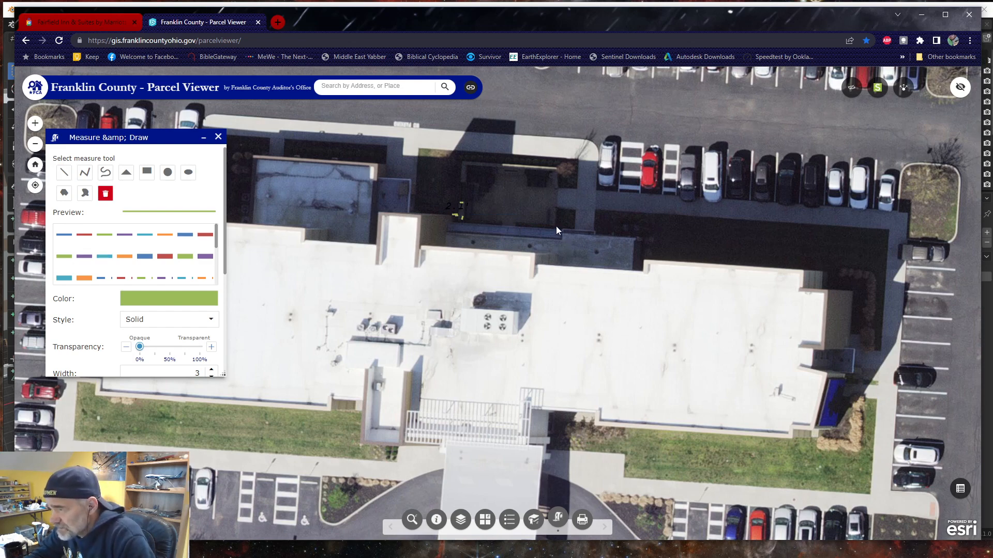
pyautogui.click(64, 172)
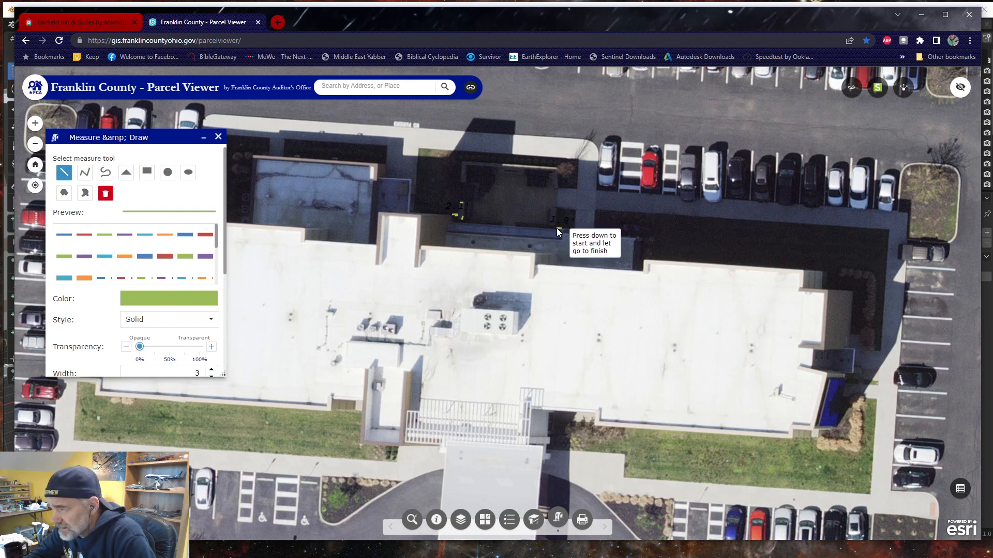
# Step: Switch to Blender and open the Lounge mesh for editing, with its patio-side wall in close view
pyautogui.click(921, 14)
pyautogui.moveTo(321, 377); pyautogui.dragTo(304, 389, button='middle')
pyautogui.click(293, 323)
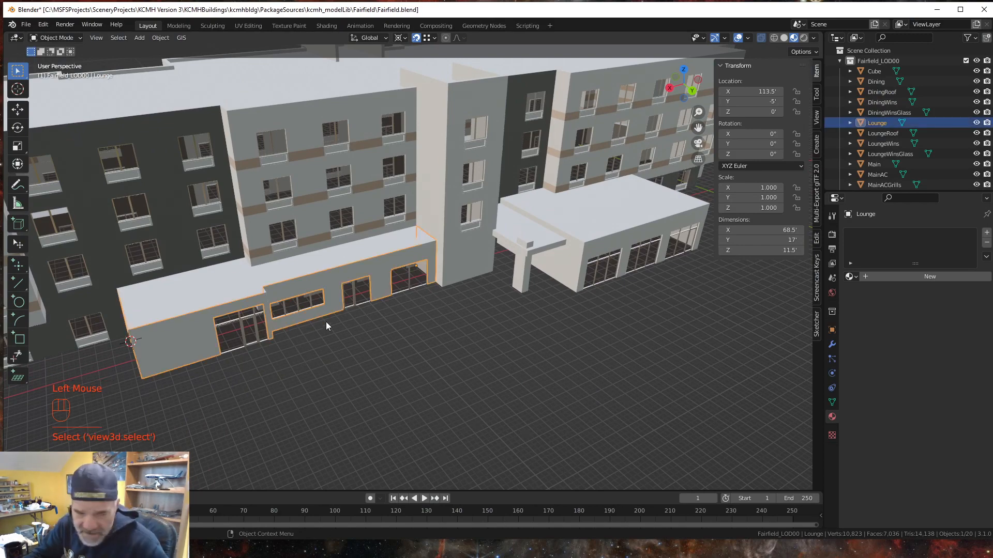
pyautogui.press('Tab')
pyautogui.moveTo(277, 348); pyautogui.dragTo(328, 350, button='middle')
pyautogui.scroll(1, 360, 364)
pyautogui.scroll(2, 329, 342)
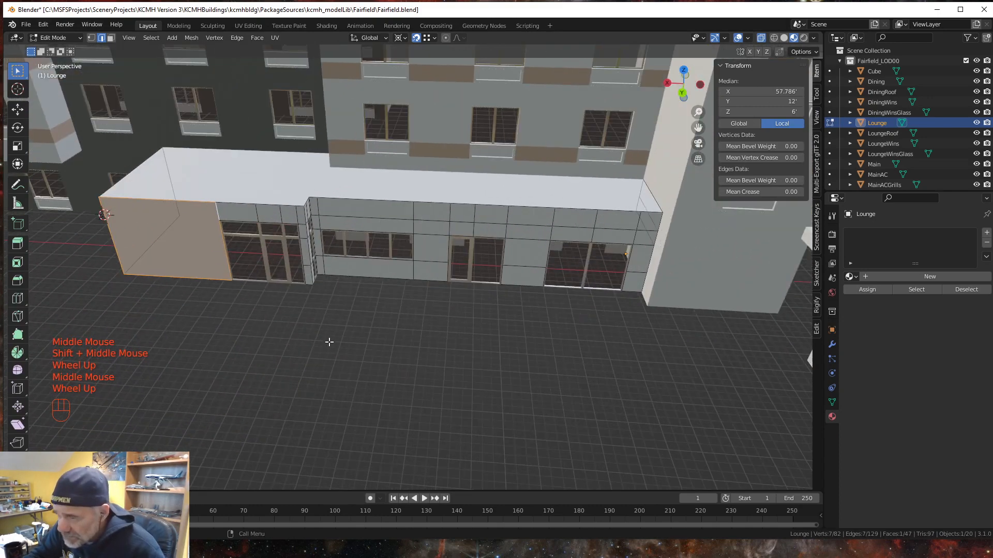
# Step: Snap the 3D cursor to the Lounge's ground-level vertex at the outer corner of the wall step beside the glass door
pyautogui.click(91, 38)
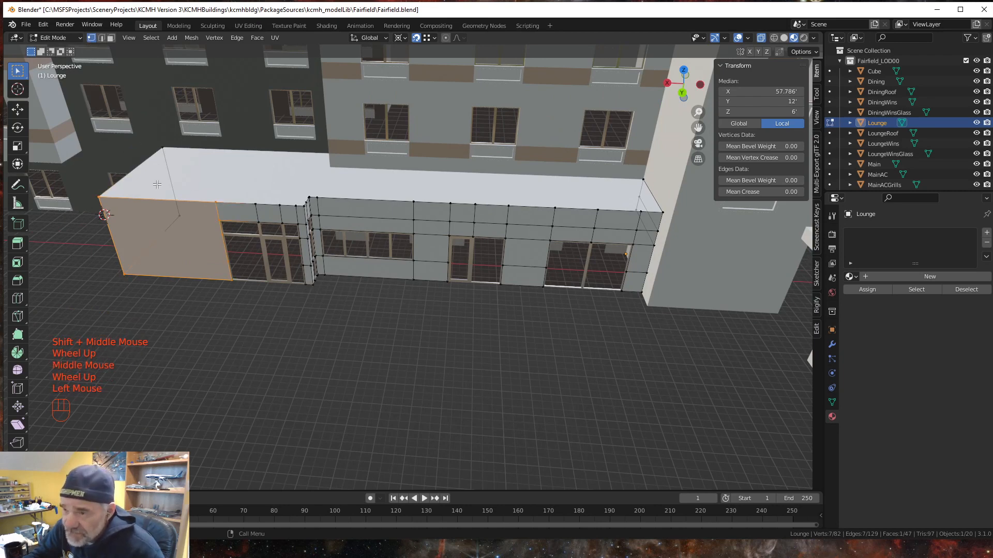
pyautogui.click(312, 288)
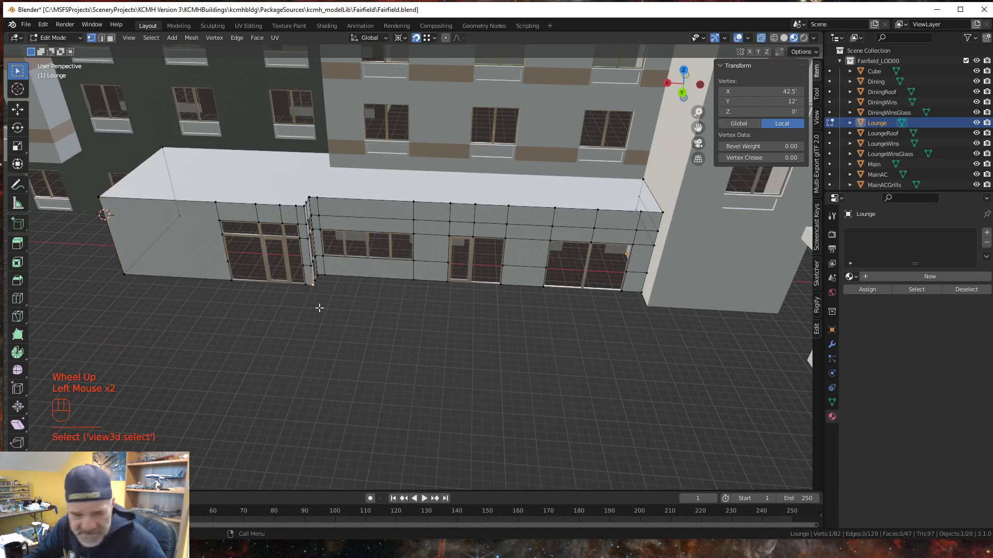
pyautogui.hotkey('shift', 's')
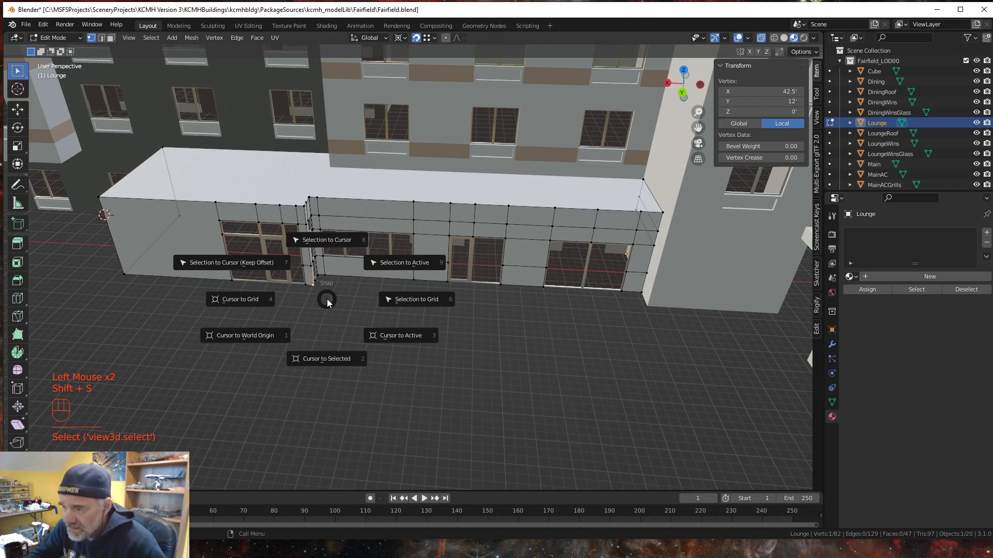
pyautogui.click(335, 365)
pyautogui.moveTo(341, 344); pyautogui.dragTo(344, 351, button='middle')
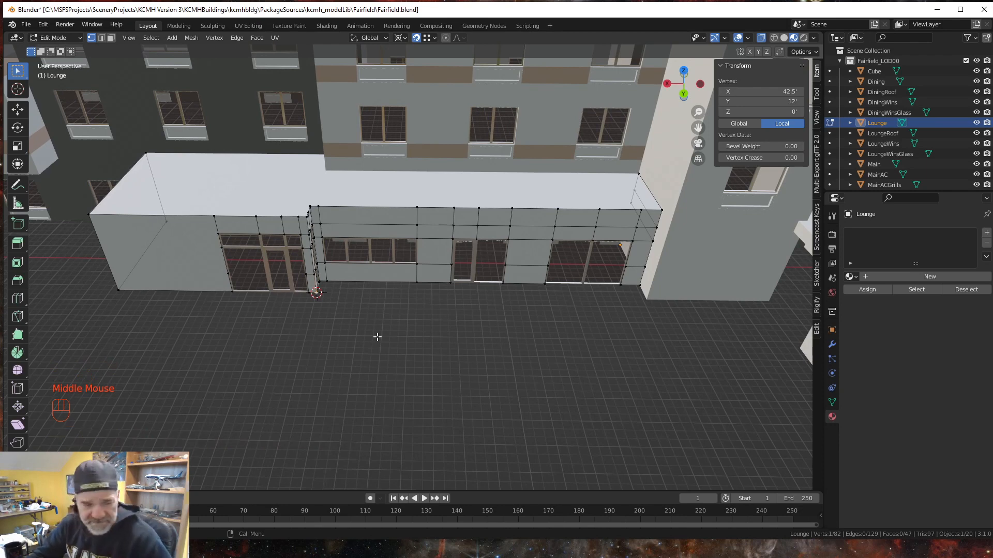
# Step: Leave the Lounge mesh and add a new single-vertex mesh object at the 3D cursor
pyautogui.press('Tab')
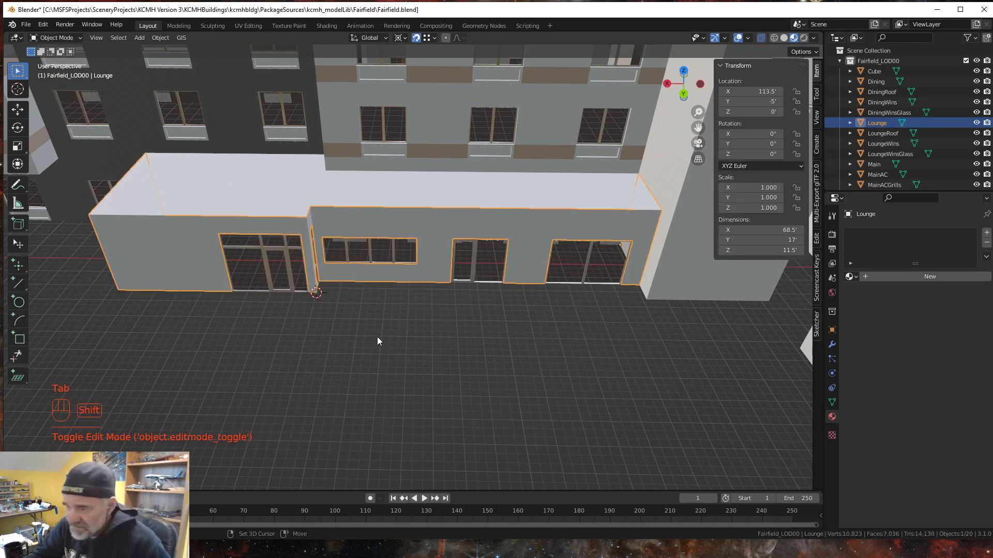
pyautogui.hotkey('shift', 'a')
pyautogui.moveTo(343, 304)
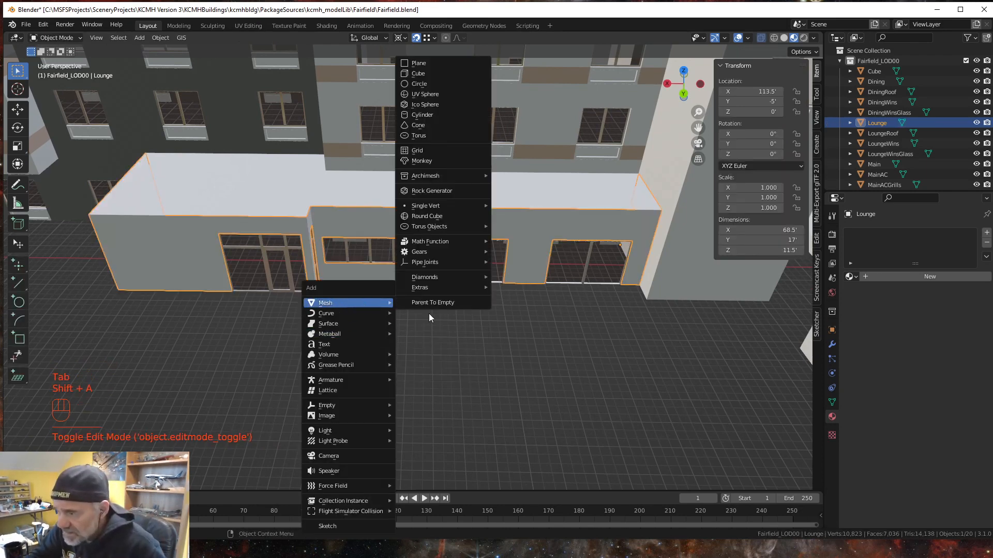
pyautogui.moveTo(439, 207)
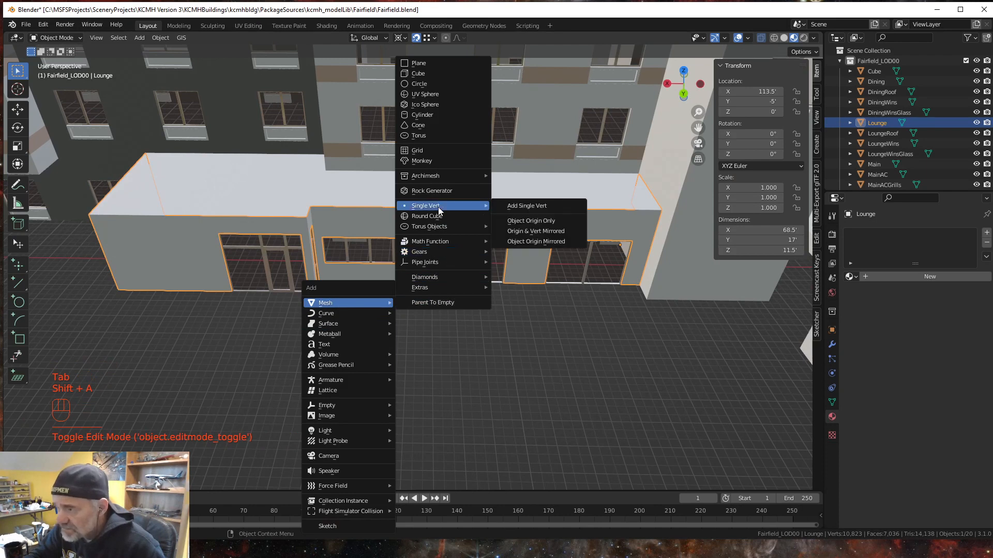
pyautogui.click(545, 207)
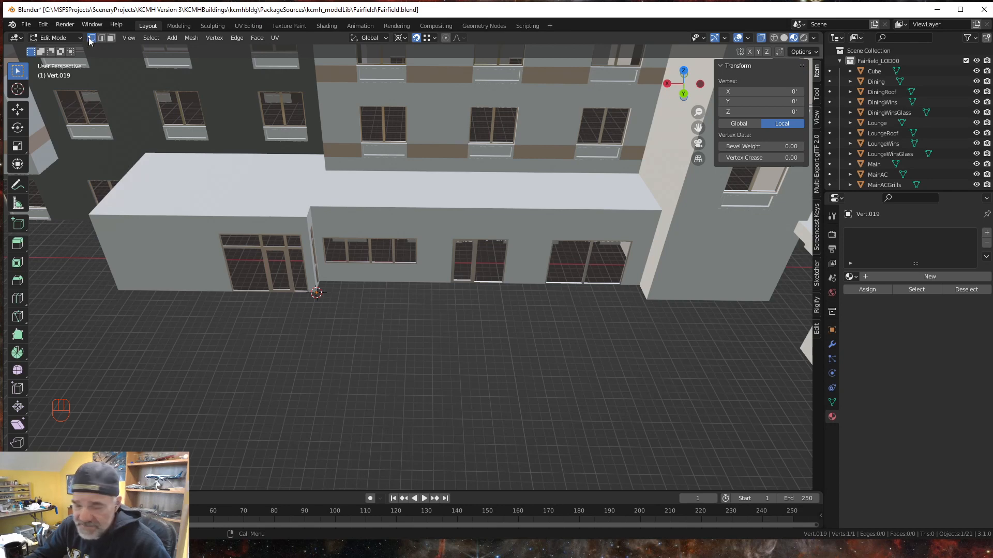
pyautogui.click(317, 294)
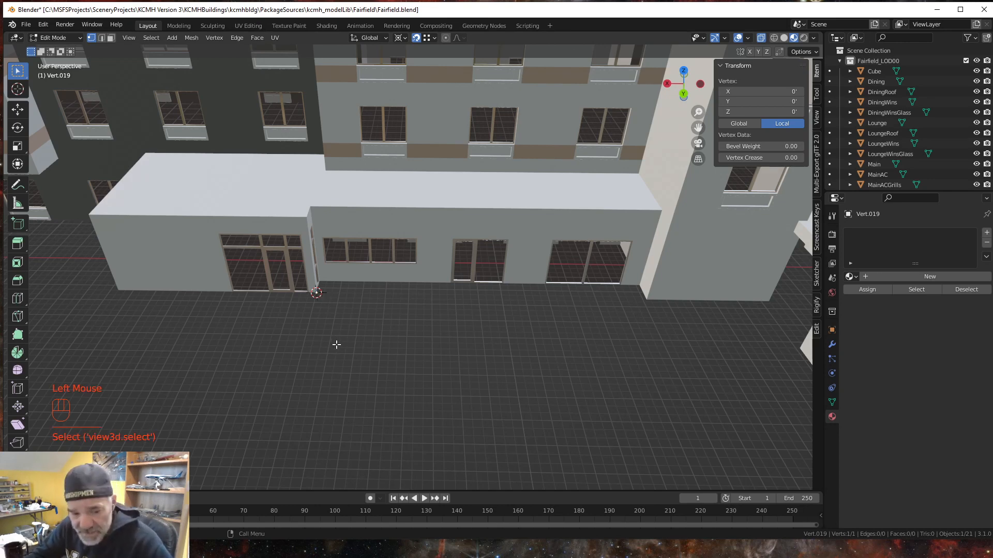
# Step: Move the new vertex -2' along the X axis from the Lounge corner
pyautogui.press('g')
pyautogui.write('x')
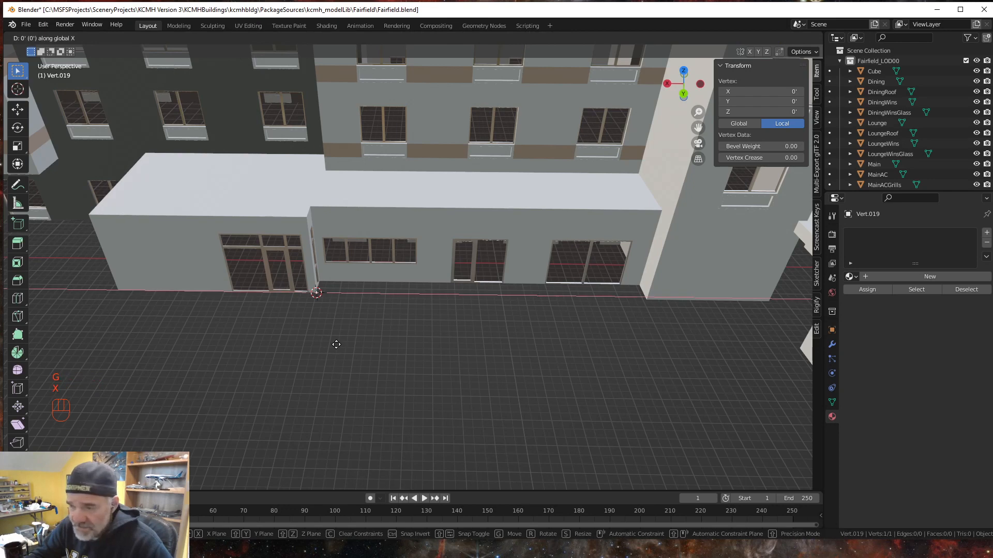
pyautogui.write('-')
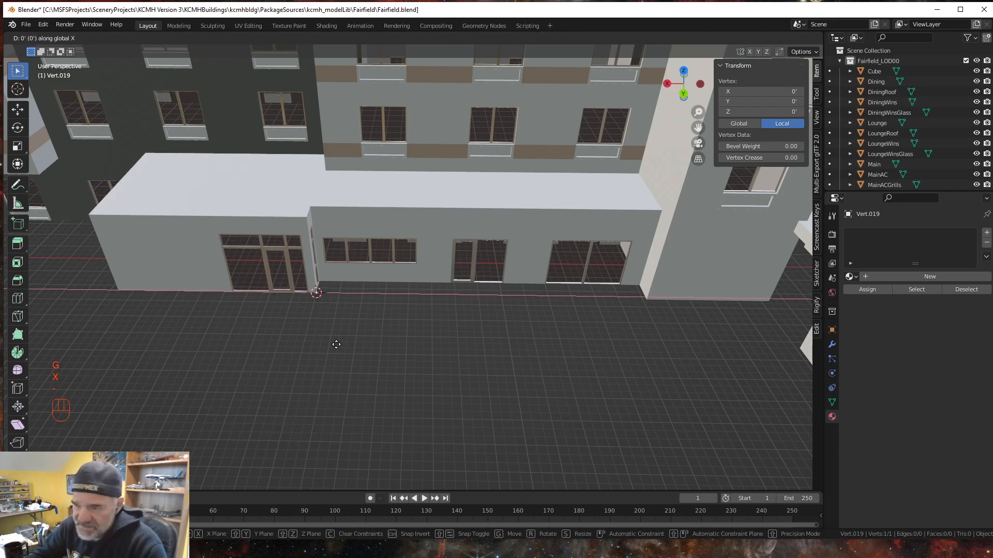
pyautogui.press('KP_2')
pyautogui.press('KP_Enter')
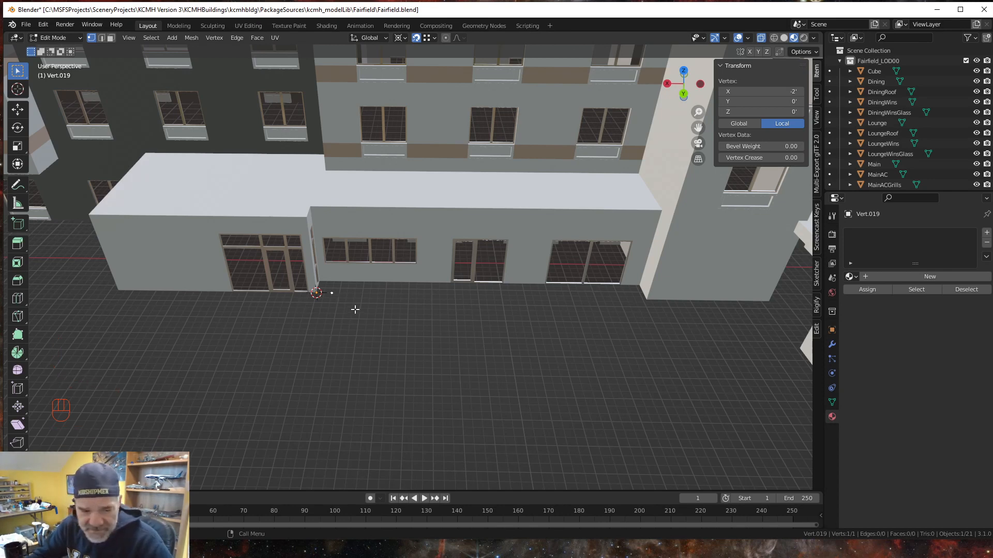
pyautogui.press('e')
pyautogui.press('x')
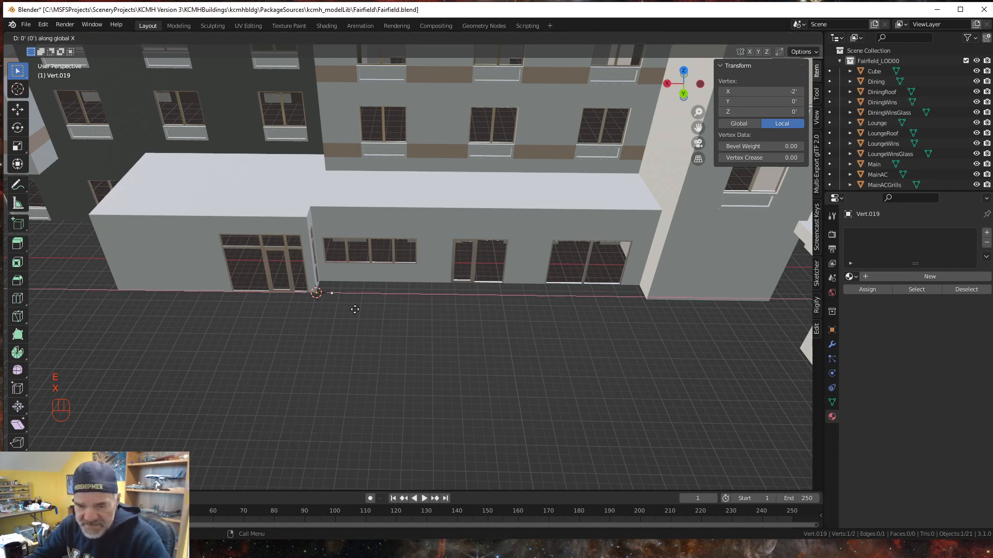
pyautogui.press('-')
pyautogui.press('KP_2')
pyautogui.press('KP_Enter')
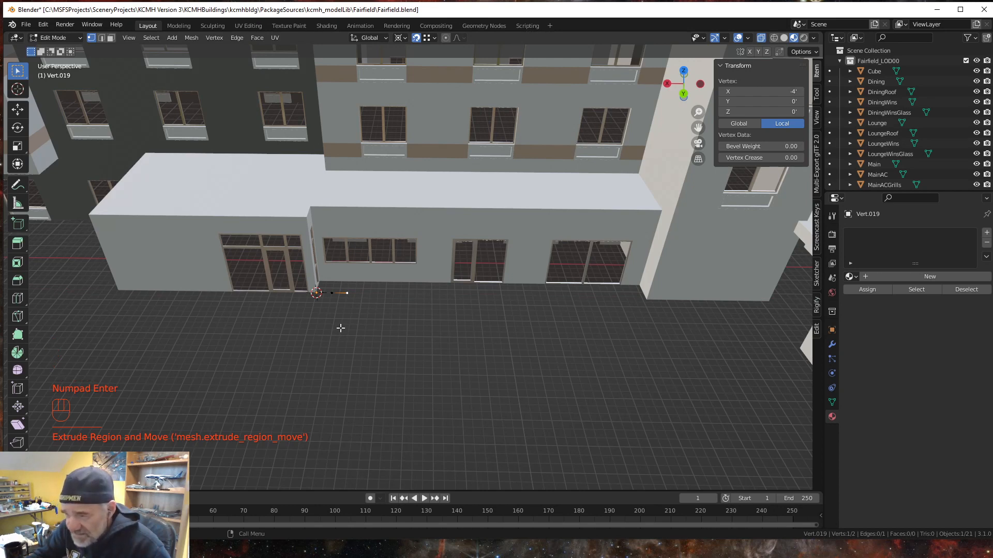
pyautogui.scroll(-1, 367, 359)
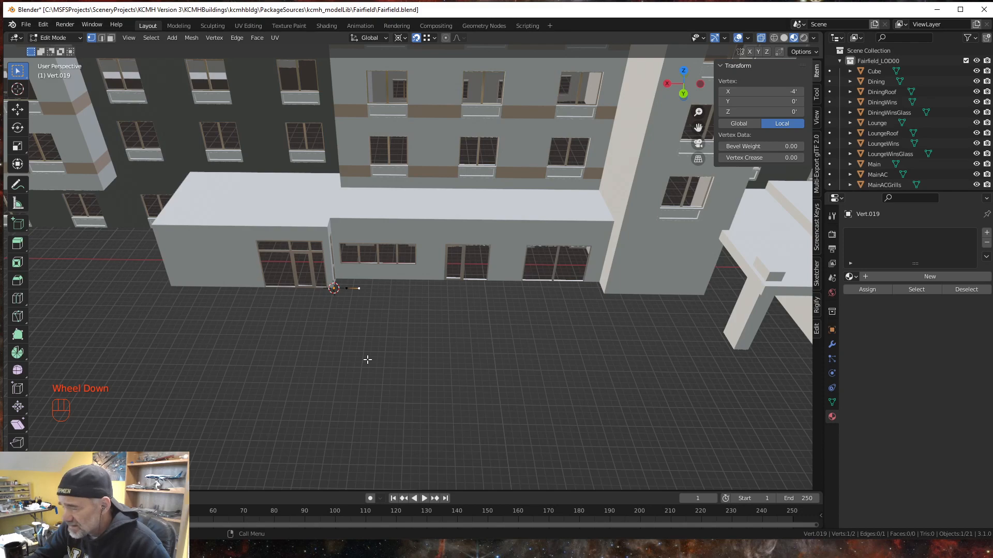
pyautogui.scroll(1, 367, 359)
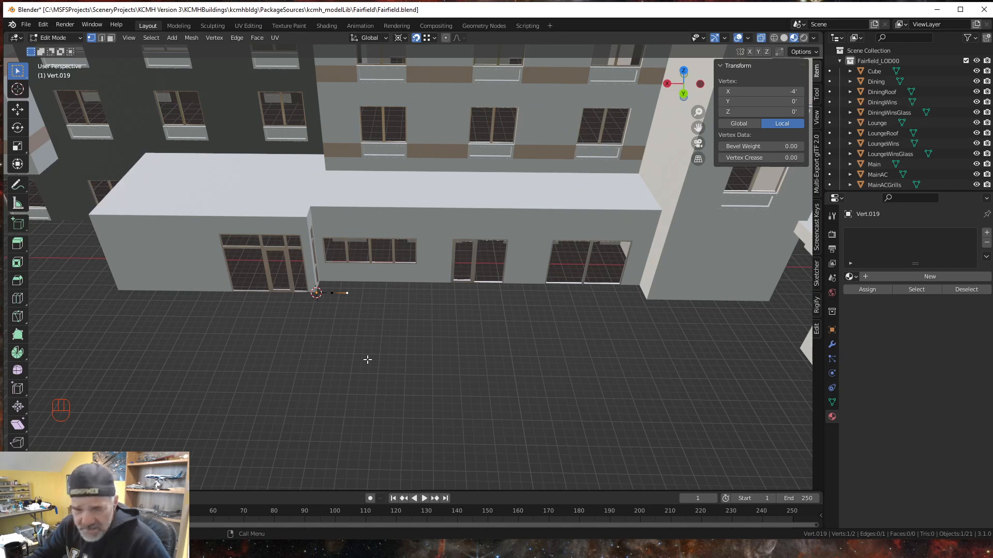
pyautogui.press('ctrl')
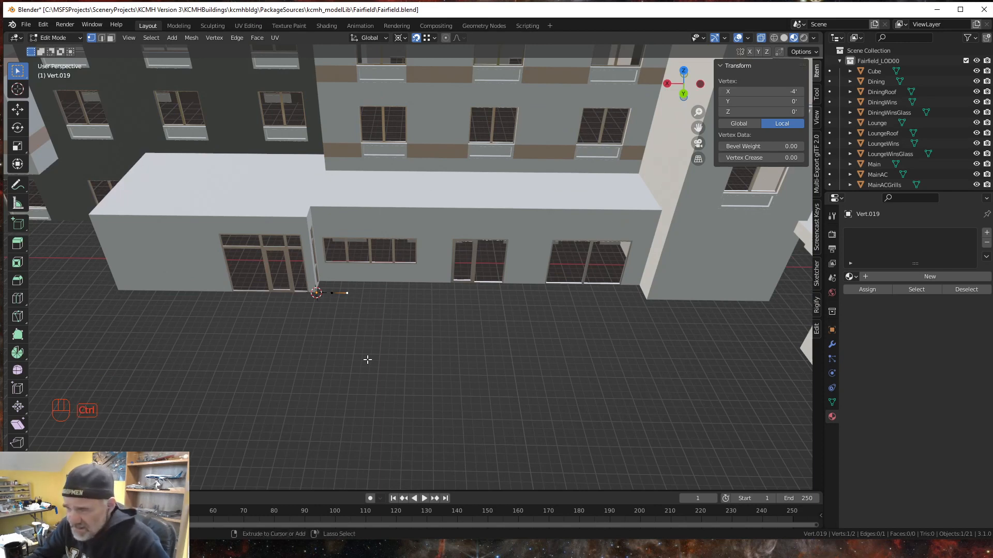
pyautogui.hotkey('ctrl', 'z')
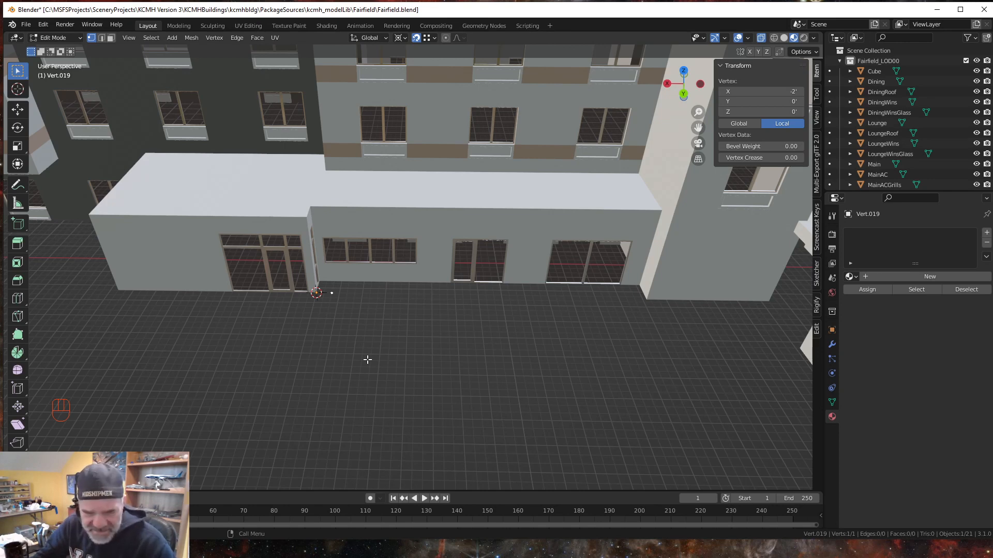
# Step: Extrude the vertex -1.5' along the X axis for the patio wall's thickness
pyautogui.press('e')
pyautogui.press('x')
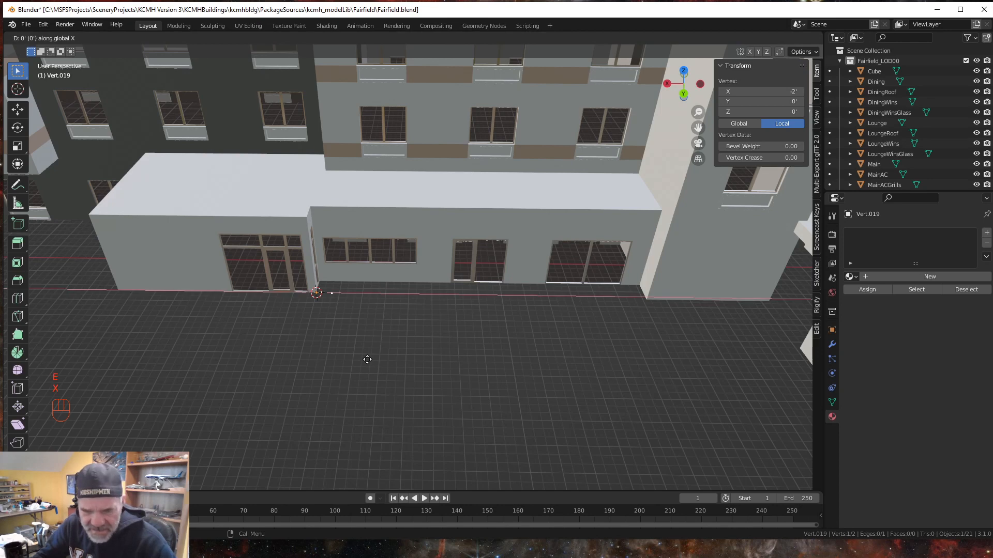
pyautogui.press('KP_1')
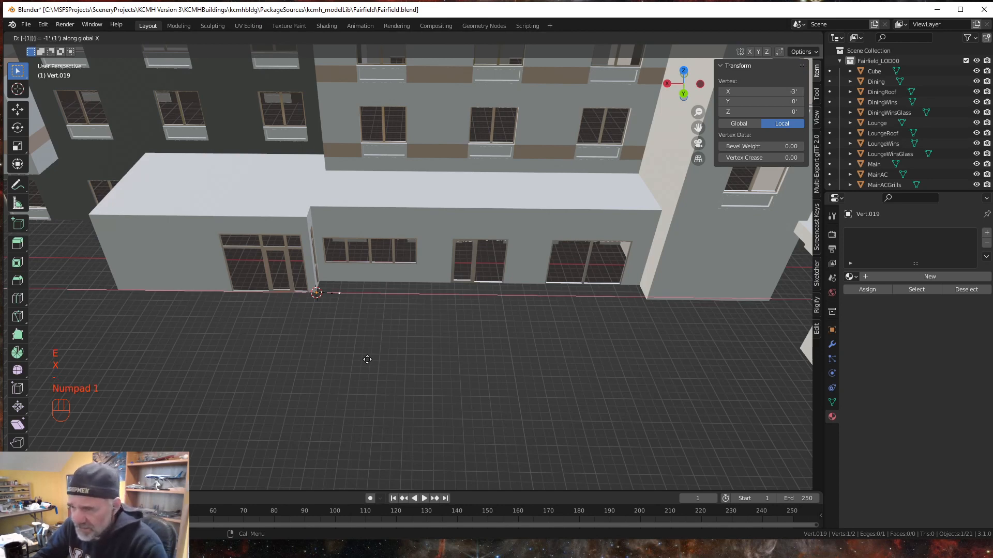
pyautogui.press('KP_Decimal')
pyautogui.press('KP_5')
pyautogui.press('KP_Enter')
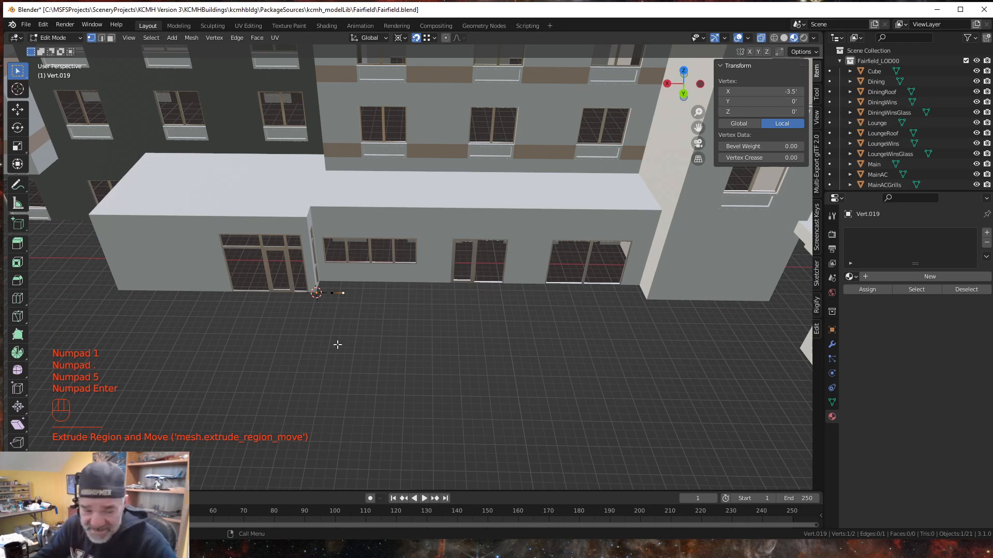
# Step: Extrude the end vertex 6' along the Y axis, away from the Lounge wall
pyautogui.press('e')
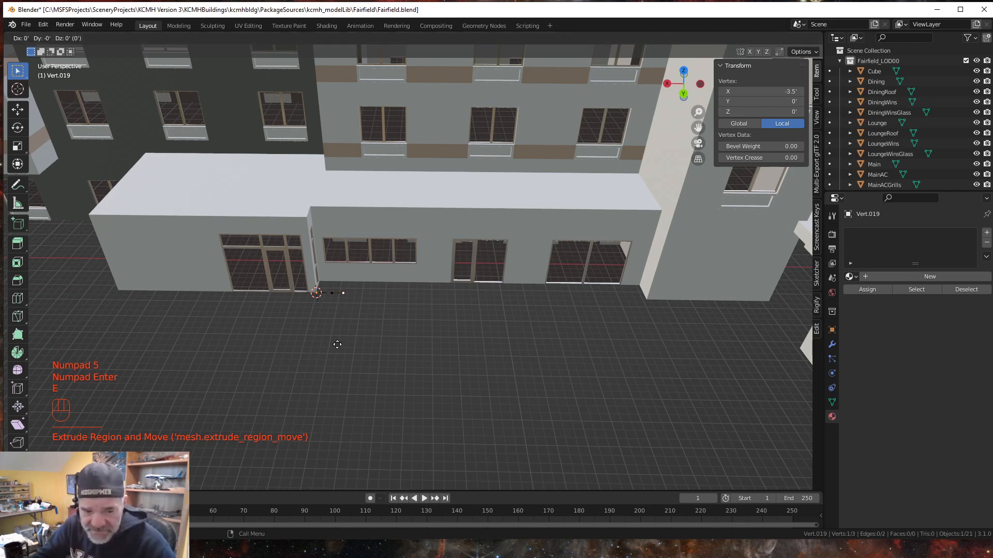
pyautogui.press('y')
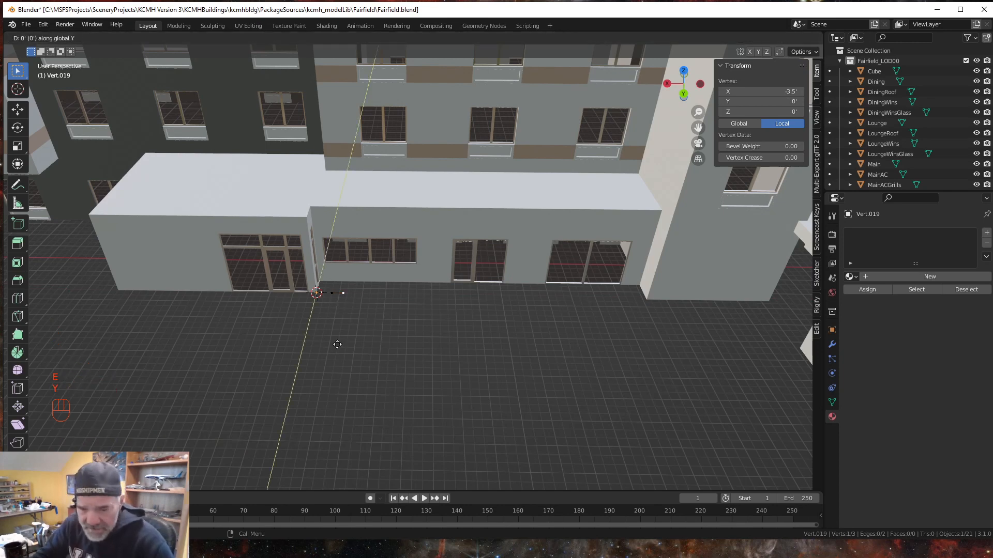
pyautogui.press('KP_6')
pyautogui.press('KP_Enter')
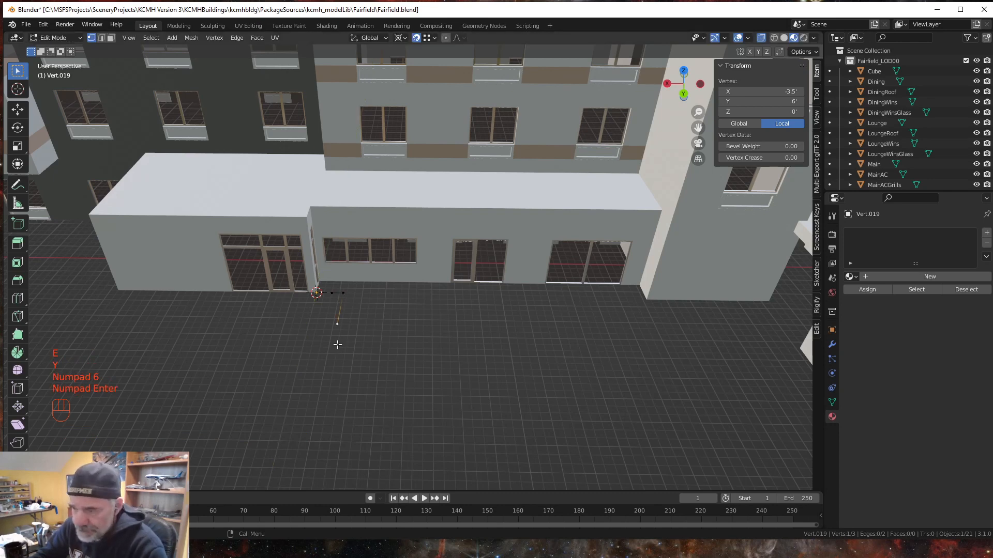
# Step: Extrude the outer end vertex 1.5' along the X axis to form the wall outline's far end
pyautogui.press('e')
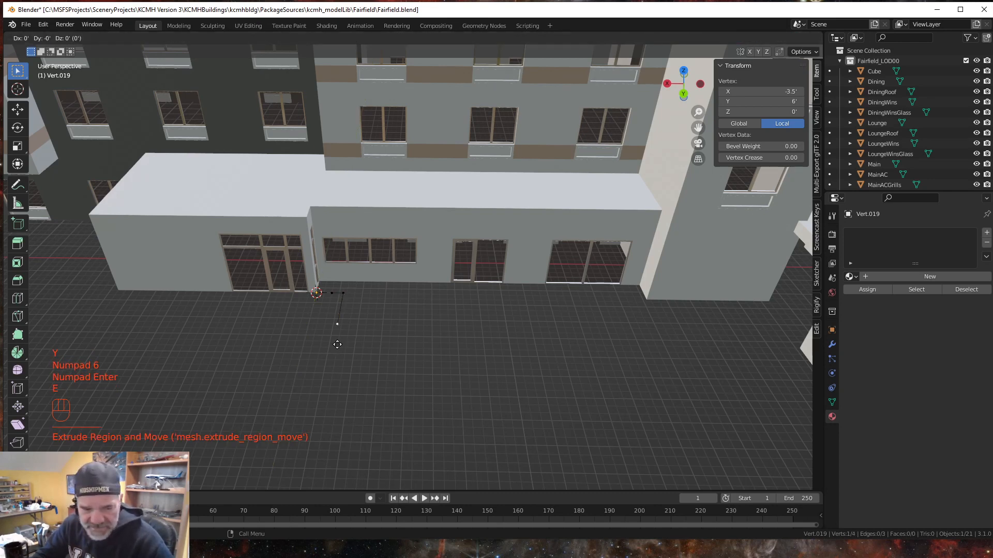
pyautogui.press('x')
pyautogui.press('KP_1')
pyautogui.press('KP_Decimal')
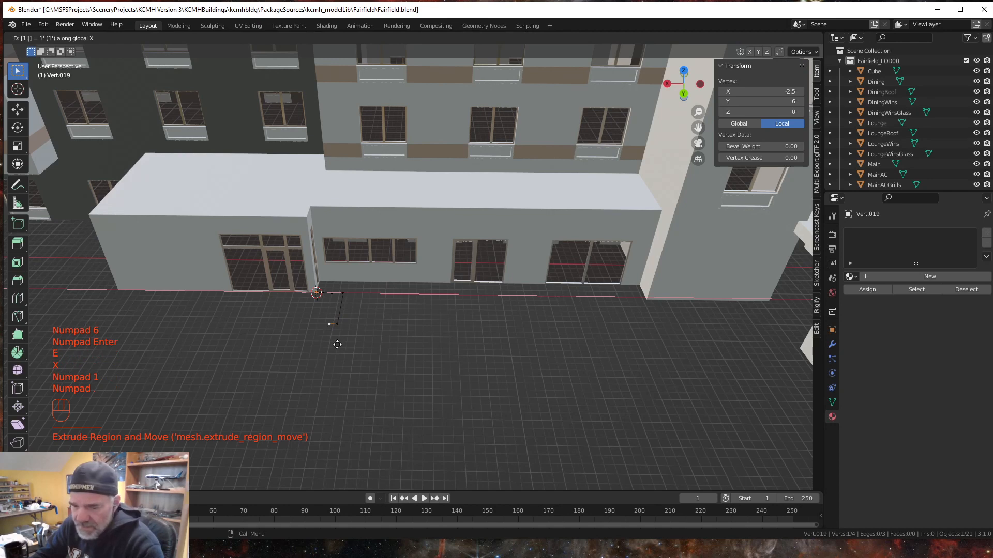
pyautogui.press('KP_5')
pyautogui.press('KP_Enter')
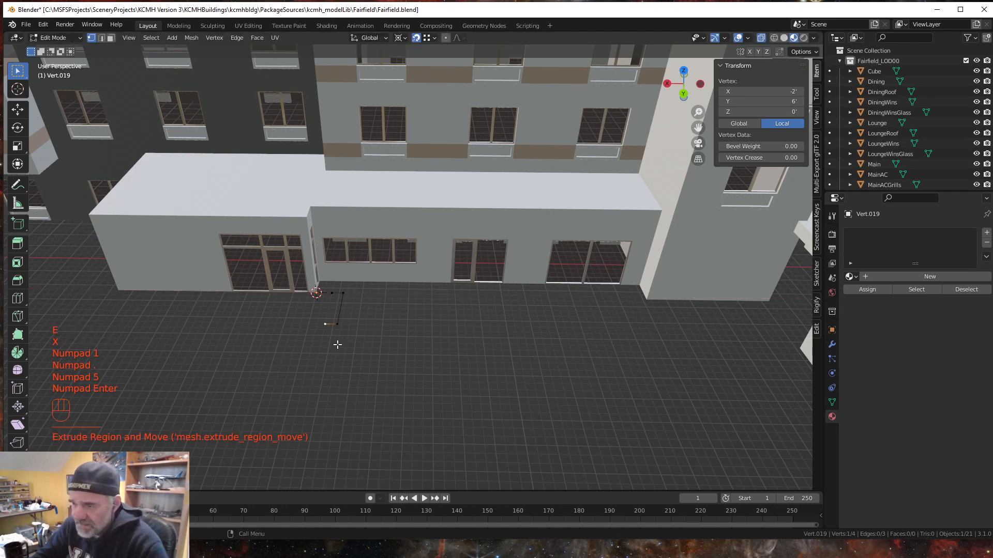
# Step: Close the patio wall outline with an edge joining the far end vertex to the starting vertex near the Lounge corner
pyautogui.click(327, 330)
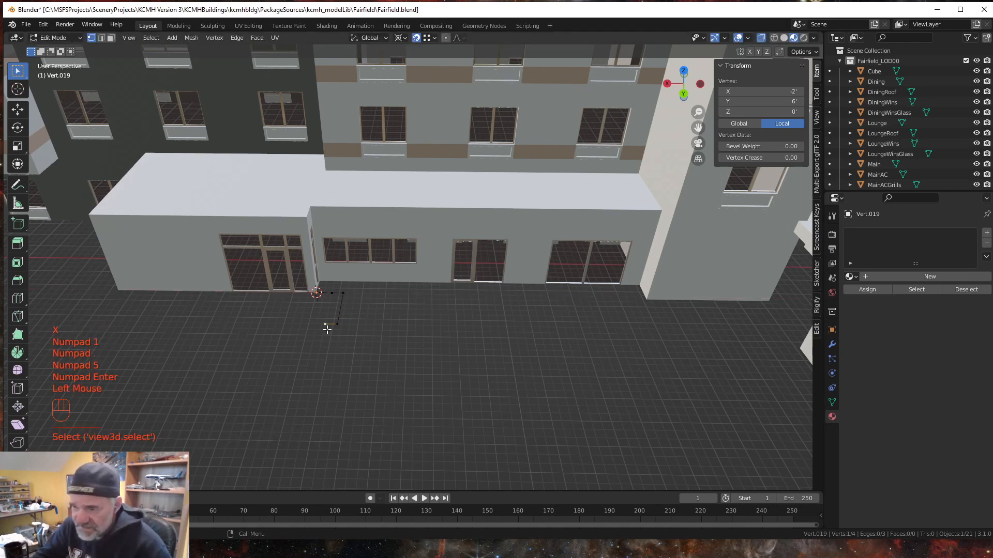
pyautogui.keyDown('shift'); pyautogui.click(331, 294); pyautogui.keyUp('shift')
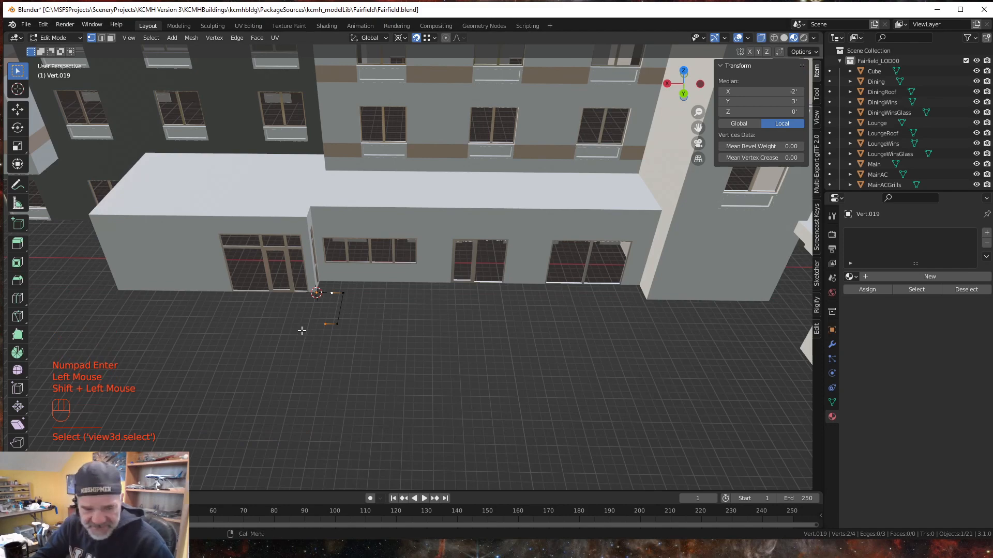
pyautogui.press('f')
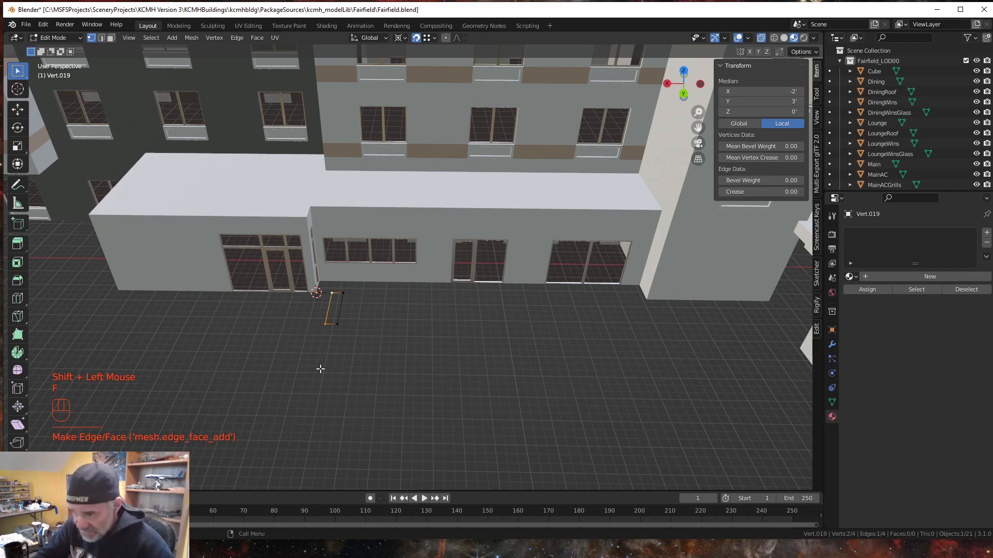
pyautogui.moveTo(340, 360); pyautogui.dragTo(346, 360, button='middle')
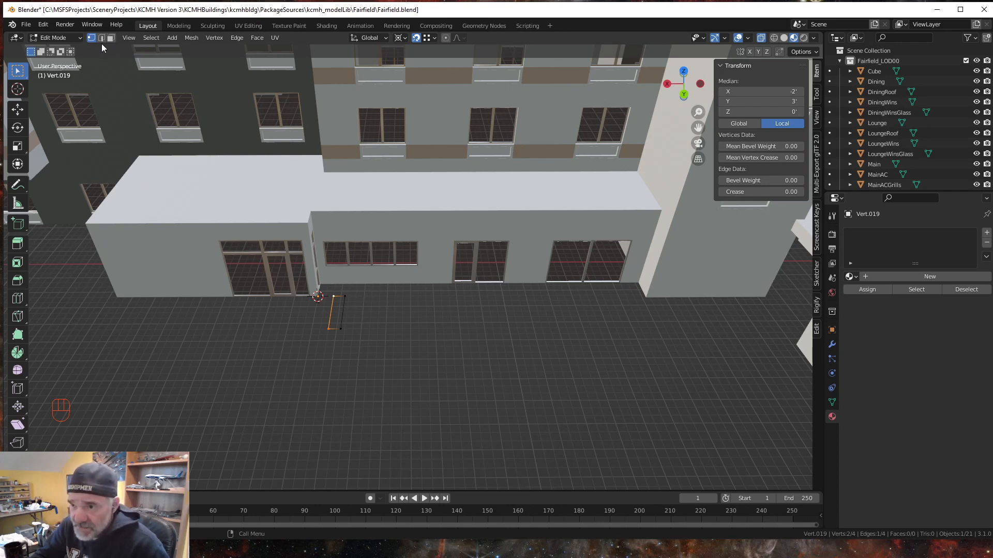
# Step: Set the pivot to Median Point and extrude the outline's inner corner vertex -39' along the X axis to the opposite wing's corner
pyautogui.click(345, 296)
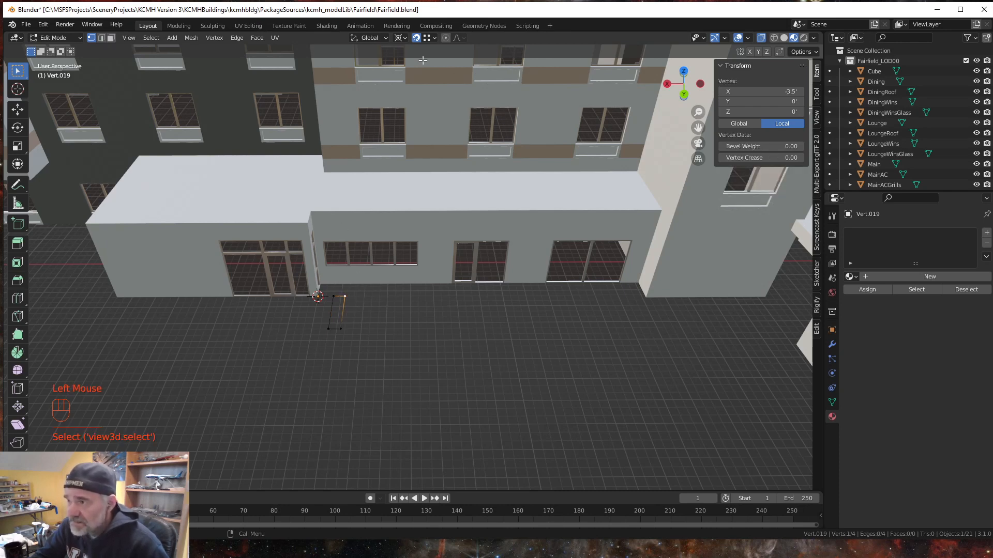
pyautogui.click(405, 38)
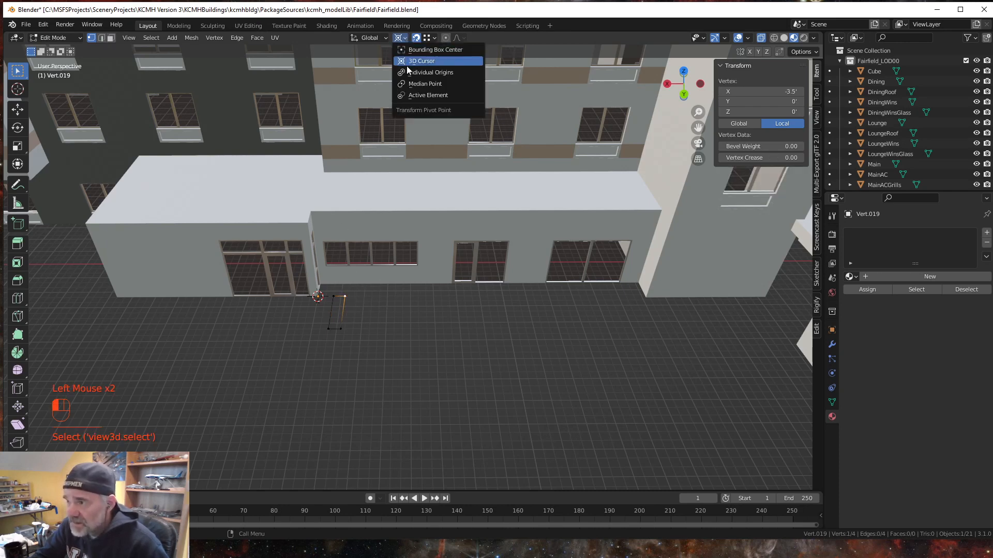
pyautogui.click(419, 84)
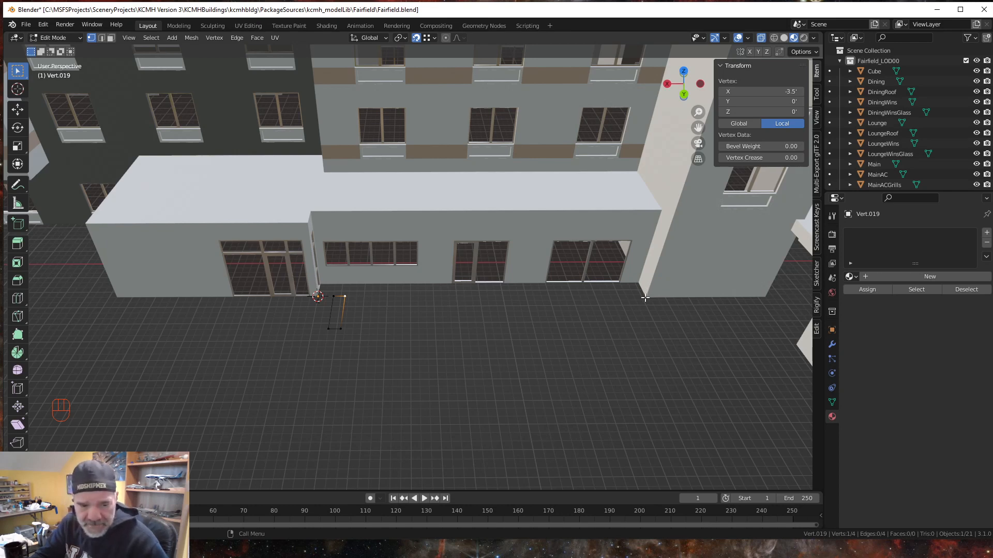
pyautogui.press('e')
pyautogui.press('x')
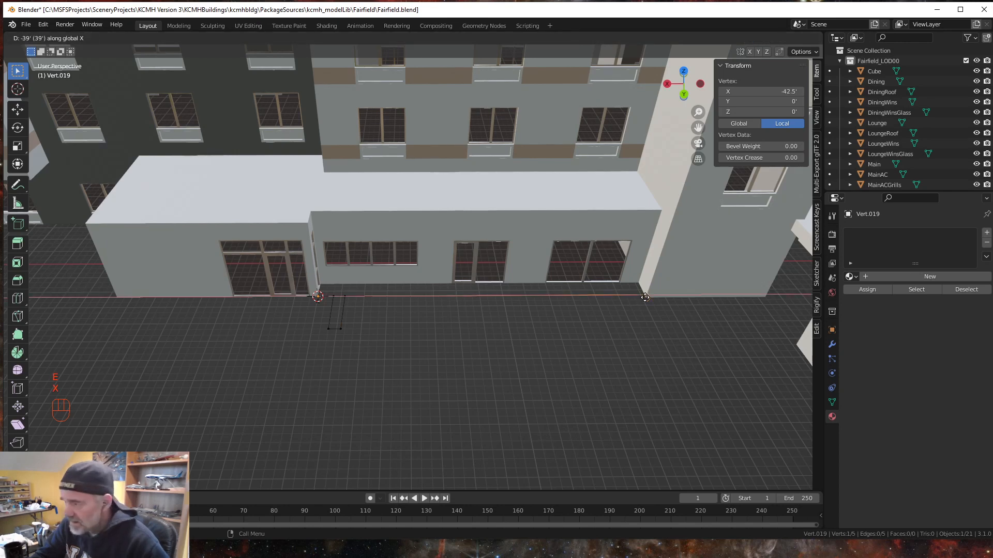
pyautogui.click(645, 310)
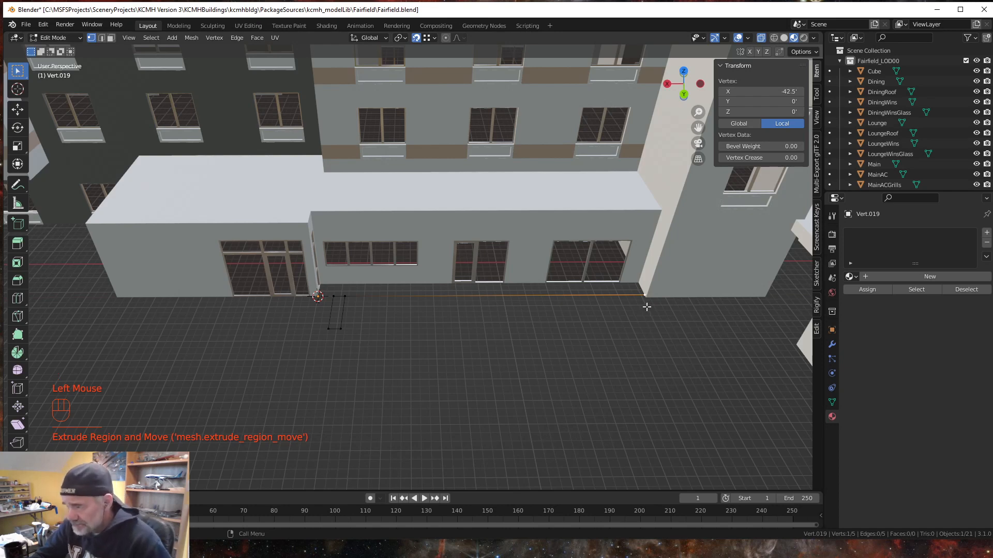
# Step: Delete only the long edge between the wall outline and the opposite wing, keeping its end vertices
pyautogui.click(101, 39)
pyautogui.click(492, 297)
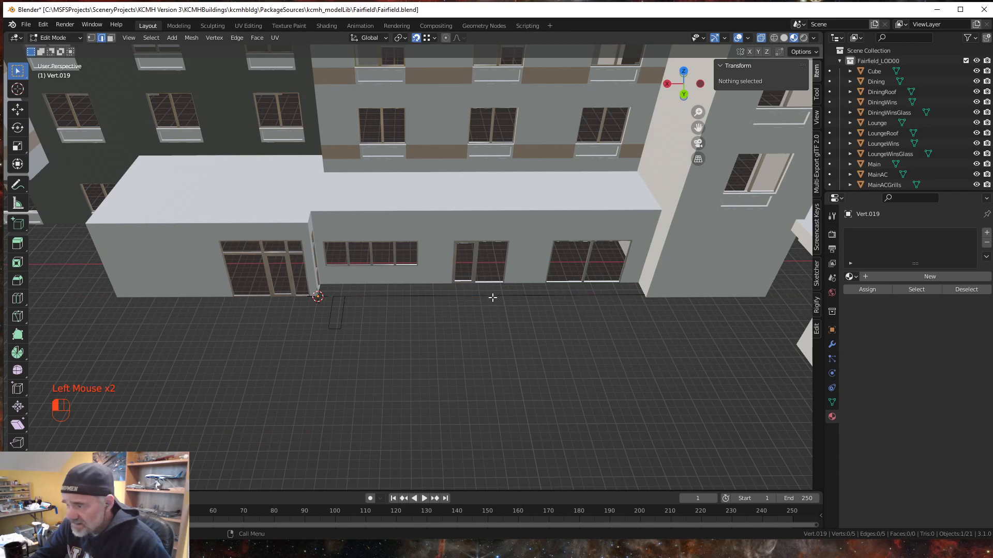
pyautogui.press('Delete')
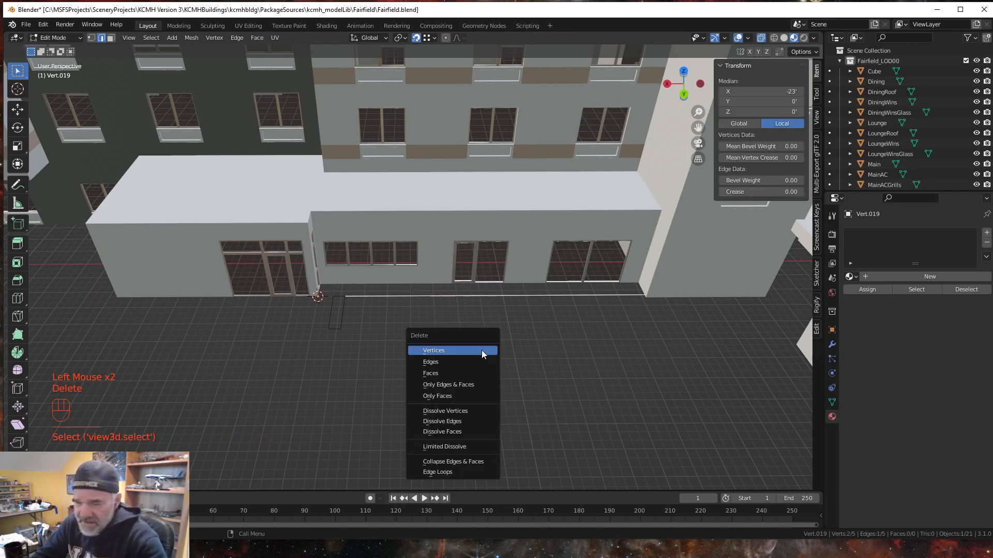
pyautogui.click(430, 384)
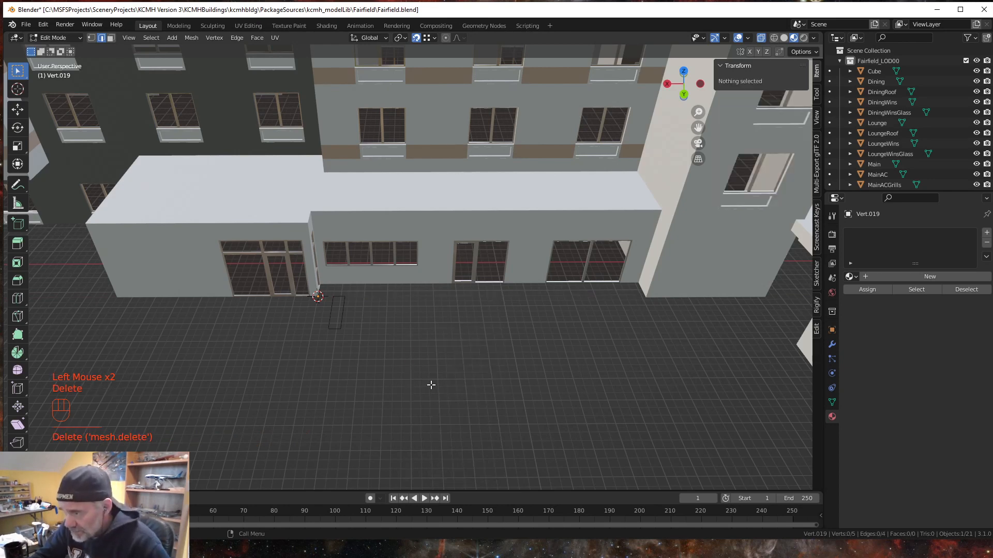
# Step: Move the loose vertex at the opposite wing's corner 2' along the X axis, back toward the wall outline
pyautogui.click(91, 38)
pyautogui.click(646, 296)
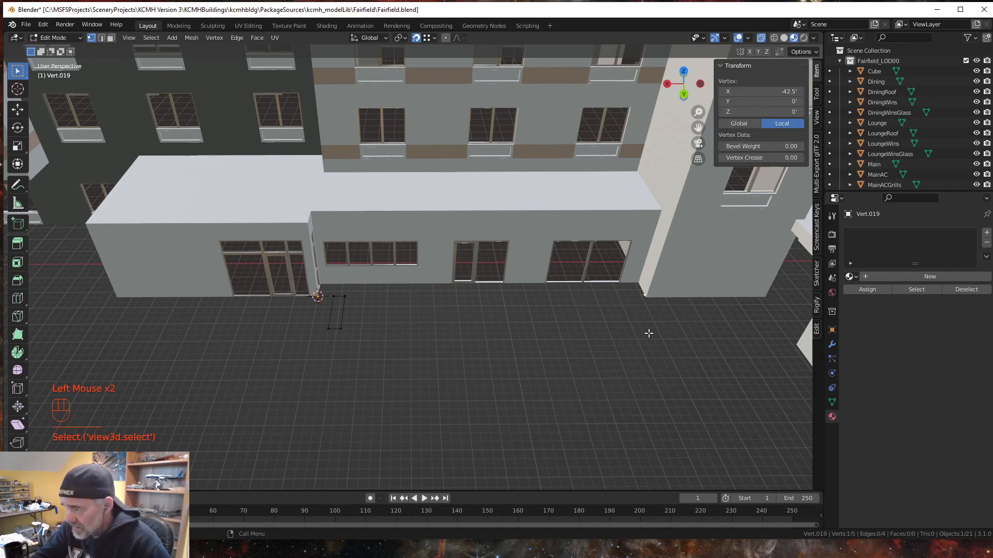
pyautogui.press('g')
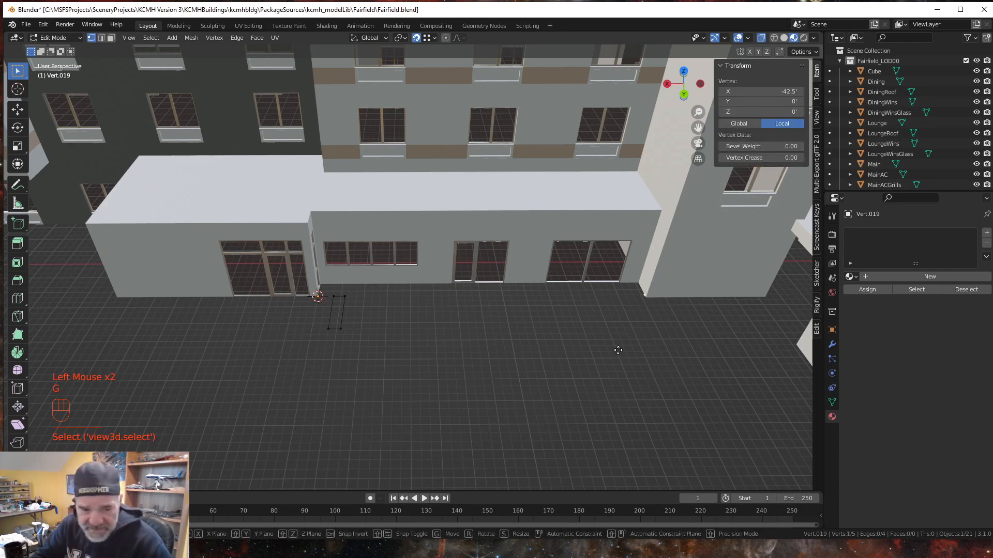
pyautogui.press('x')
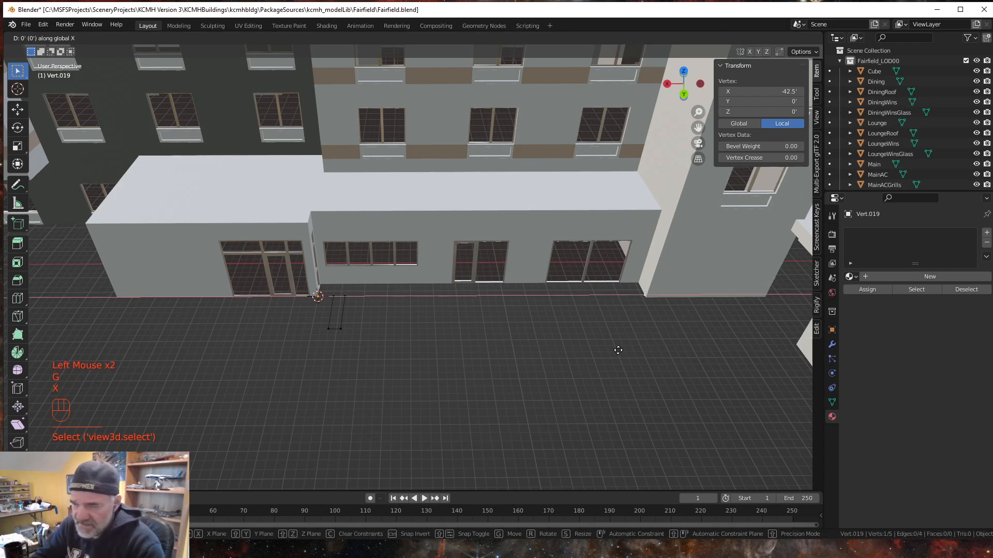
pyautogui.press('KP_2')
pyautogui.press('KP_Enter')
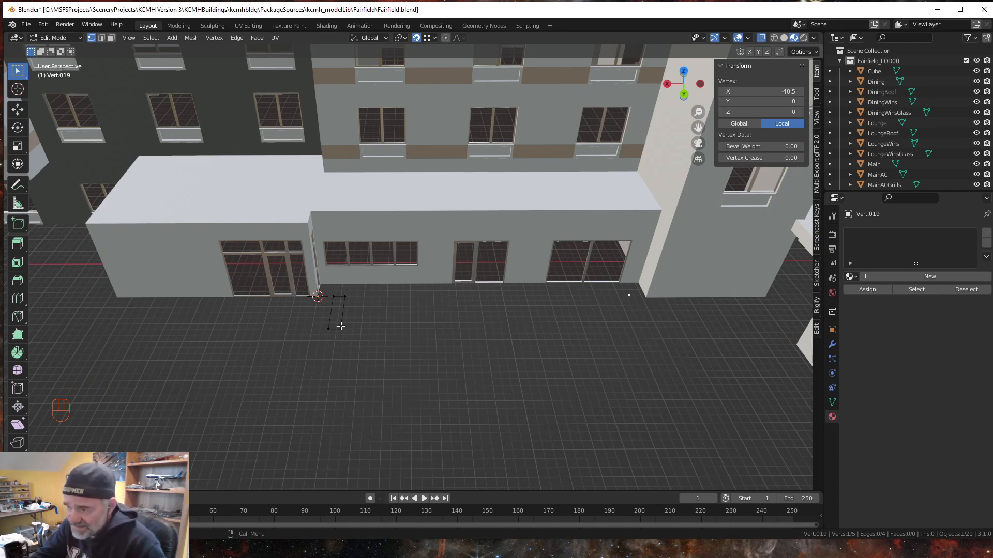
# Step: Select all four vertices of the wall outline, making the inner corner facing the opposite wing the active vertex
pyautogui.moveTo(320, 346); pyautogui.dragTo(356, 287)
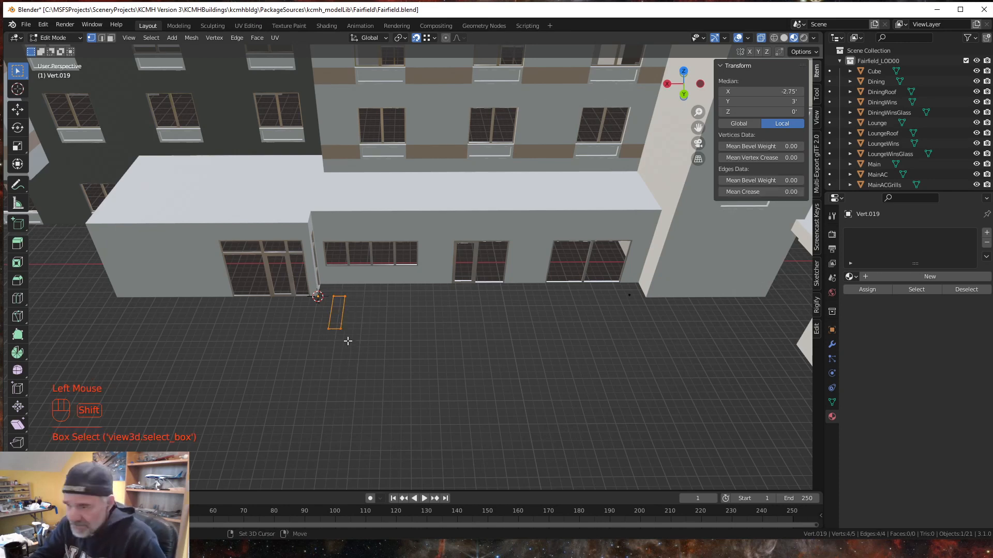
pyautogui.keyDown('shift'); pyautogui.click(345, 296); pyautogui.keyUp('shift')
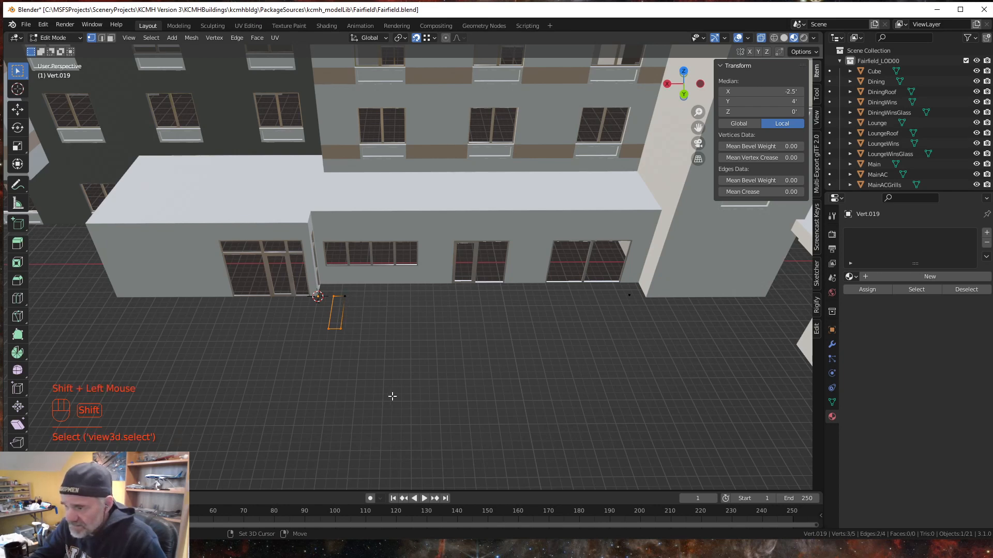
pyautogui.keyDown('shift'); pyautogui.click(344, 296); pyautogui.keyUp('shift')
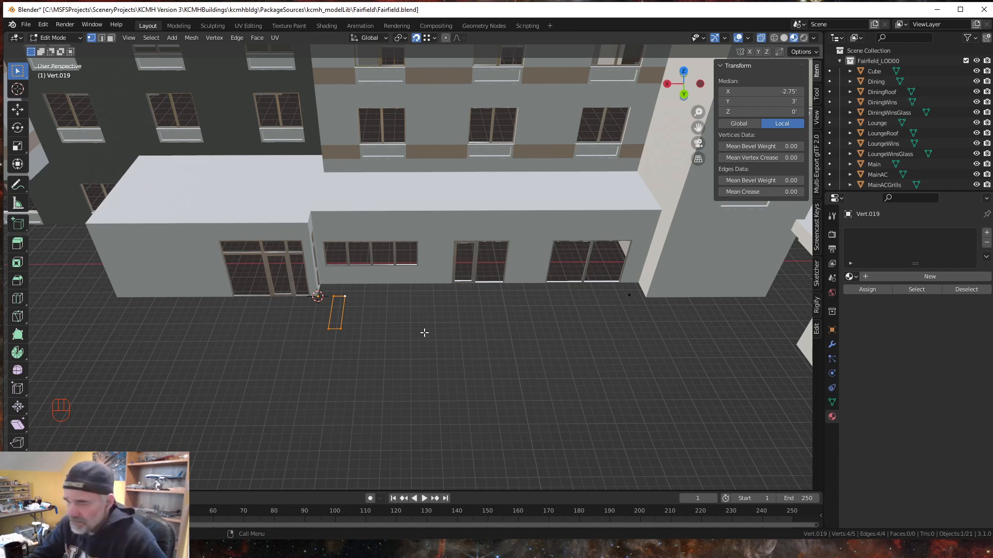
# Step: Move the wall outline across the patio, snapping its active corner onto the loose vertex beside the opposite wing
pyautogui.press('g')
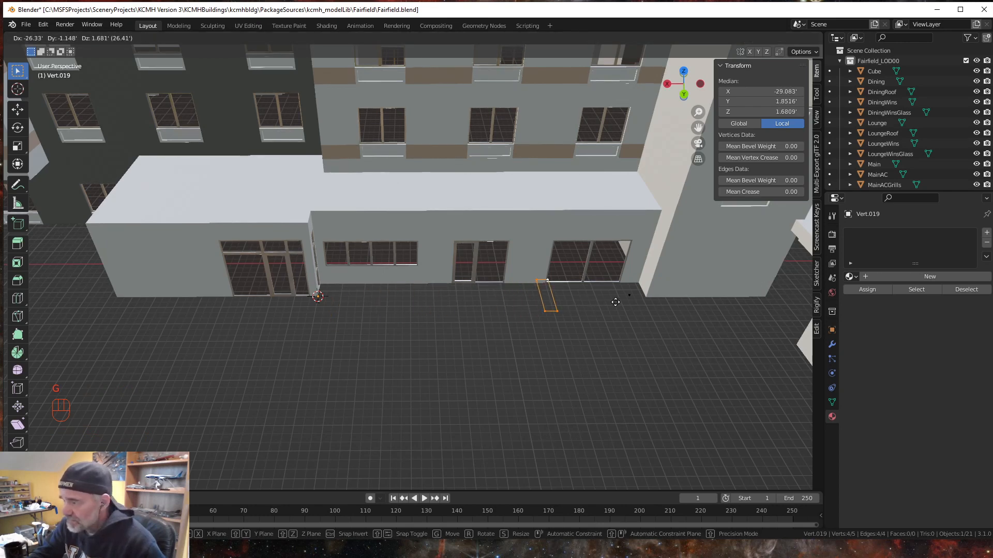
pyautogui.click(628, 299)
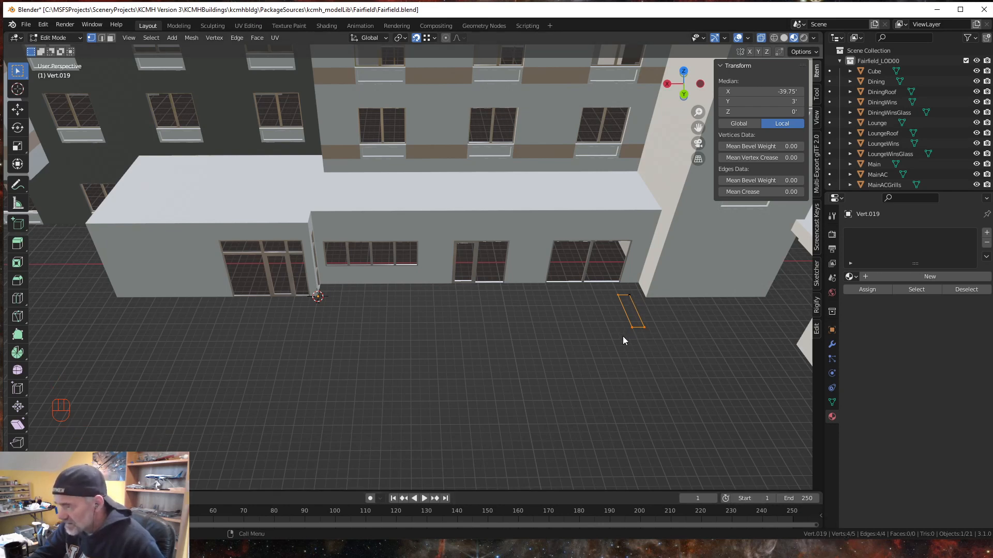
pyautogui.click(608, 345)
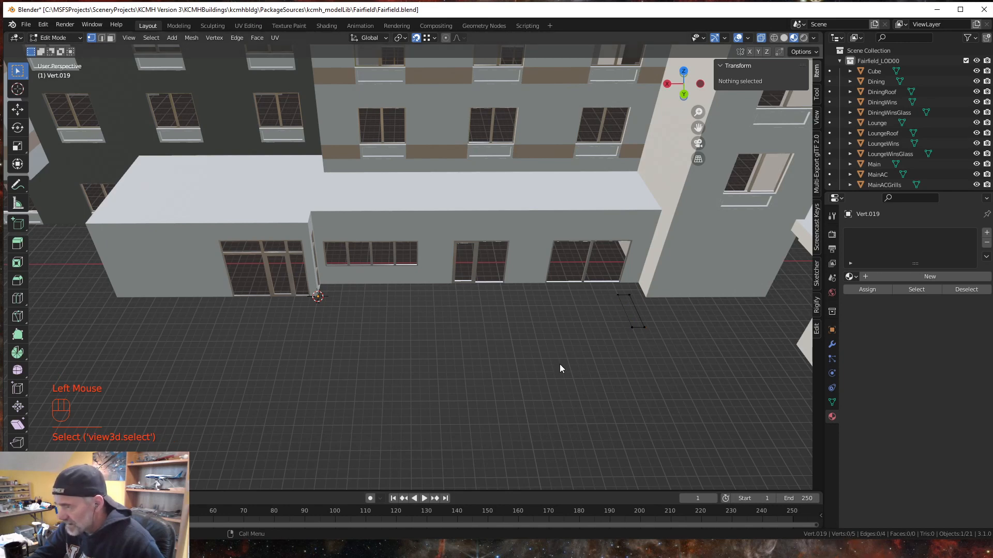
pyautogui.click(629, 296)
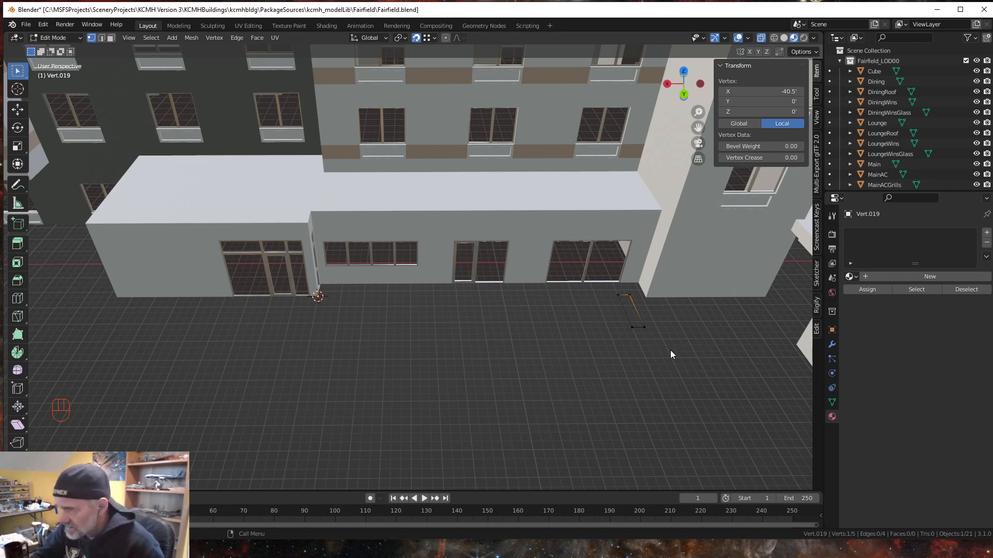
# Step: Merge the overlapping vertices at the moved outline's corner by distance
pyautogui.moveTo(625, 303); pyautogui.dragTo(638, 290)
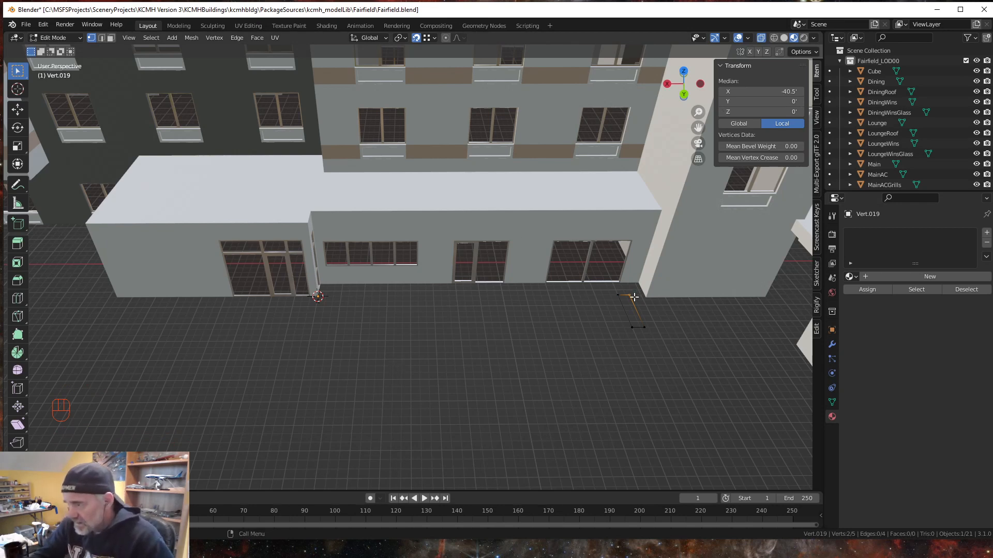
pyautogui.press('m')
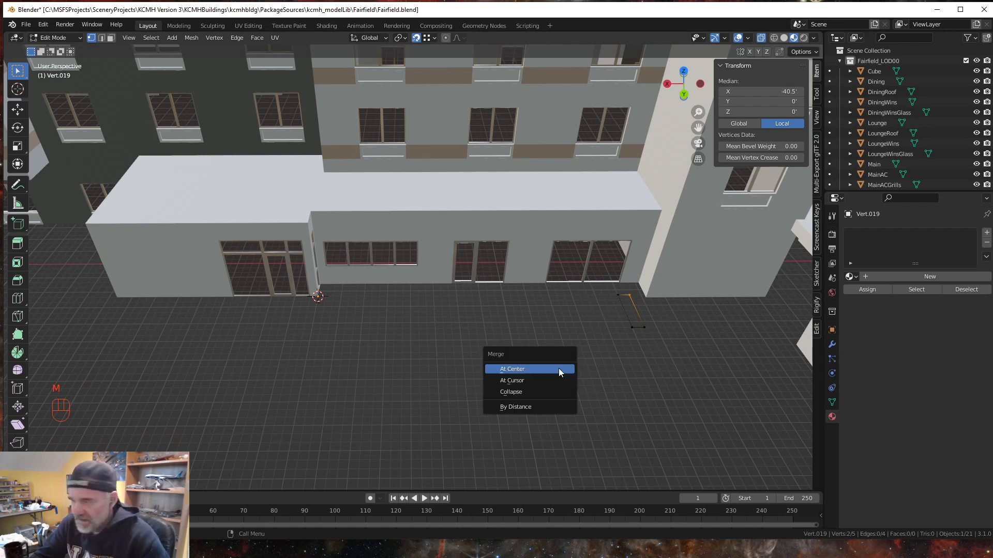
pyautogui.click(529, 406)
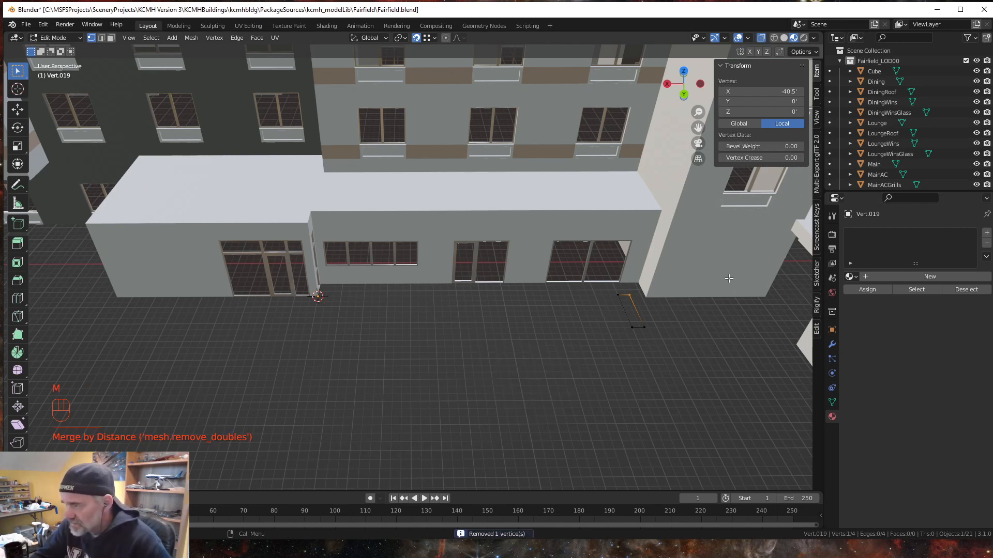
pyautogui.click(625, 319)
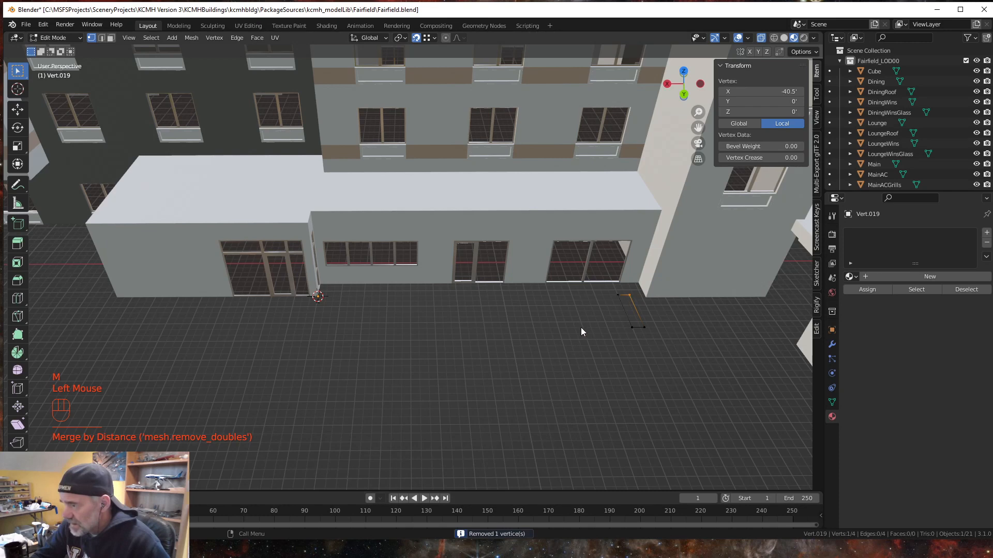
pyautogui.click(624, 306)
pyautogui.click(623, 342)
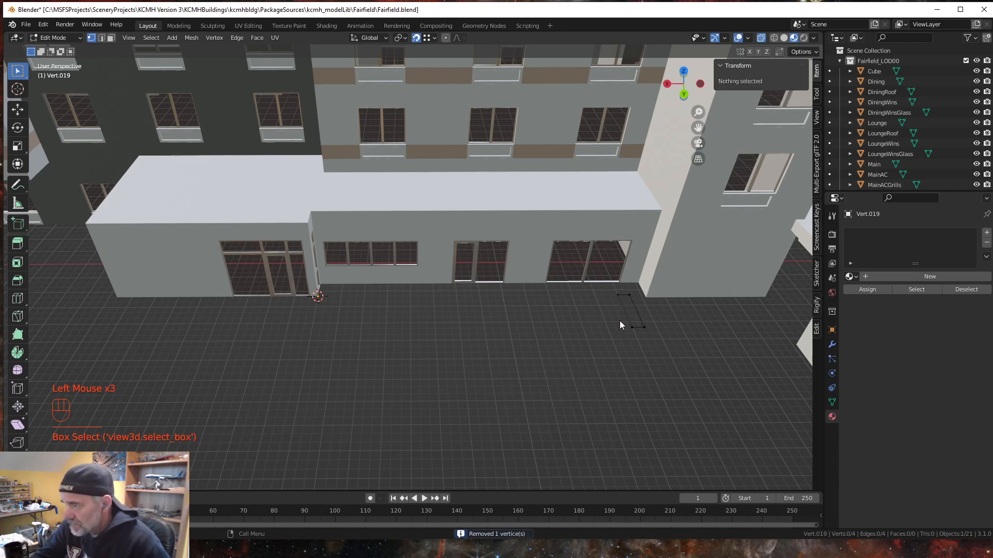
pyautogui.click(628, 298)
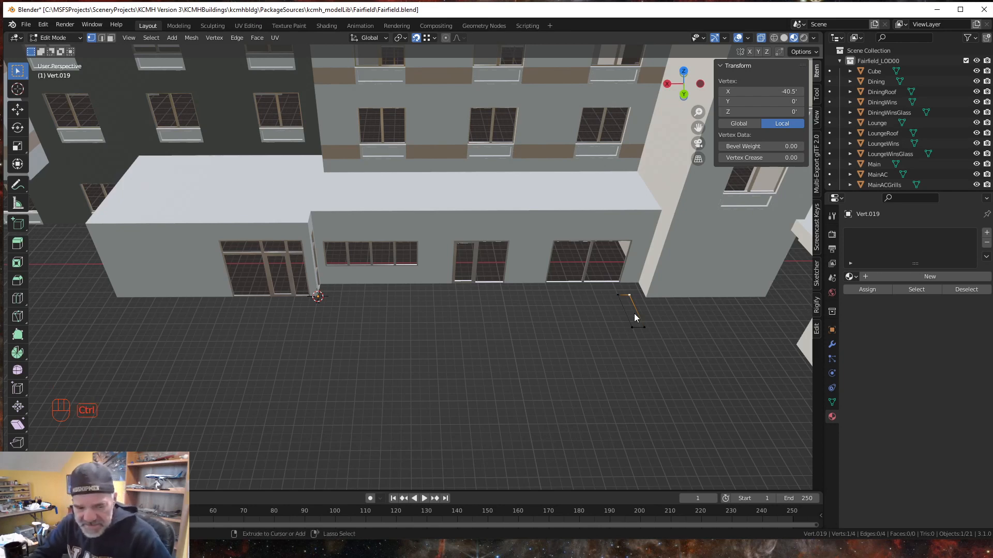
# Step: Undo the vertex merge and the move of the wall outline, back to the four-vertex selection
pyautogui.hotkey('ctrl', 'z')
pyautogui.hotkey('ctrl', 'z')
pyautogui.hotkey('ctrl', 'z')
pyautogui.hotkey('ctrl', 'z')
pyautogui.hotkey('ctrl', 'z')
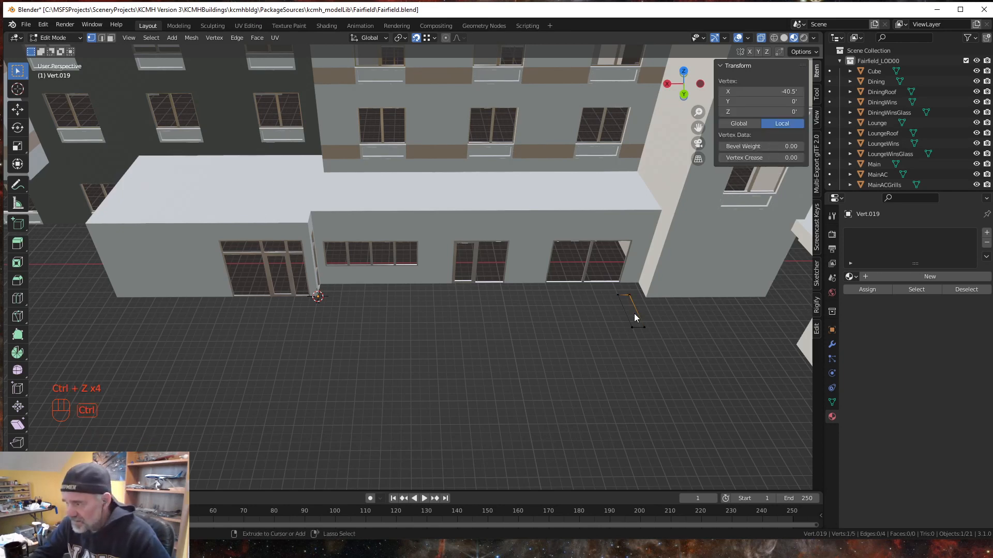
pyautogui.hotkey('ctrl', 'z')
pyautogui.hotkey('ctrl', 'z')
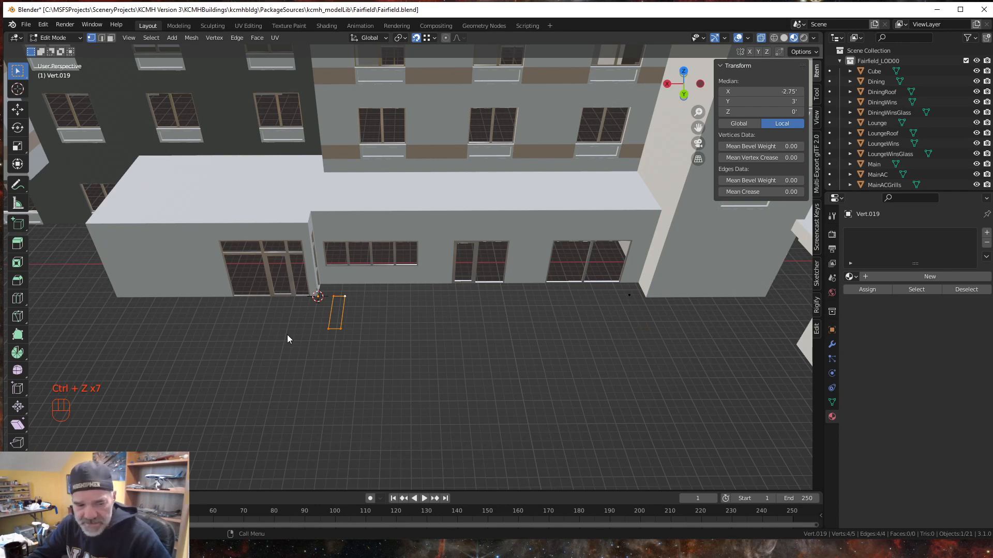
# Step: Duplicate the wall outline and snap the copy's active corner onto the loose vertex beside the opposite wing
pyautogui.press('shift')
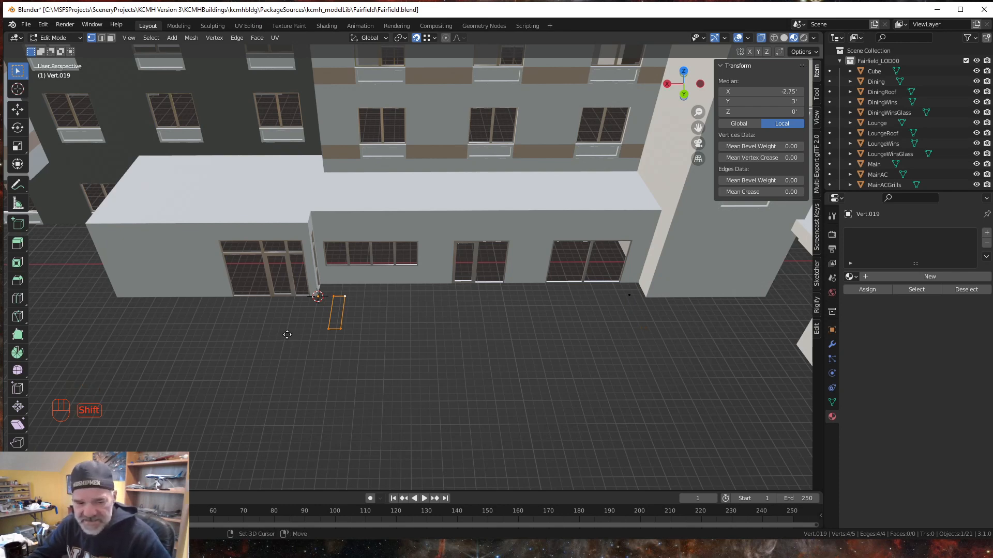
pyautogui.hotkey('shift', 'd')
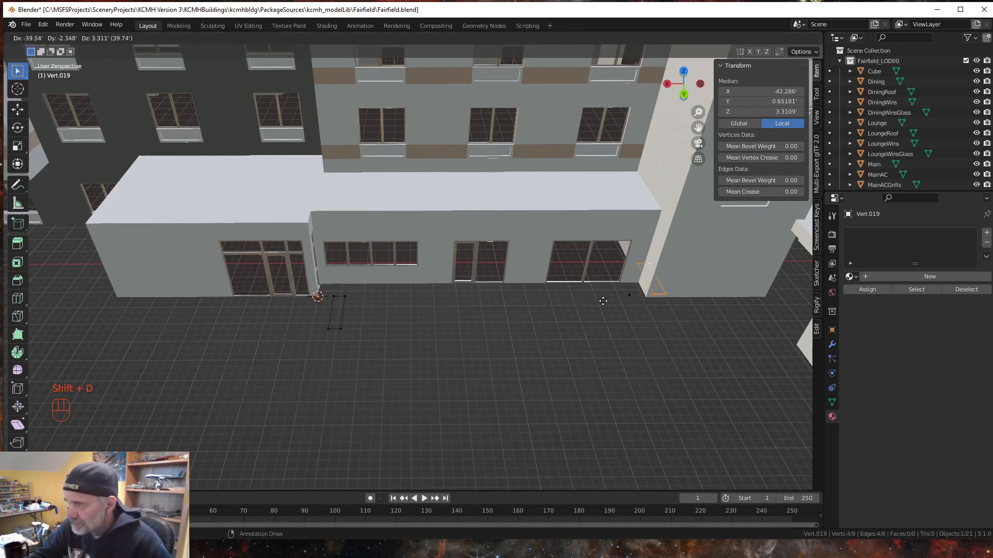
pyautogui.click(580, 332)
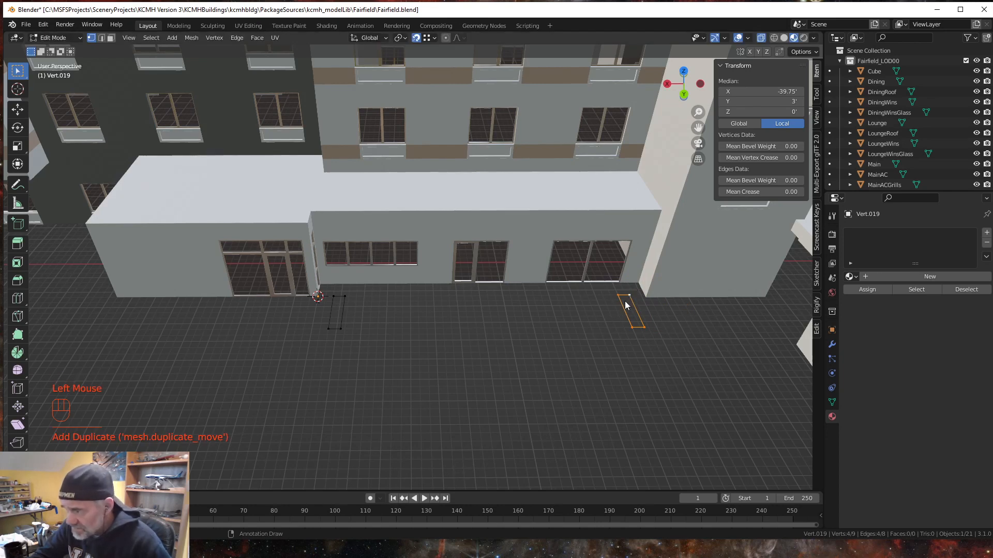
# Step: Merge the overlapping vertices at the duplicated wall outline's corner by distance and save the file
pyautogui.moveTo(625, 301); pyautogui.dragTo(635, 289)
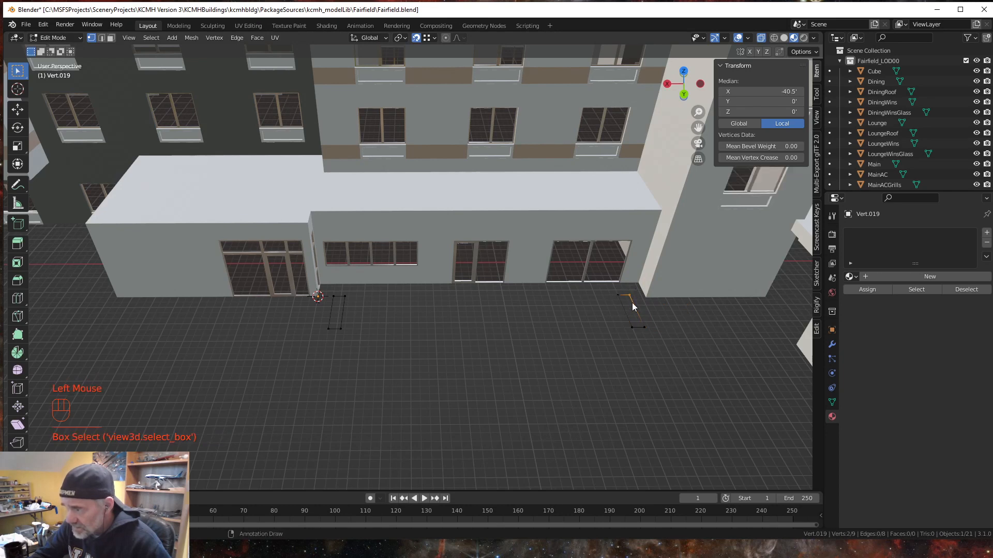
pyautogui.press('m')
pyautogui.click(515, 374)
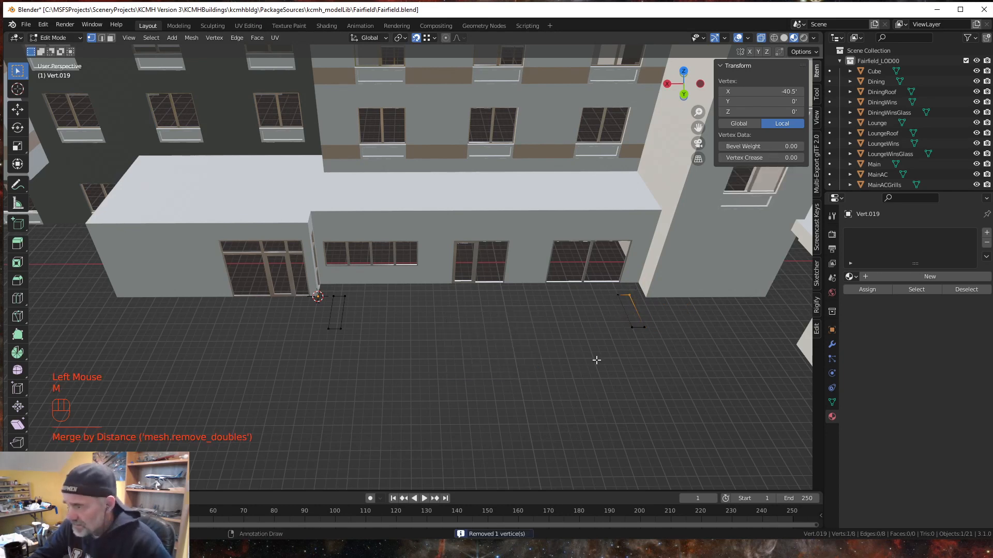
pyautogui.click(597, 324)
pyautogui.click(628, 296)
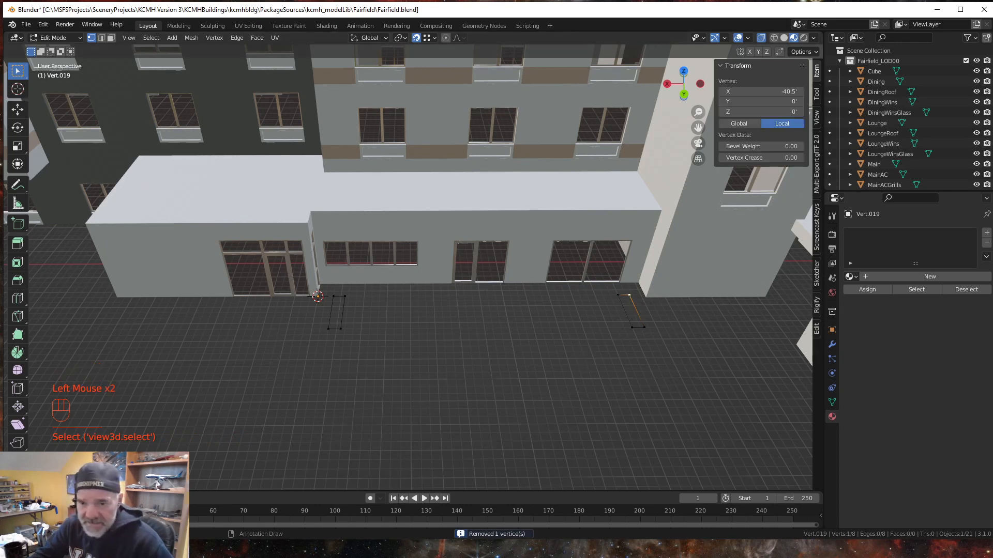
pyautogui.click(25, 24)
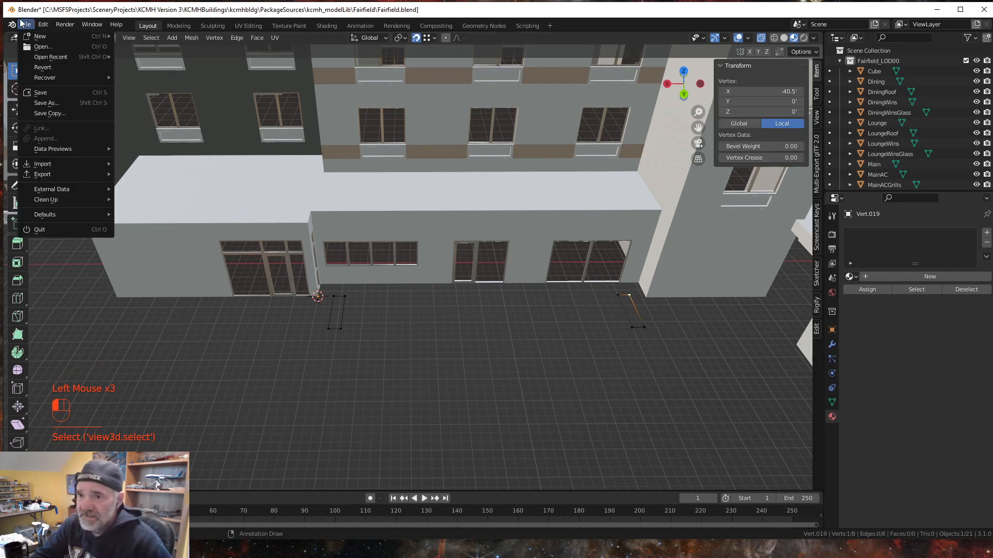
pyautogui.click(42, 92)
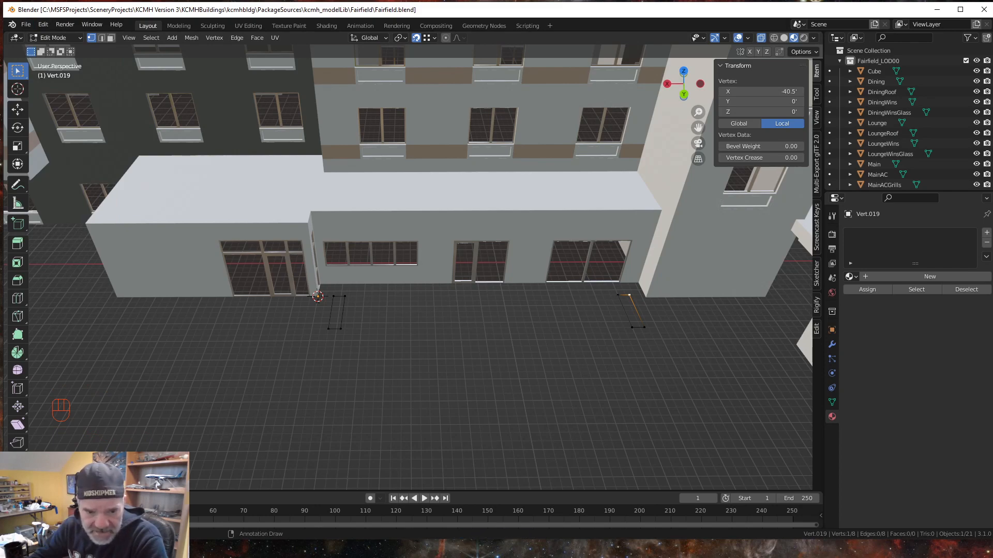
# Step: Switch to the Franklin County Parcel Viewer, clear the old measurements, and measure the distance from the lounge wall to the patio wall
pyautogui.hotkey('alt', 'Tab')
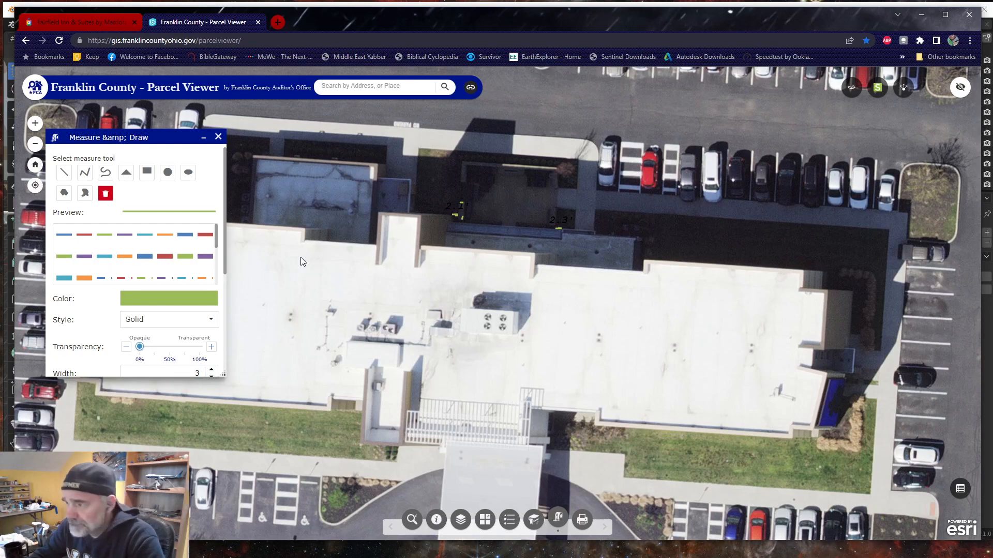
pyautogui.click(105, 193)
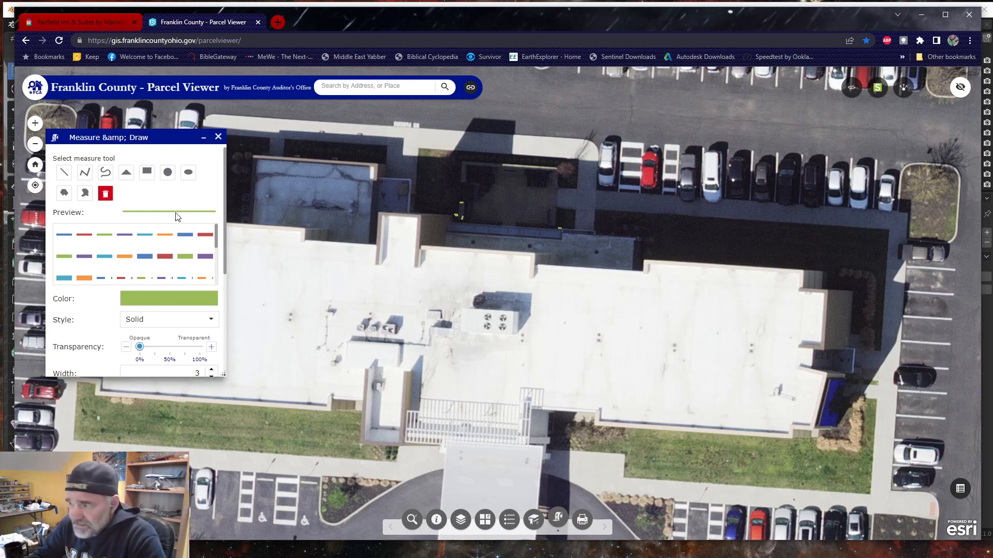
pyautogui.scroll(1, 520, 225)
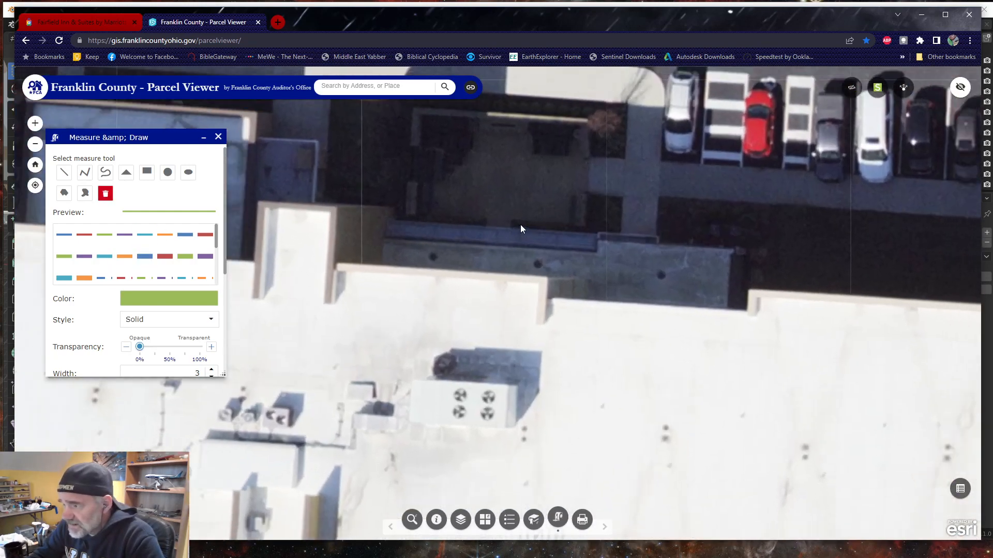
pyautogui.scroll(-1, 520, 225)
pyautogui.scroll(1, 449, 243)
pyautogui.scroll(-1, 450, 240)
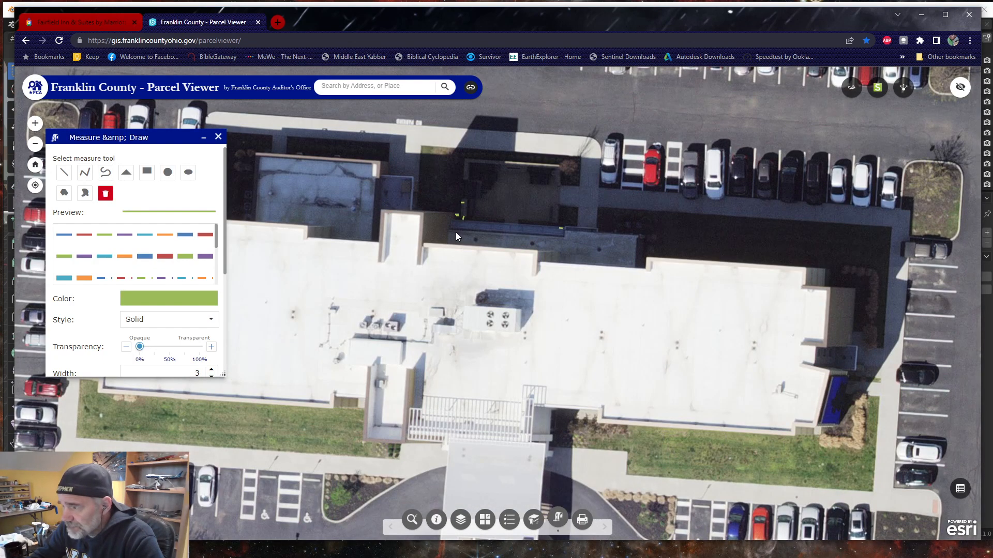
pyautogui.scroll(1, 456, 236)
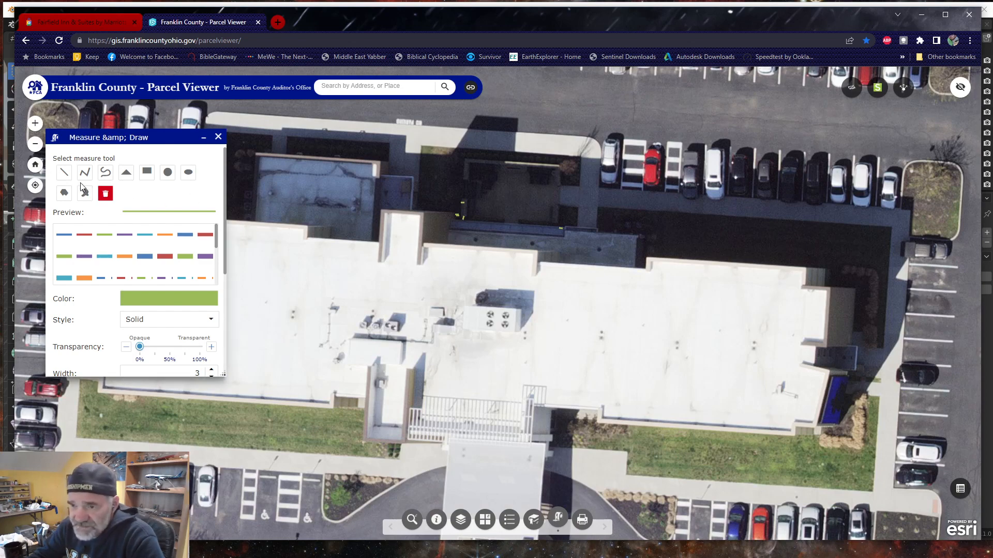
pyautogui.click(63, 173)
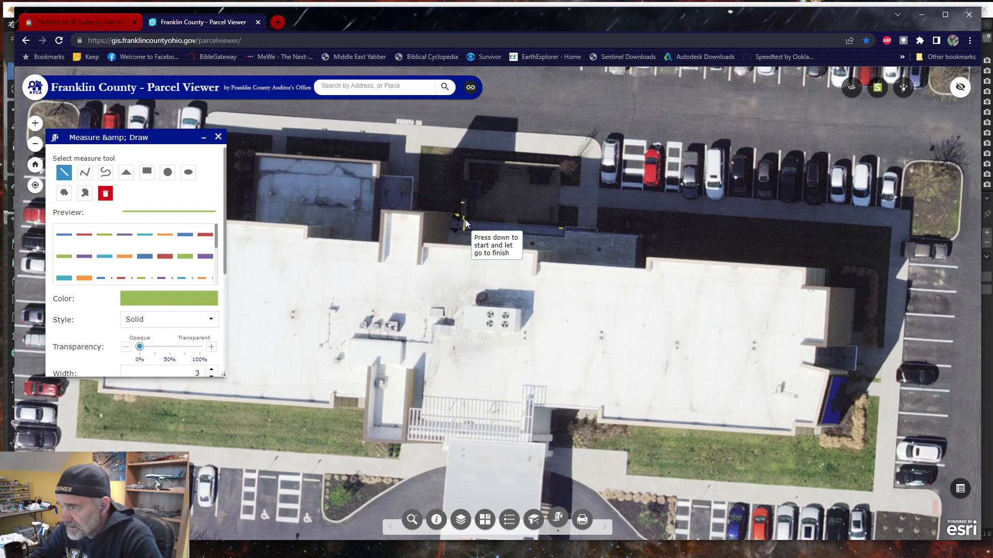
pyautogui.press('Escape')
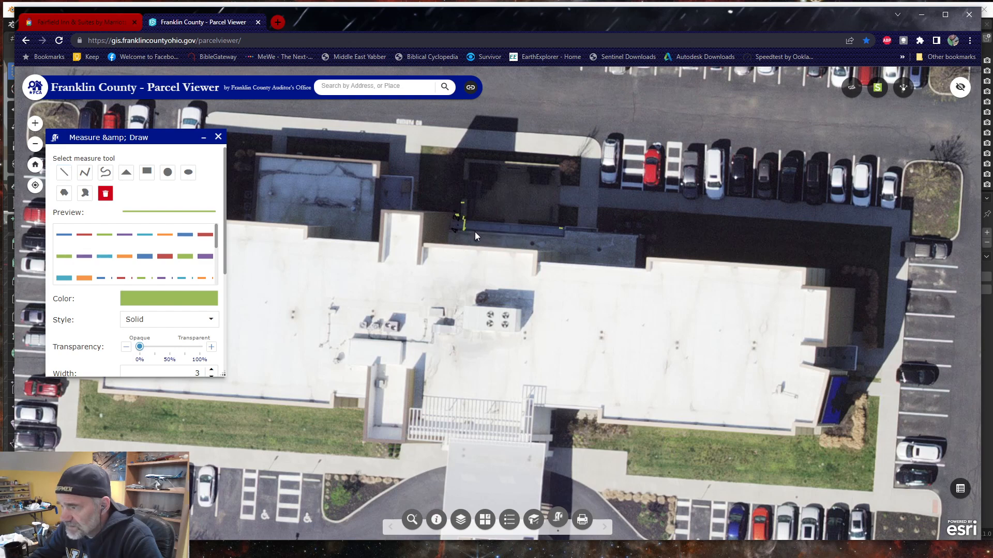
pyautogui.click(921, 15)
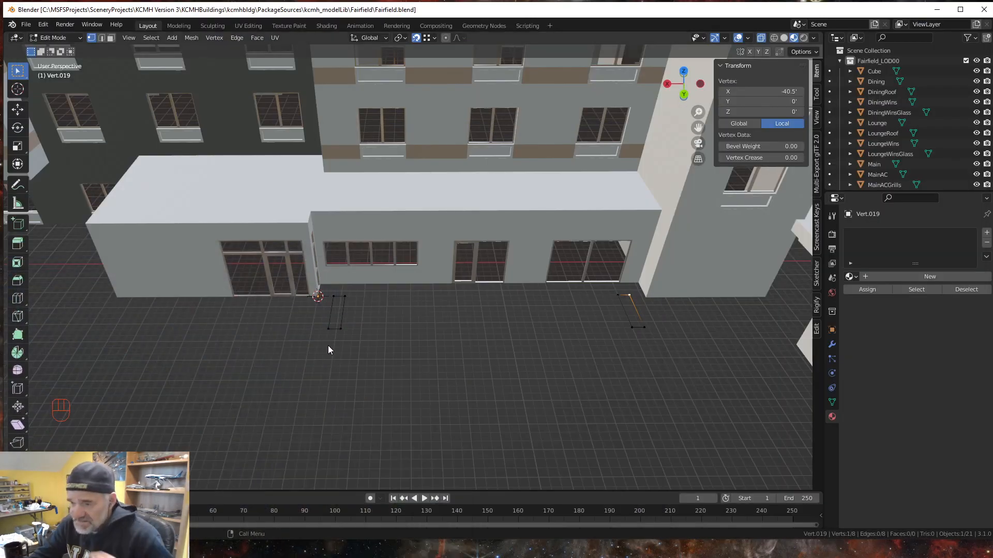
# Step: Back in Blender, move both wall outlines along Y, snapping their active corner flush with the lounge's front wall
pyautogui.press('a')
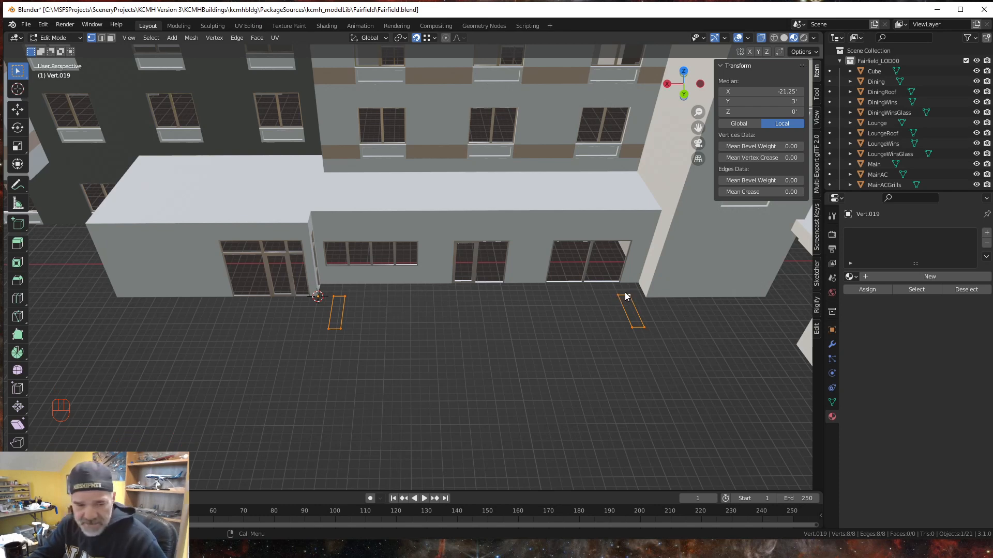
pyautogui.press('g')
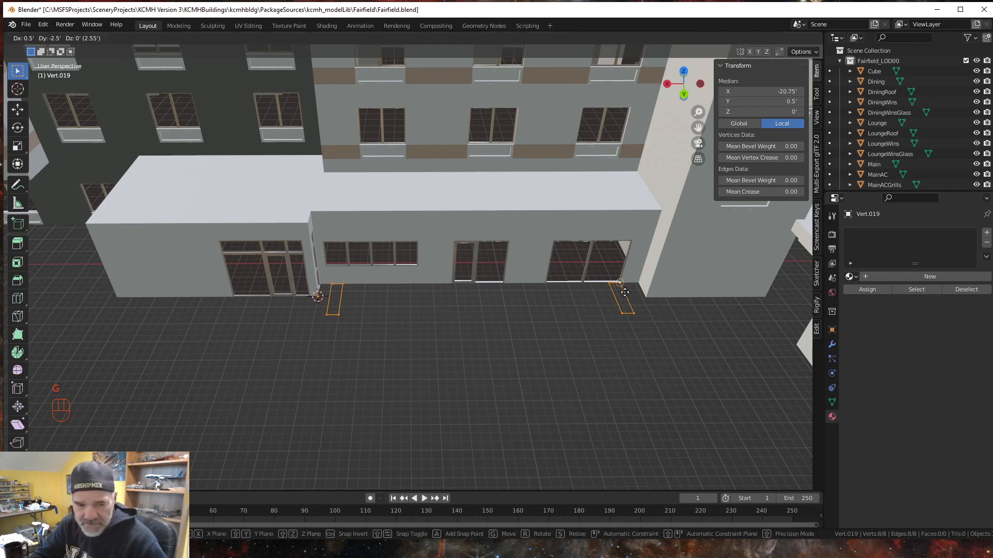
pyautogui.press('y')
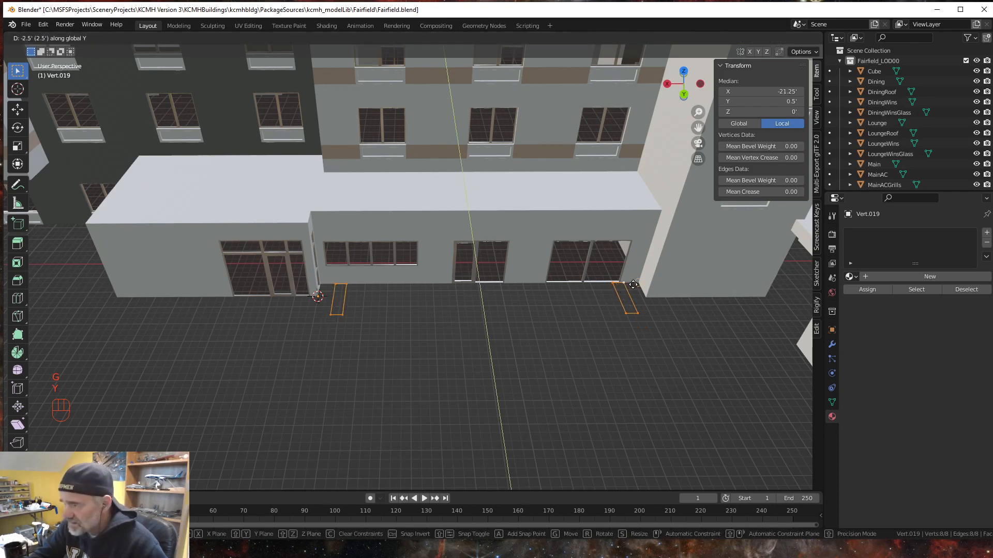
pyautogui.click(631, 285)
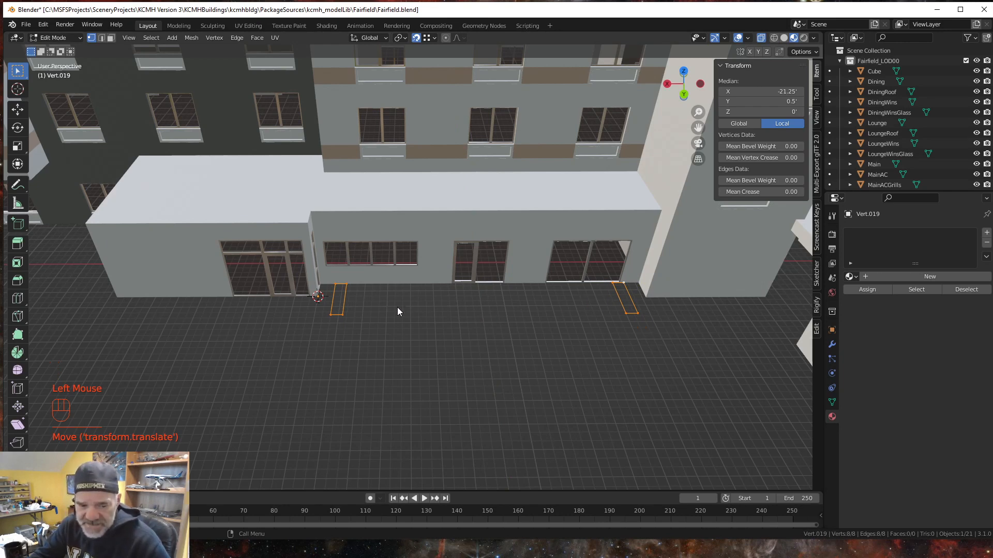
# Step: Move both wall outlines 4' along Y, away from the lounge wall
pyautogui.press('g')
pyautogui.press('y')
pyautogui.press('KP_4')
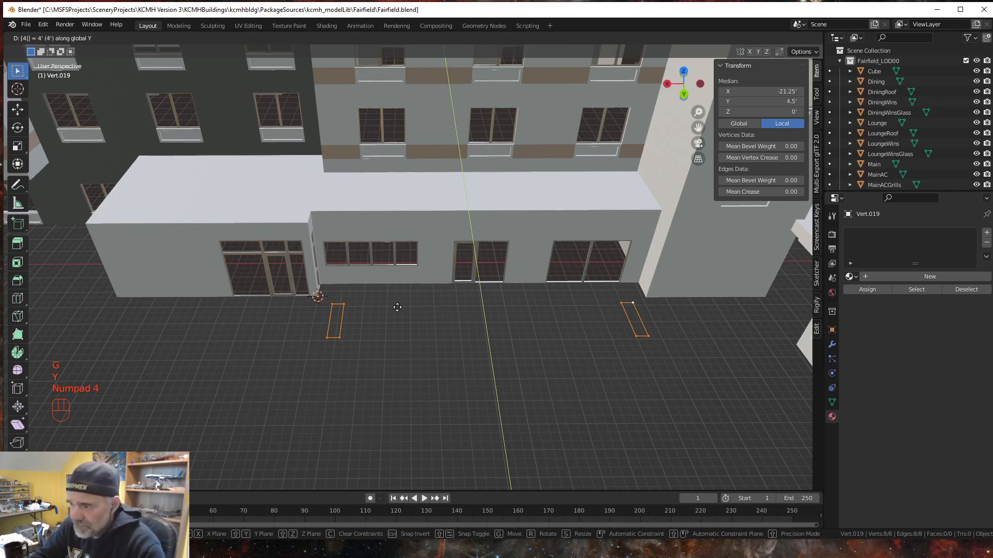
pyautogui.press('KP_Enter')
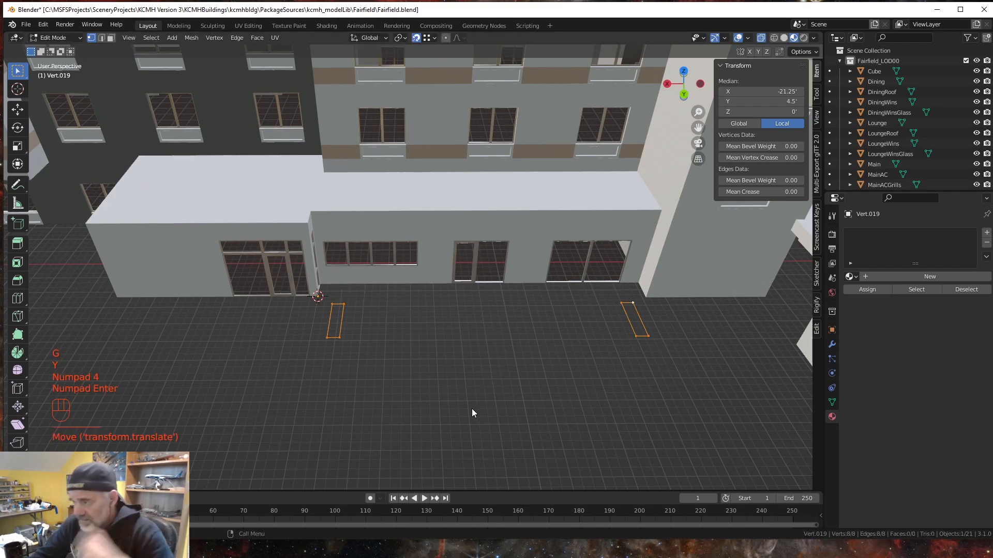
pyautogui.moveTo(471, 411)
pyautogui.mouseDown(button='middle')
pyautogui.moveTo(504, 411)
pyautogui.moveTo(569, 379)
pyautogui.moveTo(500, 410)
pyautogui.moveTo(474, 403)
pyautogui.mouseUp(button='middle')
pyautogui.moveTo(375, 361); pyautogui.dragTo(374, 369, button='middle')
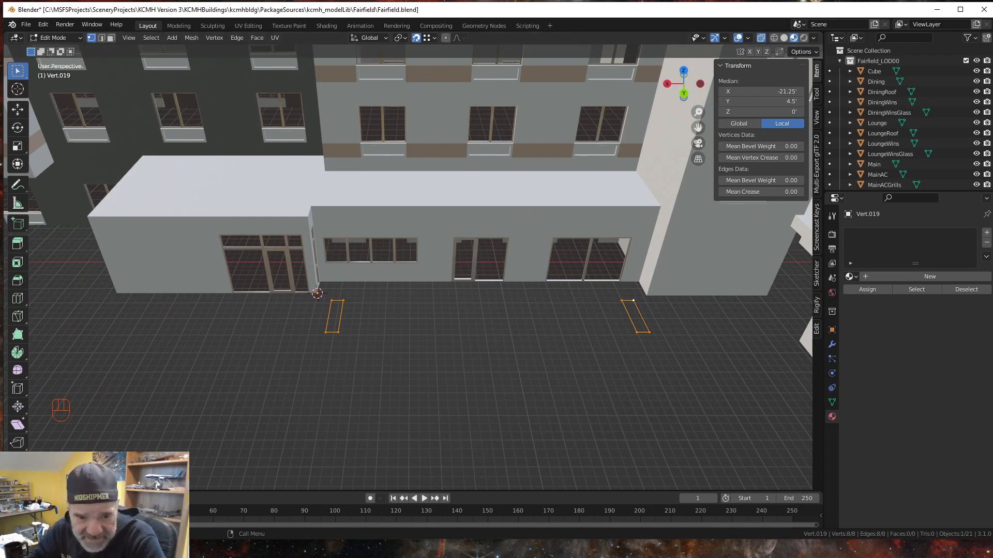
# Step: Switch to the Parcel Viewer and measure the next stretch along the patio's side, beyond the first wall section
pyautogui.hotkey('alt', 'Tab')
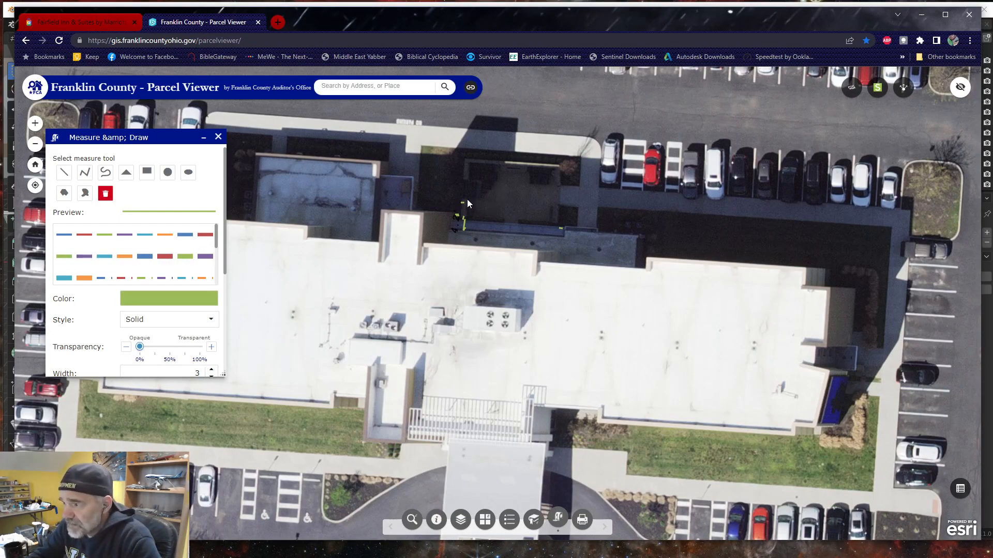
pyautogui.click(64, 172)
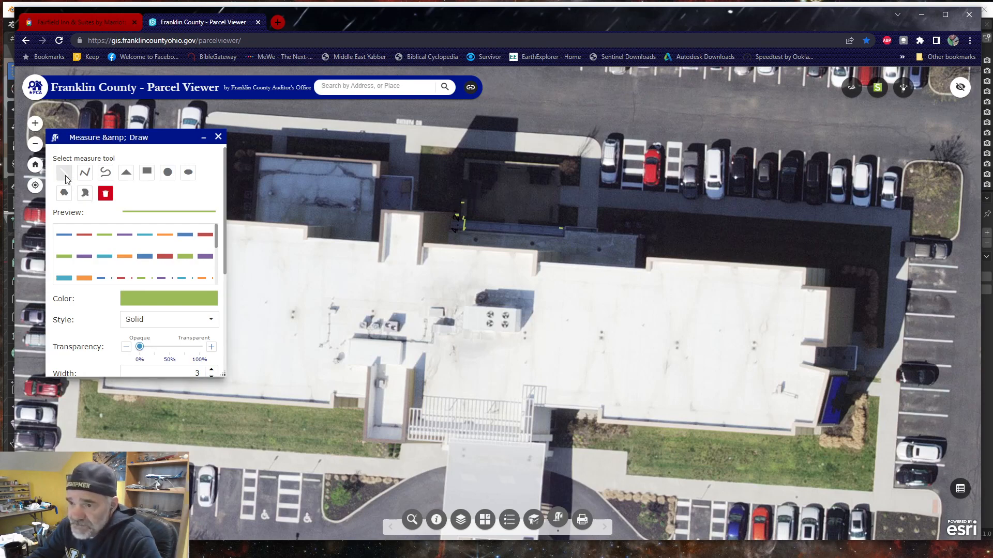
pyautogui.click(468, 180)
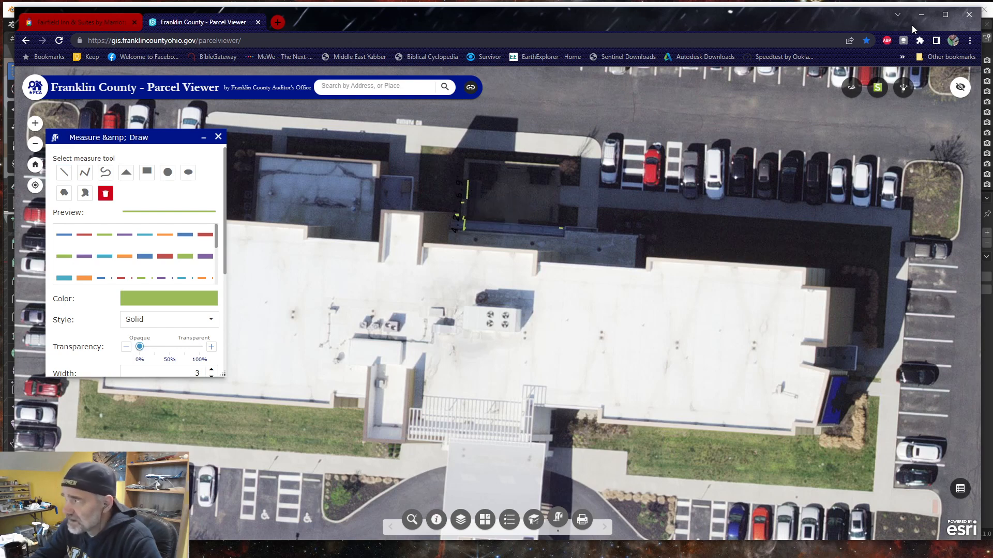
pyautogui.click(921, 16)
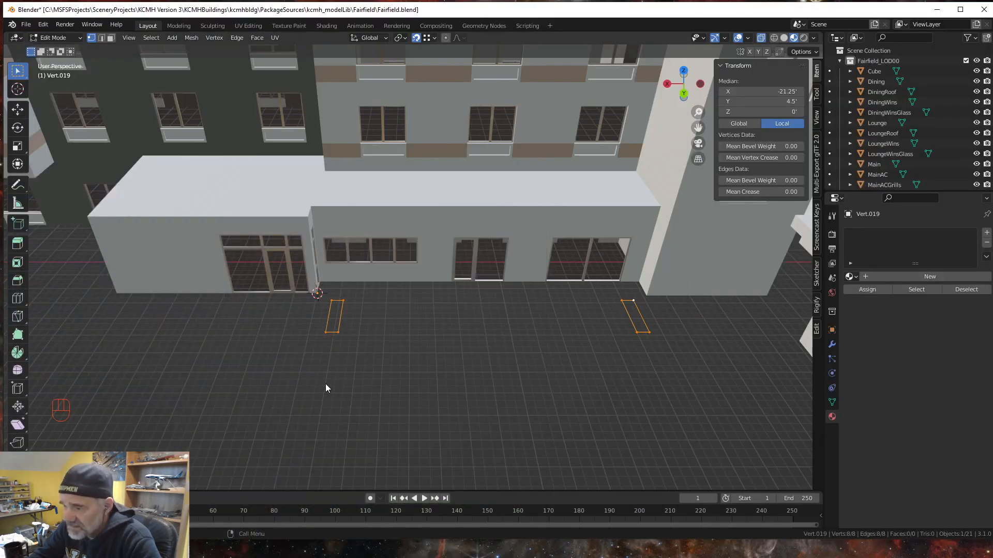
# Step: In Blender, duplicate the wall outline beside the opposite wing and move the copy along Y, snapping its active corner onto the original's outer corner
pyautogui.moveTo(380, 373); pyautogui.dragTo(393, 367, button='middle')
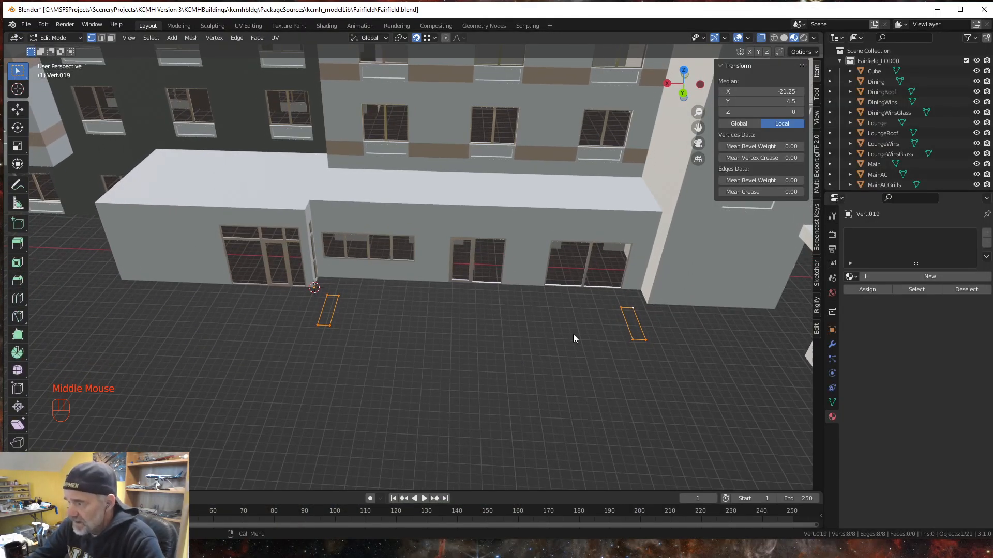
pyautogui.moveTo(609, 366); pyautogui.dragTo(662, 297)
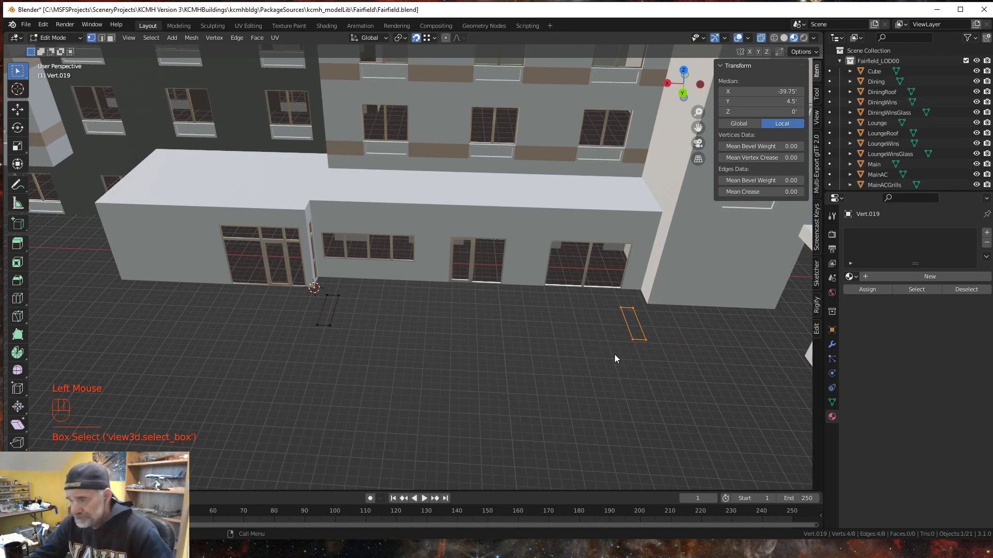
pyautogui.press('shift')
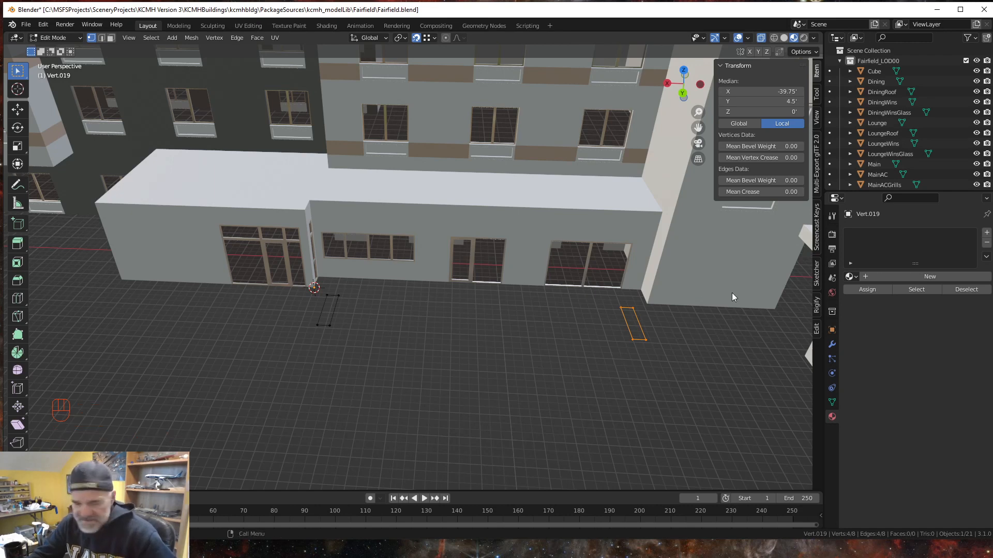
pyautogui.keyDown('shift'); pyautogui.click(632, 308); pyautogui.keyUp('shift')
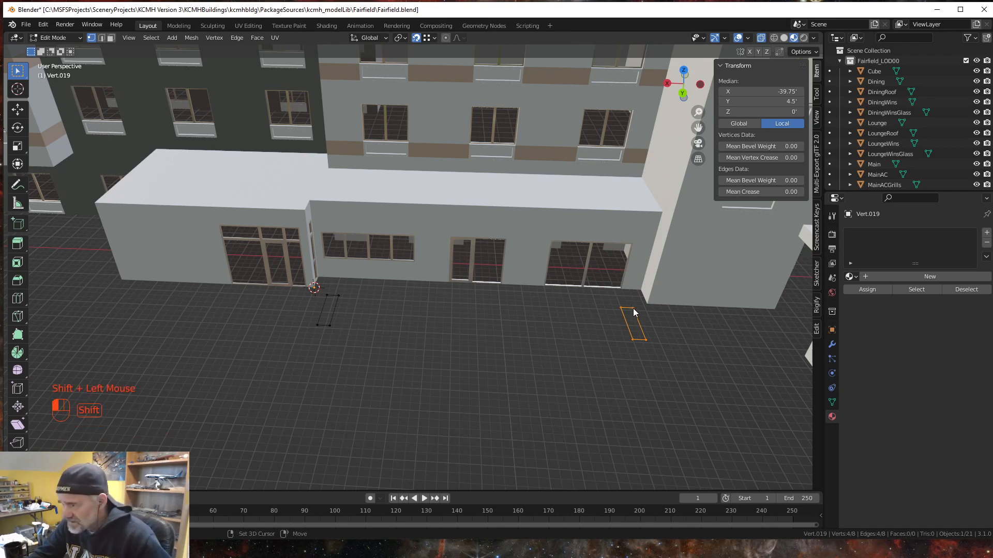
pyautogui.keyDown('shift'); pyautogui.click(632, 308); pyautogui.keyUp('shift')
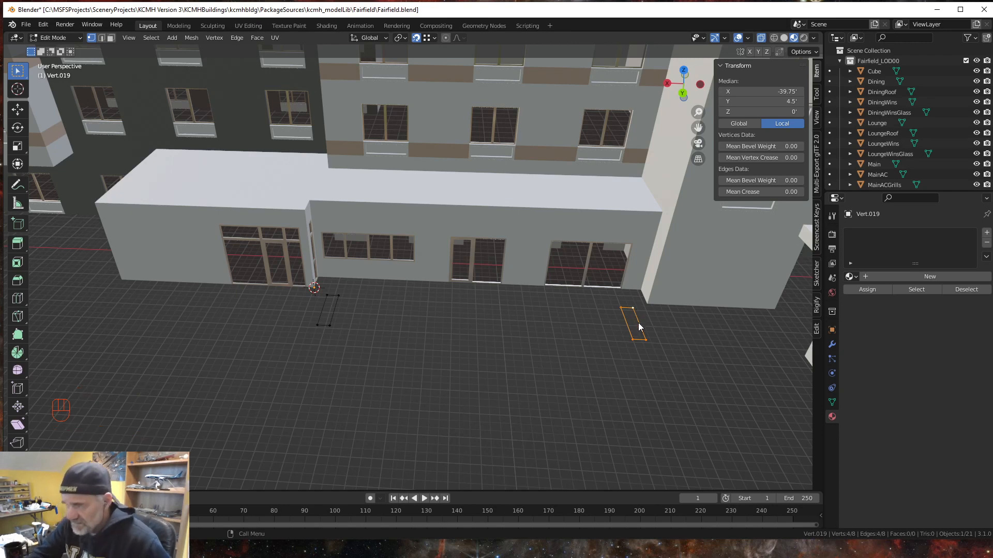
pyautogui.hotkey('shift', 'd')
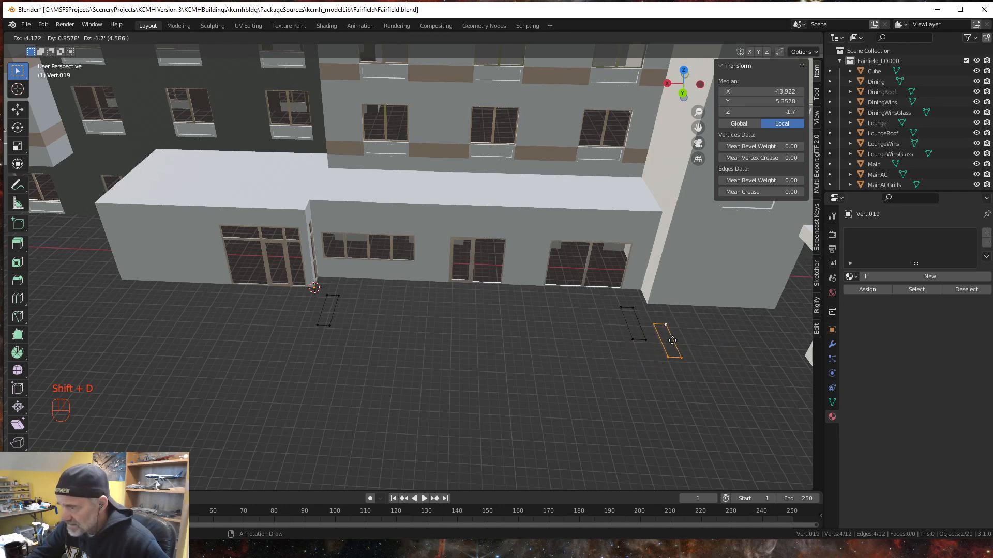
pyautogui.press('Escape')
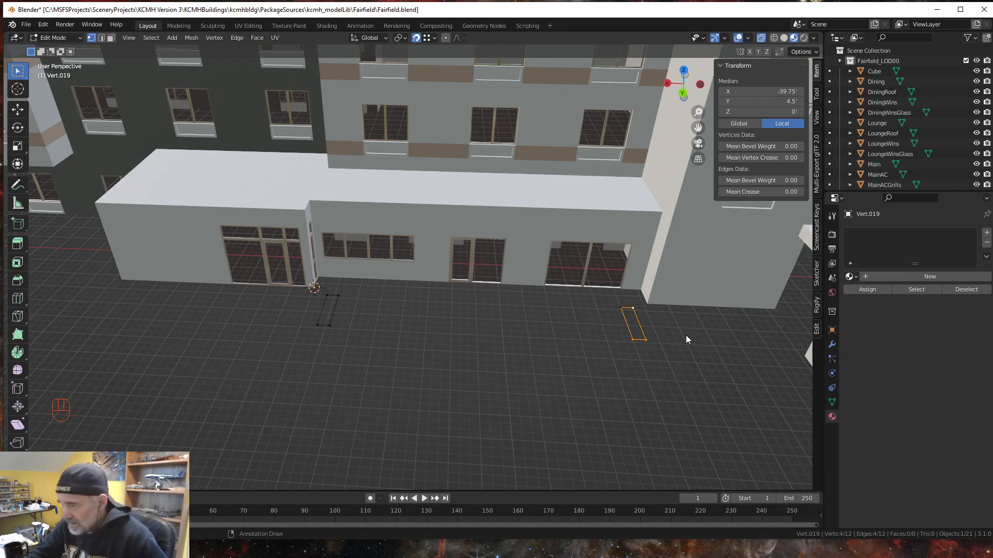
pyautogui.press('g')
pyautogui.press('y')
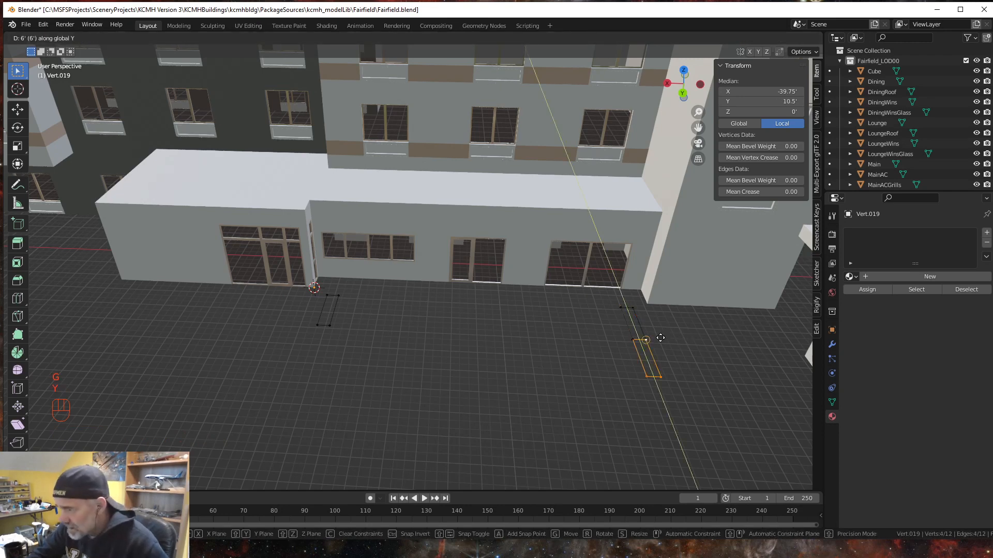
pyautogui.click(650, 342)
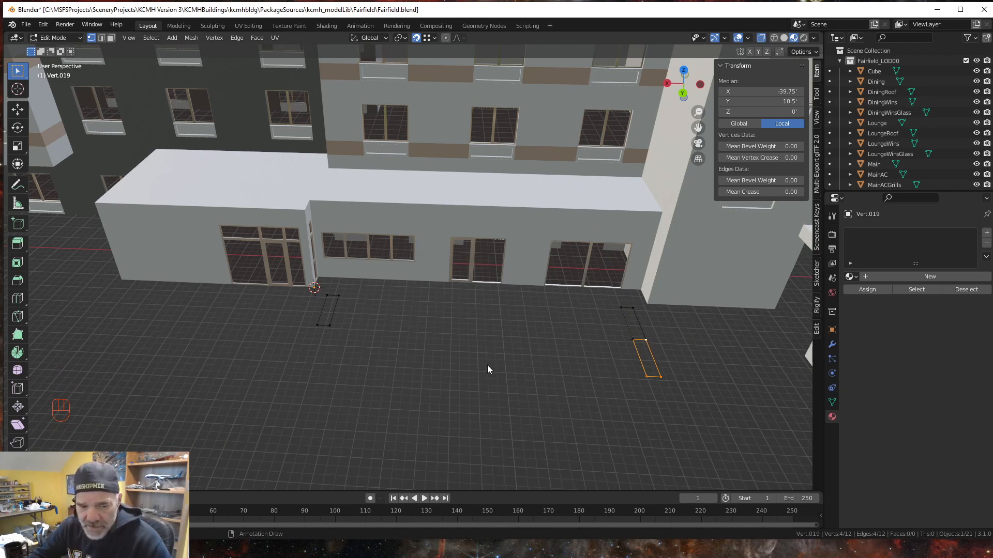
# Step: Move the duplicated wall outline another 7' along Y to leave a gap from the original
pyautogui.press('g')
pyautogui.press('y')
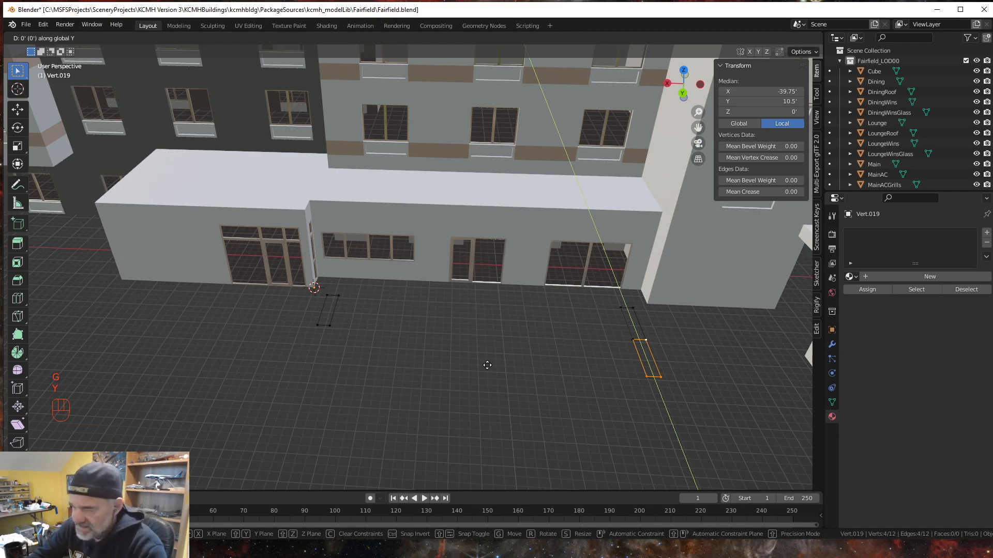
pyautogui.press('KP_7')
pyautogui.press('KP_Enter')
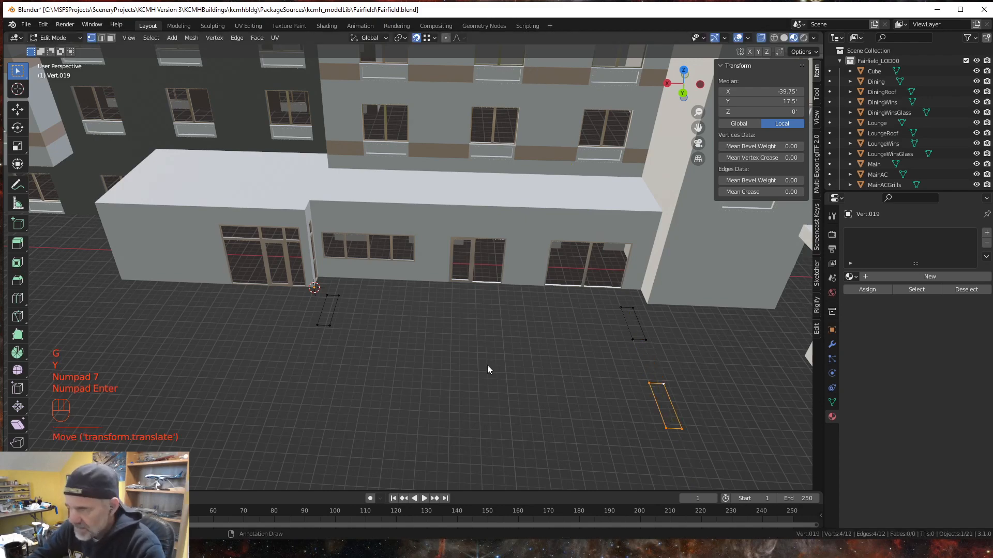
# Step: Switch to the Parcel Viewer, clear the last measurement, and measure the patio's outer side wall section beyond the gap
pyautogui.moveTo(521, 426); pyautogui.dragTo(543, 422, button='middle')
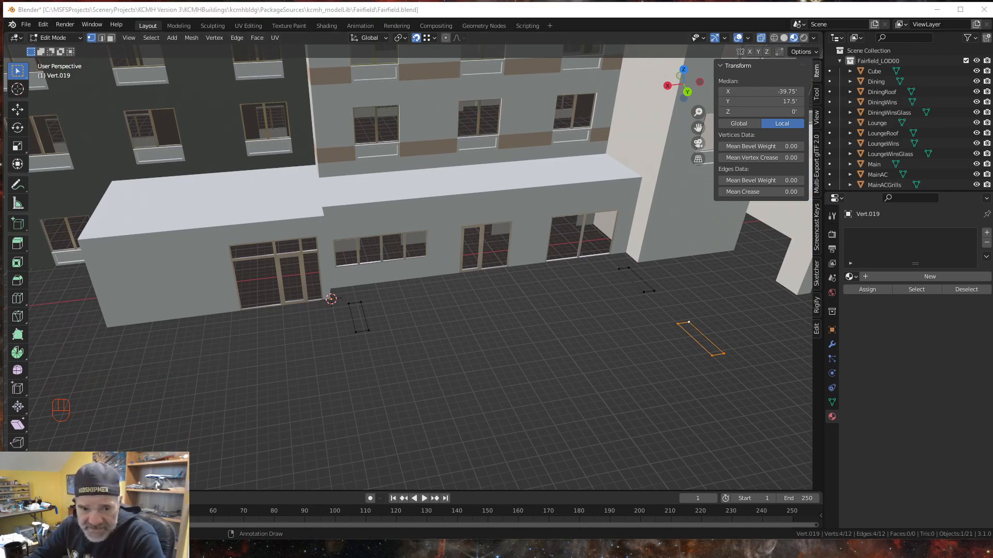
pyautogui.hotkey('alt', 'Tab')
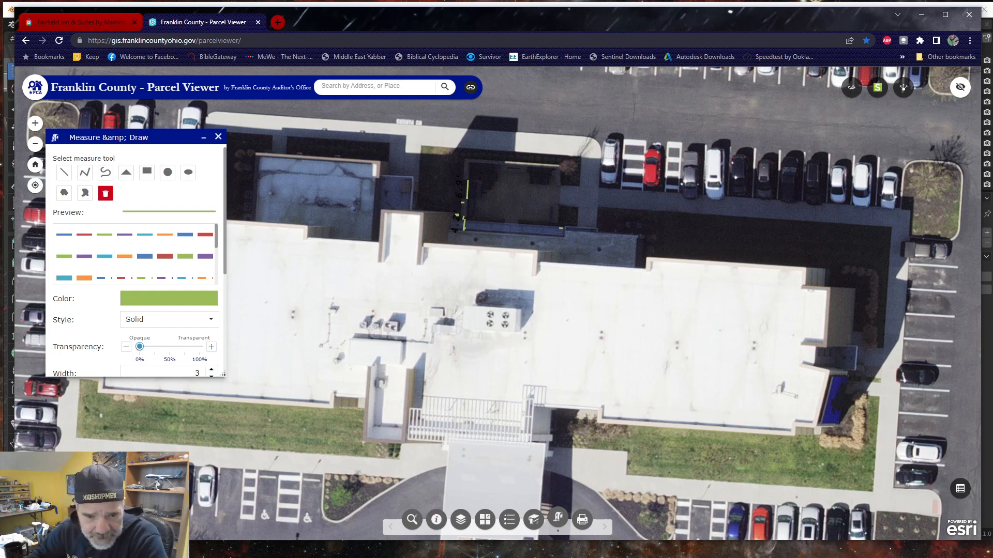
pyautogui.hotkey('alt', 'Tab')
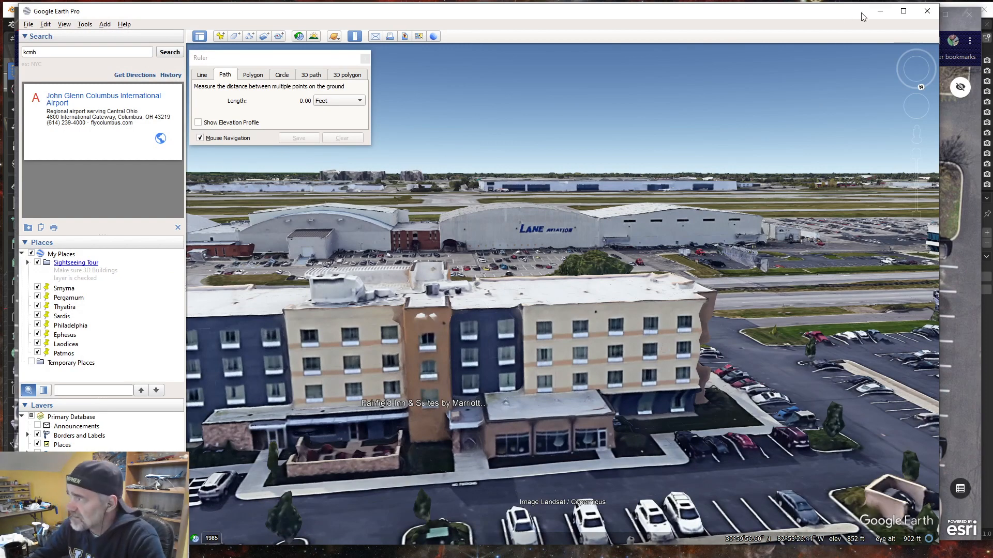
pyautogui.click(879, 10)
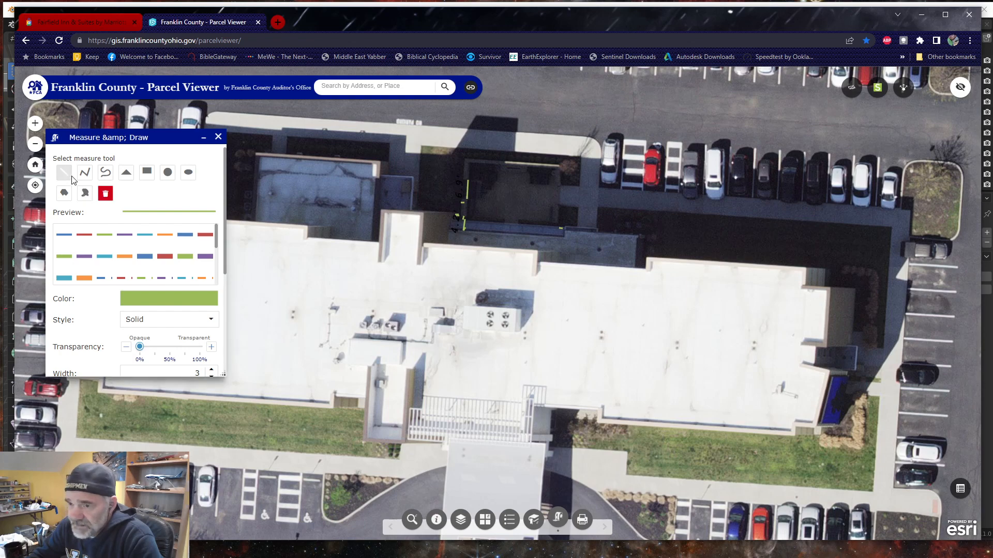
pyautogui.click(105, 193)
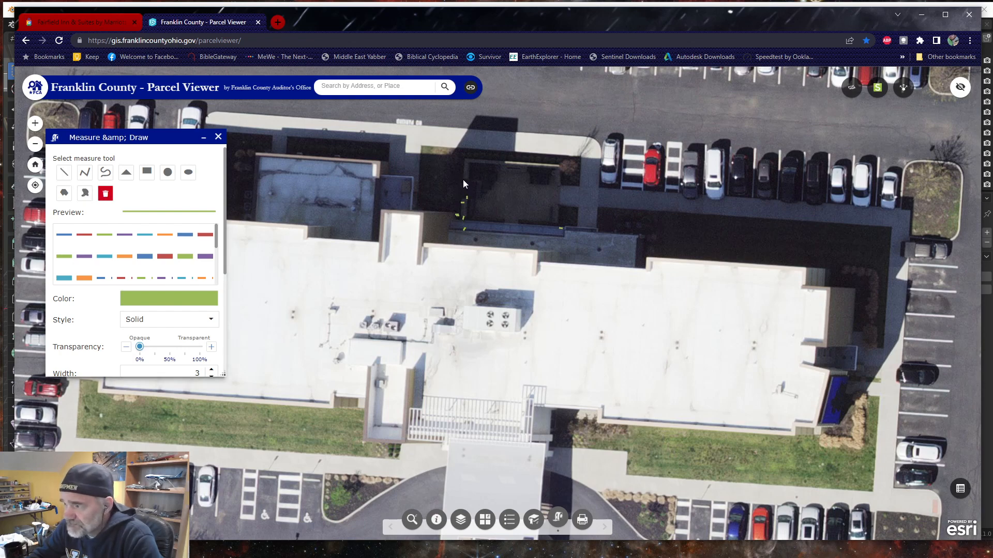
pyautogui.moveTo(463, 179); pyautogui.dragTo(450, 195)
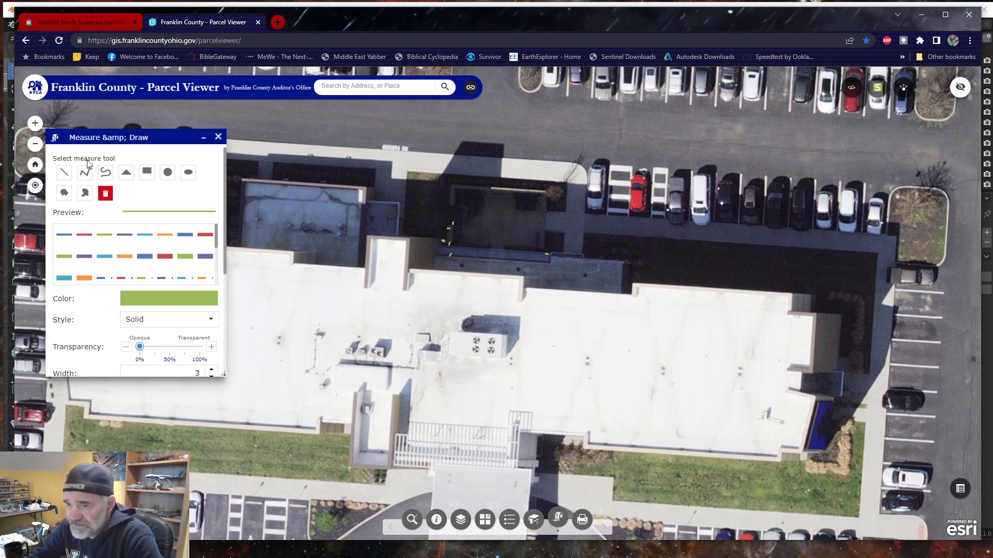
pyautogui.click(64, 173)
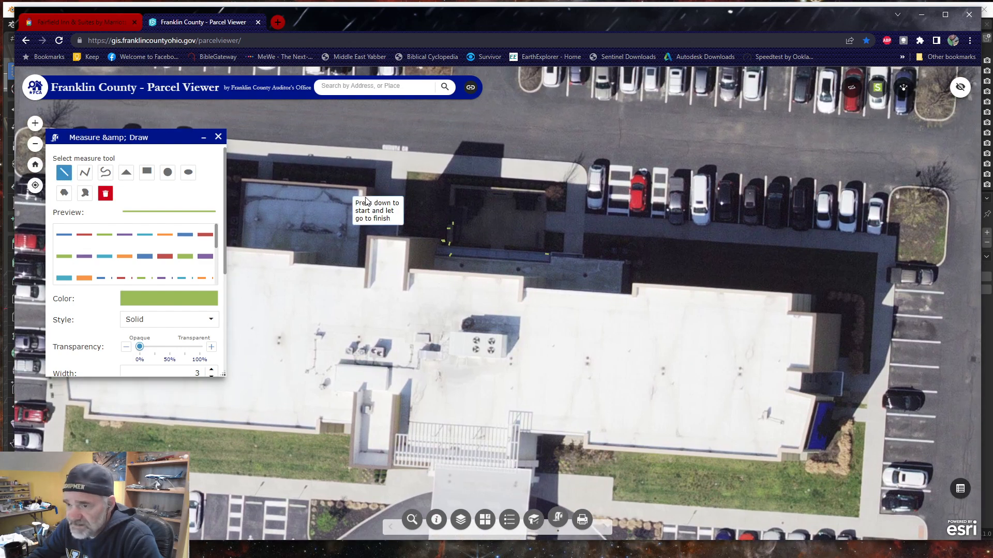
pyautogui.click(451, 185)
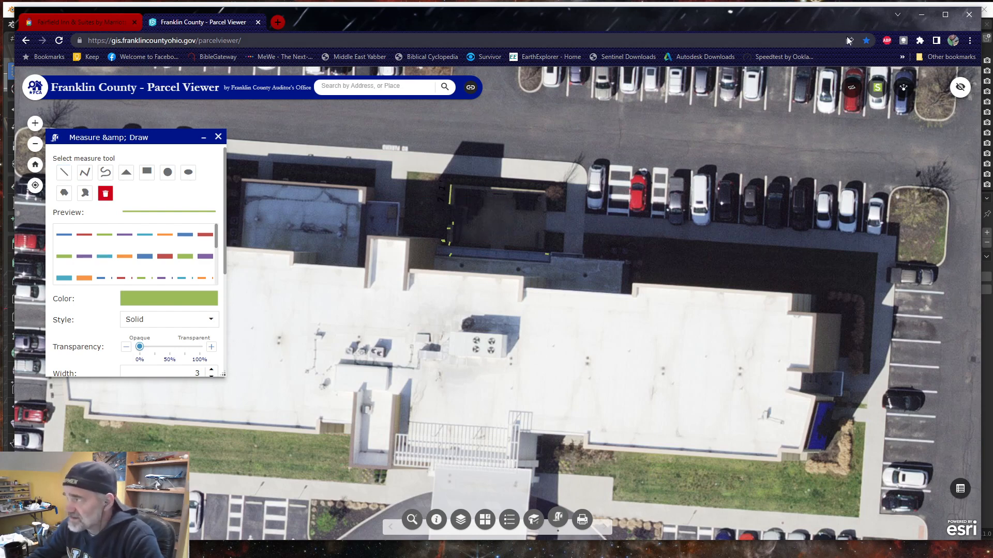
pyautogui.click(921, 14)
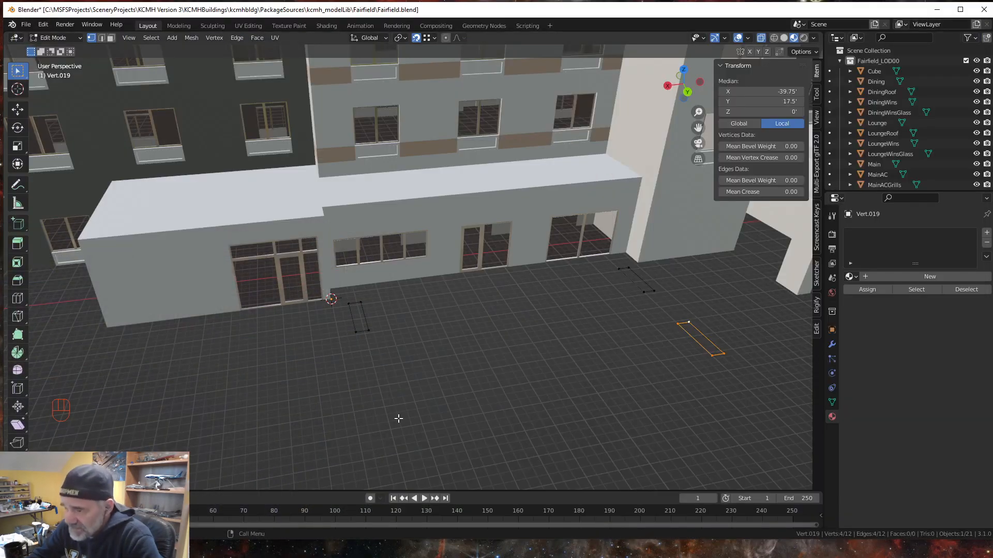
# Step: In Blender, move the outer end edge of the duplicated wall outline 1' along Y to lengthen it
pyautogui.keyDown('shift'); pyautogui.moveTo(602, 437); pyautogui.dragTo(457, 393, button='middle'); pyautogui.keyUp('shift')
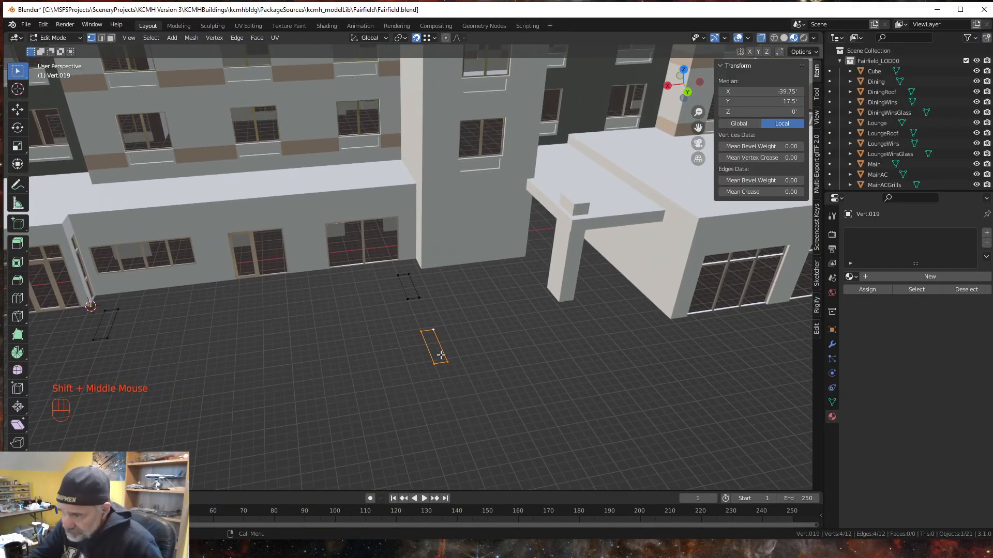
pyautogui.moveTo(424, 379); pyautogui.dragTo(462, 351)
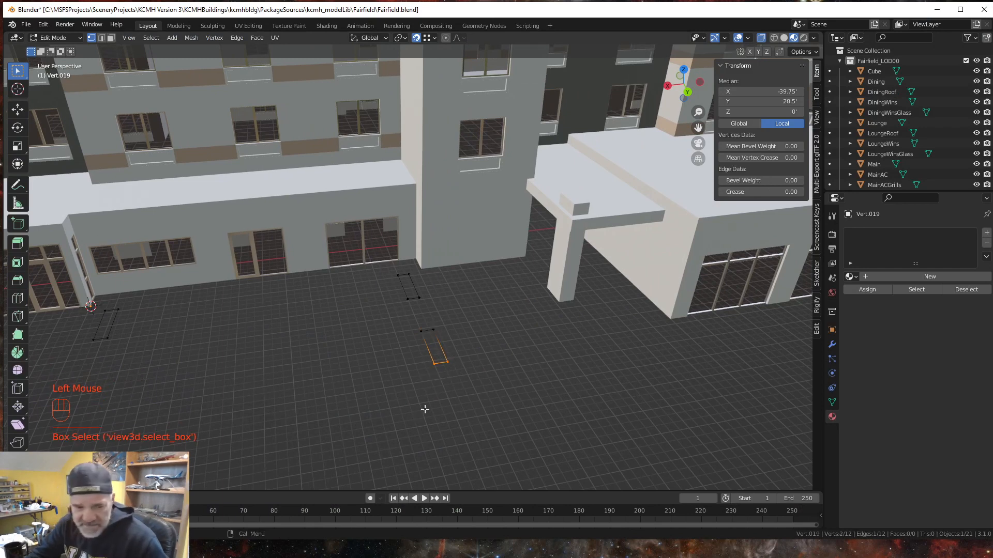
pyautogui.press('g')
pyautogui.press('y')
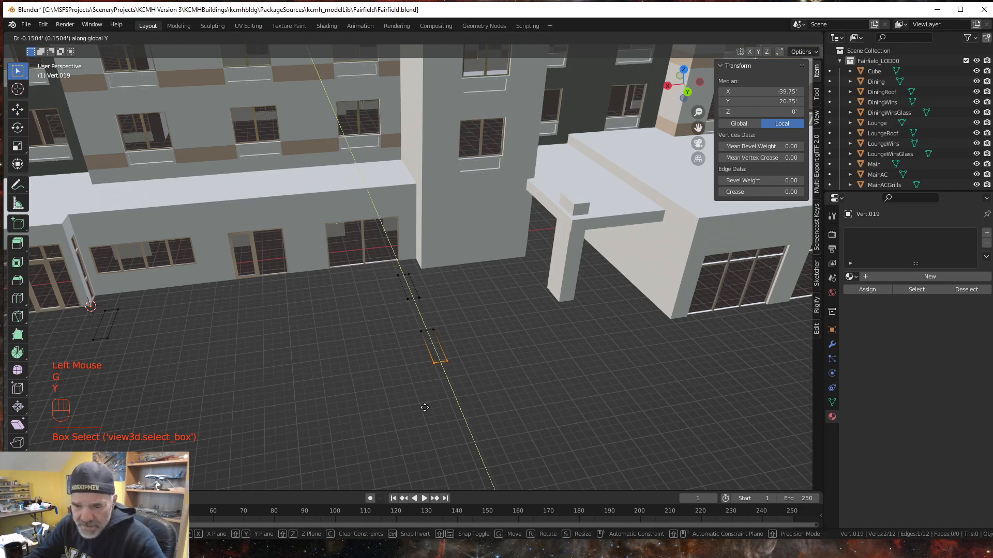
pyautogui.press('KP_1')
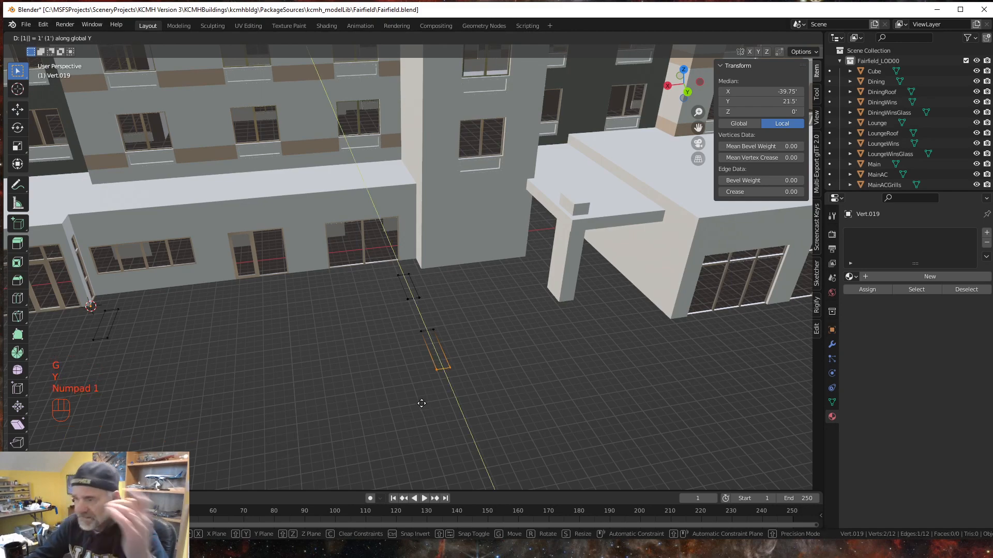
pyautogui.press('KP_Enter')
# Step: Fill each of the three wall outlines with a face
pyautogui.moveTo(418, 415); pyautogui.dragTo(356, 384, button='middle')
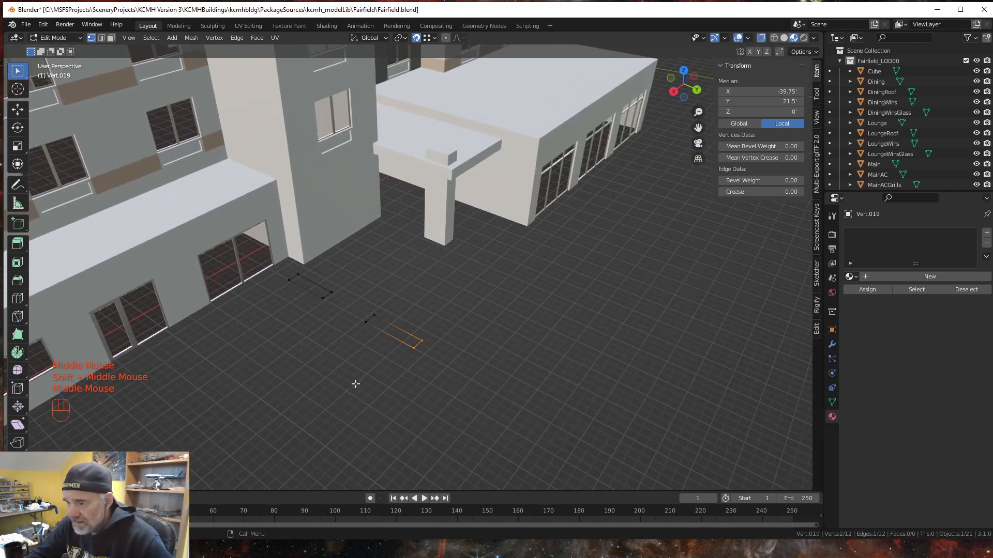
pyautogui.moveTo(427, 410); pyautogui.dragTo(470, 381, button='middle')
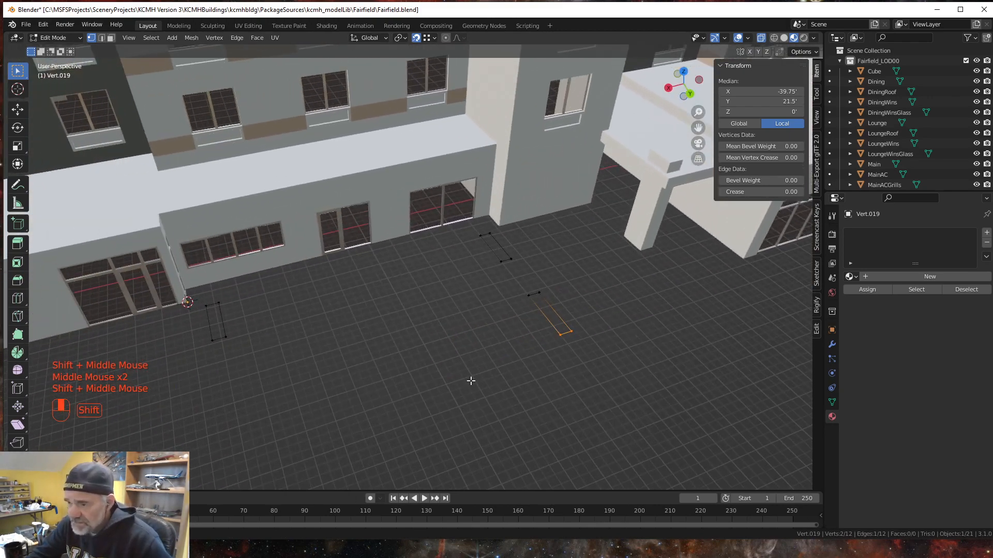
pyautogui.moveTo(191, 361); pyautogui.dragTo(237, 294)
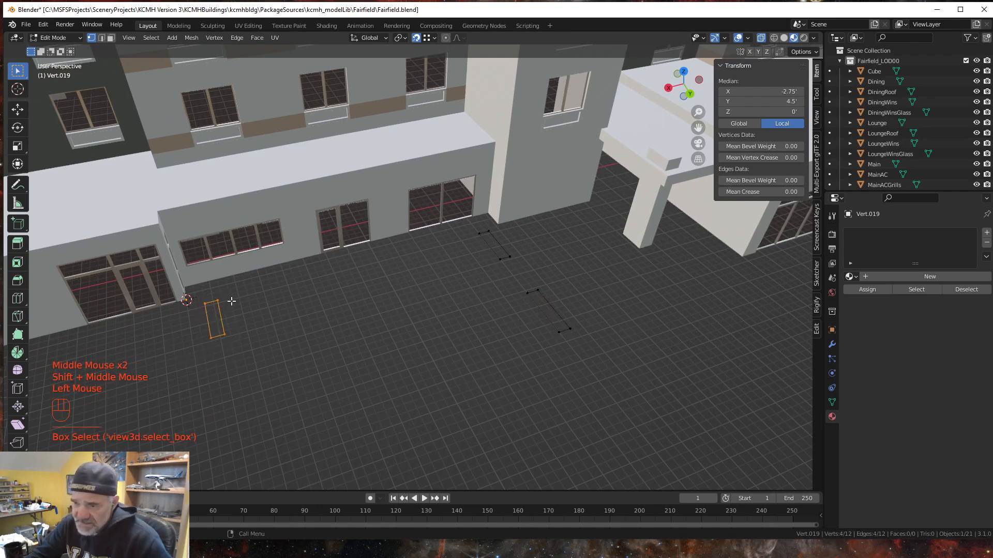
pyautogui.press('f')
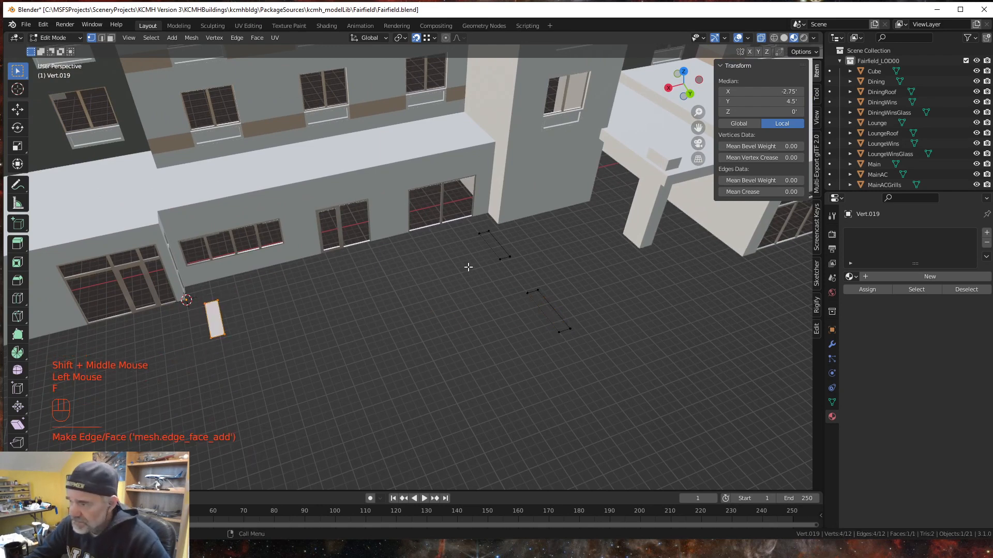
pyautogui.moveTo(472, 273); pyautogui.dragTo(515, 224)
pyautogui.press('f')
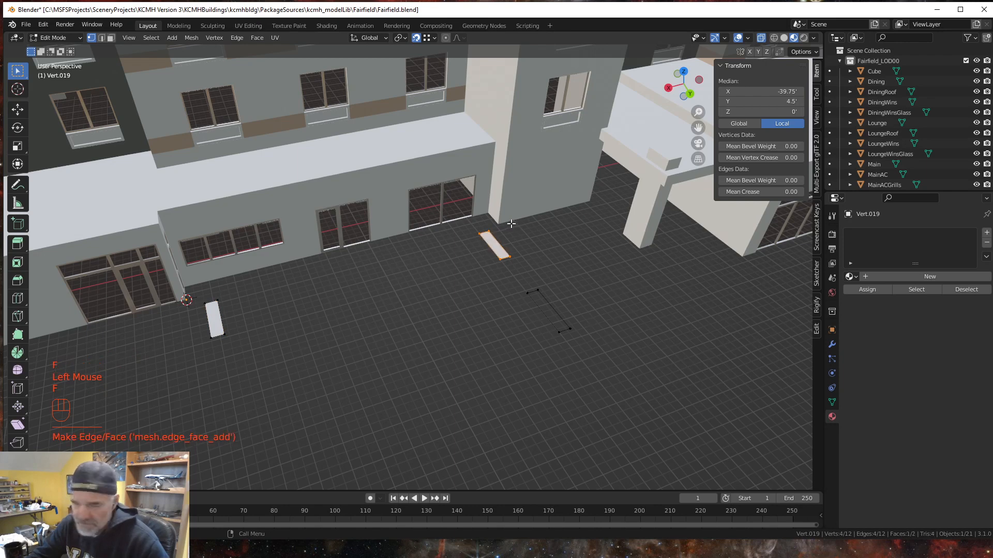
pyautogui.moveTo(519, 364); pyautogui.dragTo(581, 279)
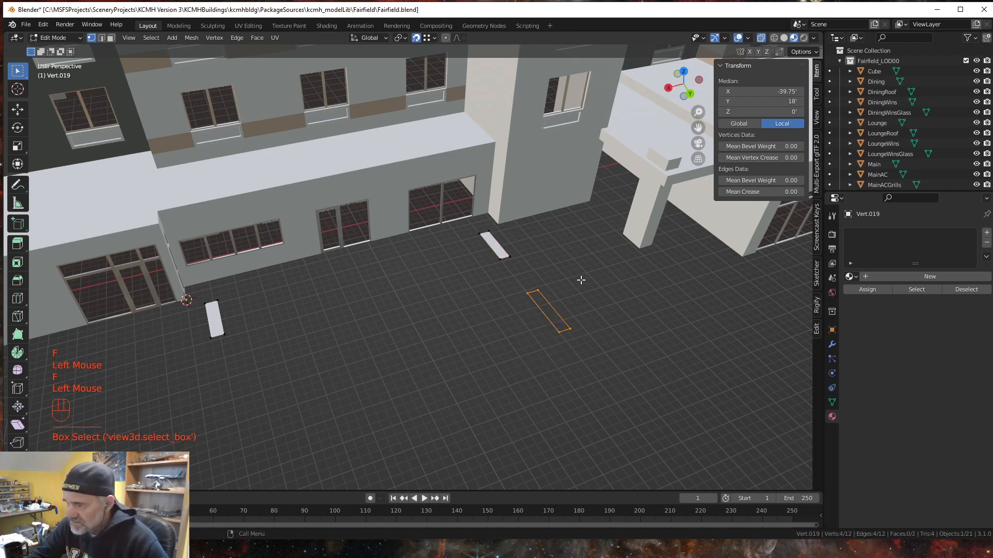
pyautogui.press('f')
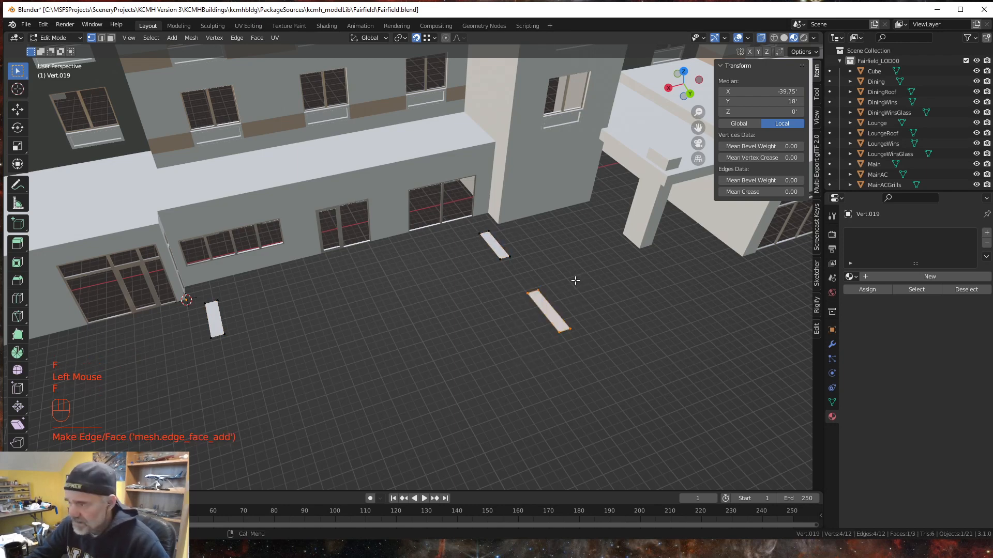
# Step: Add a loop cut across the outer wall face and slide it to the end farthest from the lounge
pyautogui.moveTo(513, 367)
pyautogui.mouseDown(button='middle')
pyautogui.moveTo(525, 393)
pyautogui.moveTo(534, 389)
pyautogui.moveTo(447, 365)
pyautogui.moveTo(495, 369)
pyautogui.mouseUp(button='middle')
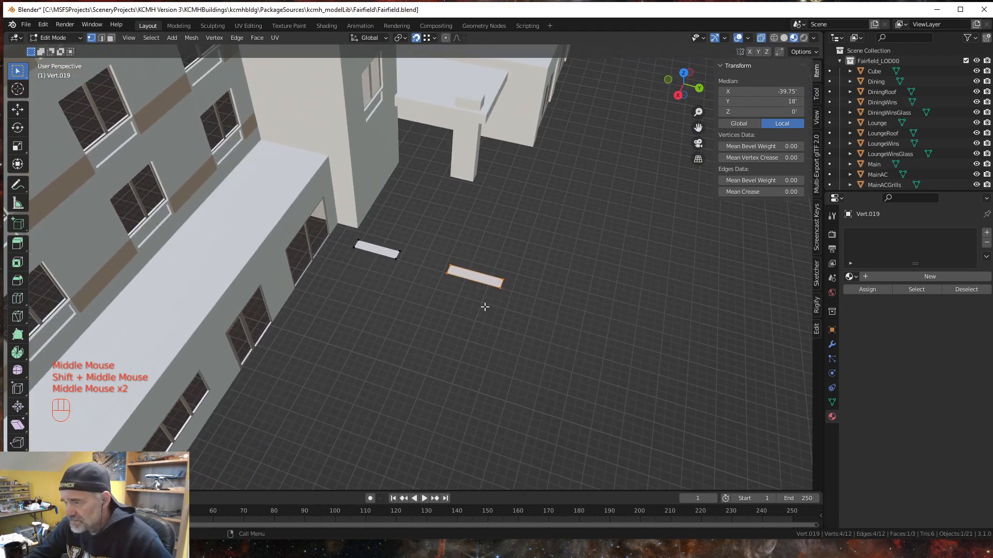
pyautogui.scroll(2, 539, 326)
pyautogui.keyDown('shift'); pyautogui.moveTo(538, 326); pyautogui.dragTo(432, 299, button='middle'); pyautogui.keyUp('shift')
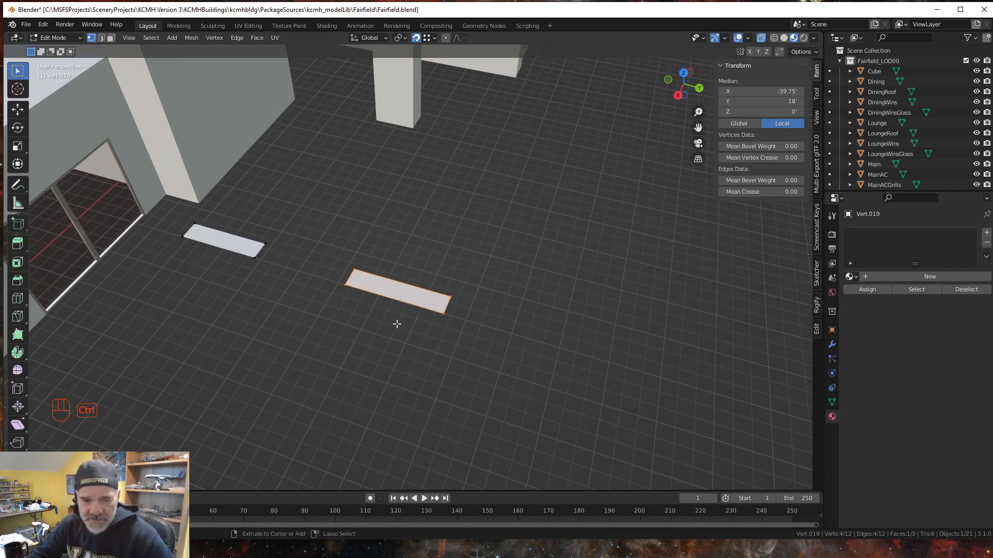
pyautogui.hotkey('ctrl', 'r')
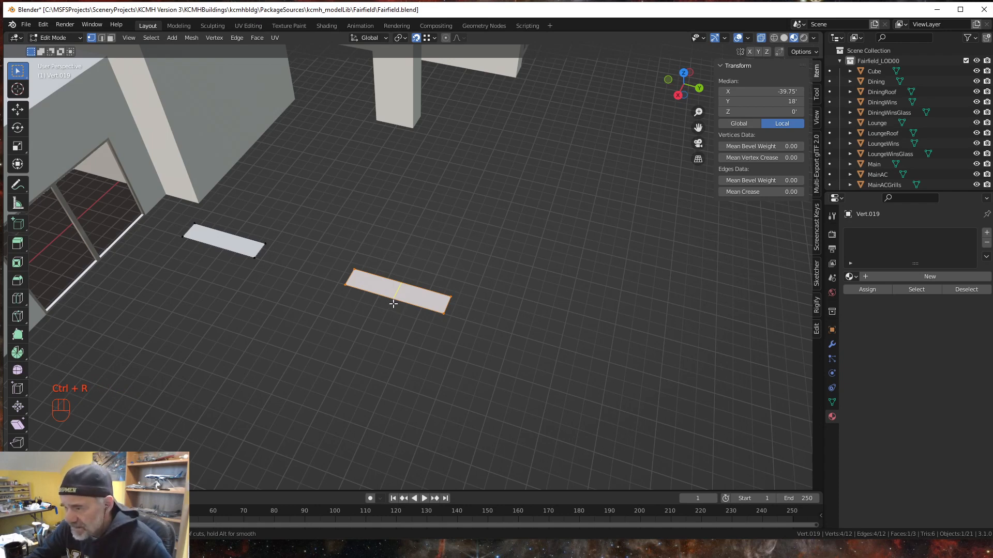
pyautogui.click(393, 304)
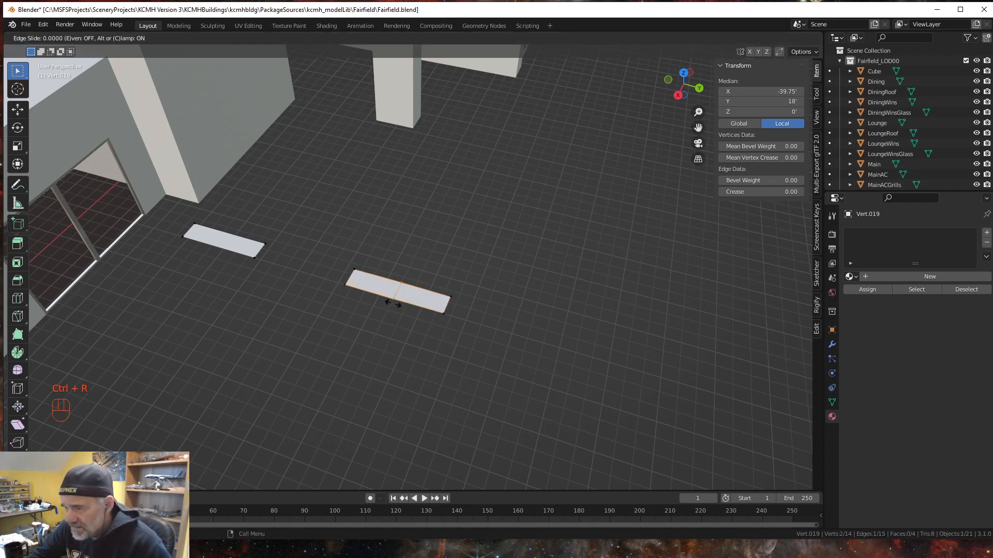
pyautogui.click(452, 329)
# Step: Move the new cut edge -1.5' along Y to mark off a corner square at the wall's outer end
pyautogui.press('g')
pyautogui.press('y')
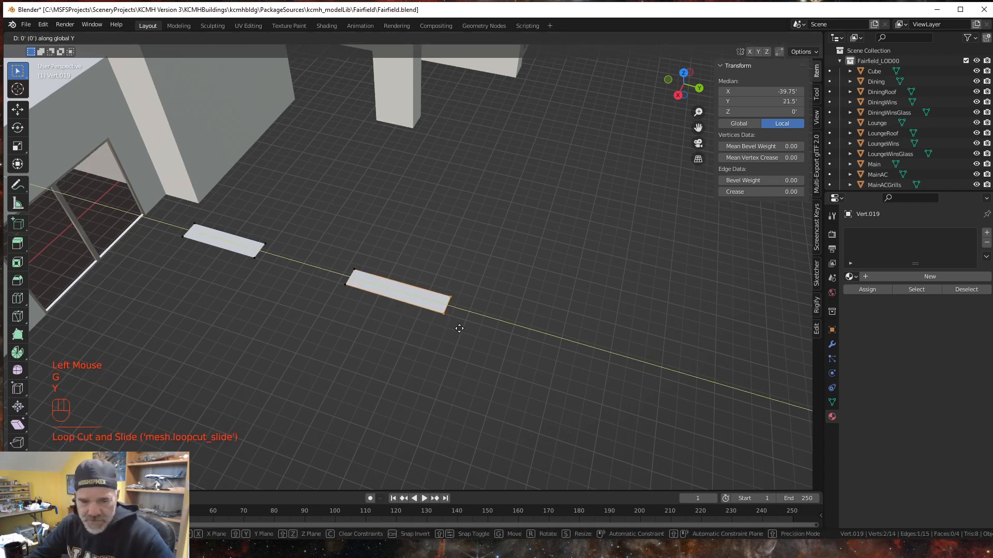
pyautogui.press('-')
pyautogui.press('KP_1')
pyautogui.press('KP_Decimal')
pyautogui.press('KP_5')
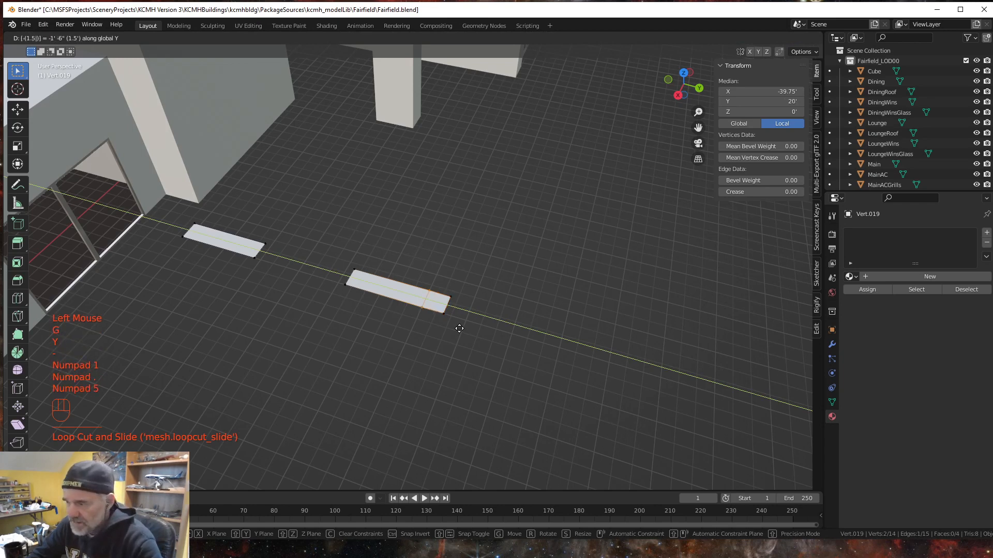
pyautogui.press('KP_Enter')
# Step: Set snapping to Edge and extrude the corner square's inner edge along X across the patio, to the opposite wall's inner edge
pyautogui.moveTo(414, 377); pyautogui.dragTo(443, 383, button='middle')
pyautogui.scroll(-2, 401, 382)
pyautogui.scroll(1, 457, 383)
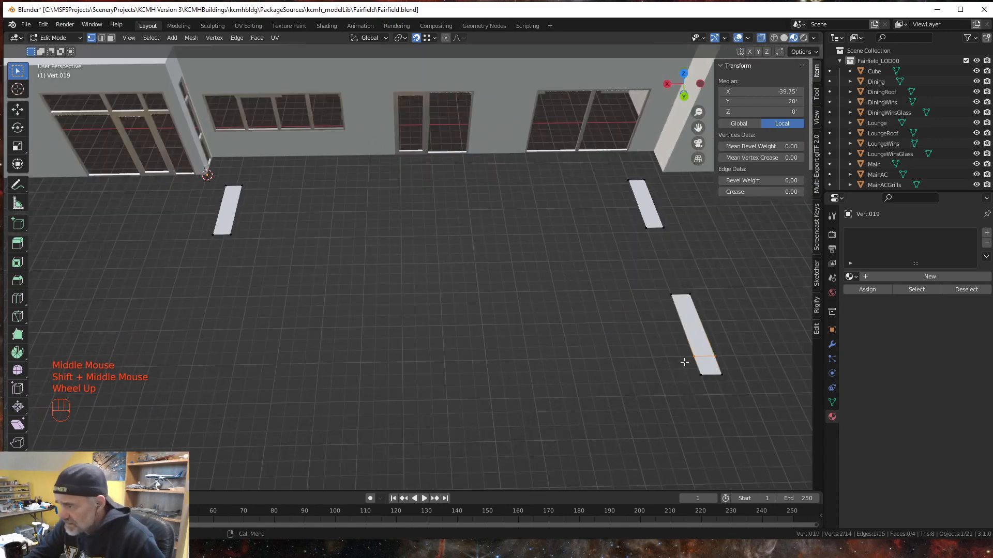
pyautogui.click(102, 41)
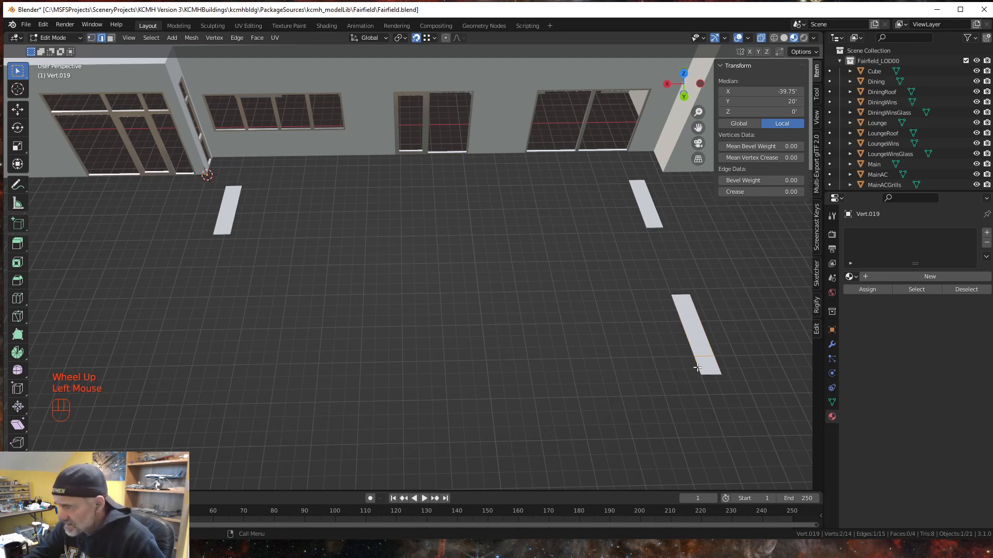
pyautogui.click(697, 367)
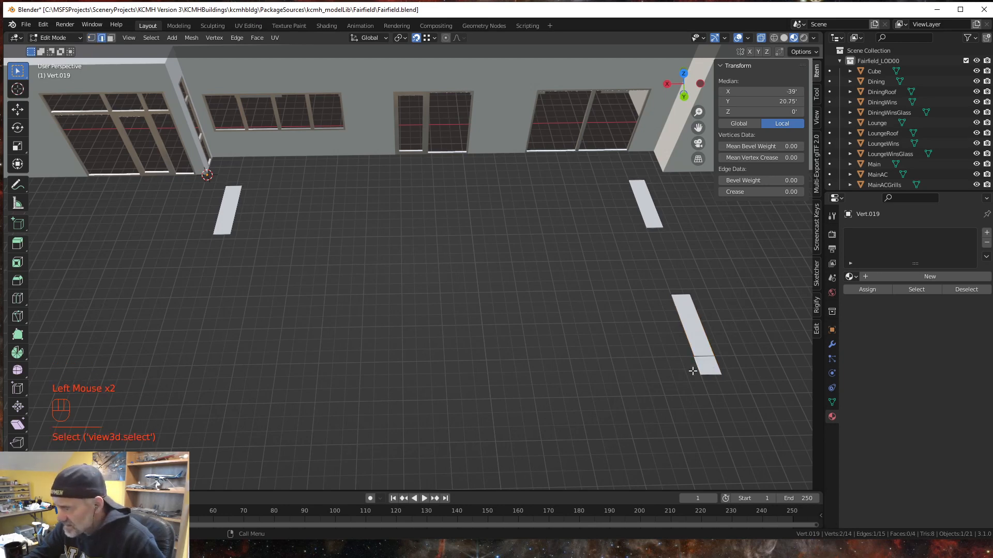
pyautogui.click(432, 38)
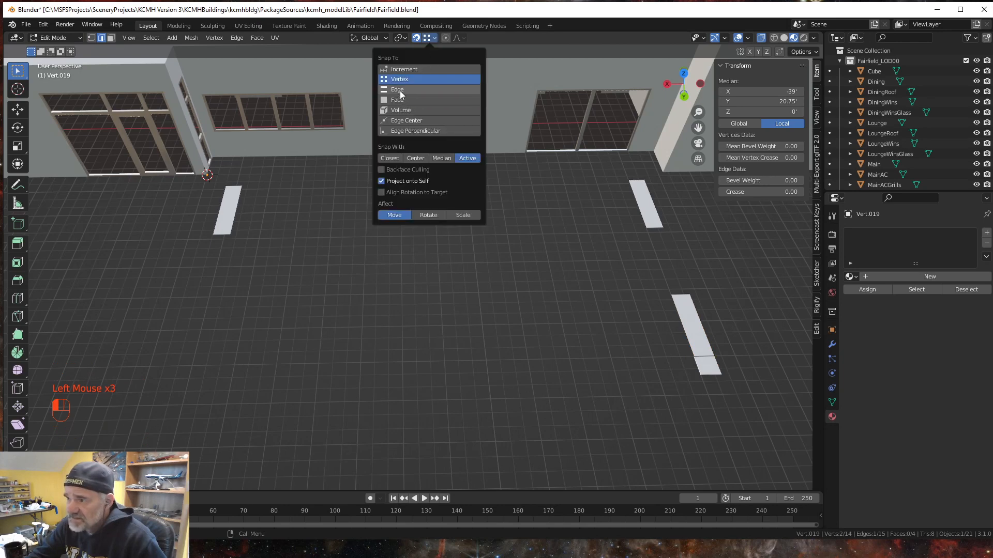
pyautogui.click(399, 90)
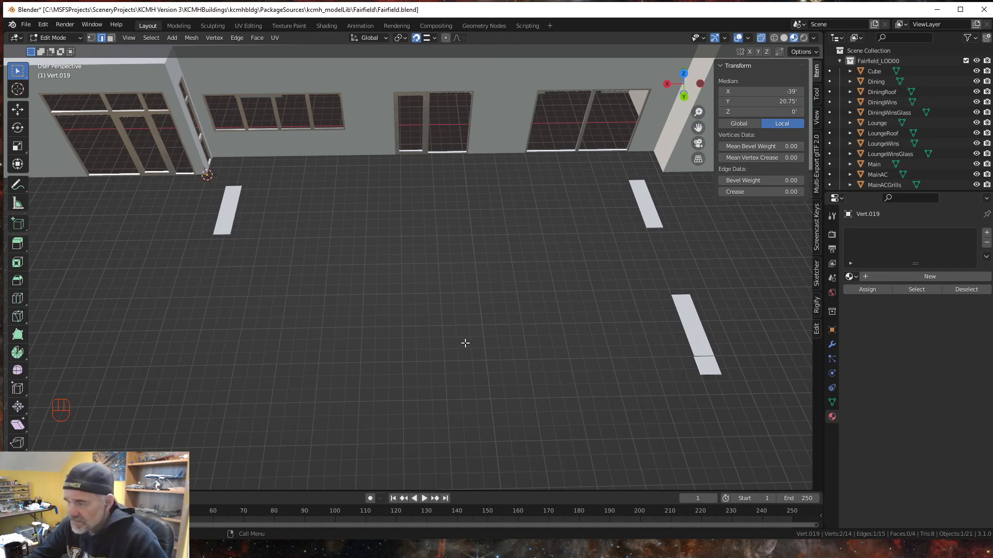
pyautogui.press('e')
pyautogui.press('x')
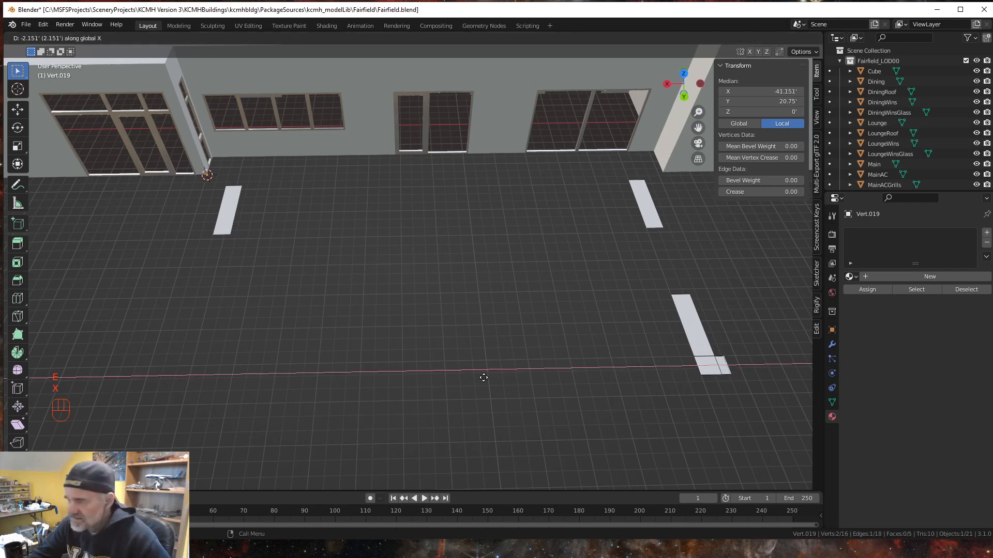
pyautogui.click(238, 220)
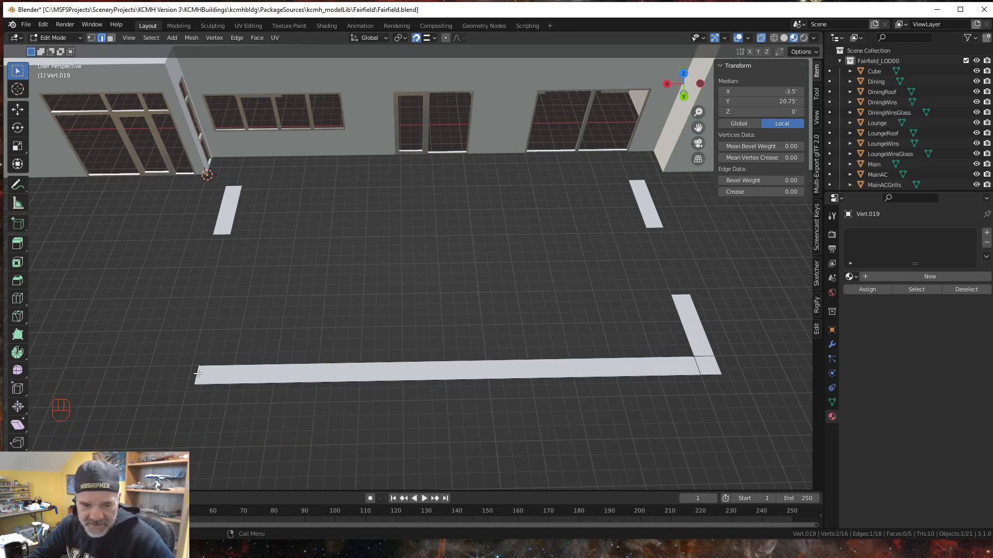
# Step: Extrude the front wall footprint's end edge 1.5' along X to line up with the opposite side wall's outer edge
pyautogui.press('e')
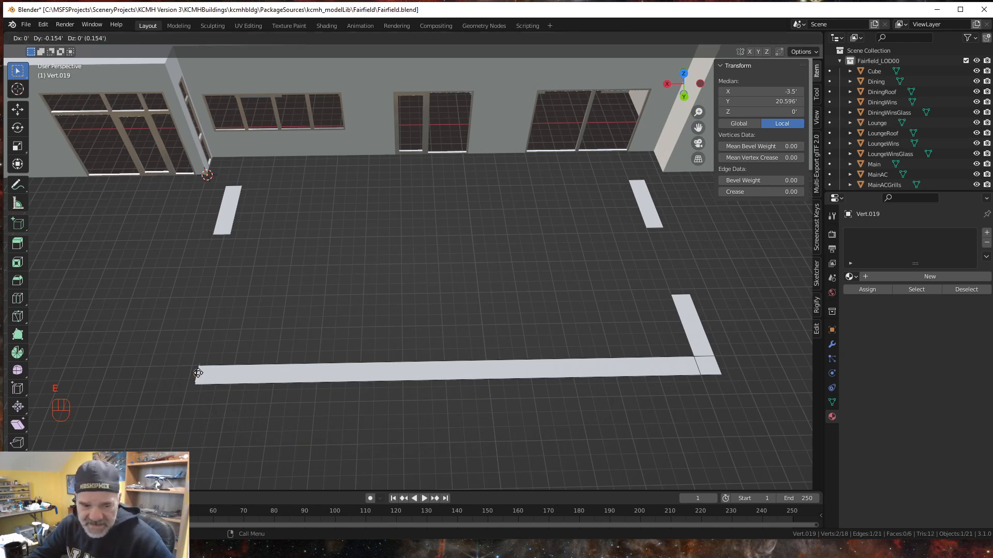
pyautogui.press('x')
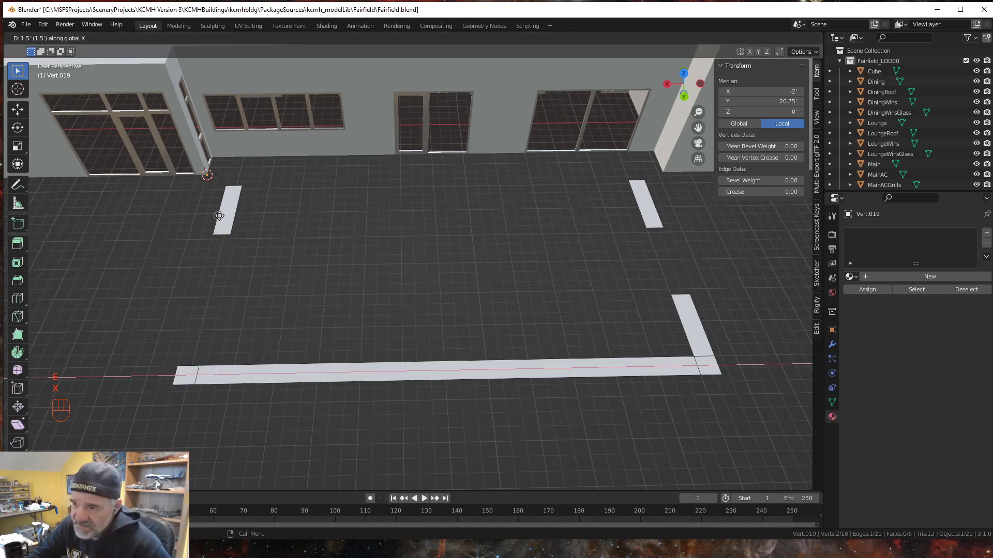
pyautogui.click(221, 217)
# Step: Extrude the new corner square's lounge-facing edge -5.5' along Y to match the length of the opposite side wall segment
pyautogui.moveTo(228, 426); pyautogui.dragTo(317, 436, button='middle')
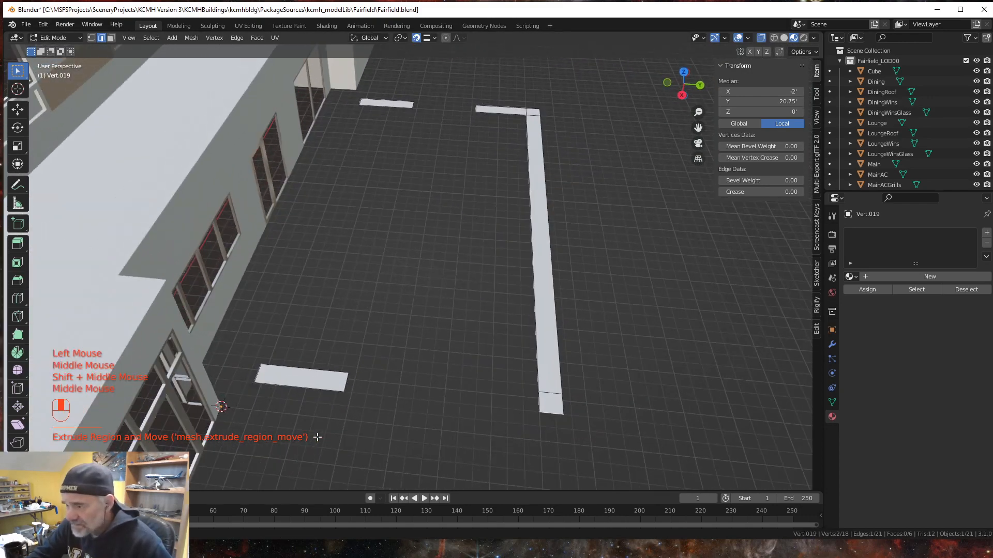
pyautogui.click(534, 414)
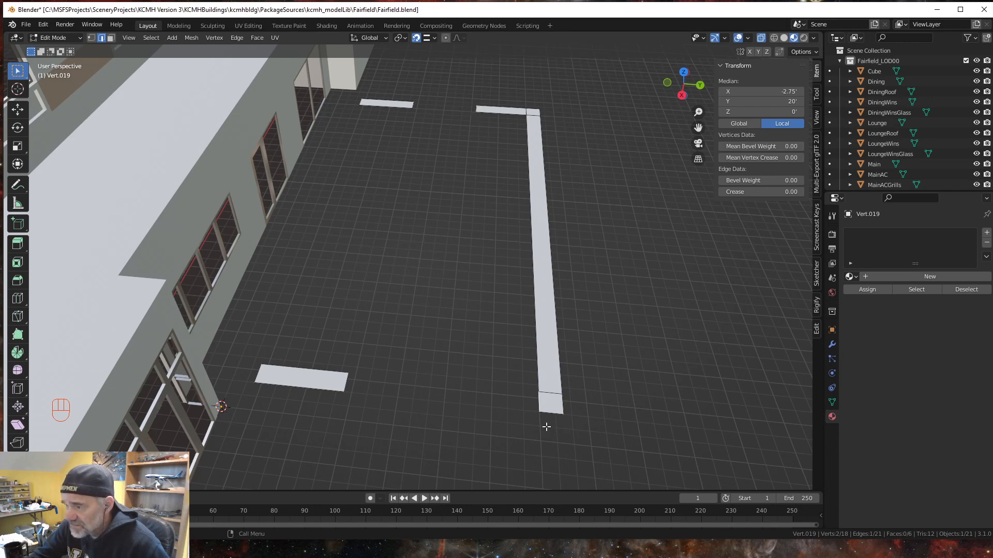
pyautogui.press('e')
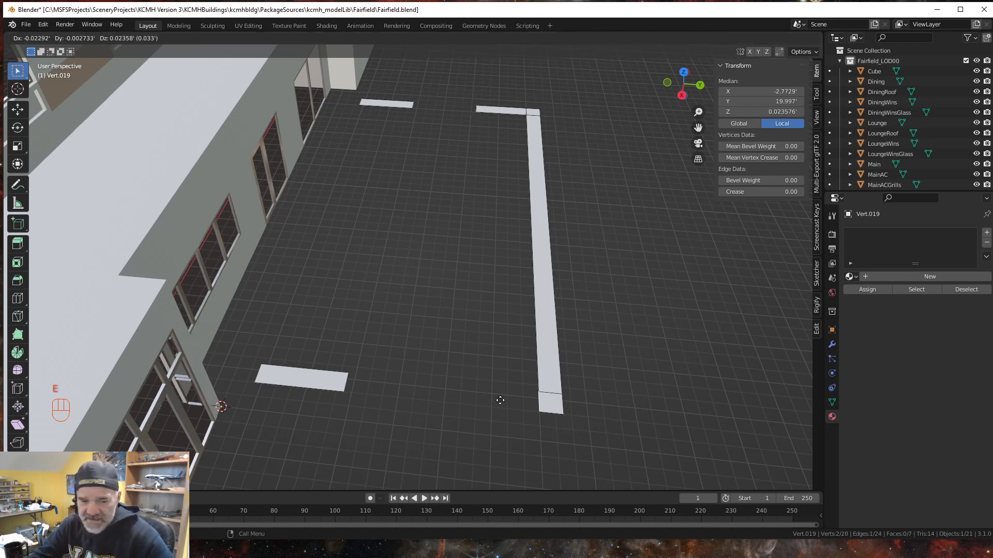
pyautogui.press('y')
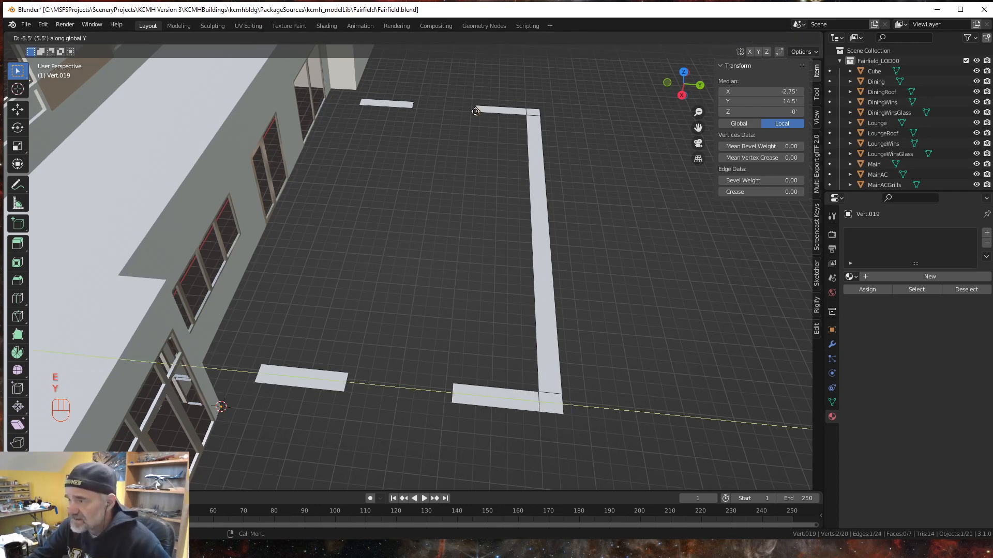
pyautogui.click(475, 108)
pyautogui.moveTo(520, 392); pyautogui.dragTo(439, 417, button='middle')
pyautogui.moveTo(383, 385); pyautogui.dragTo(281, 353, button='middle')
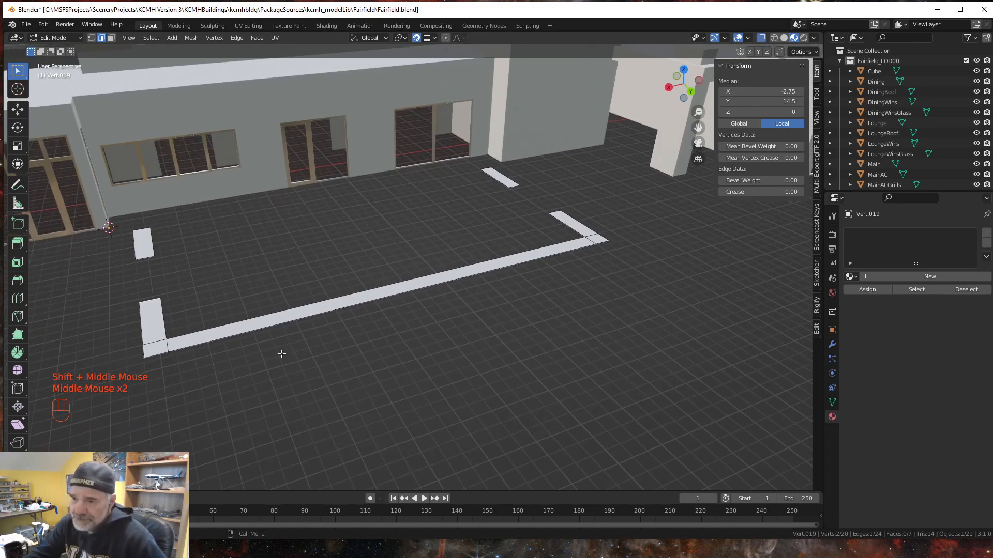
pyautogui.click(110, 37)
pyautogui.press('a')
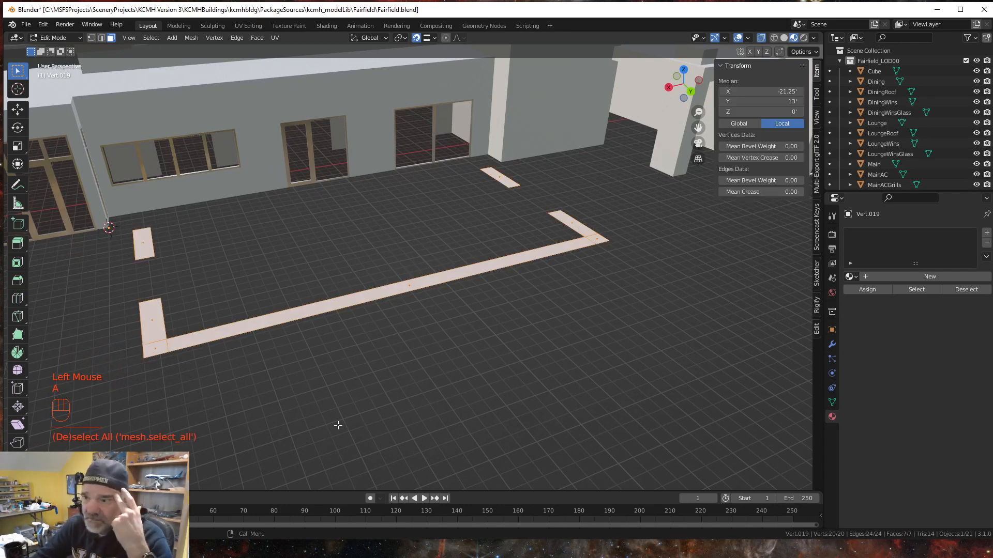
pyautogui.write('e')
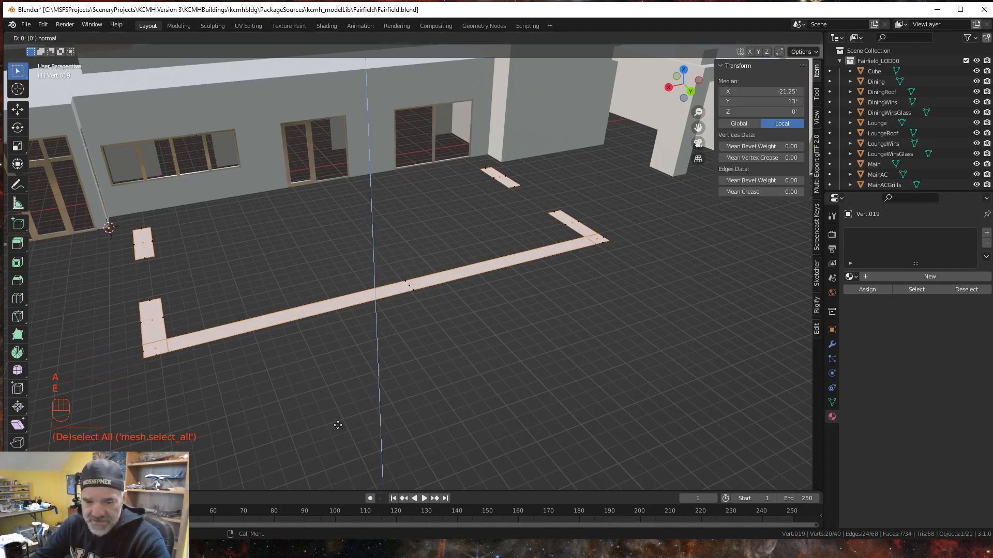
pyautogui.write('4')
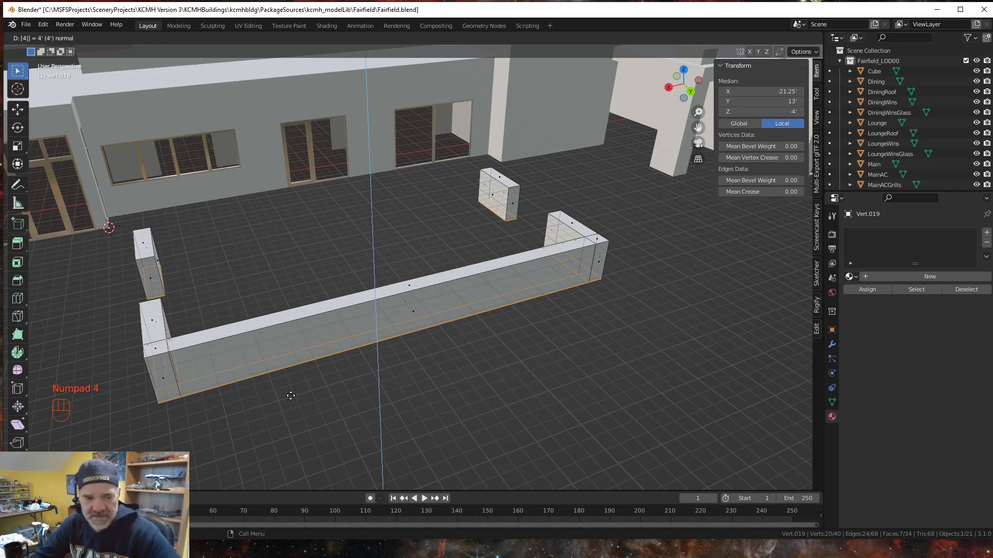
pyautogui.press('Escape')
pyautogui.hotkey('ctrl', 'z')
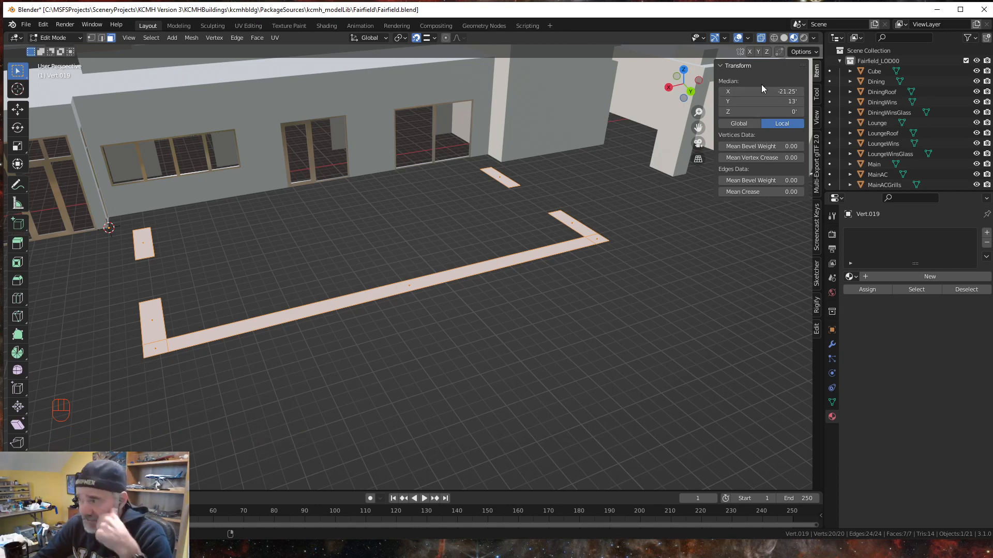
# Step: Flip the normals of all wall footprint faces, using the Face Orientation overlay as a check and turning it off again
pyautogui.click(748, 37)
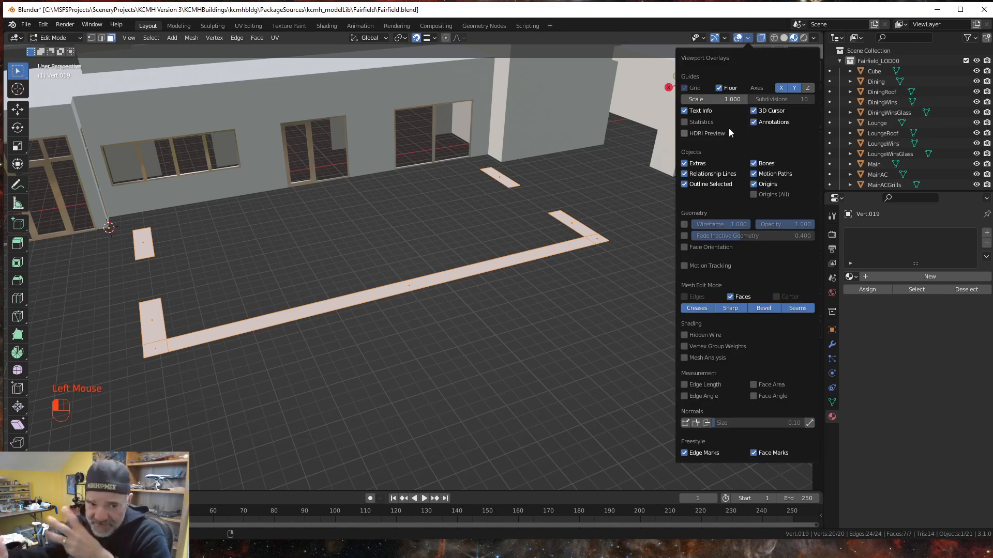
pyautogui.click(684, 248)
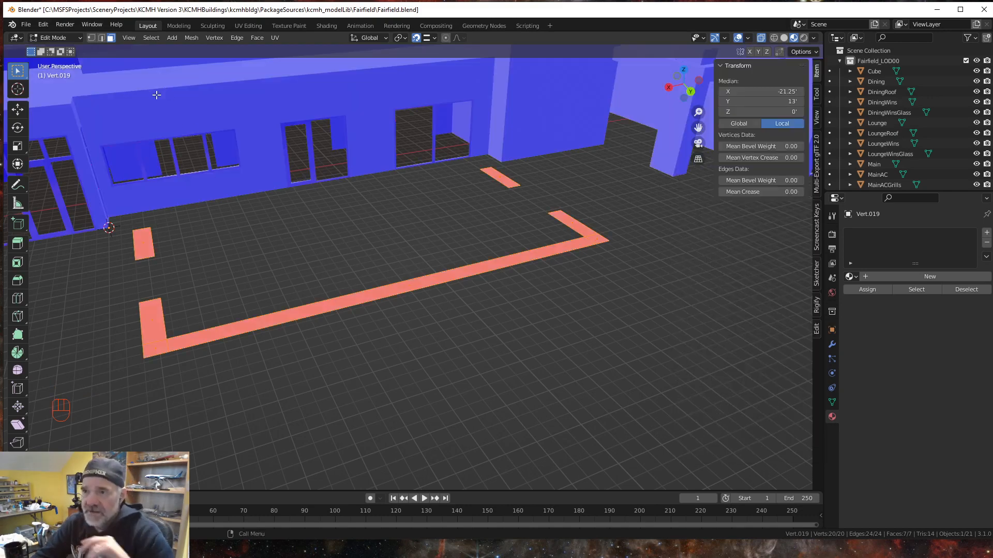
pyautogui.press('a')
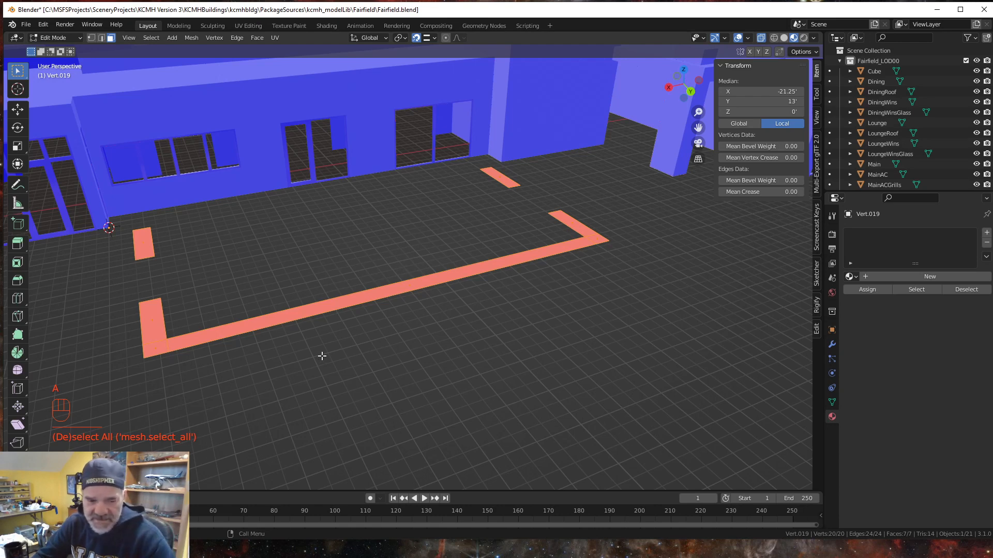
pyautogui.hotkey('alt', 'n')
pyautogui.click(322, 357)
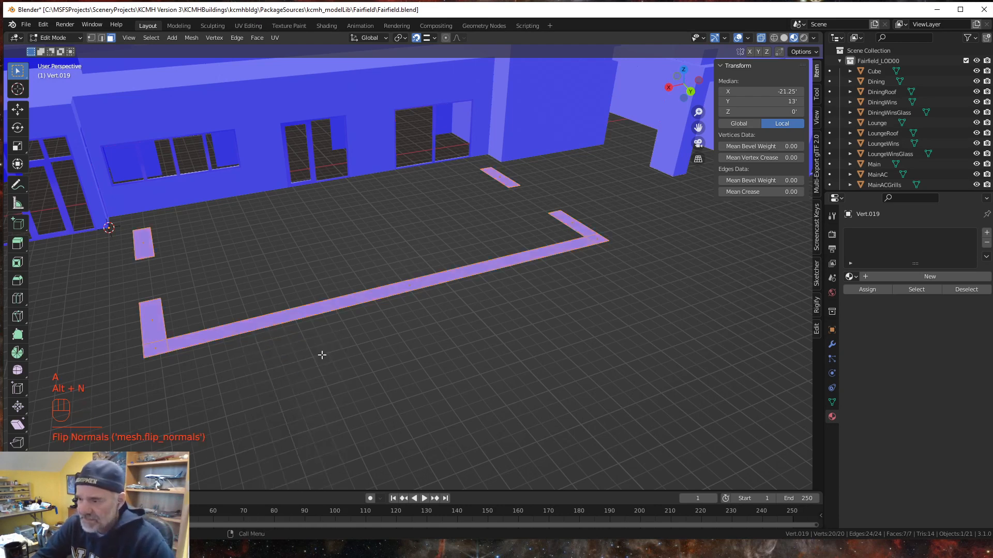
pyautogui.click(747, 38)
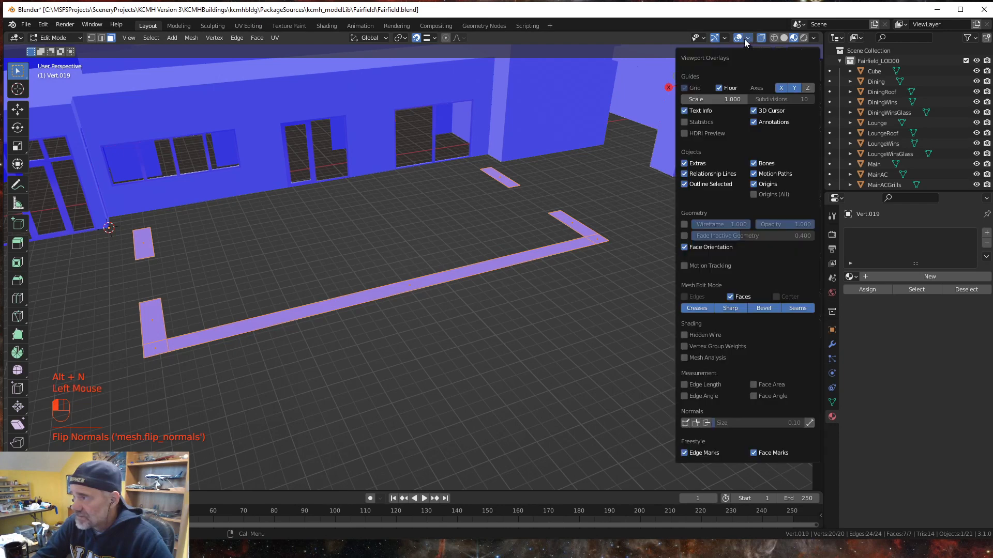
pyautogui.click(684, 247)
# Step: Extrude all wall footprint faces up 4' and turn off X-ray display
pyautogui.press('a')
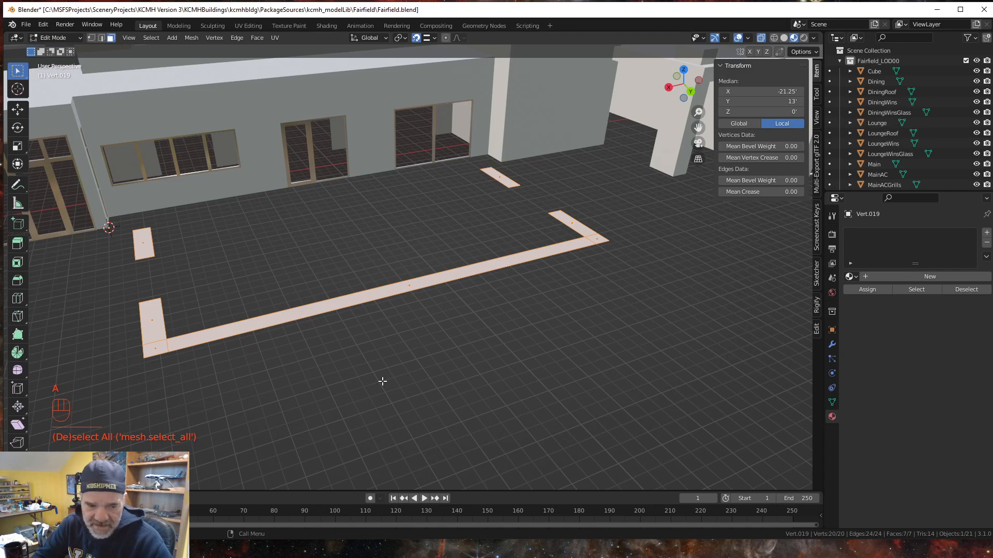
pyautogui.press('e')
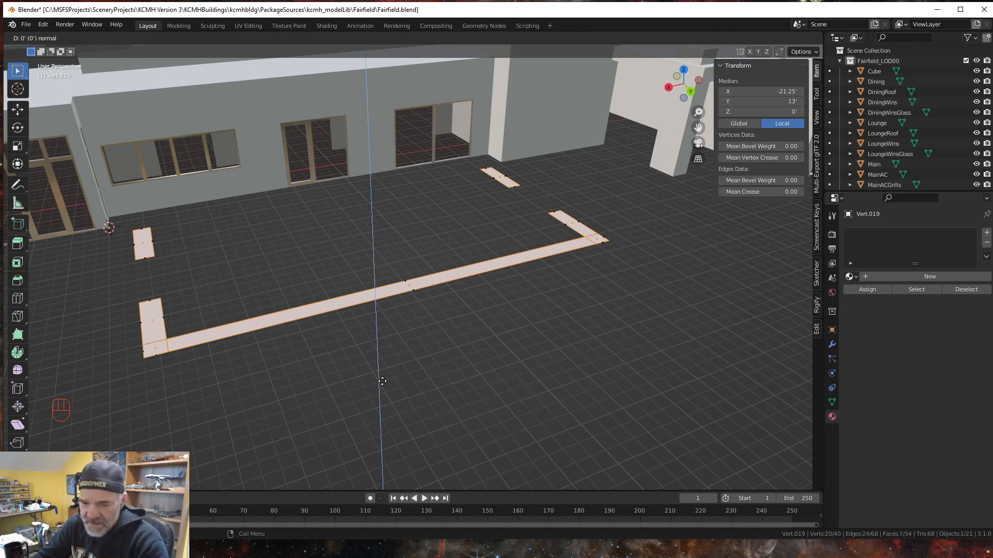
pyautogui.press('KP_4')
pyautogui.press('KP_Enter')
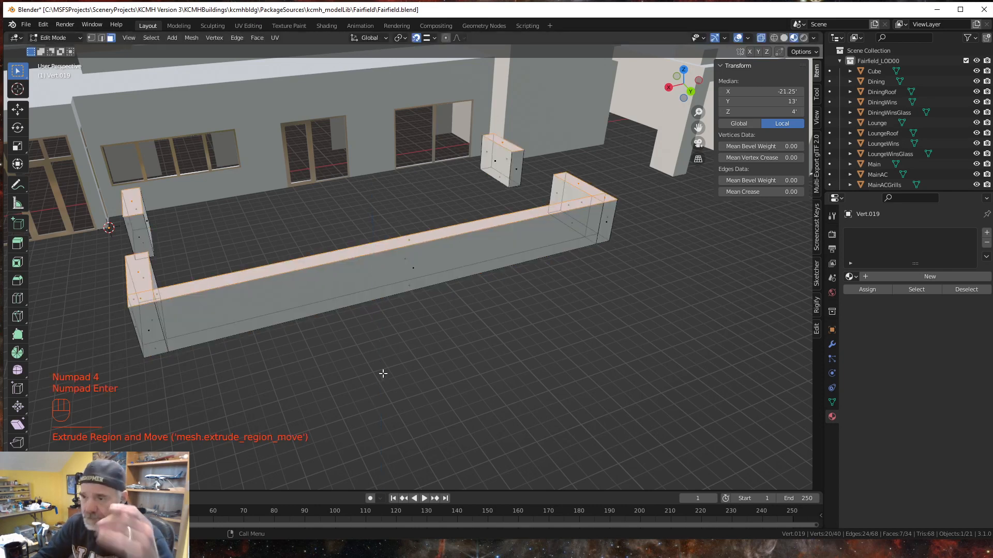
pyautogui.click(527, 380)
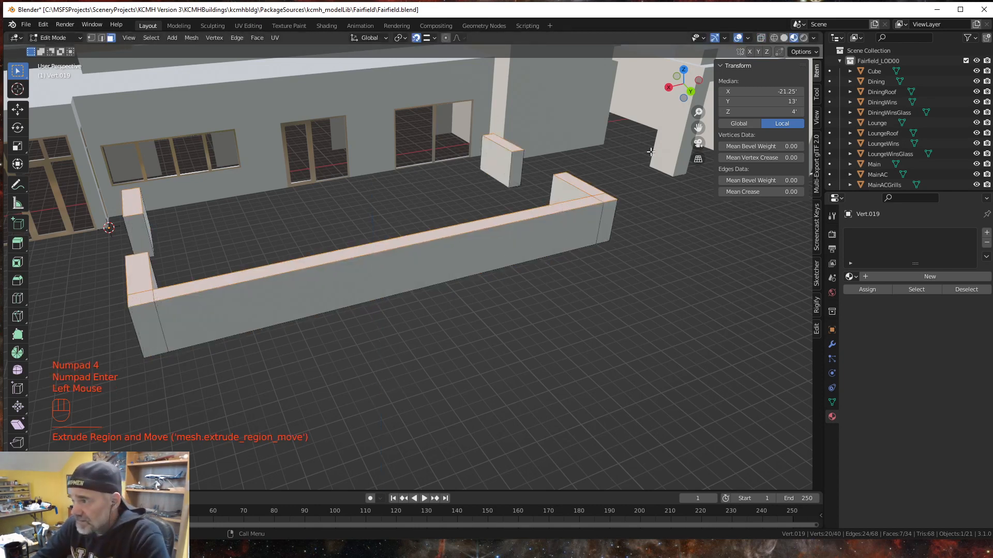
# Step: Examine the raised patio walls against the lounge and hotel facade from several angles
pyautogui.moveTo(505, 377); pyautogui.dragTo(514, 365, button='middle')
pyautogui.scroll(-3, 514, 372)
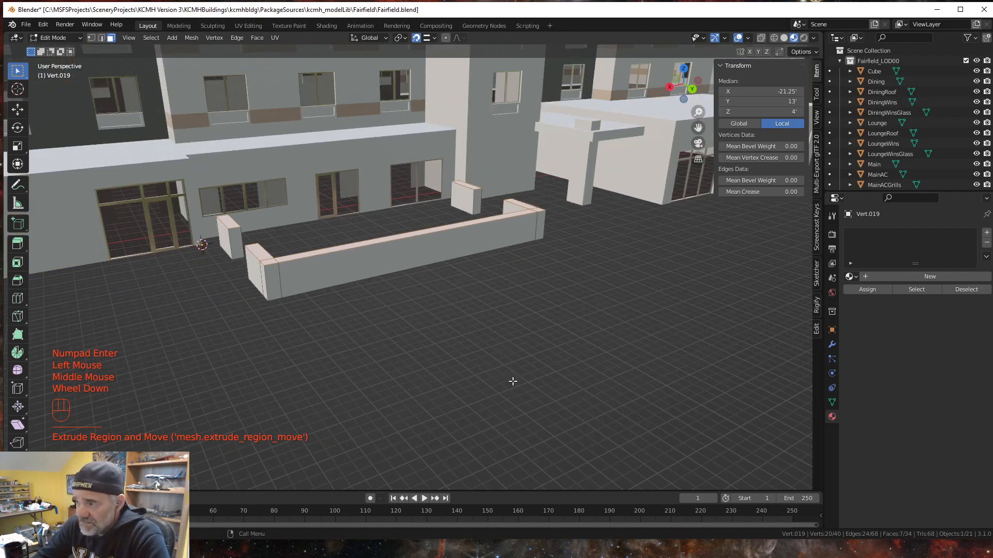
pyautogui.moveTo(391, 391); pyautogui.dragTo(377, 316, button='middle')
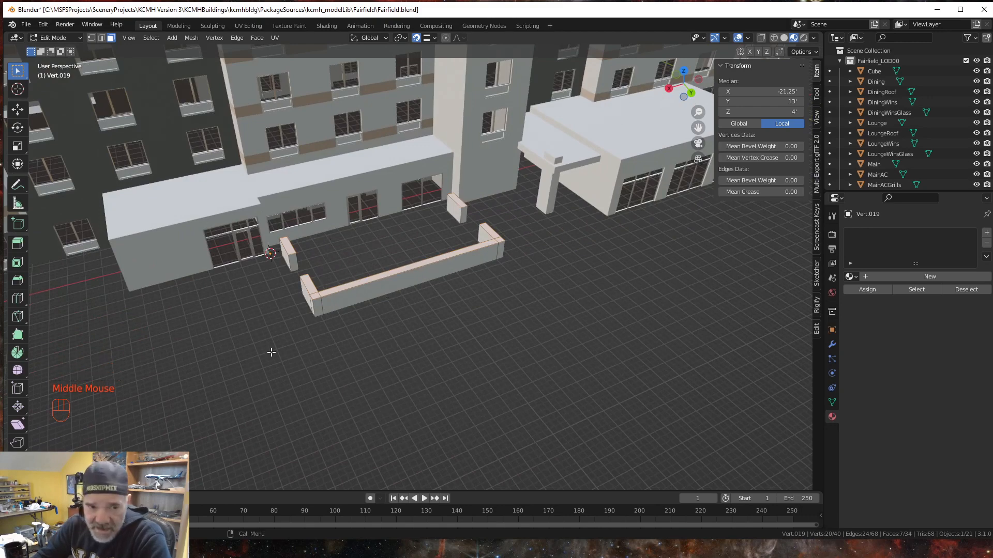
pyautogui.moveTo(181, 367); pyautogui.dragTo(116, 388, button='middle')
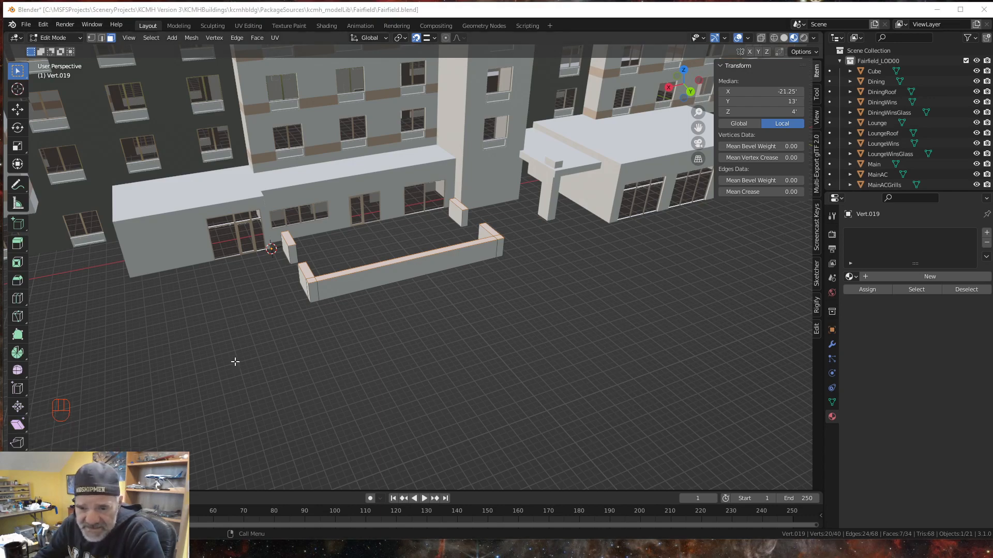
pyautogui.moveTo(269, 361); pyautogui.dragTo(280, 348, button='middle')
pyautogui.scroll(-2, 275, 348)
pyautogui.moveTo(377, 353); pyautogui.dragTo(348, 371, button='middle')
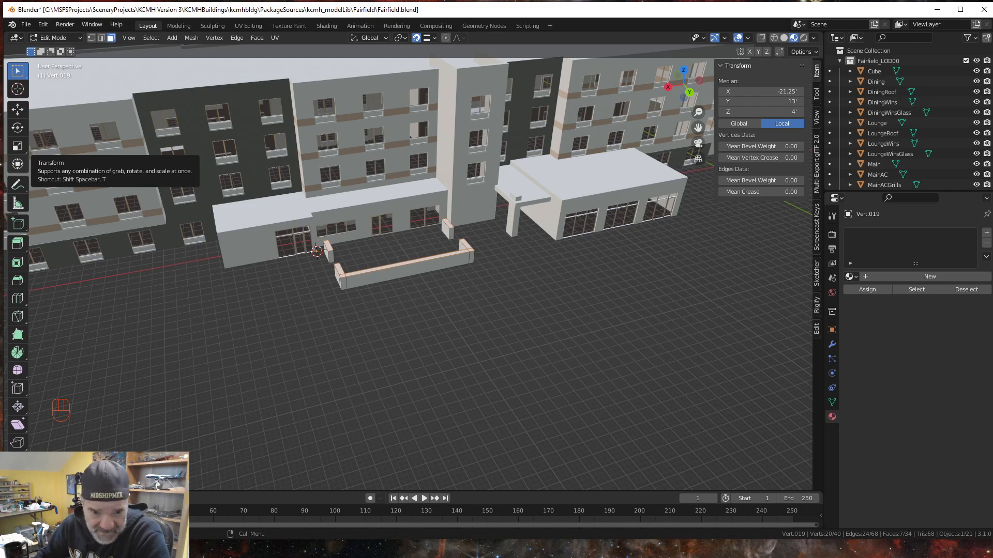
# Step: Switch to the browser and view the patio seating photo among the Fairfield Inn's exterior pictures, then return to Blender
pyautogui.click(930, 10)
pyautogui.hotkey('alt', 'Tab')
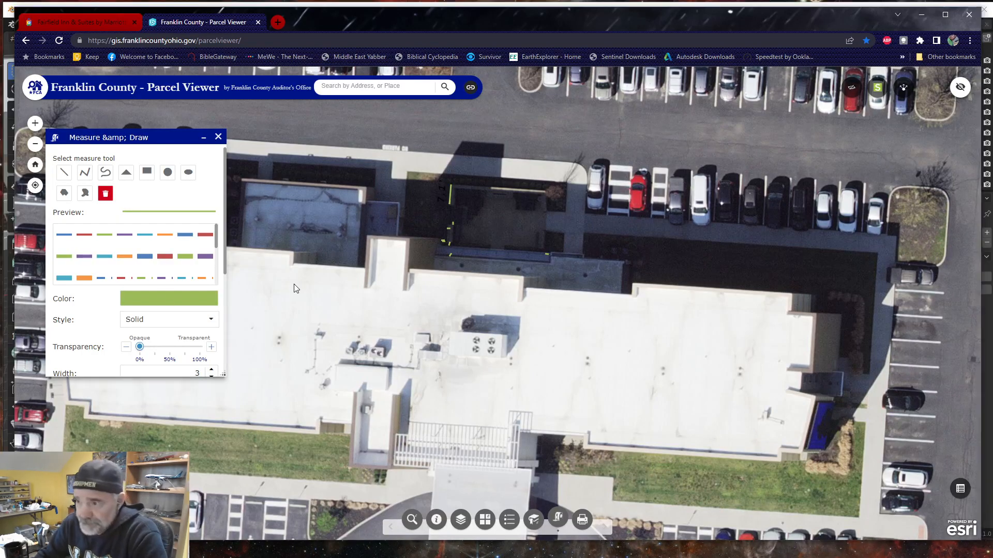
pyautogui.click(75, 23)
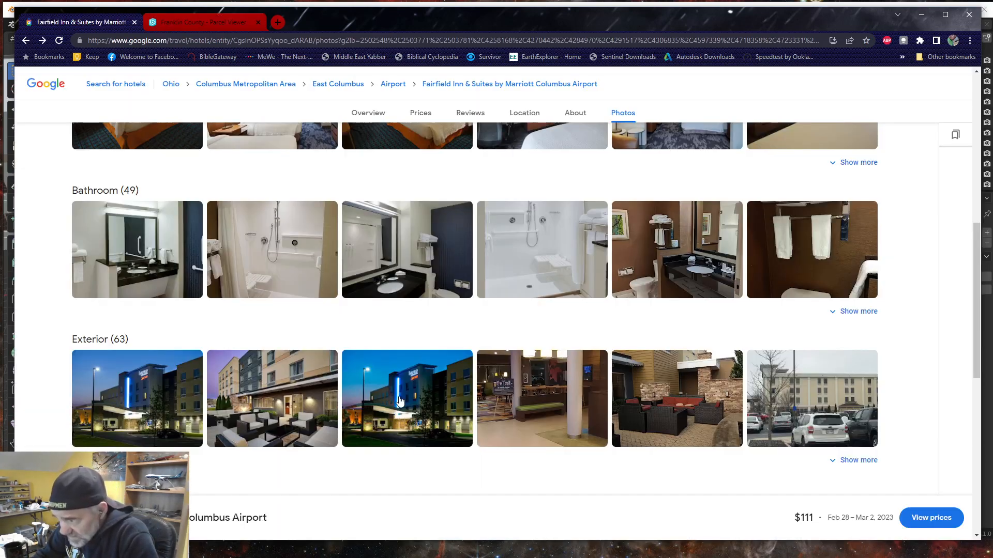
pyautogui.click(297, 396)
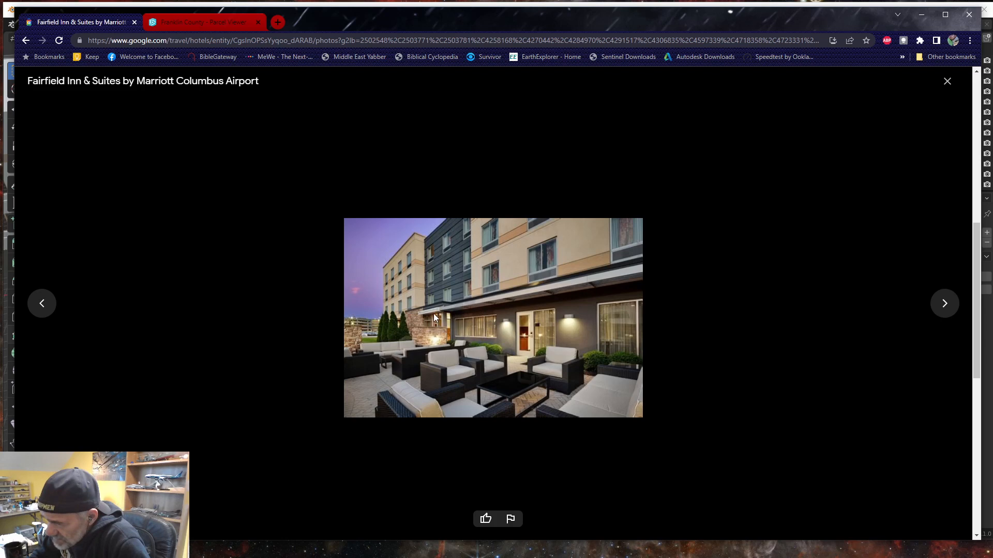
pyautogui.click(921, 19)
# Step: Finish editing the patio walls and open the Lounge mesh for editing
pyautogui.moveTo(407, 306); pyautogui.dragTo(384, 263, button='middle')
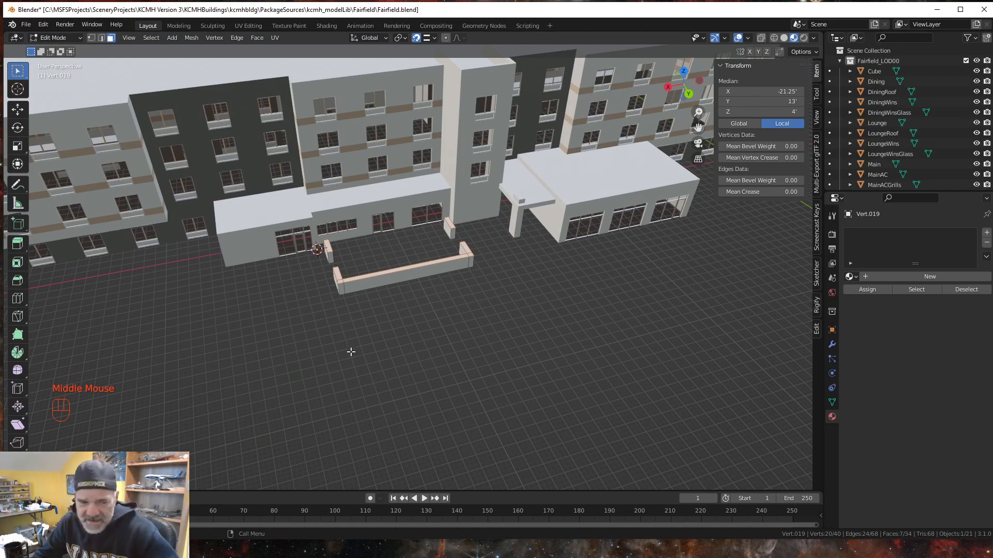
pyautogui.press('Tab')
pyautogui.scroll(2, 379, 306)
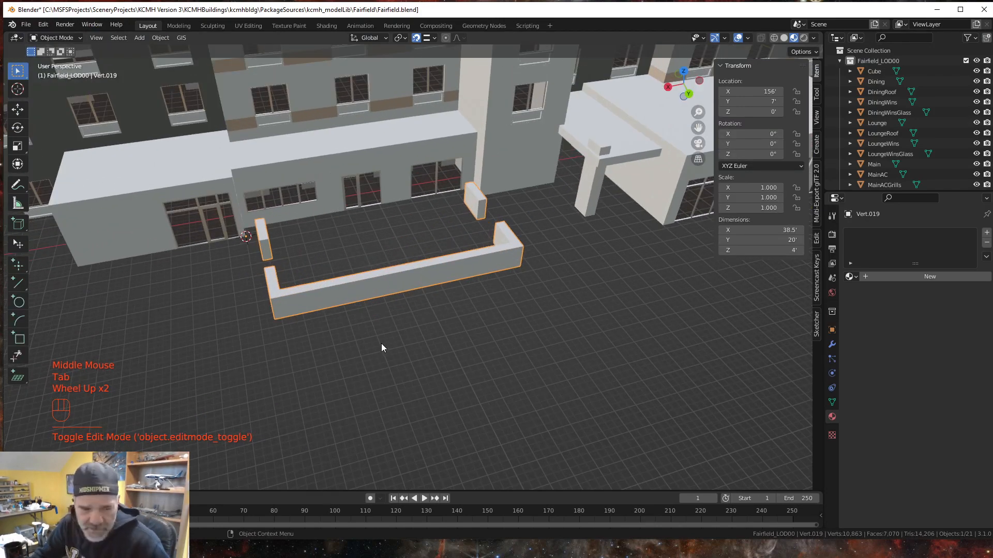
pyautogui.keyDown('shift'); pyautogui.moveTo(381, 348); pyautogui.dragTo(414, 380, button='middle'); pyautogui.keyUp('shift')
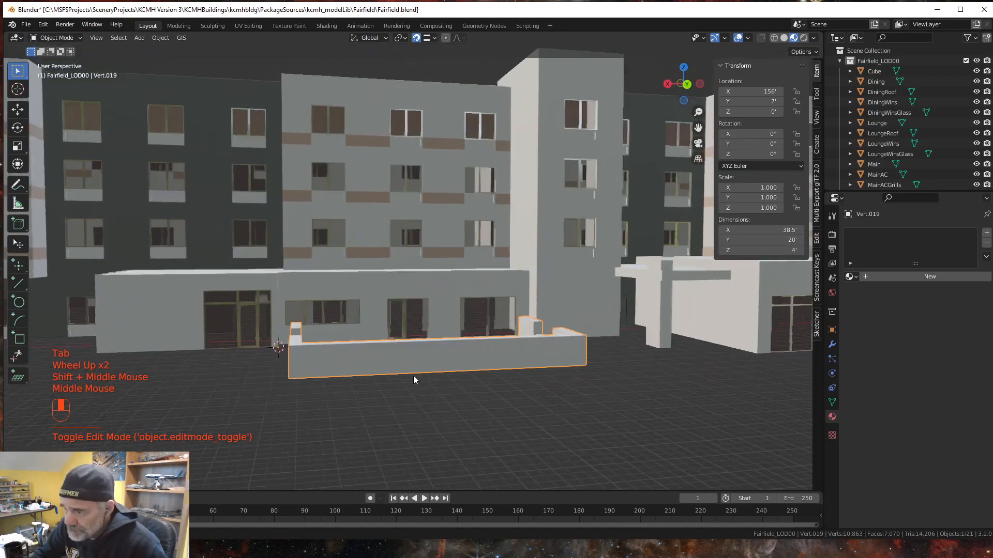
pyautogui.scroll(2, 413, 377)
pyautogui.click(363, 314)
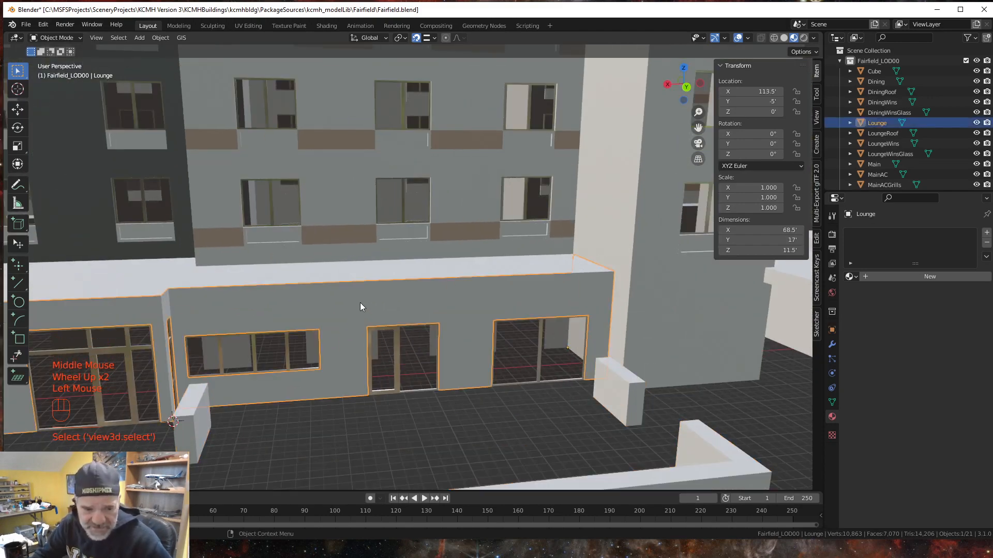
pyautogui.press('Tab')
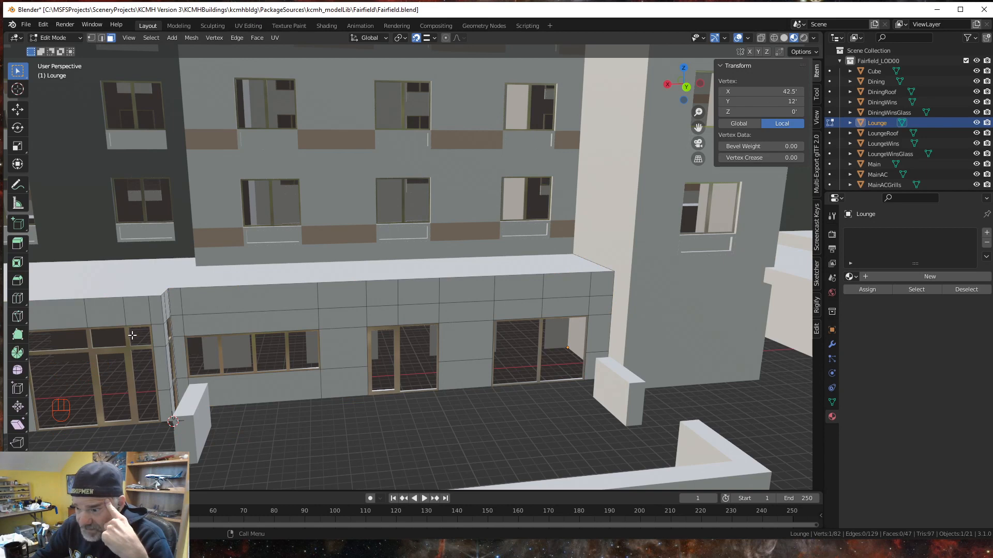
# Step: Duplicate the horizontal edge above the lounge's four-pane window in place and separate the copy into its own object
pyautogui.click(234, 313)
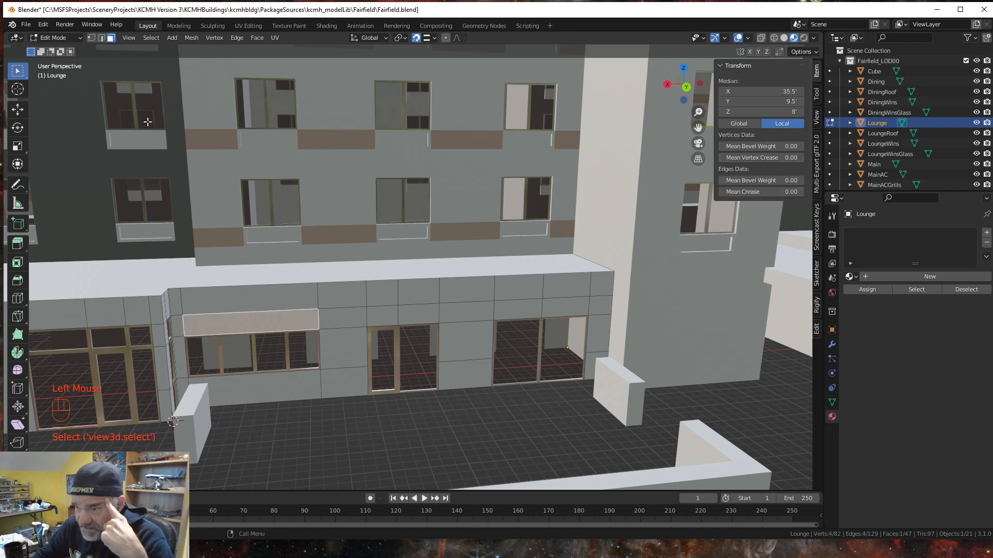
pyautogui.click(102, 37)
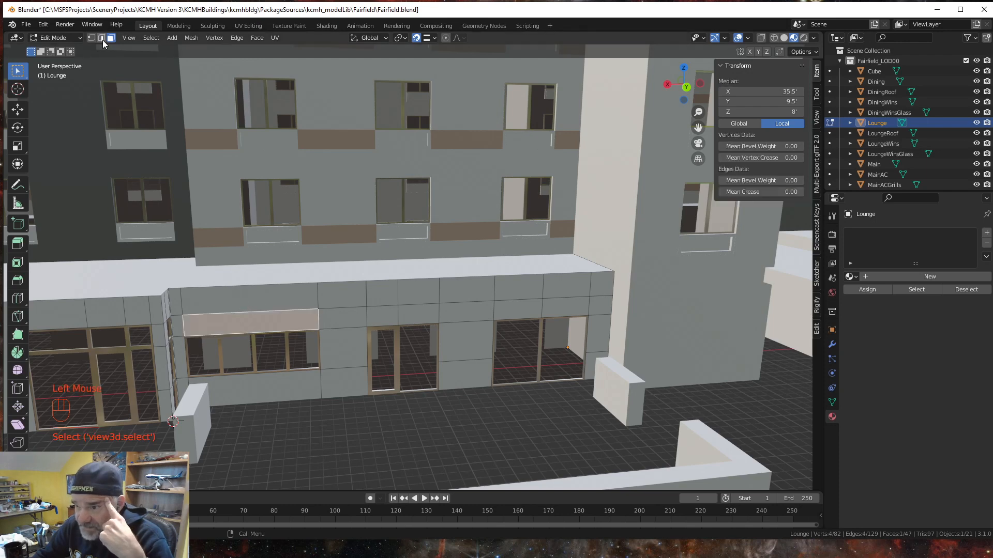
pyautogui.click(272, 324)
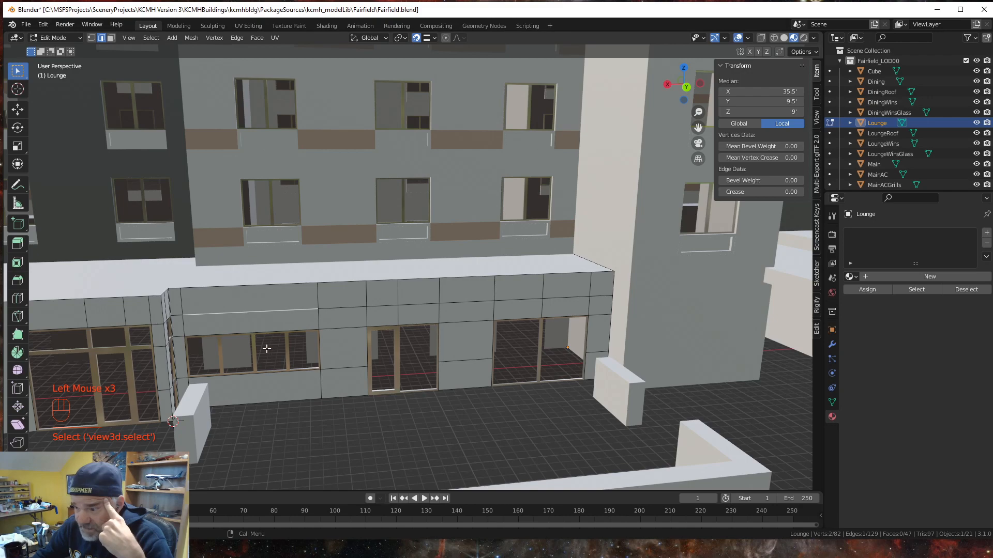
pyautogui.moveTo(267, 349)
pyautogui.mouseDown(button='middle')
pyautogui.moveTo(239, 345)
pyautogui.moveTo(256, 346)
pyautogui.mouseUp(button='middle')
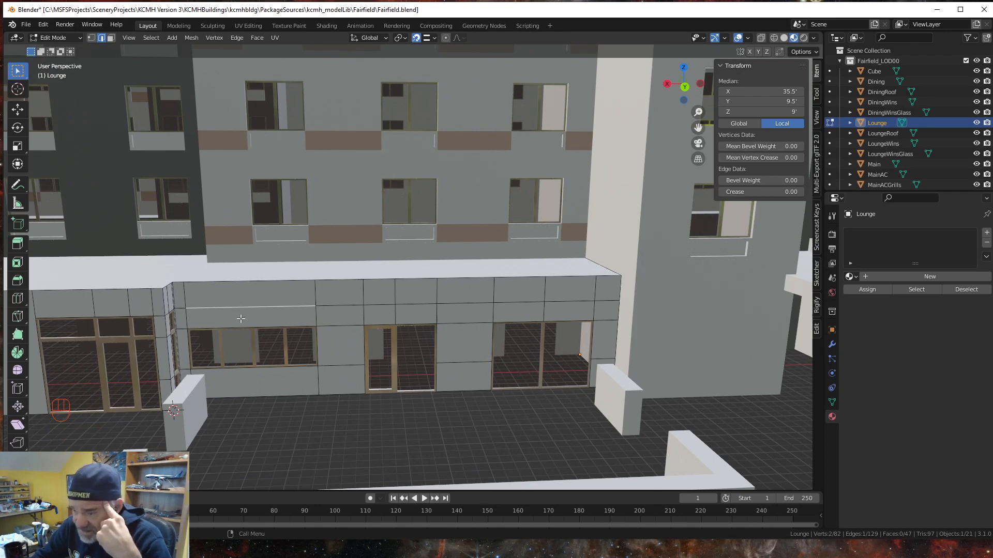
pyautogui.moveTo(235, 332); pyautogui.dragTo(262, 322, button='middle')
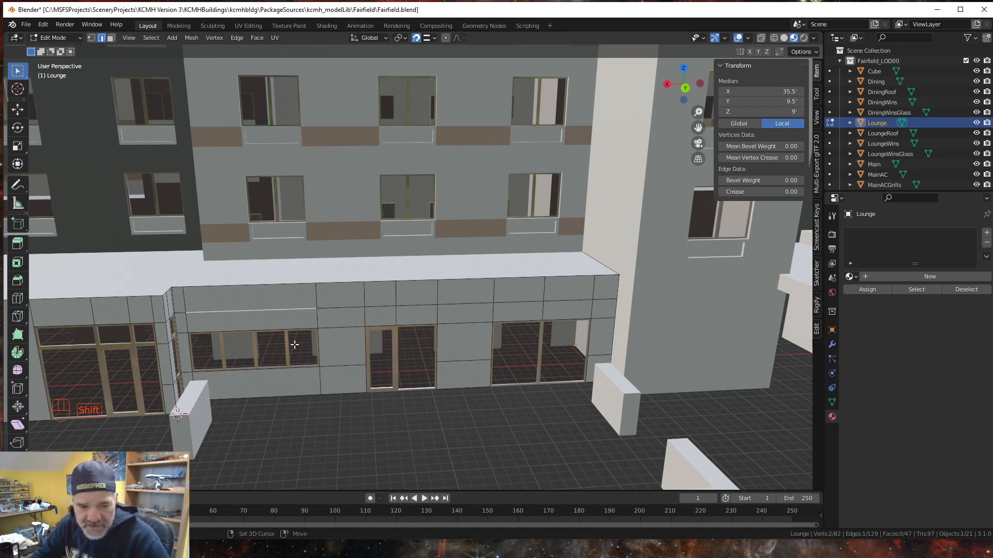
pyautogui.hotkey('shift', 'd')
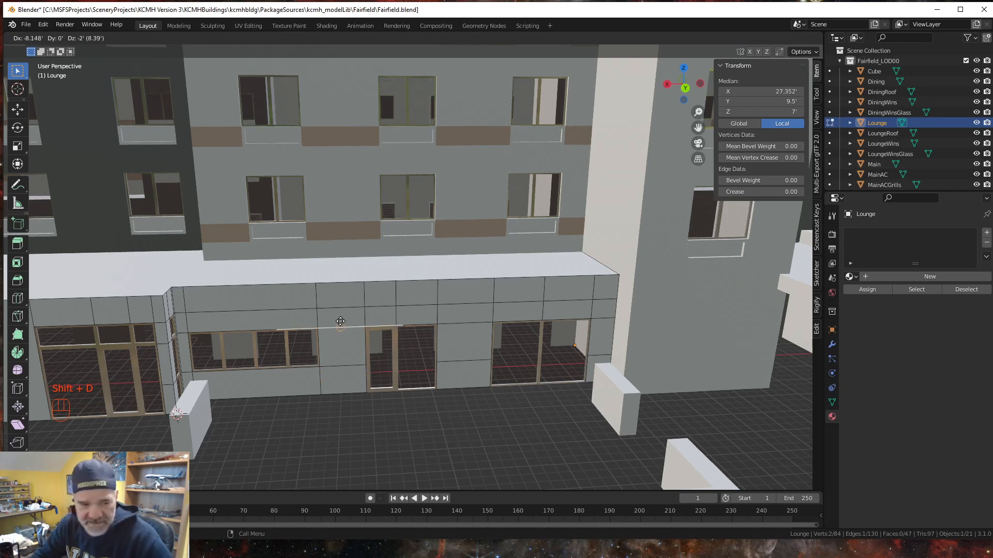
pyautogui.press('Escape')
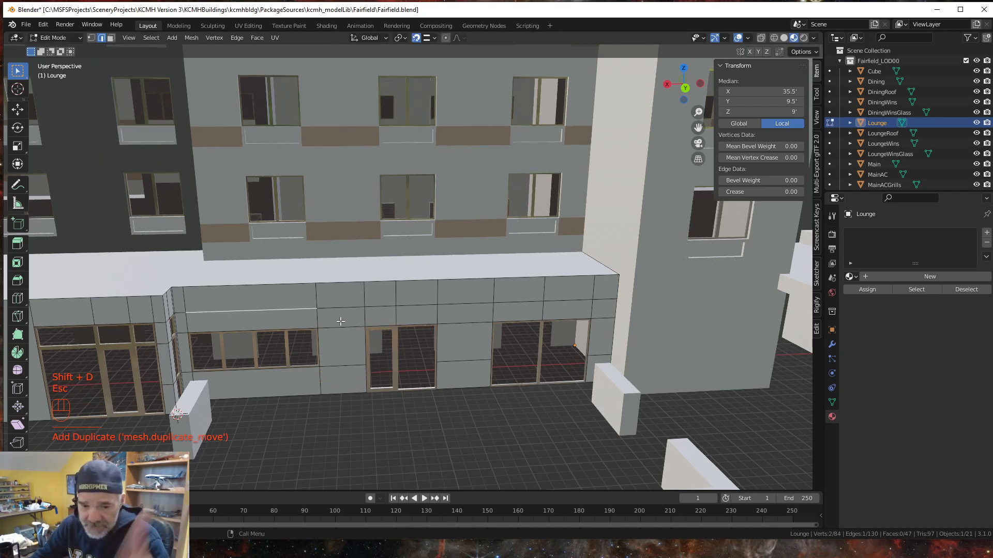
pyautogui.press('p')
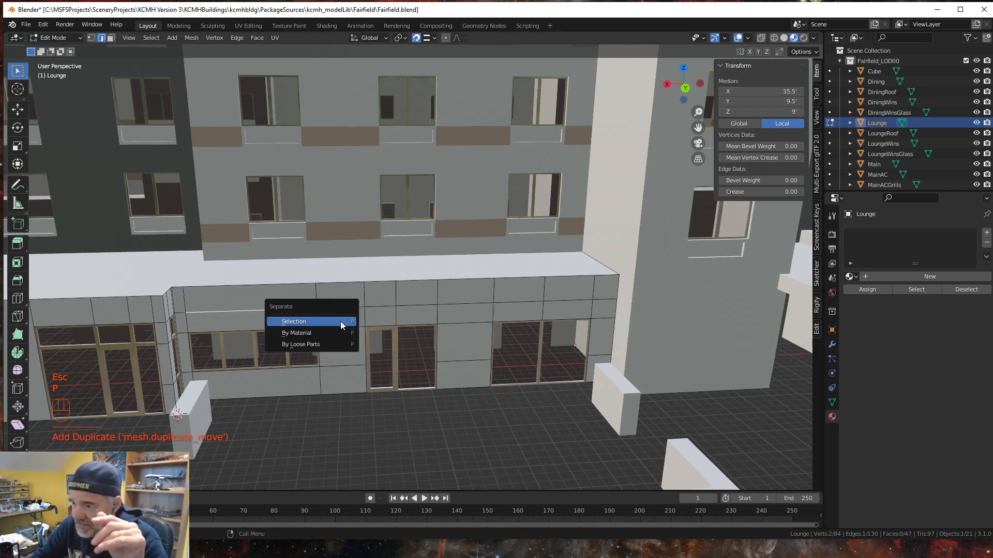
pyautogui.click(340, 321)
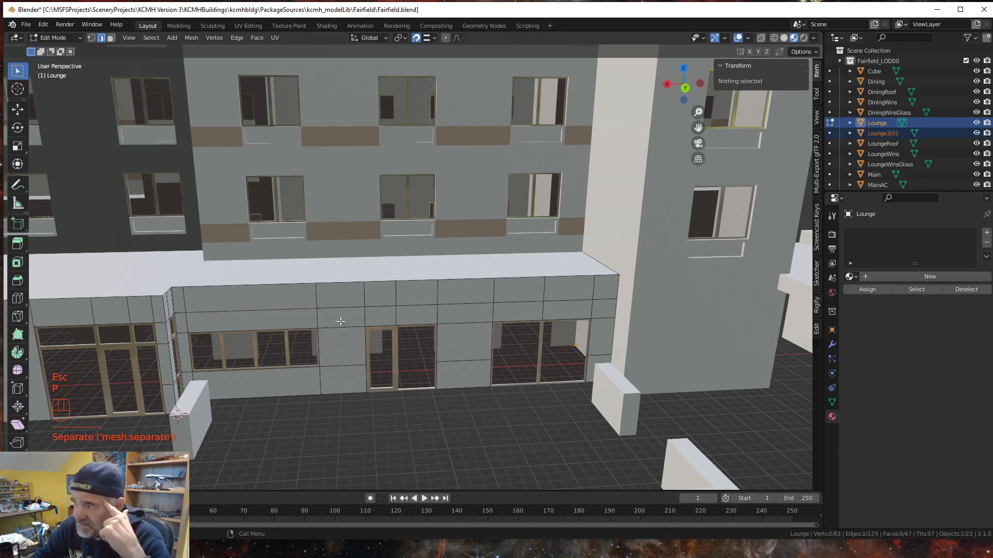
# Step: Rename the separated edge object LoungeAwning and finish editing the Lounge mesh
pyautogui.doubleClick(888, 133)
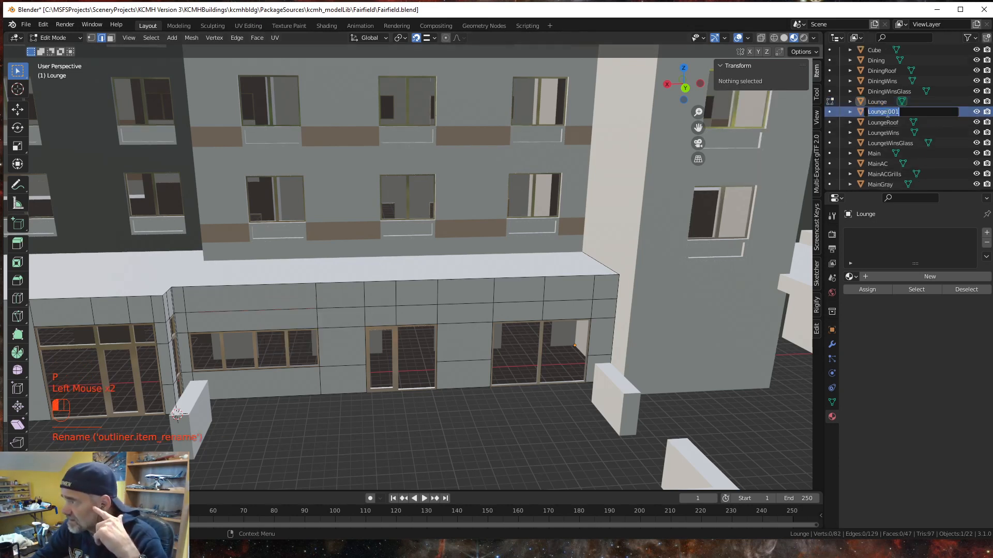
pyautogui.moveTo(887, 112); pyautogui.dragTo(938, 119)
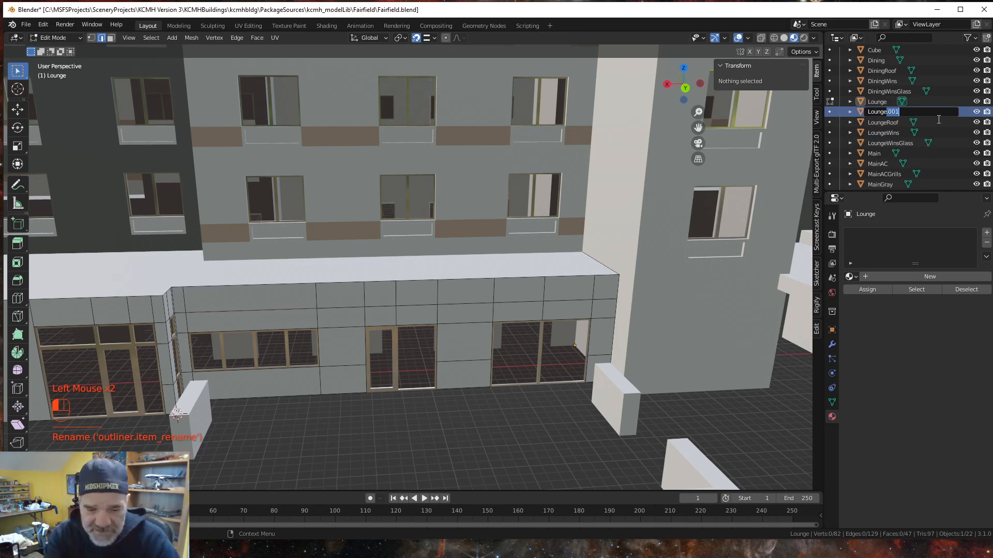
pyautogui.write('Awning')
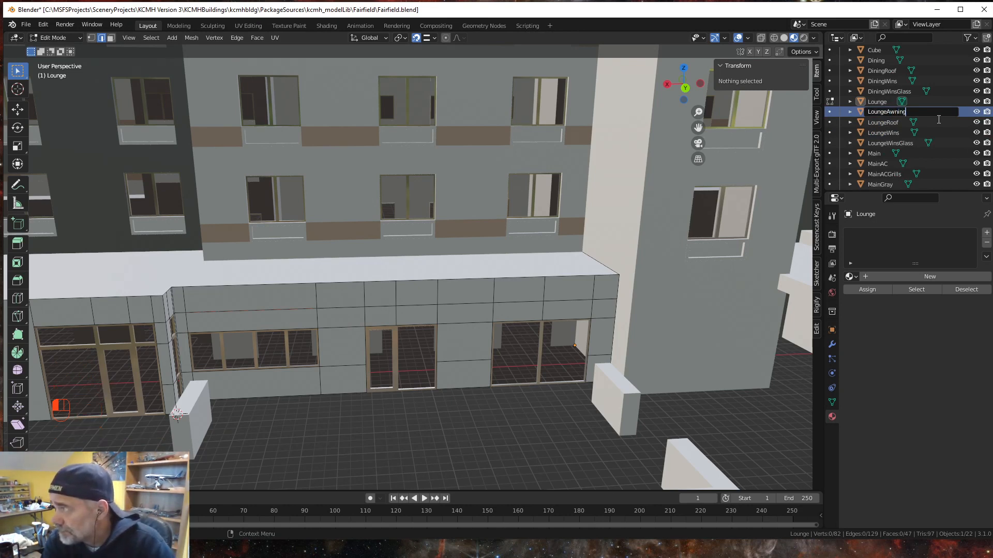
pyautogui.press('Return')
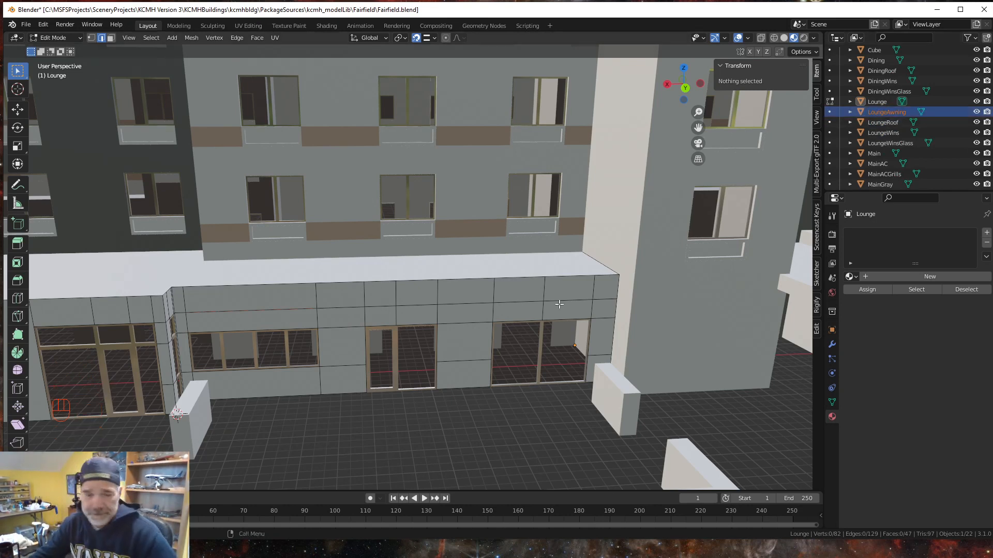
pyautogui.press('Tab')
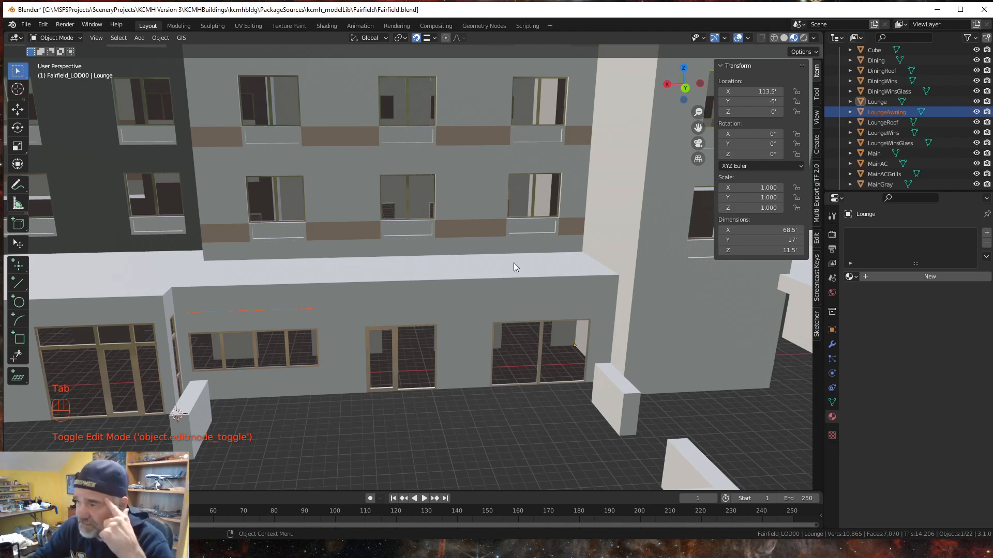
# Step: Open the LoungeAwning mesh for editing and move its end vertex near the lounge's inner corner 1' along X
pyautogui.click(892, 111)
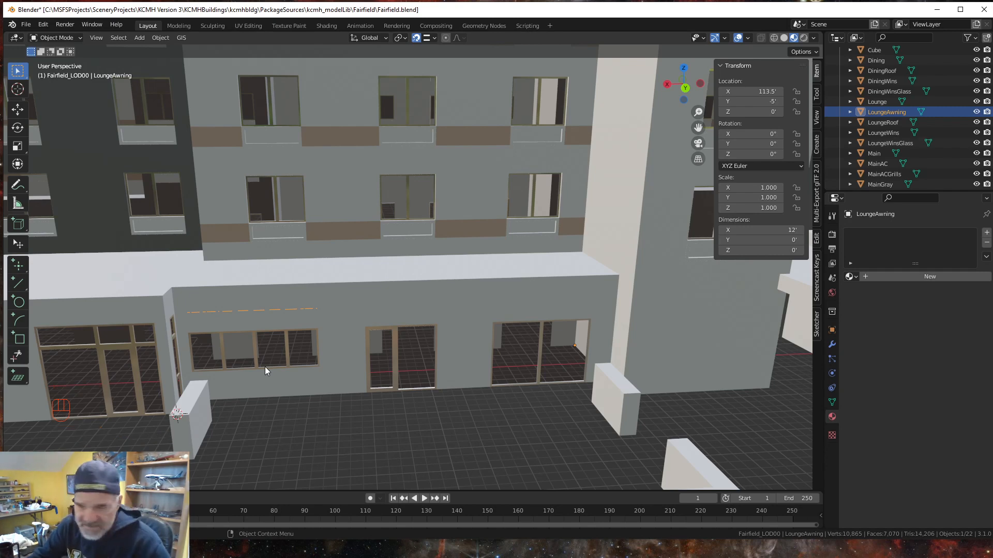
pyautogui.press('Tab')
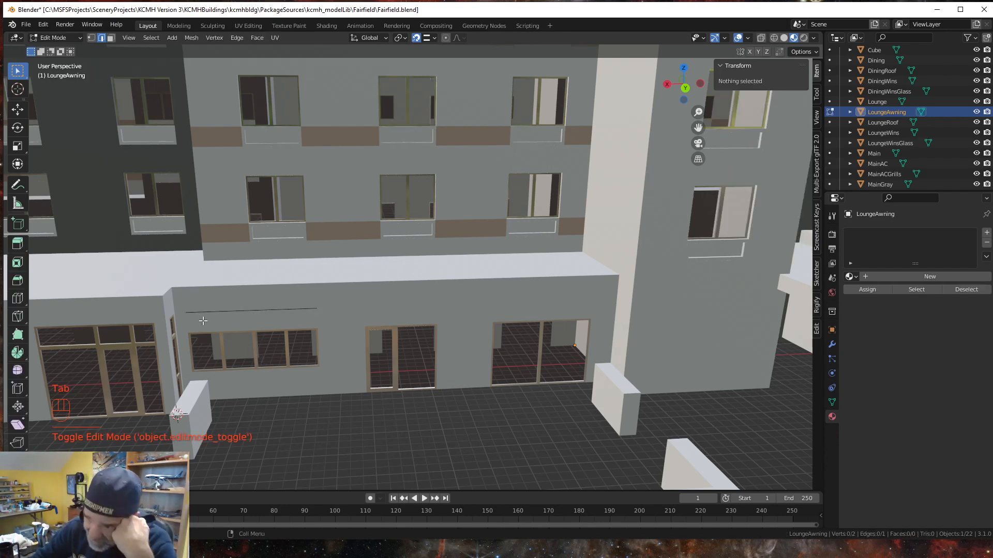
pyautogui.click(91, 37)
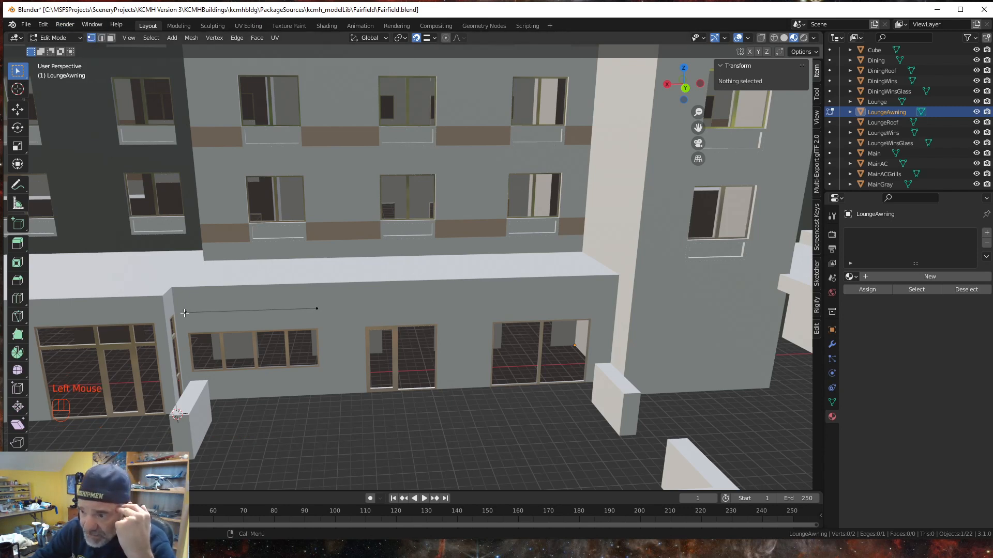
pyautogui.click(184, 312)
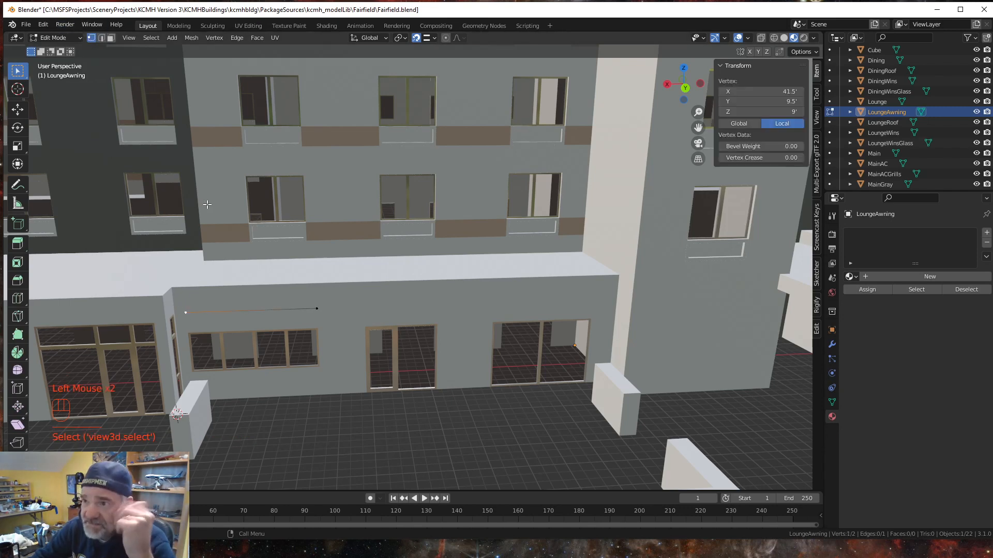
pyautogui.press('g')
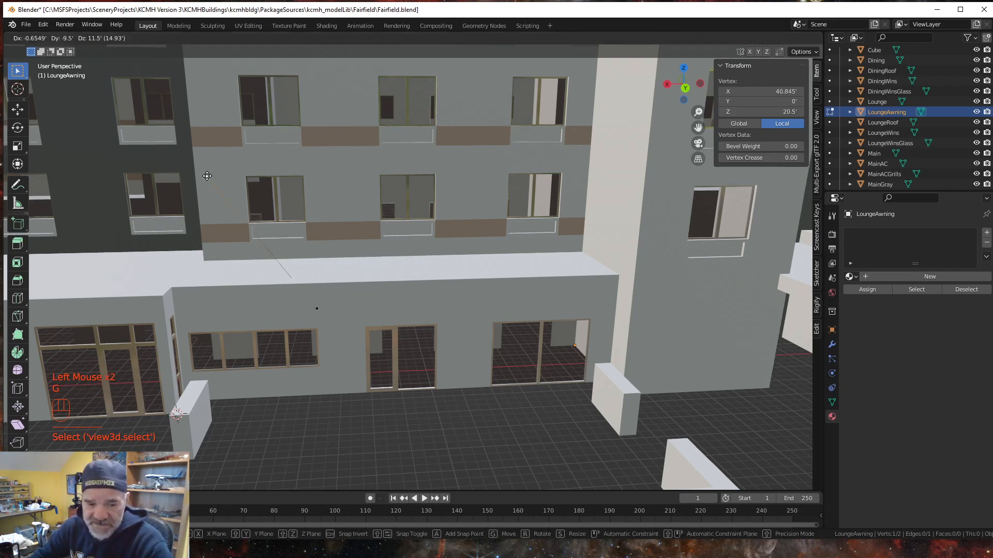
pyautogui.press('x')
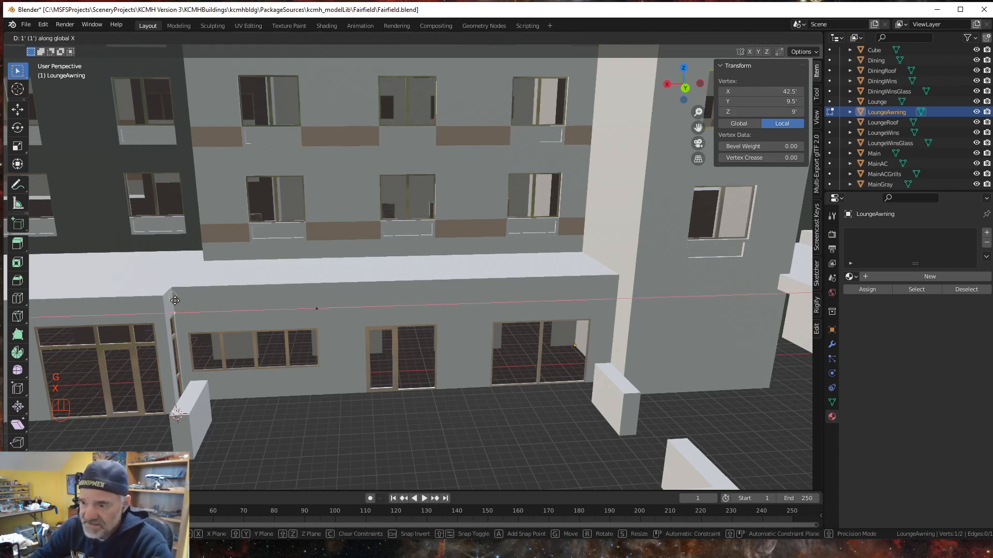
# Step: Move the awning edge's two end vertices along X, one to 42.5' and the other to 0' at the opposite wall corner
pyautogui.click(174, 303)
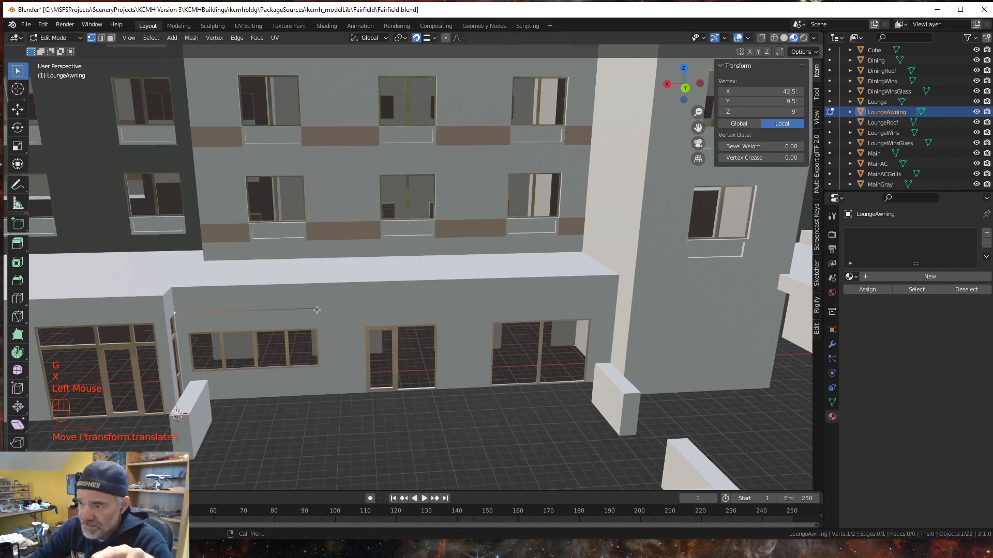
pyautogui.click(317, 310)
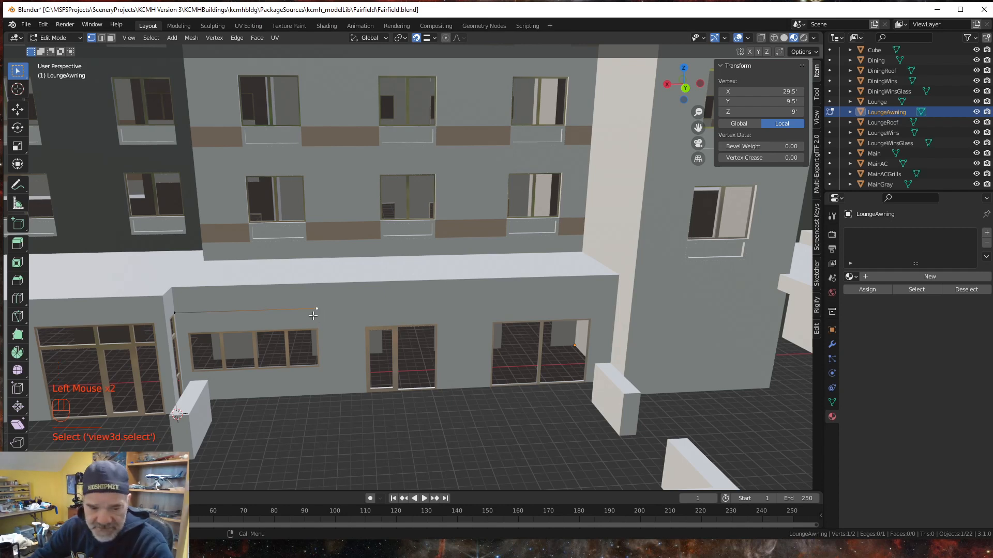
pyautogui.press('g')
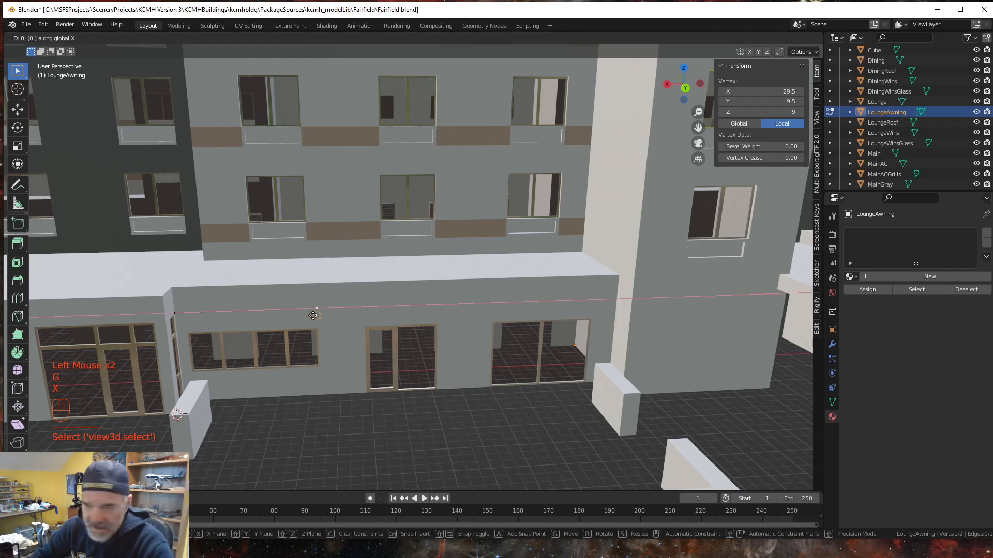
pyautogui.press('x')
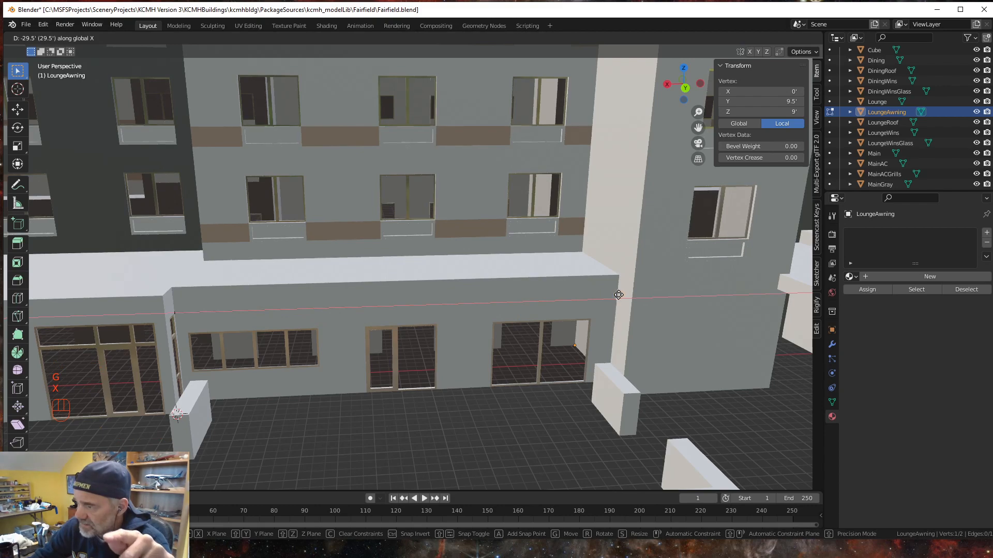
pyautogui.click(615, 295)
pyautogui.moveTo(441, 392); pyautogui.dragTo(437, 400, button='middle')
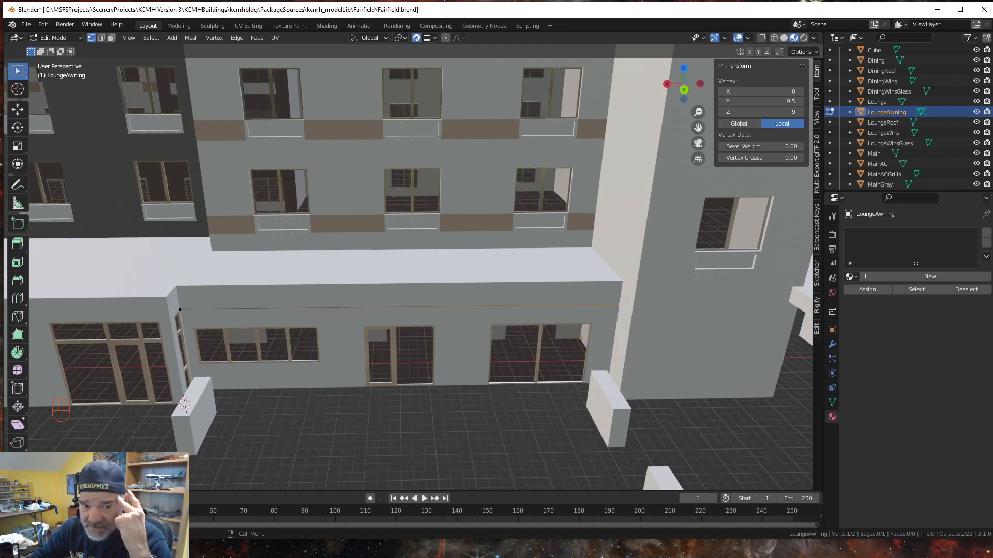
# Step: Switch to the browser and examine the hotel patio photo for the shape of the awning
pyautogui.hotkey('alt', 'Tab')
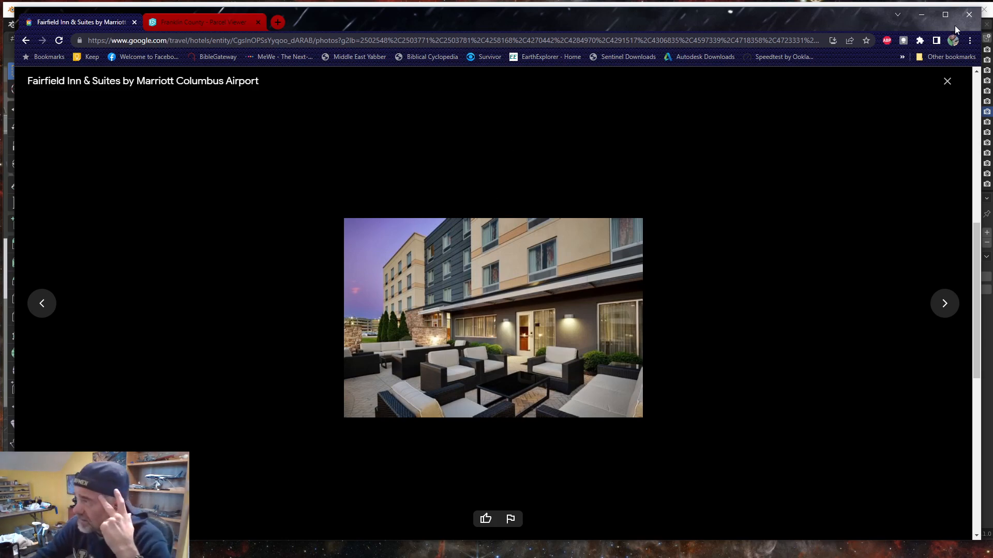
pyautogui.click(922, 15)
pyautogui.moveTo(228, 406); pyautogui.dragTo(225, 409, button='middle')
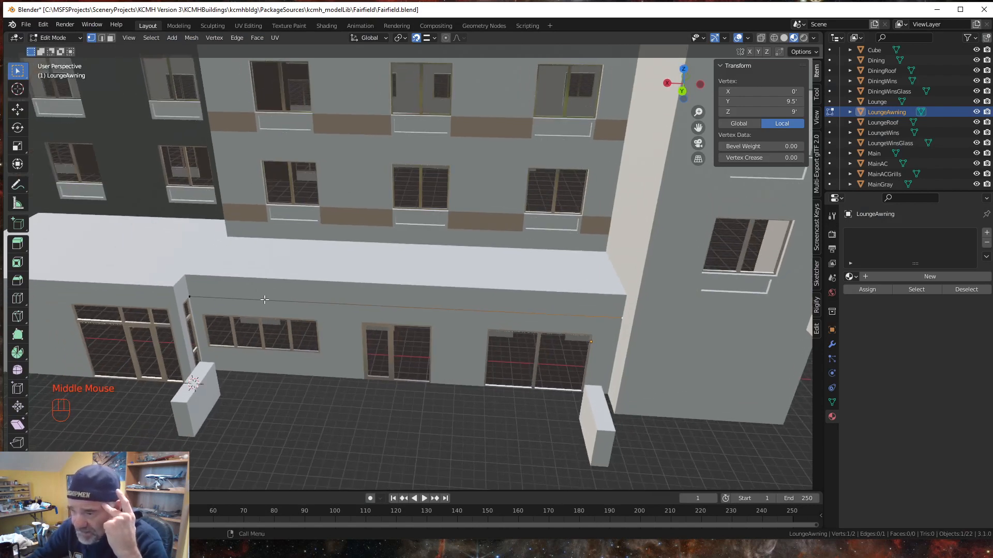
# Step: Extrude the long awning edge 2.5' outward from the wall along Y to form the awning face
pyautogui.click(102, 38)
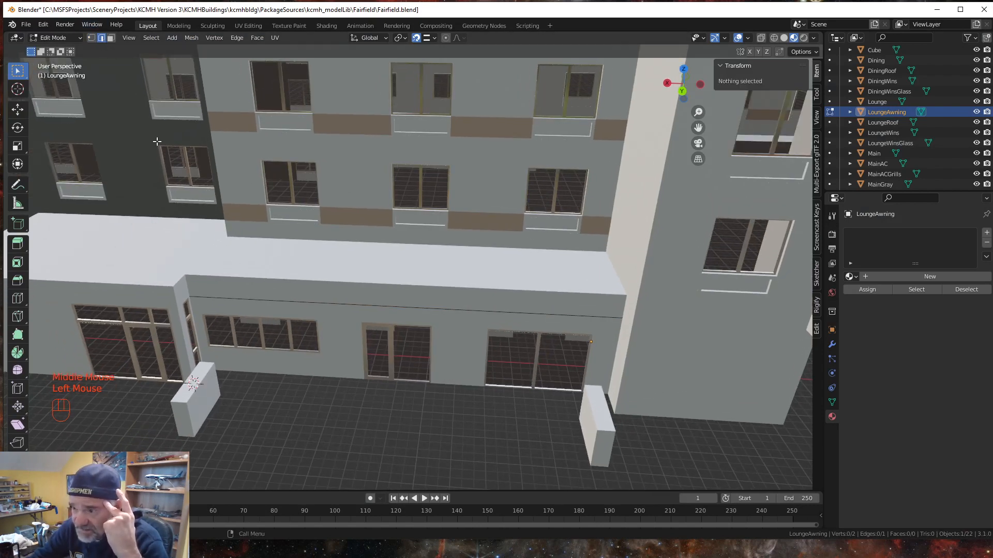
pyautogui.click(314, 303)
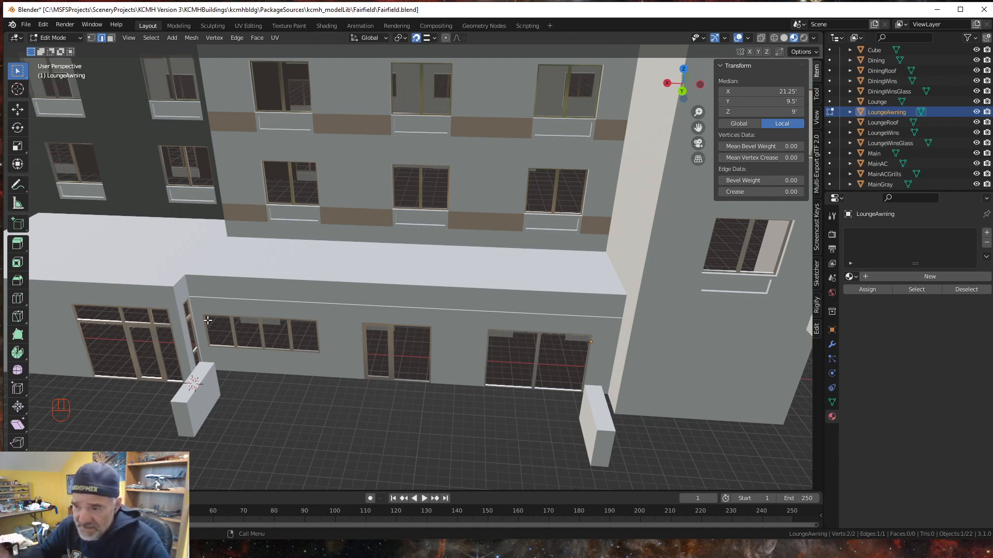
pyautogui.press('e')
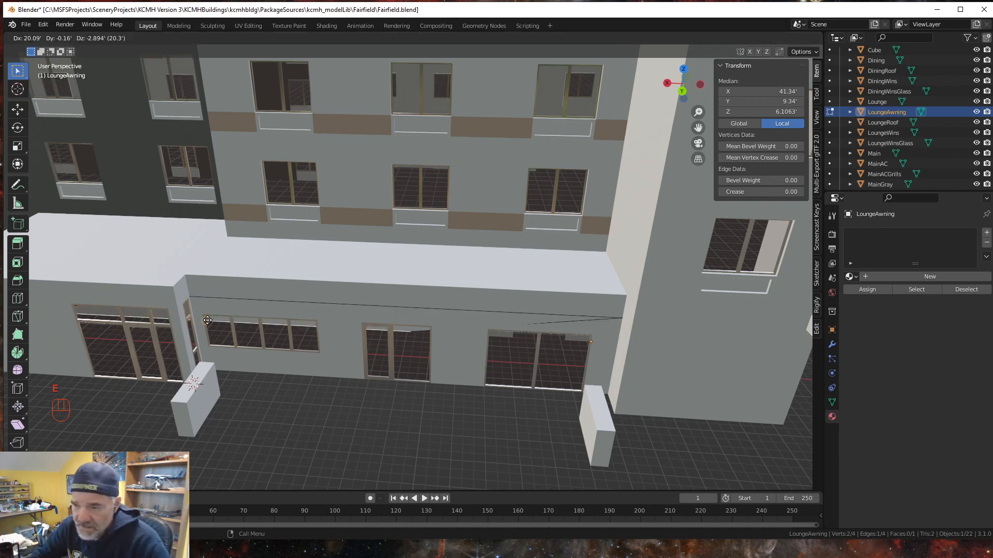
pyautogui.press('y')
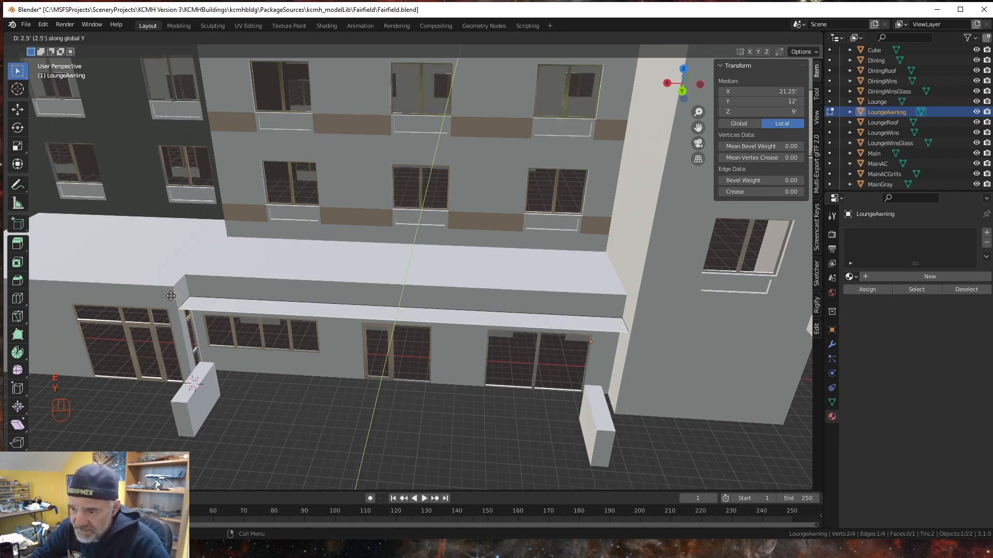
pyautogui.click(170, 296)
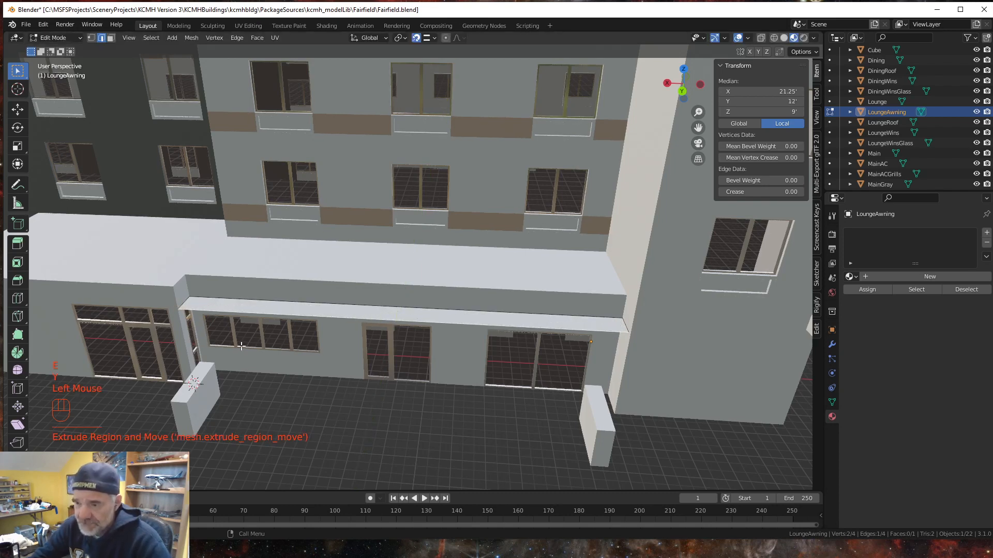
# Step: Select the awning's two outer corner vertices and move them 1' farther outward along Y
pyautogui.click(90, 40)
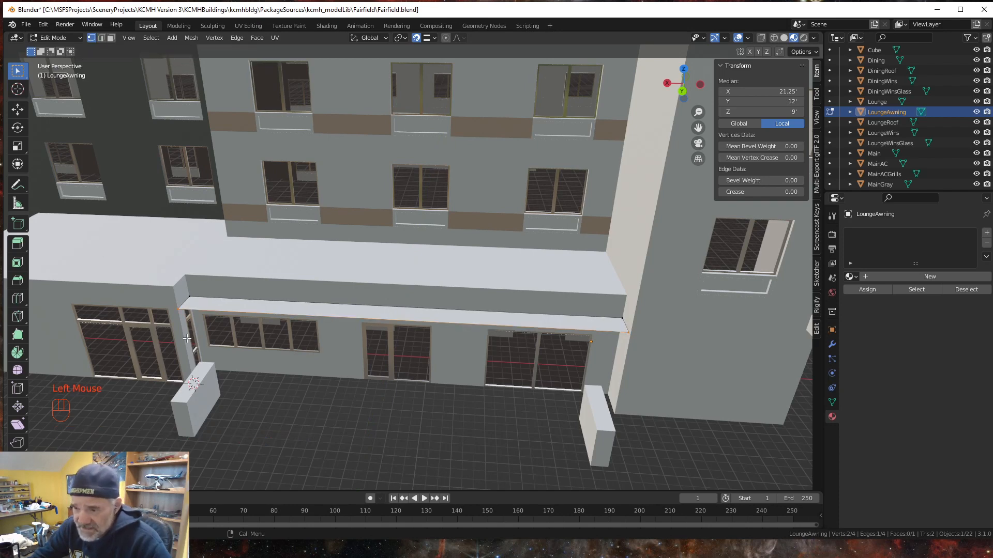
pyautogui.click(178, 307)
pyautogui.keyDown('shift'); pyautogui.click(177, 308); pyautogui.keyUp('shift')
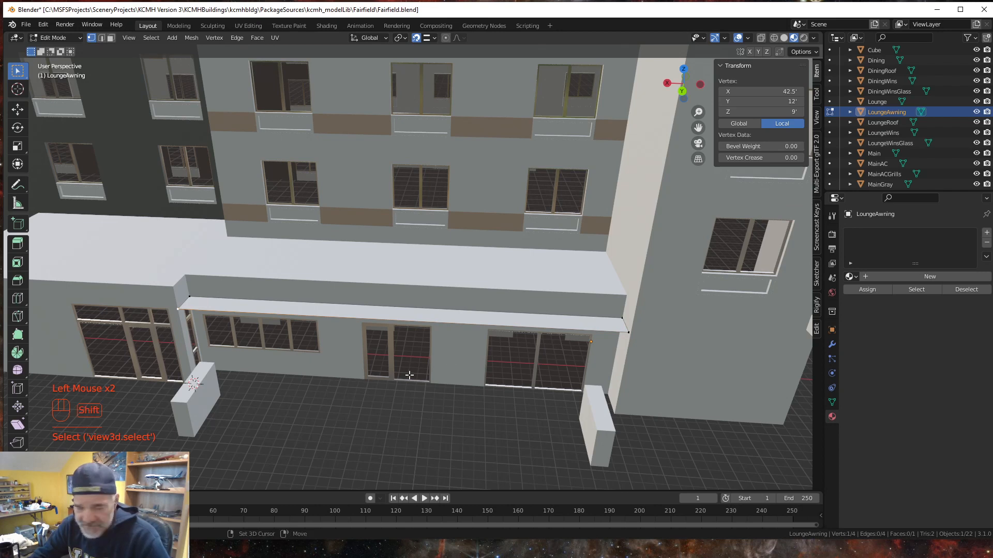
pyautogui.keyDown('shift'); pyautogui.click(624, 333); pyautogui.keyUp('shift')
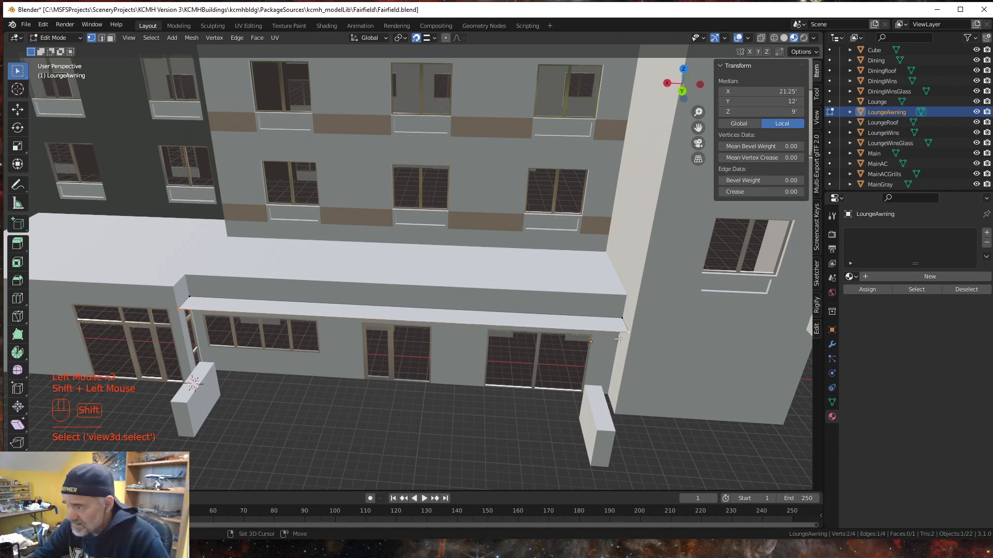
pyautogui.press('g')
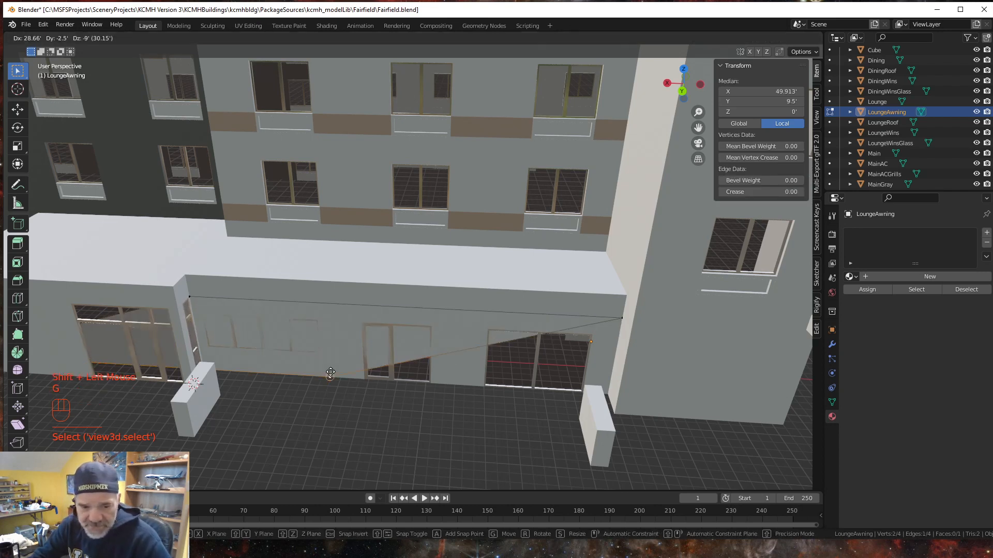
pyautogui.press('y')
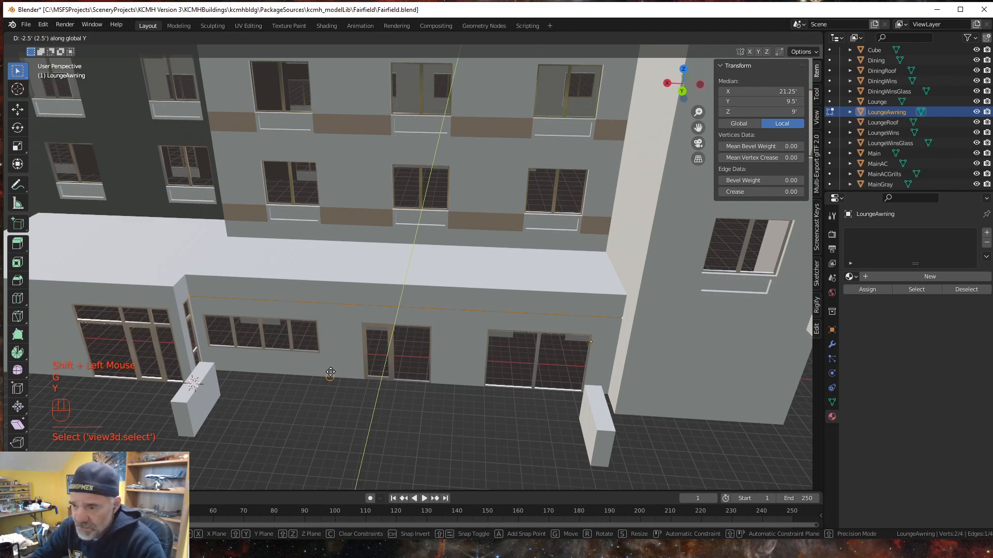
pyautogui.press('KP_1')
pyautogui.press('KP_Enter')
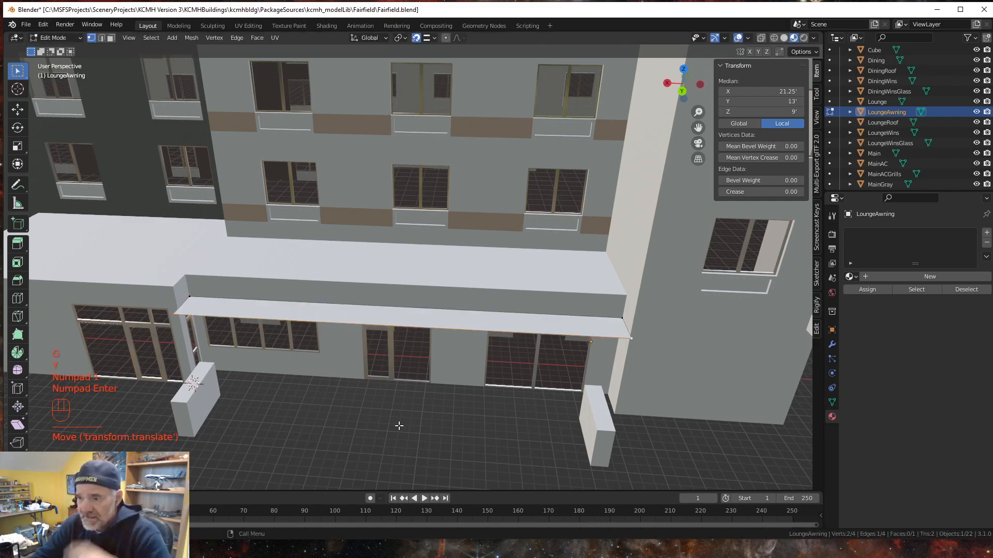
# Step: Inspect the awning from several angles and compare it with the hotel patio photo in the browser
pyautogui.moveTo(400, 426); pyautogui.dragTo(455, 404, button='middle')
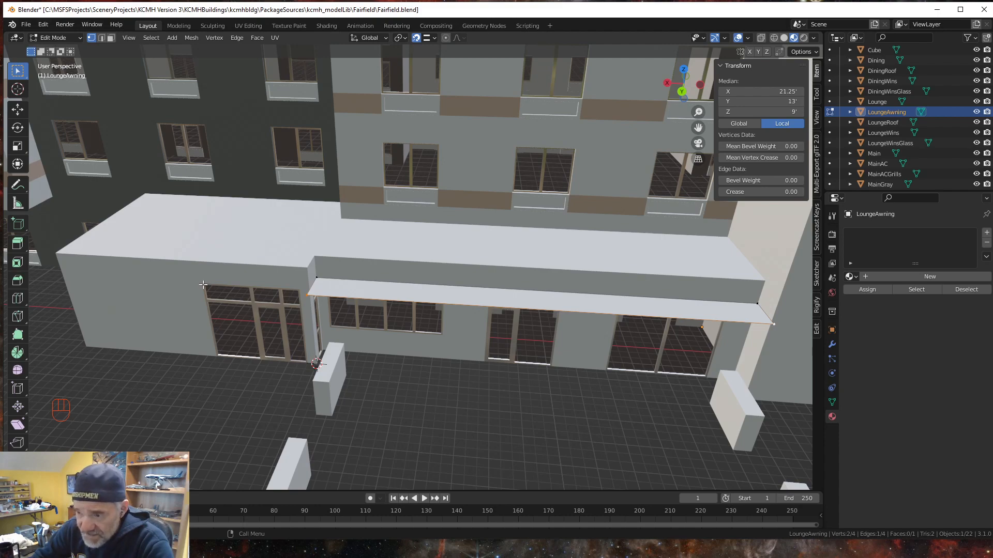
pyautogui.moveTo(369, 328); pyautogui.dragTo(390, 380, button='middle')
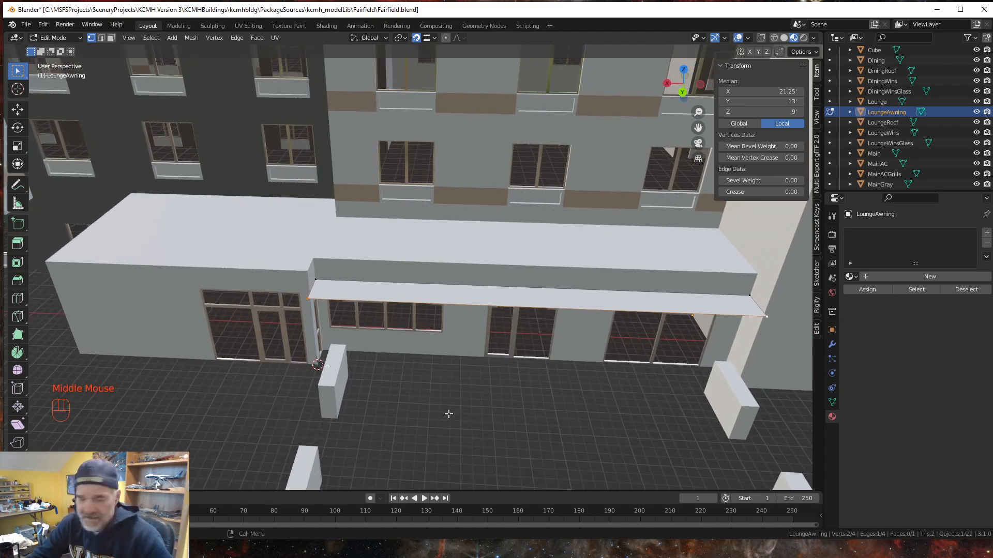
pyautogui.keyDown('shift'); pyautogui.moveTo(449, 414); pyautogui.dragTo(334, 299, button='middle'); pyautogui.keyUp('shift')
pyautogui.scroll(-1, 382, 412)
pyautogui.scroll(1, 384, 408)
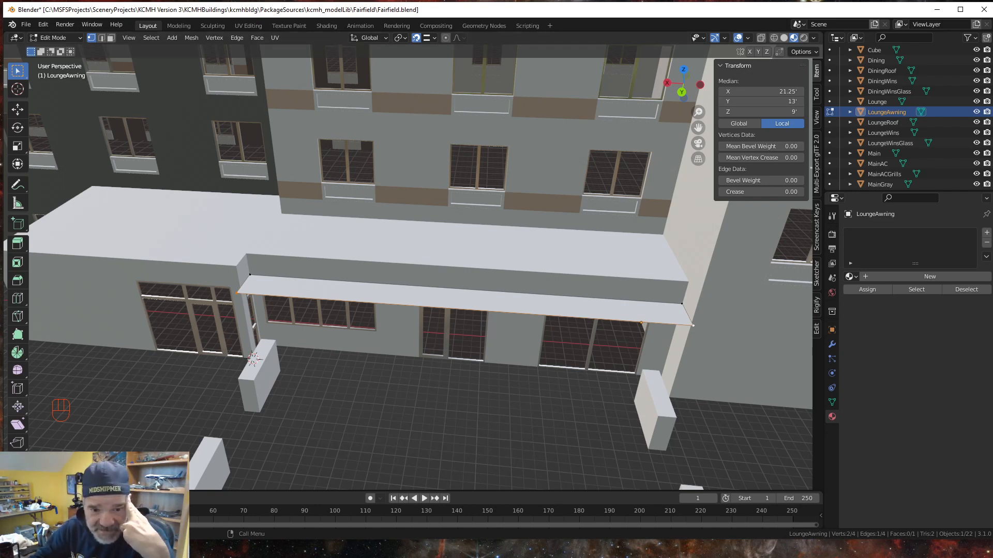
pyautogui.hotkey('alt', 'Tab')
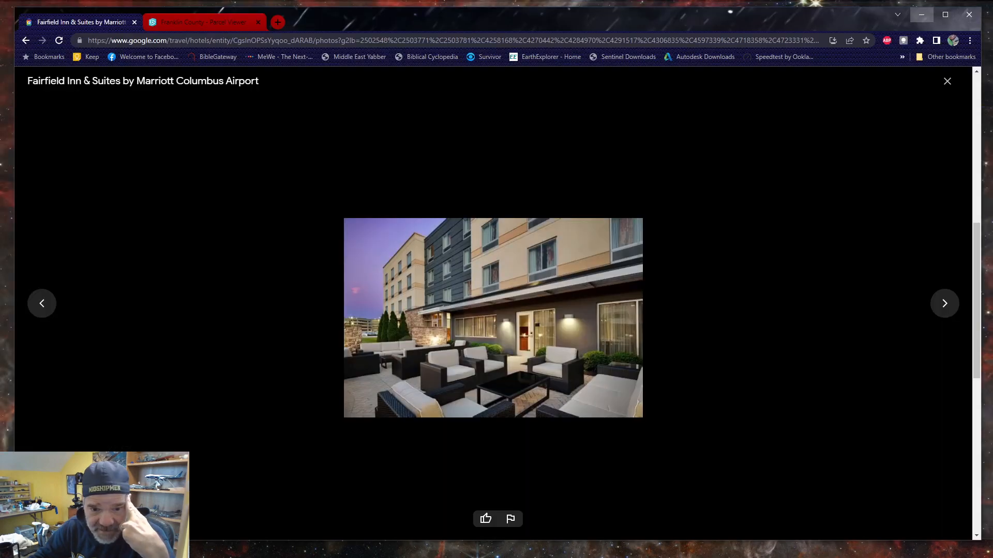
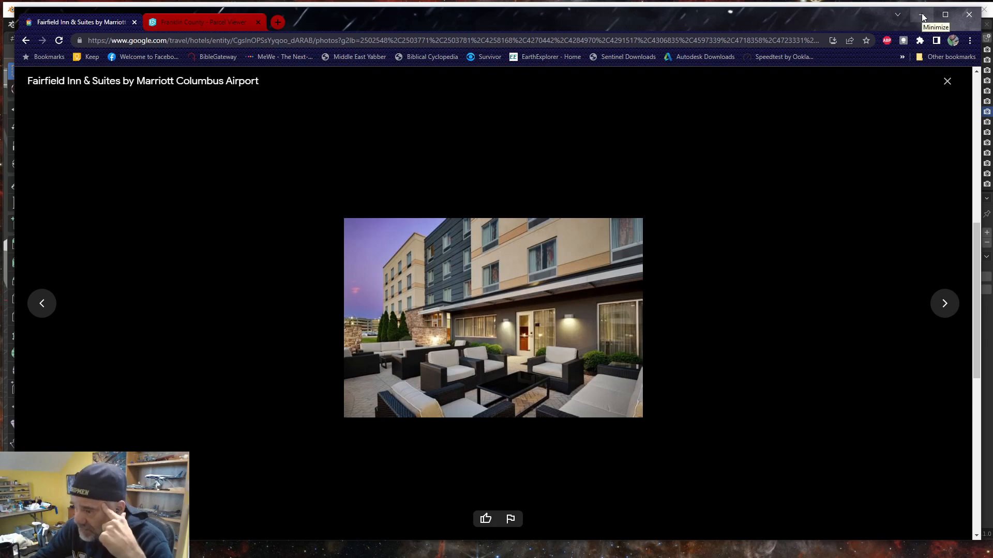
pyautogui.click(922, 17)
# Step: Display the model in wireframe and add a loop cut across the awning's depth, slid to X 35.5' above the four-pane window
pyautogui.moveTo(364, 372)
pyautogui.mouseDown(button='middle')
pyautogui.moveTo(383, 366)
pyautogui.moveTo(369, 370)
pyautogui.mouseUp(button='middle')
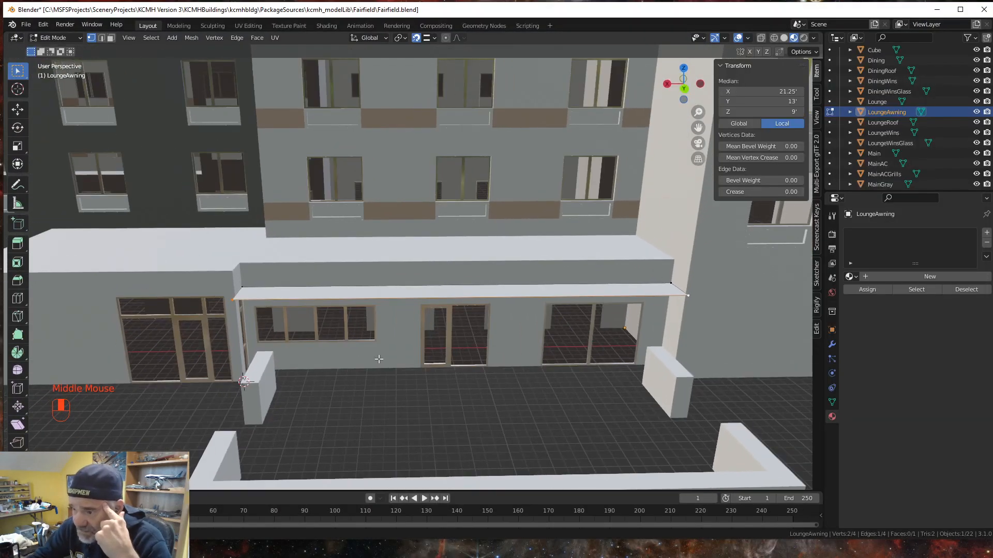
pyautogui.moveTo(357, 408)
pyautogui.keyDown('shift'); pyautogui.mouseDown(button='middle')
pyautogui.moveTo(497, 433)
pyautogui.moveTo(408, 381)
pyautogui.moveTo(421, 390)
pyautogui.mouseUp(button='middle'); pyautogui.keyUp('shift')
pyautogui.scroll(1, 495, 437)
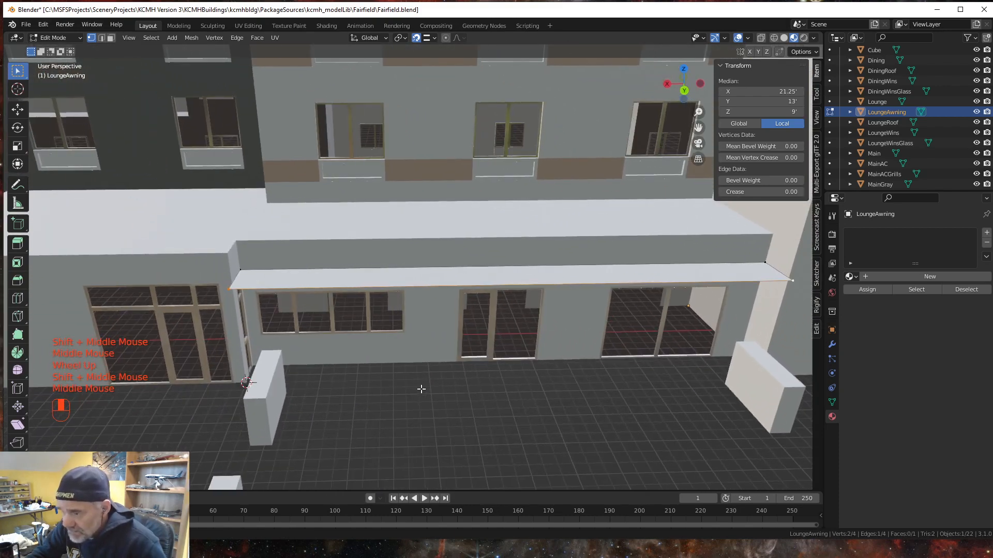
pyautogui.click(774, 38)
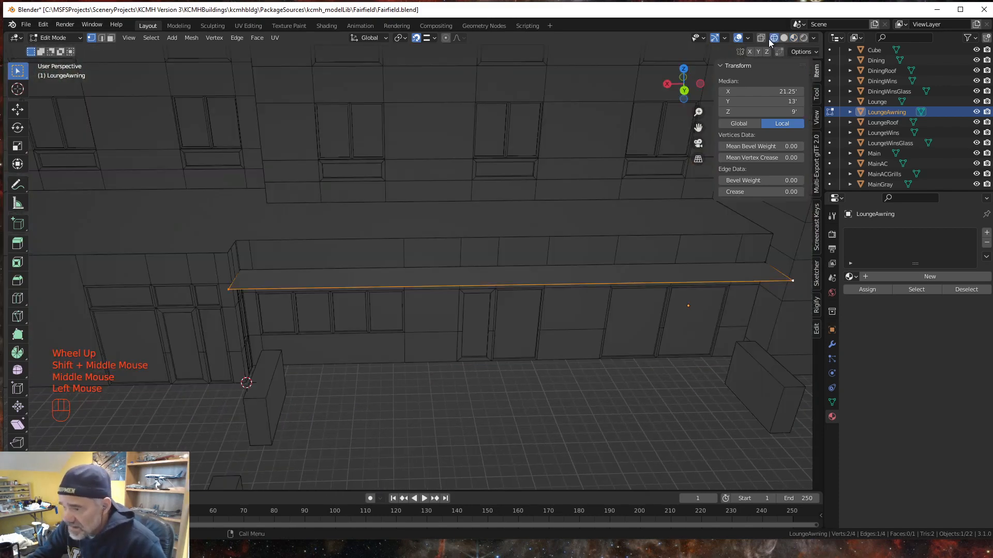
pyautogui.moveTo(421, 416); pyautogui.dragTo(419, 413, button='middle')
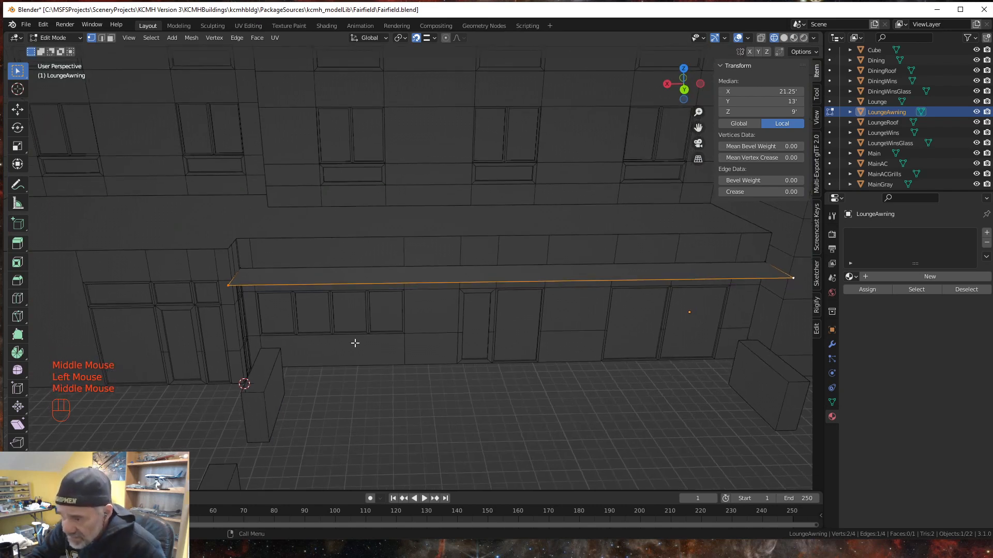
pyautogui.scroll(2, 332, 321)
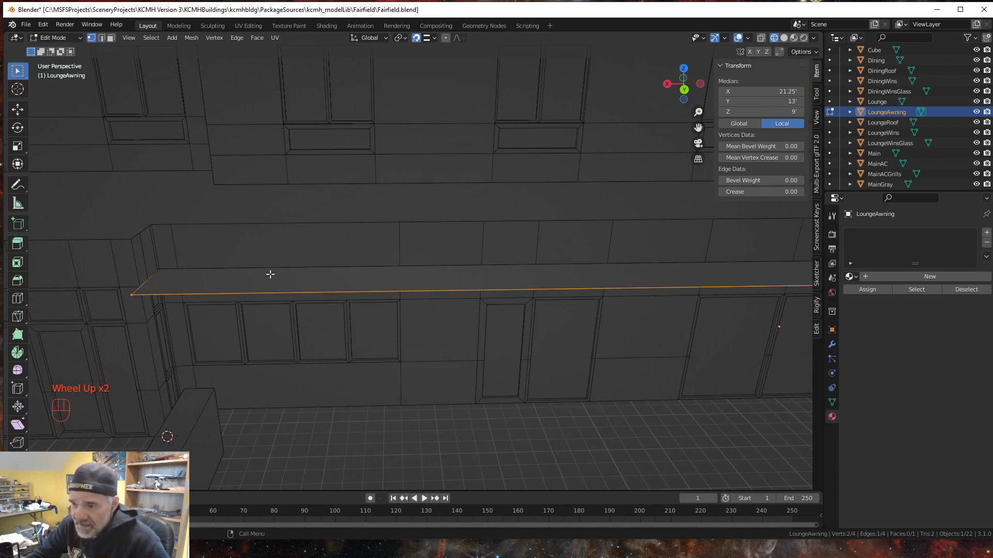
pyautogui.click(110, 37)
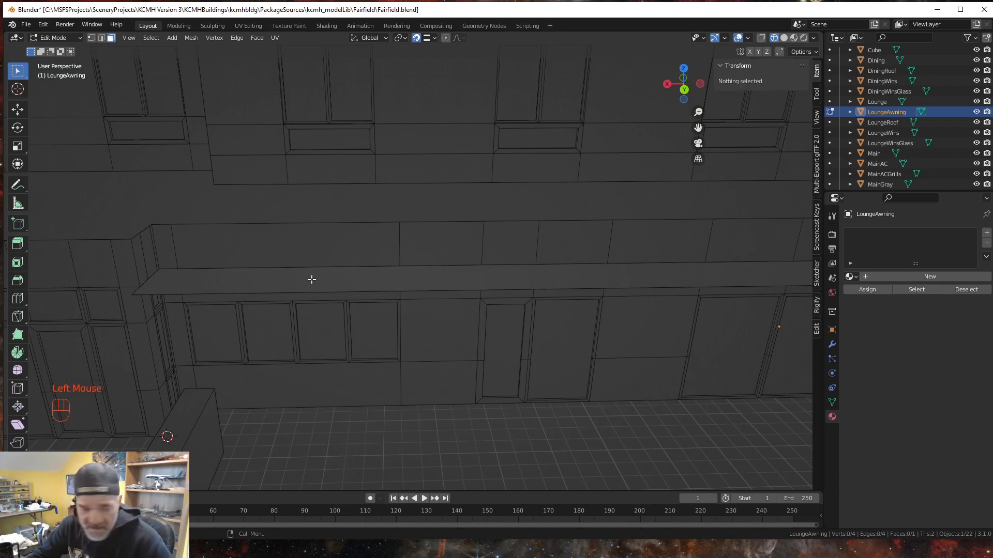
pyautogui.hotkey('ctrl', 'r')
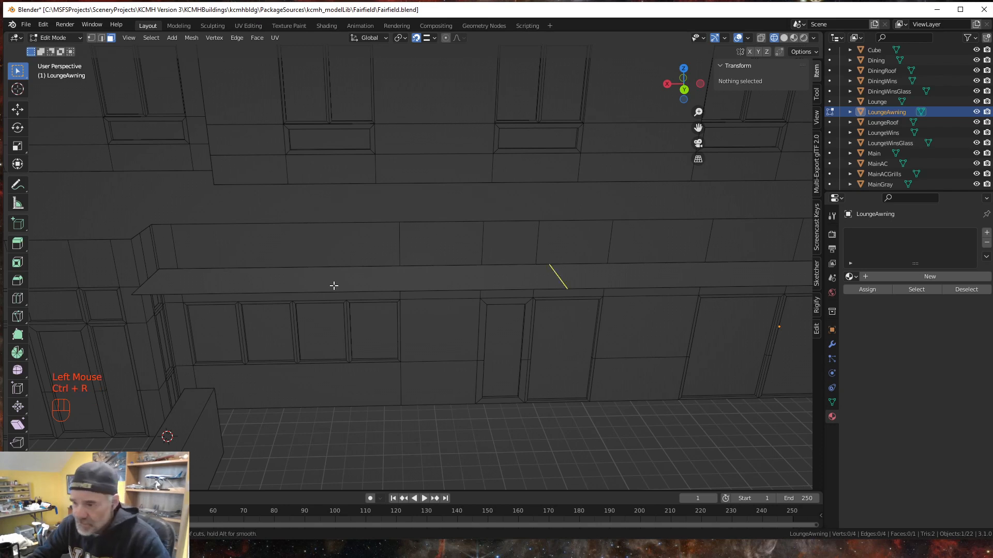
pyautogui.click(563, 282)
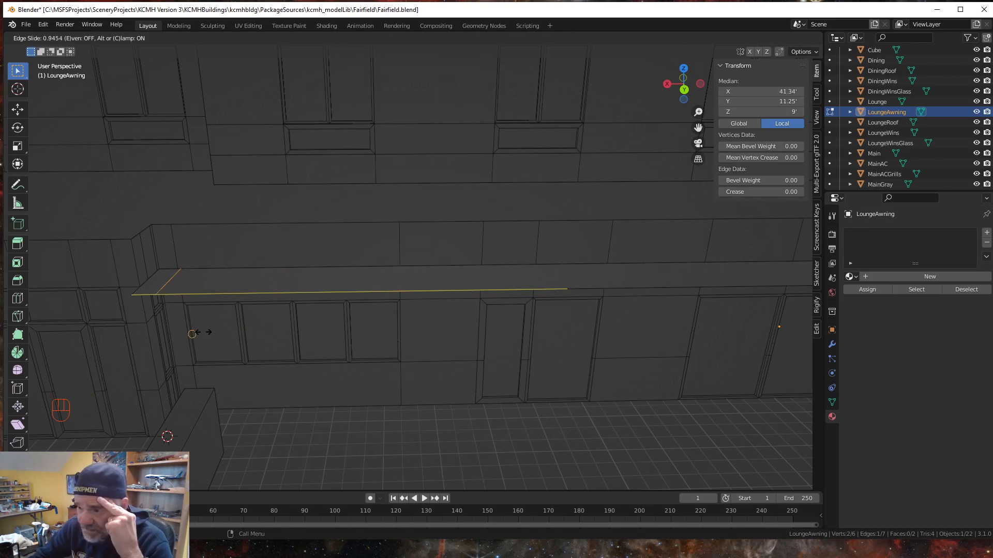
pyautogui.click(295, 325)
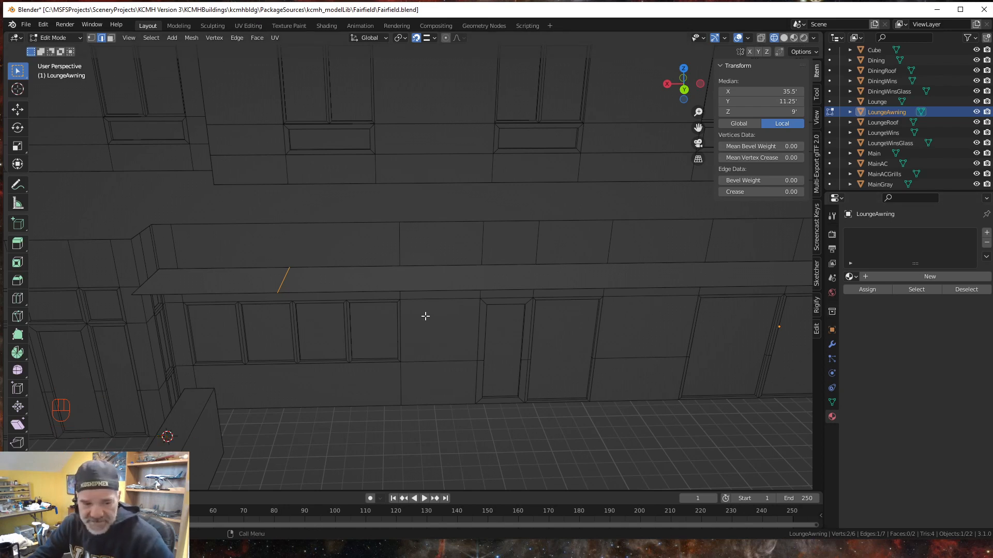
# Step: Add a second loop cut across the awning, slid to X 29.5' in line with the end of the four-pane window
pyautogui.press('ctrl')
pyautogui.hotkey('ctrl', 'r')
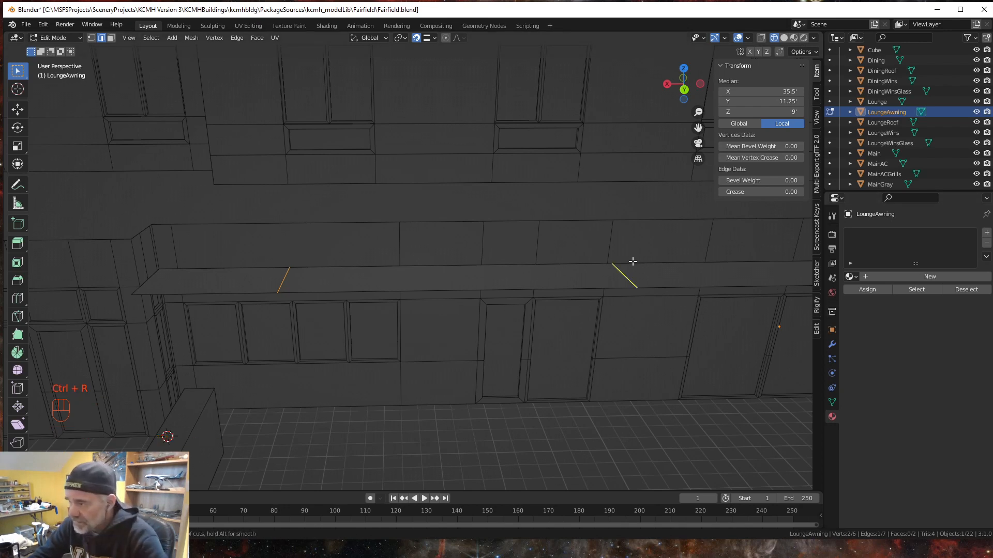
pyautogui.click(616, 271)
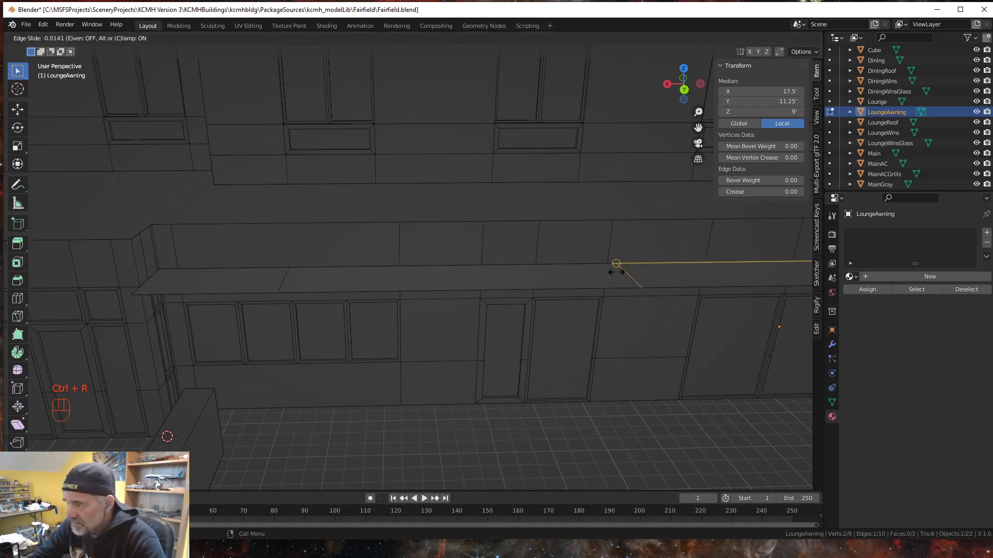
pyautogui.click(400, 335)
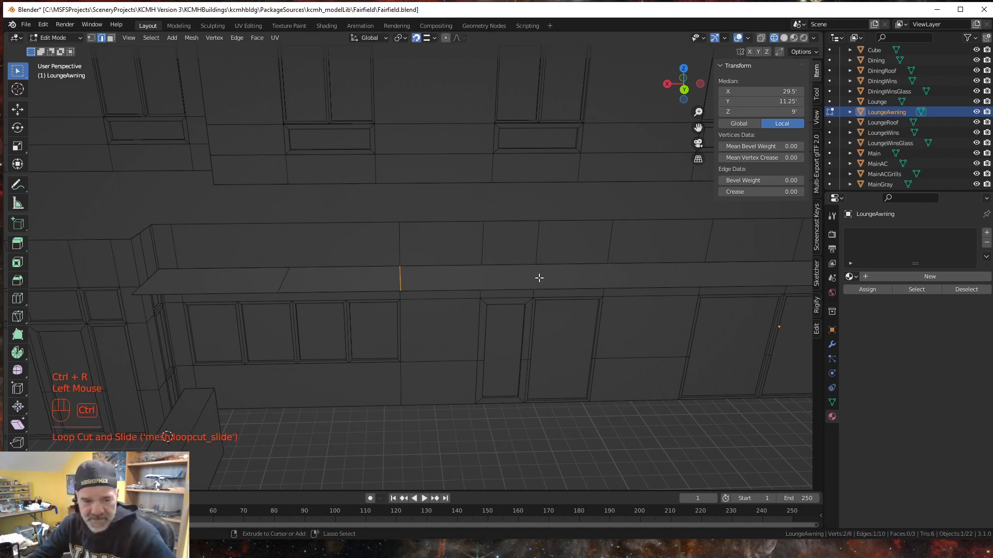
# Step: Add a loop cut across the awning, slid to X 25' in line with the door frame's edge nearest the four-pane window
pyautogui.hotkey('ctrl', 'r')
pyautogui.click(607, 276)
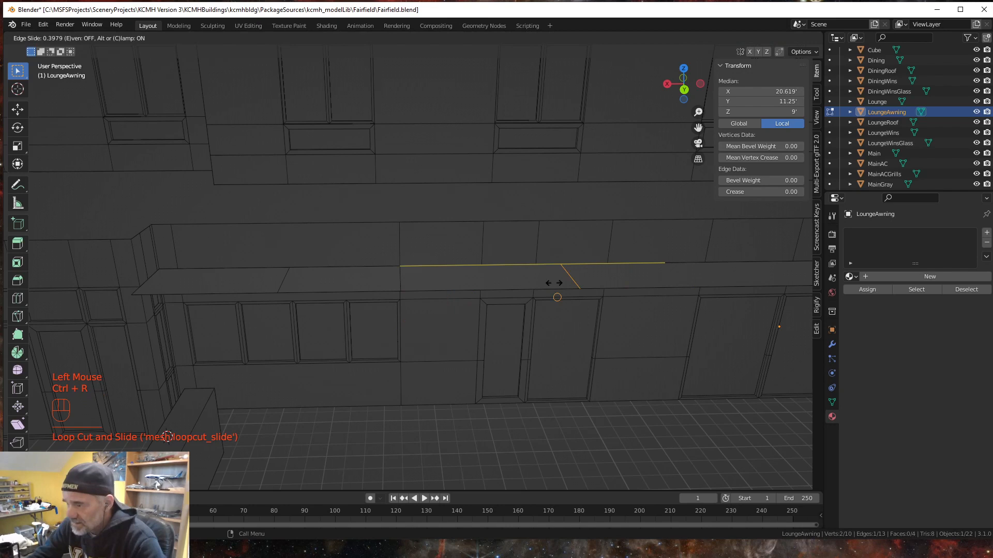
pyautogui.click(478, 320)
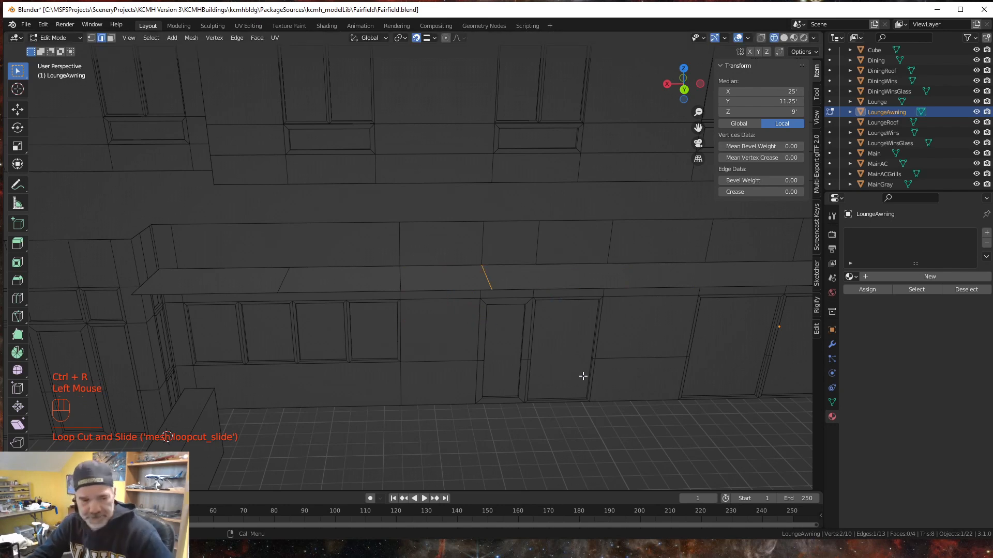
# Step: Add a loop cut across the awning, slid to X 18' in line with the far edge of the door unit
pyautogui.keyDown('shift'); pyautogui.moveTo(616, 371); pyautogui.dragTo(372, 348, button='middle'); pyautogui.keyUp('shift')
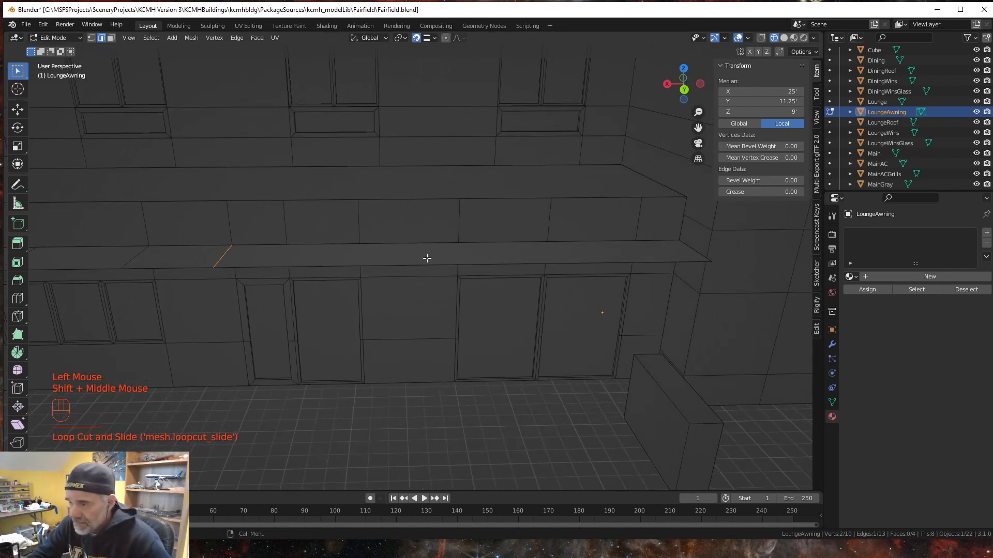
pyautogui.hotkey('ctrl', 'r')
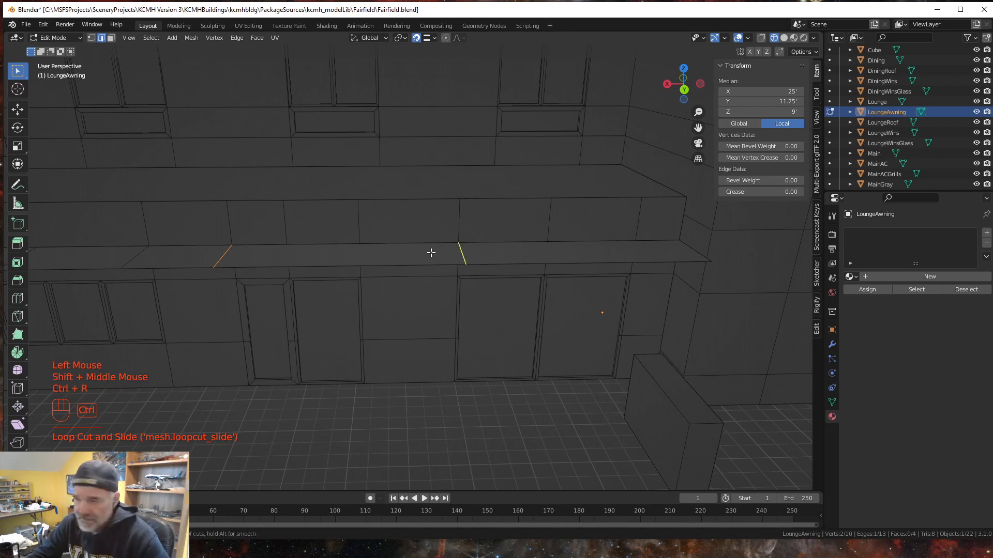
pyautogui.click(458, 257)
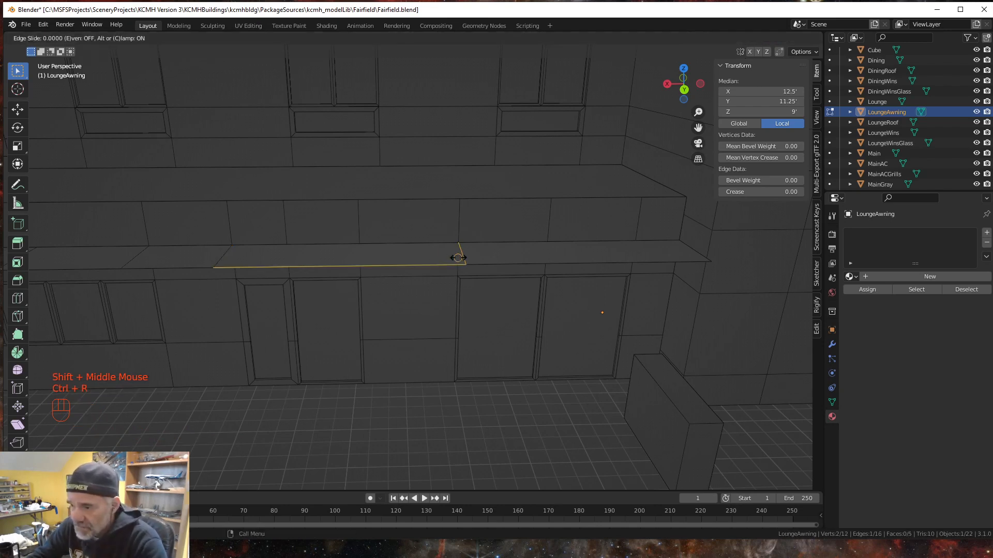
pyautogui.click(360, 258)
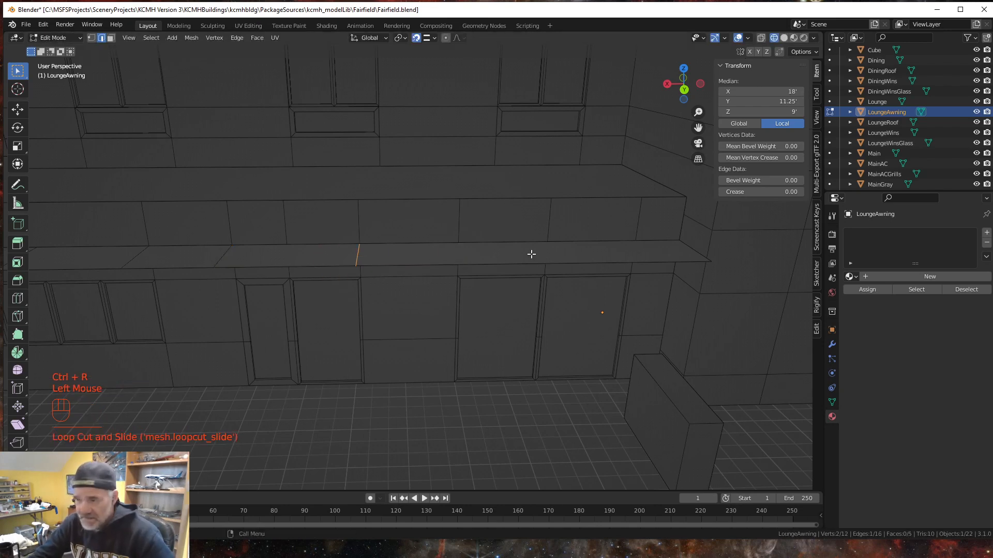
# Step: Add a loop cut across the awning, slid to X 12.5' in line with the near edge of the large two-pane window
pyautogui.hotkey('ctrl', 'r')
pyautogui.click(459, 256)
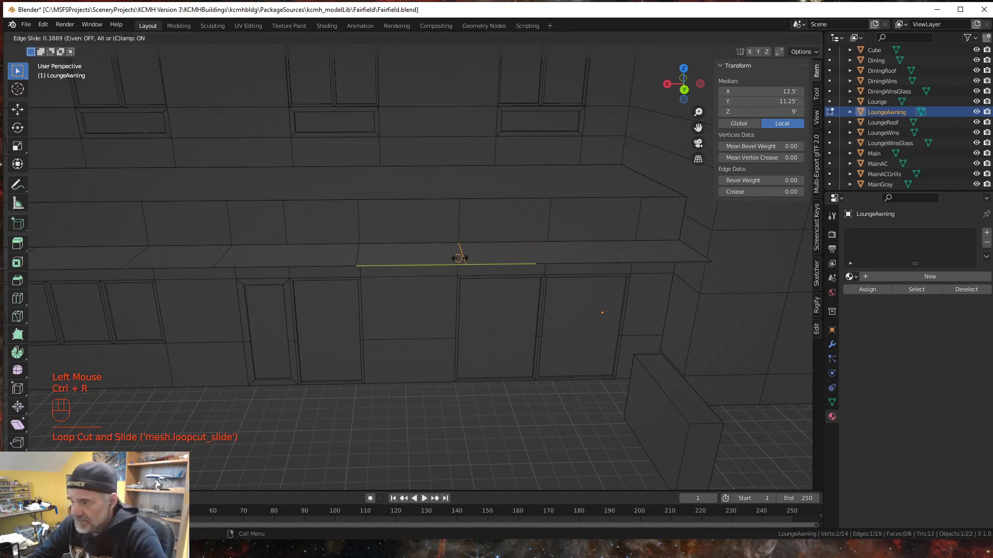
pyautogui.click(451, 299)
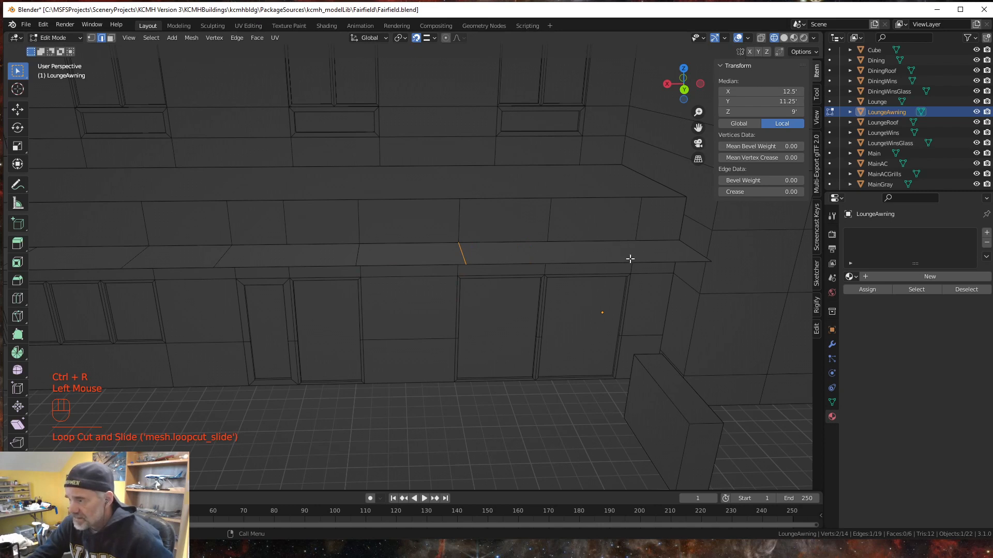
# Step: Add a loop cut near the awning's end, slid to X 2.5' in line with the far edge of the large two-pane window
pyautogui.hotkey('ctrl', 'r')
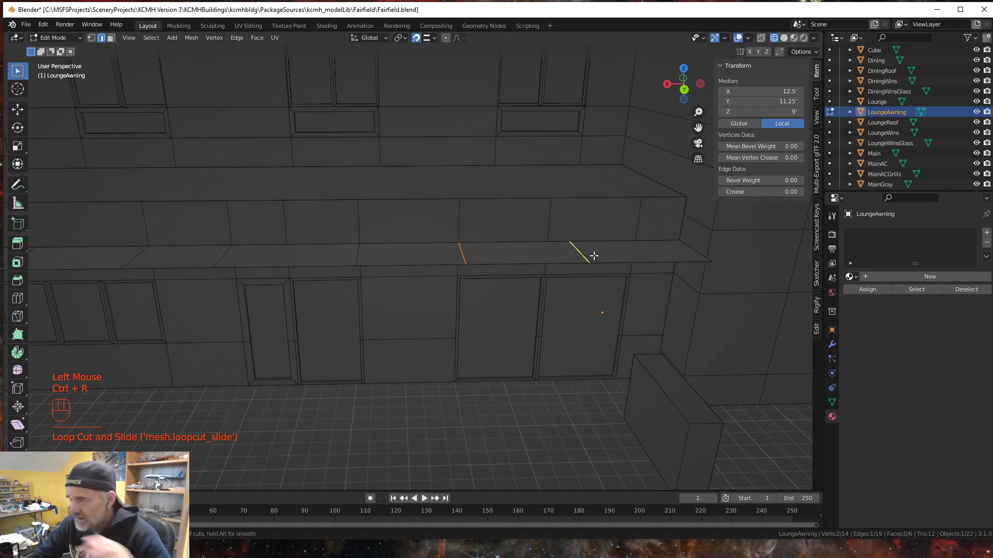
pyautogui.click(587, 256)
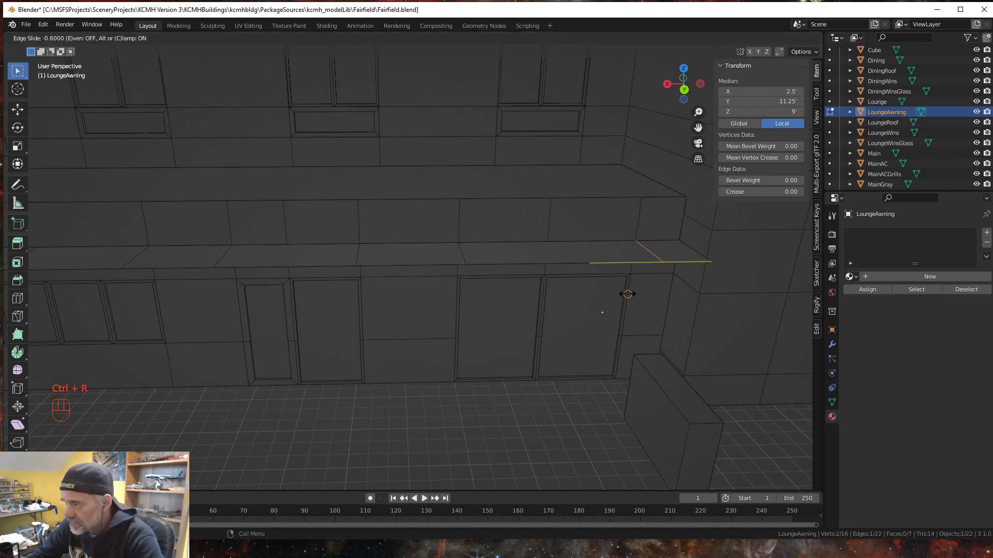
pyautogui.click(629, 296)
pyautogui.moveTo(572, 313); pyautogui.dragTo(567, 304, button='middle')
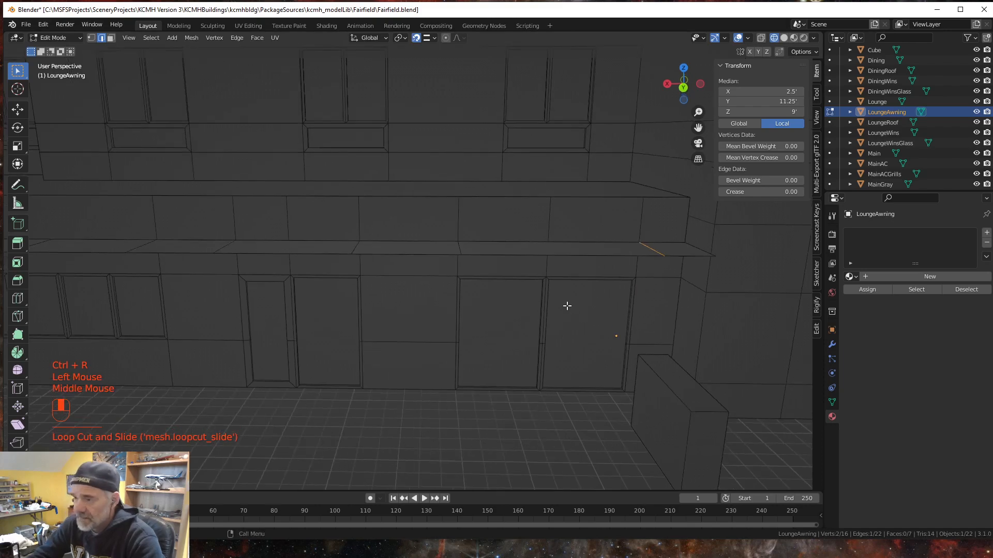
pyautogui.scroll(-2, 559, 316)
pyautogui.moveTo(419, 374); pyautogui.dragTo(419, 401, button='middle')
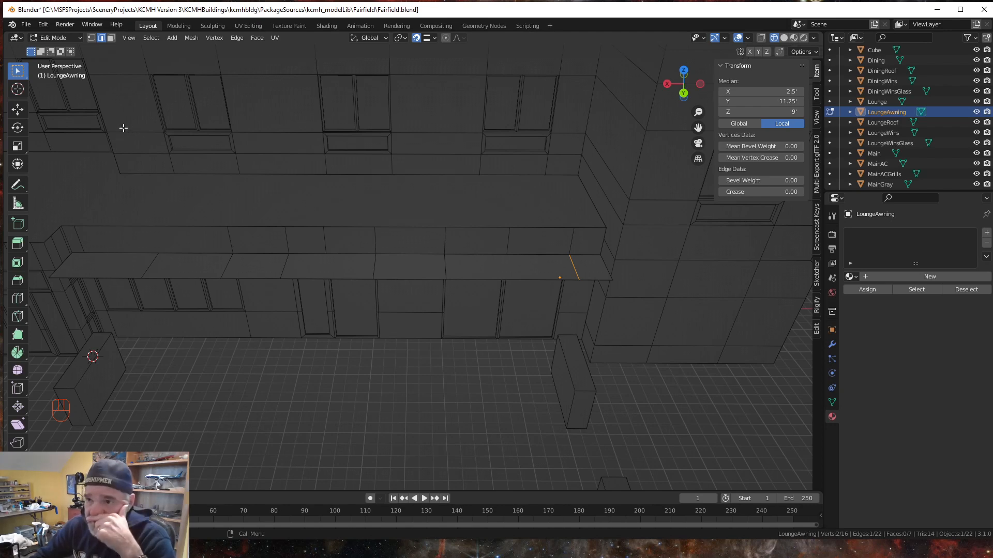
# Step: Select all faces of the awning and inset them individually with a thickness of 0.2'
pyautogui.click(111, 37)
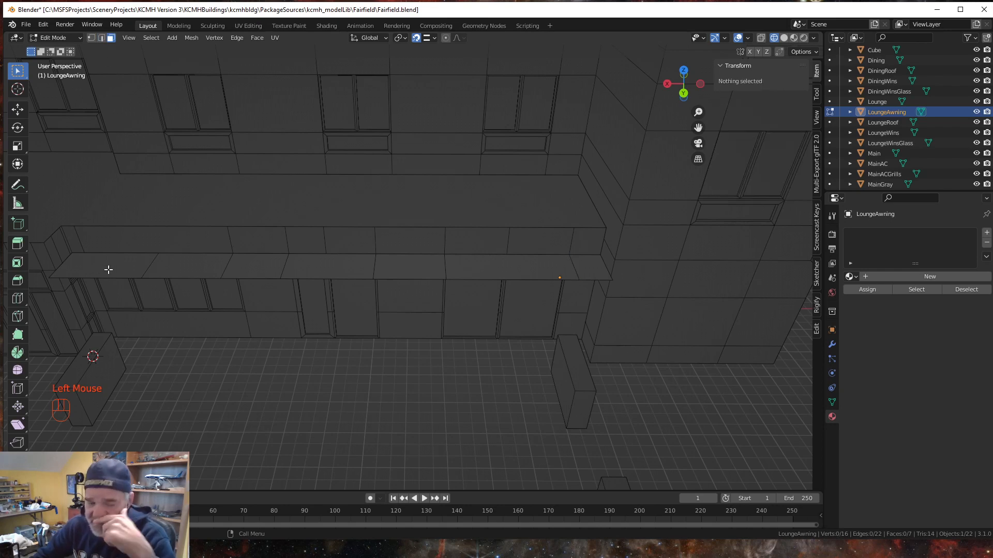
pyautogui.press('a')
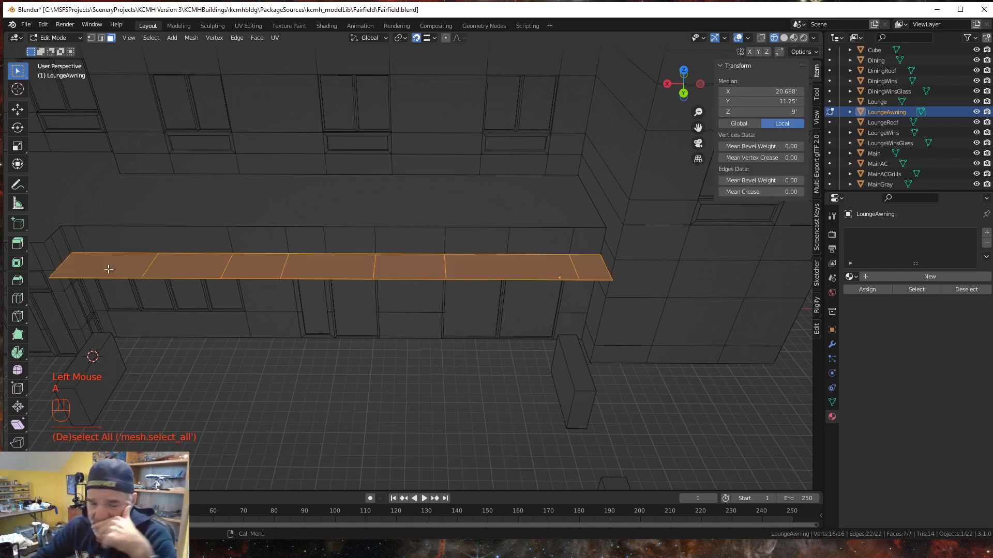
pyautogui.press('i')
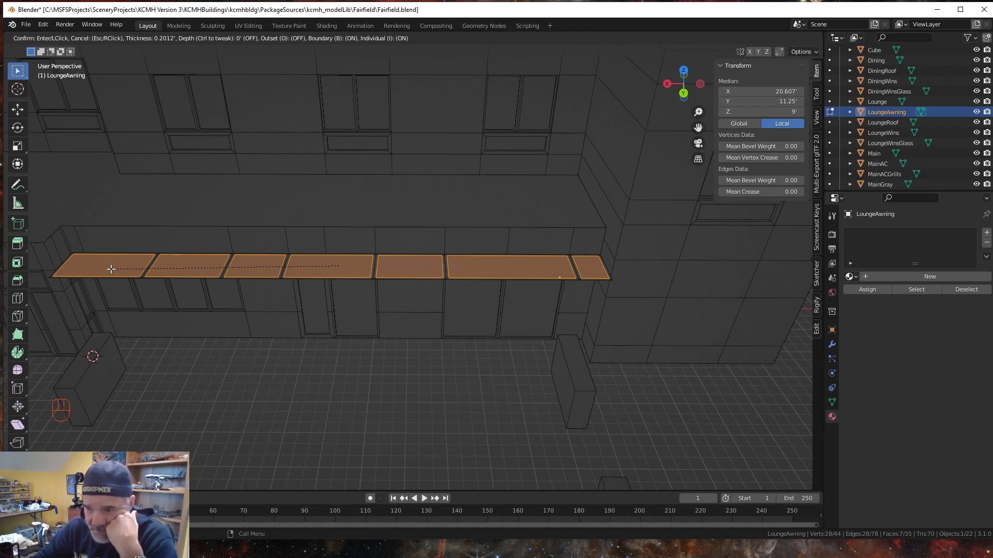
pyautogui.write('.2')
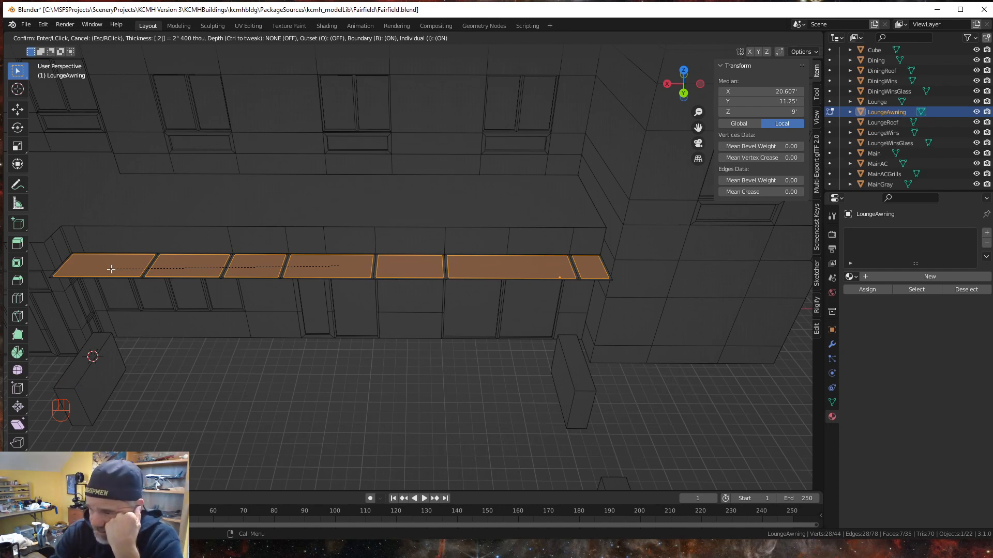
pyautogui.press('KP_Enter')
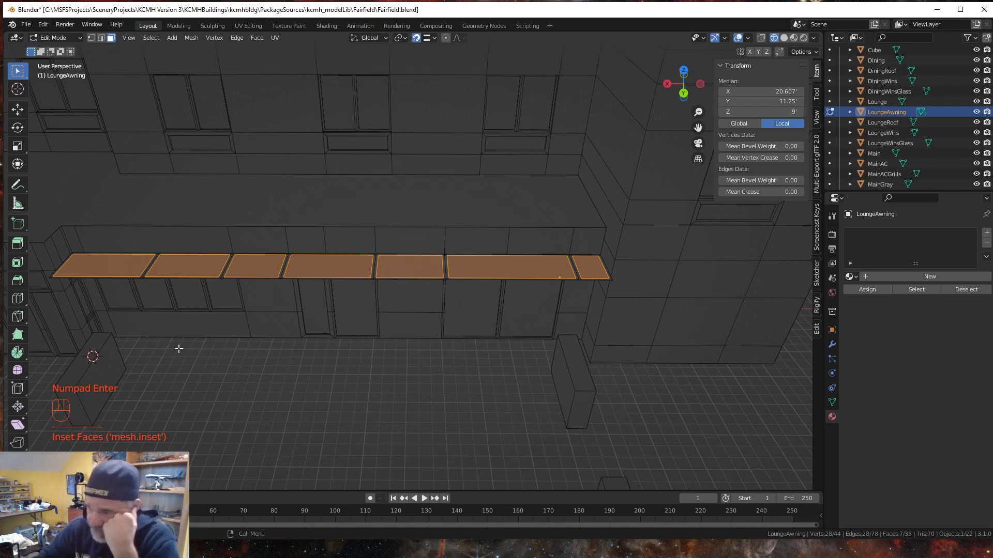
pyautogui.moveTo(243, 446)
pyautogui.mouseDown(button='middle')
pyautogui.moveTo(259, 361)
pyautogui.moveTo(220, 472)
pyautogui.moveTo(236, 435)
pyautogui.mouseUp(button='middle')
pyautogui.scroll(-2, 239, 433)
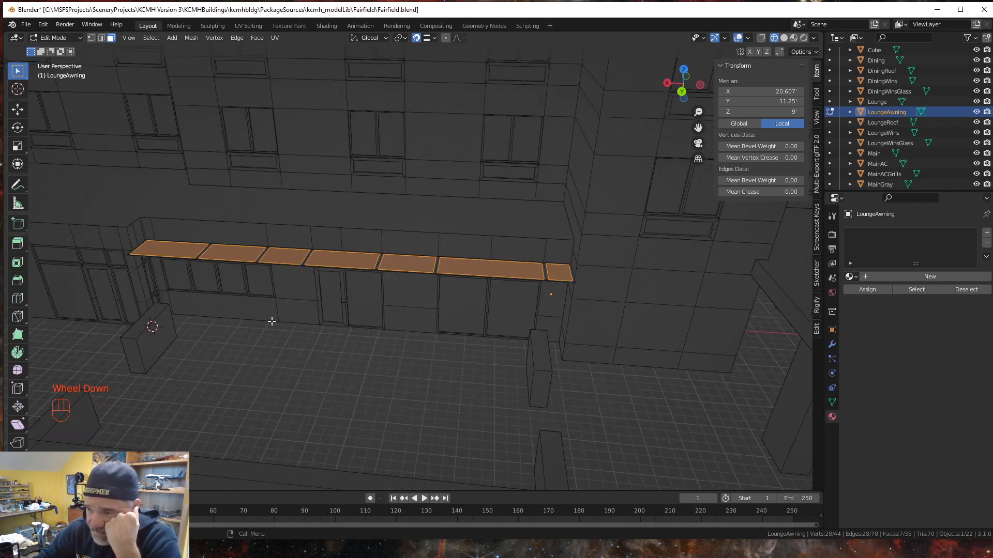
pyautogui.moveTo(227, 363)
pyautogui.mouseDown(button='middle')
pyautogui.moveTo(221, 372)
pyautogui.moveTo(224, 354)
pyautogui.mouseUp(button='middle')
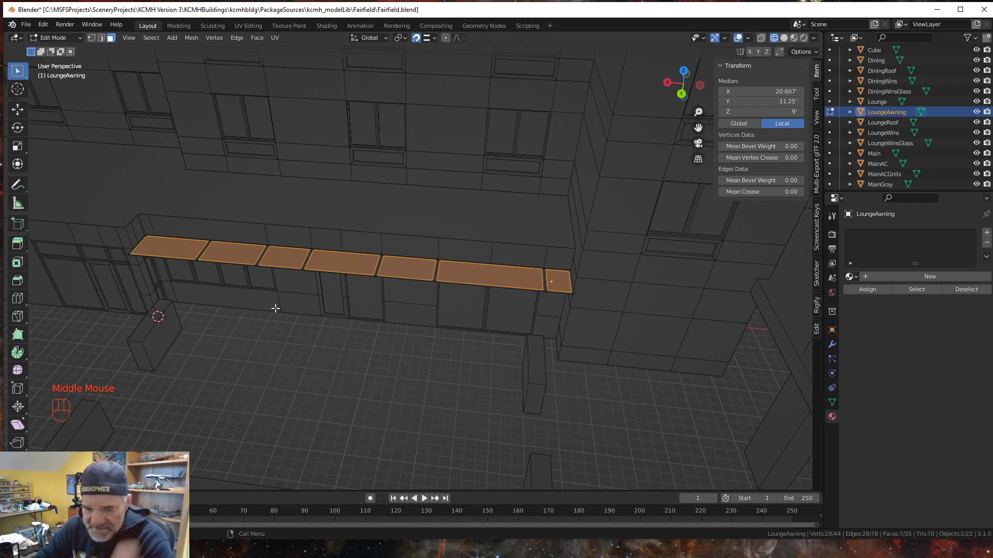
# Step: Separate the inset panel faces into their own object and open that new object for mesh editing
pyautogui.press('p')
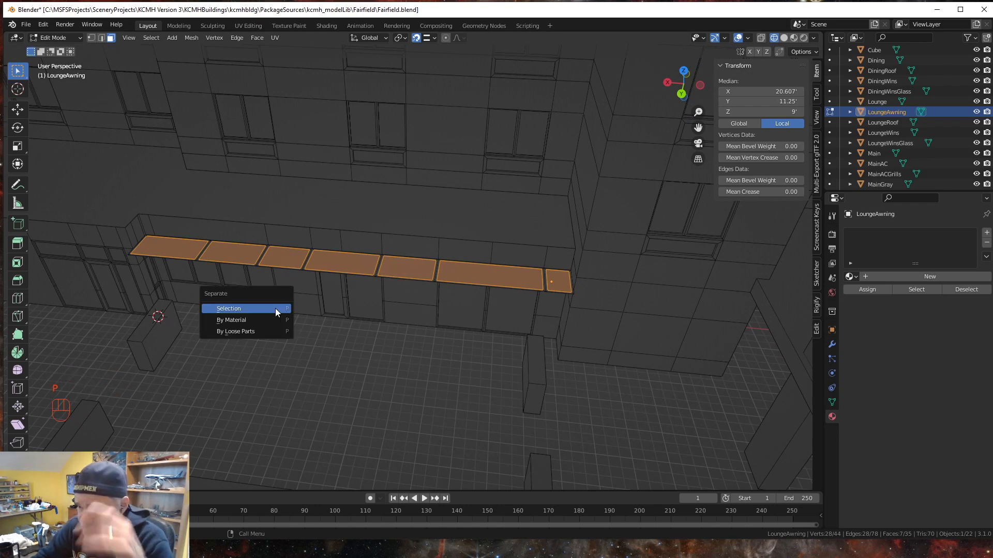
pyautogui.click(275, 309)
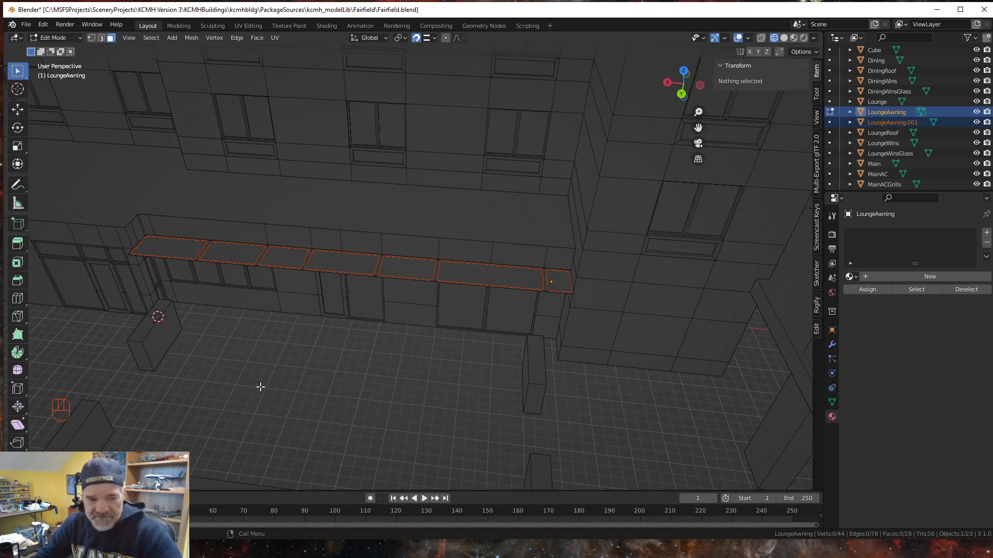
pyautogui.press('Tab')
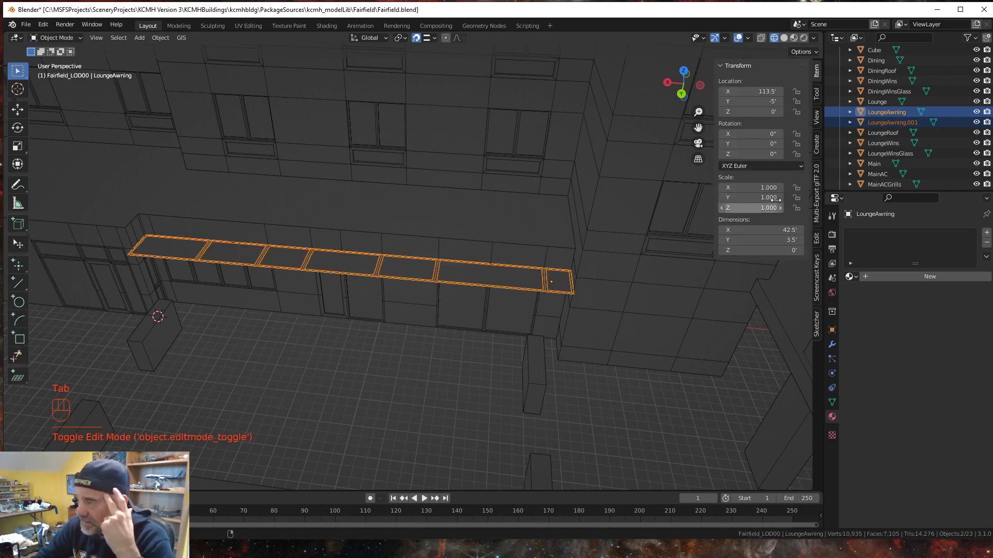
pyautogui.click(888, 122)
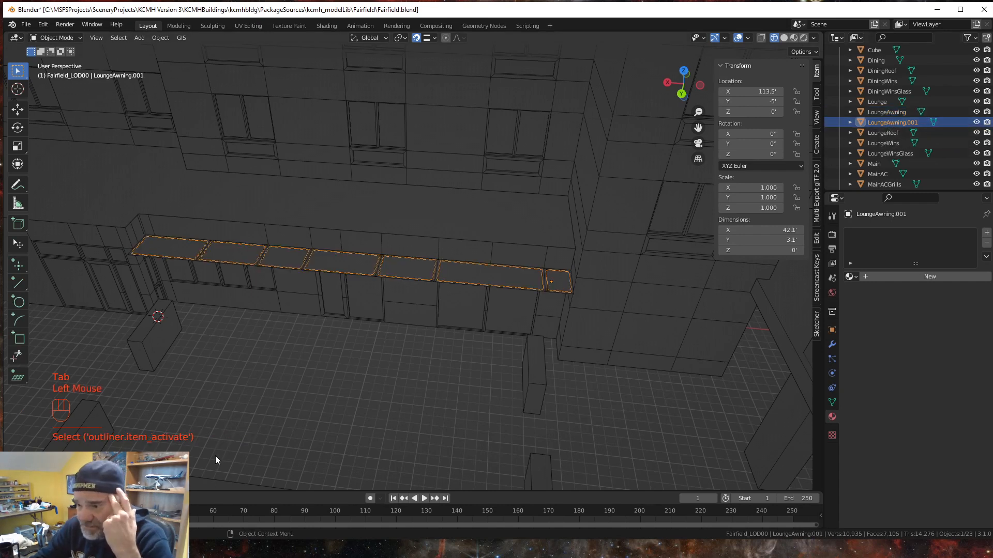
pyautogui.press('Tab')
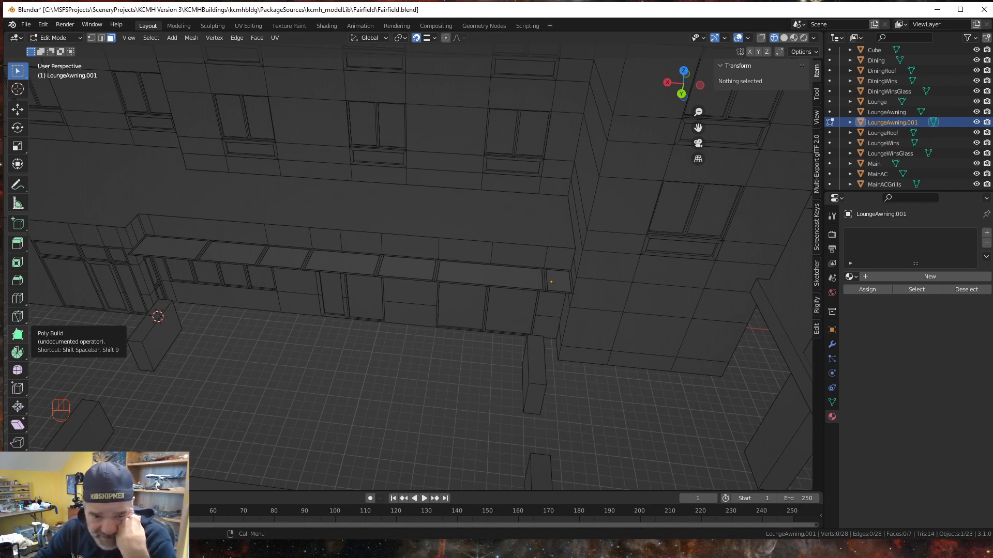
# Step: Switch to the browser and check the awning in the hotel patio photo and the Franklin County Parcel Viewer's aerial image
pyautogui.hotkey('alt', 'Tab')
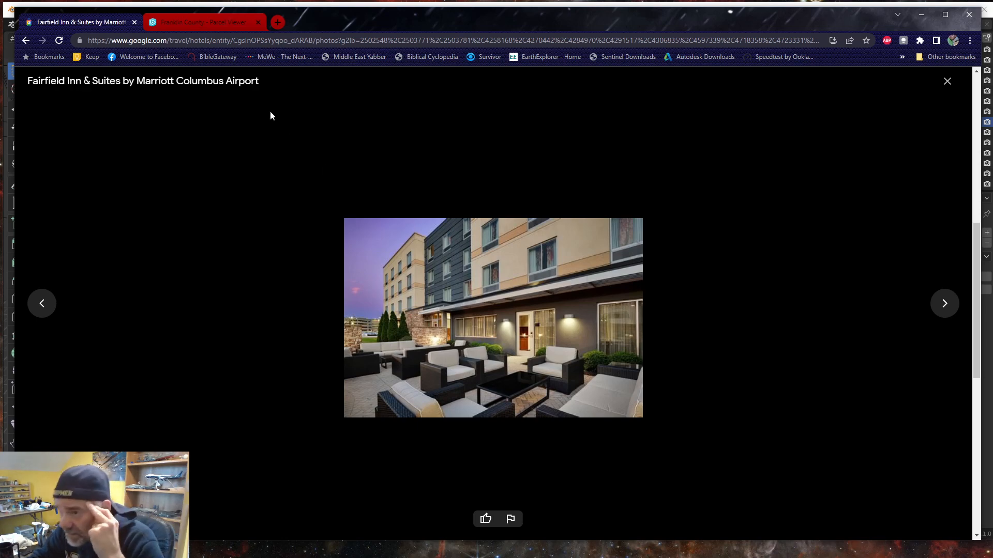
pyautogui.click(175, 30)
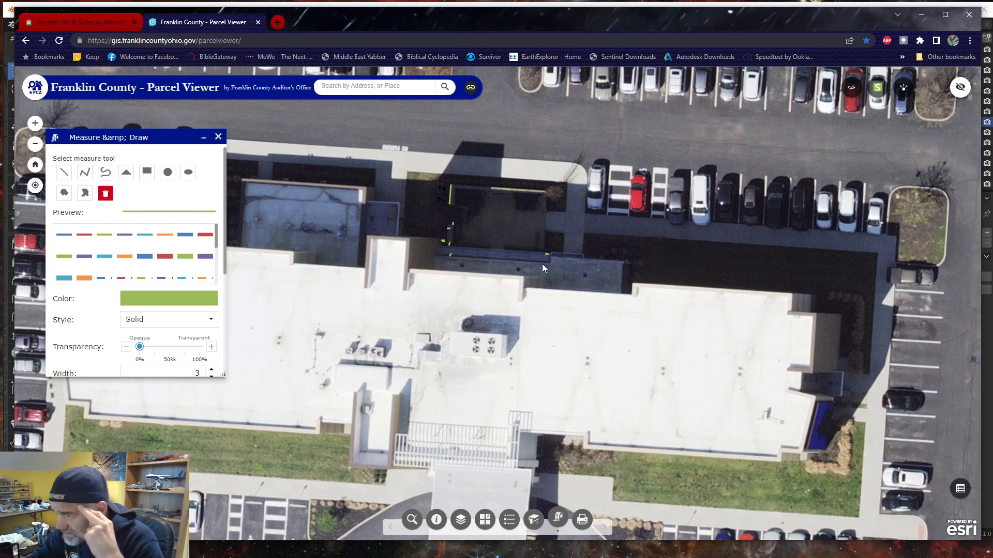
pyautogui.click(921, 15)
# Step: Add 12 evenly spaced lengthwise loop cuts to the separated awning's first panel, at the end beside the 3D cursor
pyautogui.moveTo(192, 331); pyautogui.dragTo(212, 355, button='middle')
pyautogui.keyDown('shift'); pyautogui.moveTo(262, 394); pyautogui.dragTo(461, 426, button='middle'); pyautogui.keyUp('shift')
pyautogui.scroll(3, 436, 383)
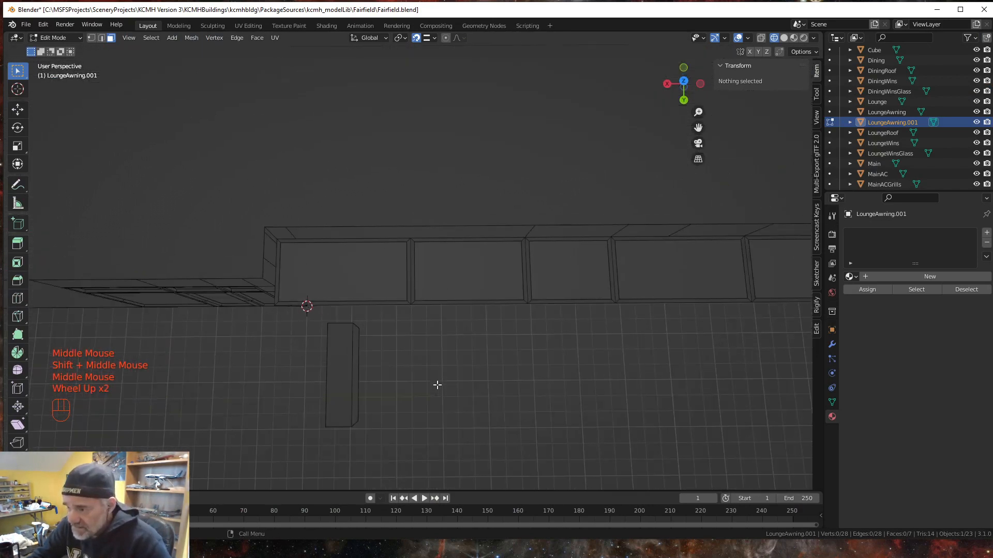
pyautogui.scroll(1, 437, 387)
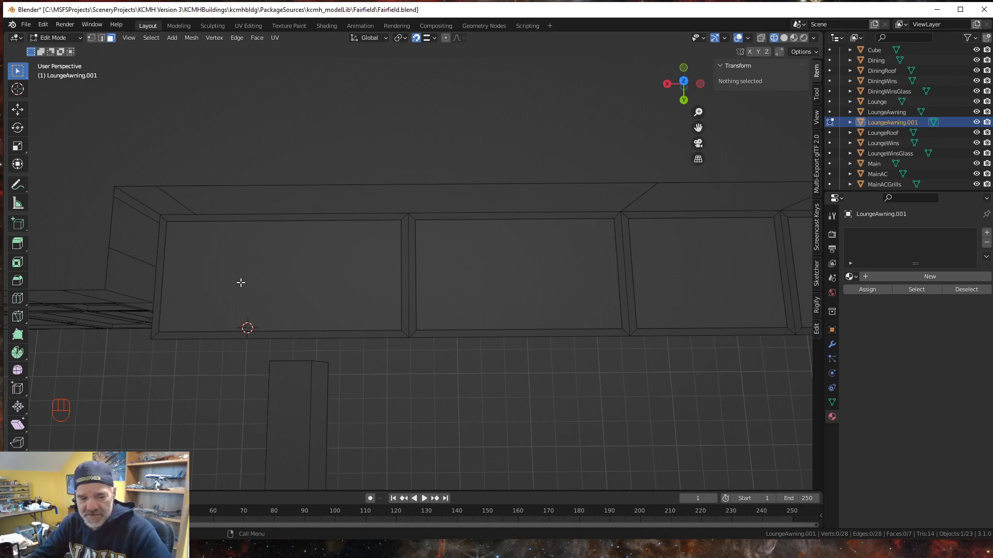
pyautogui.hotkey('ctrl', 'r')
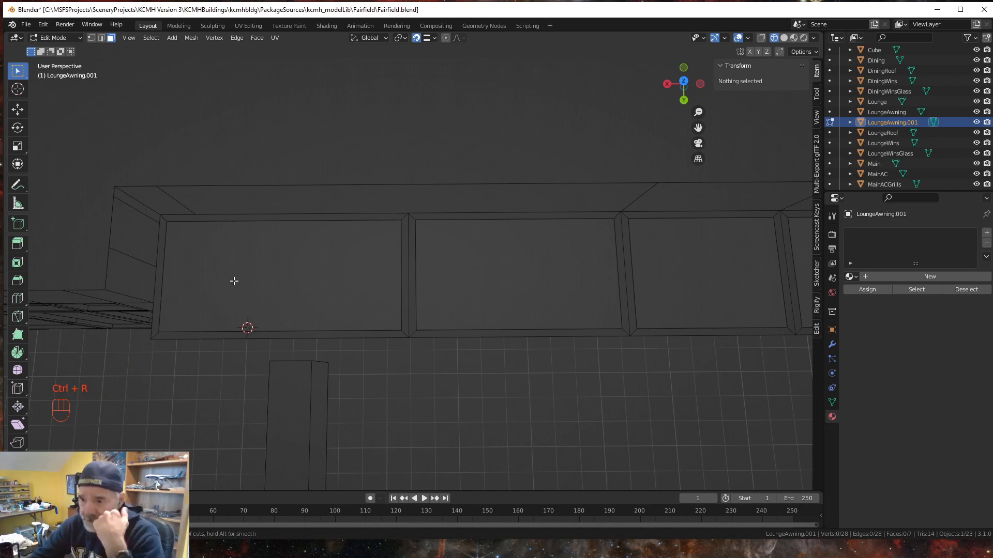
pyautogui.scroll(1, 148, 282)
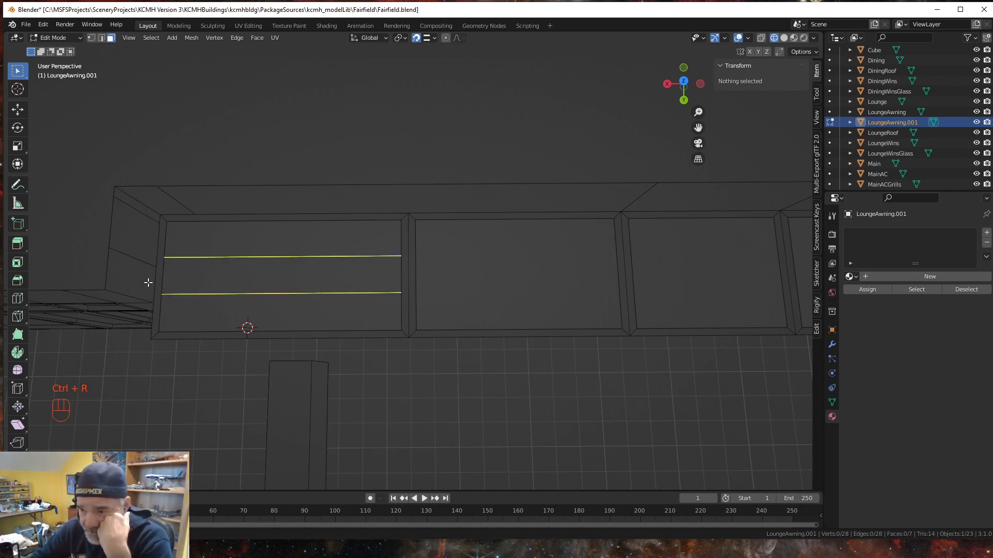
pyautogui.scroll(4, 148, 282)
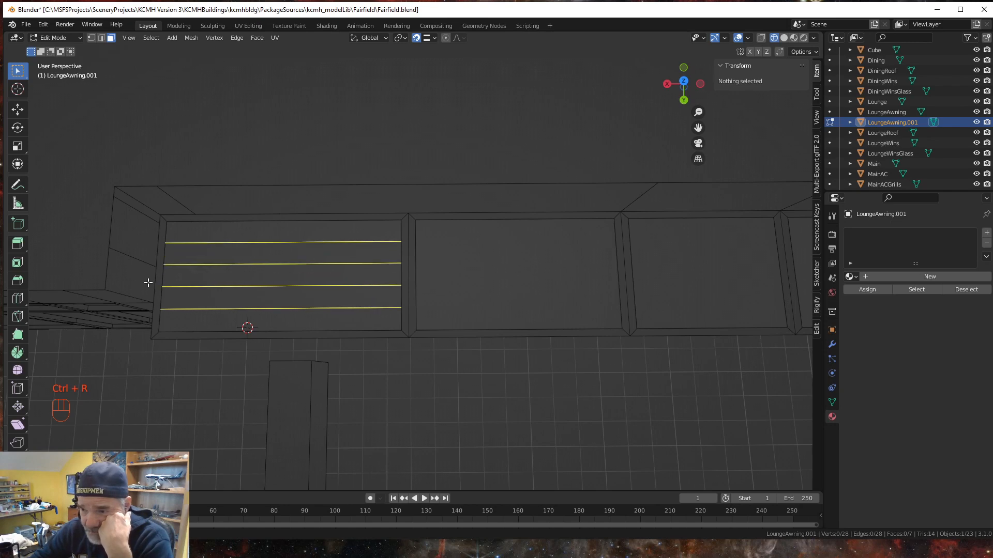
pyautogui.scroll(4, 149, 282)
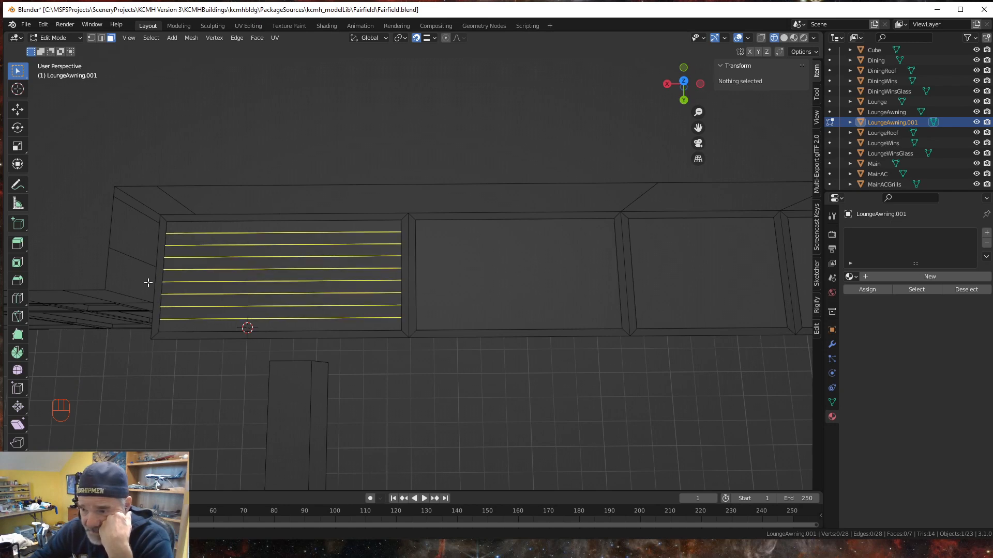
pyautogui.scroll(2, 149, 282)
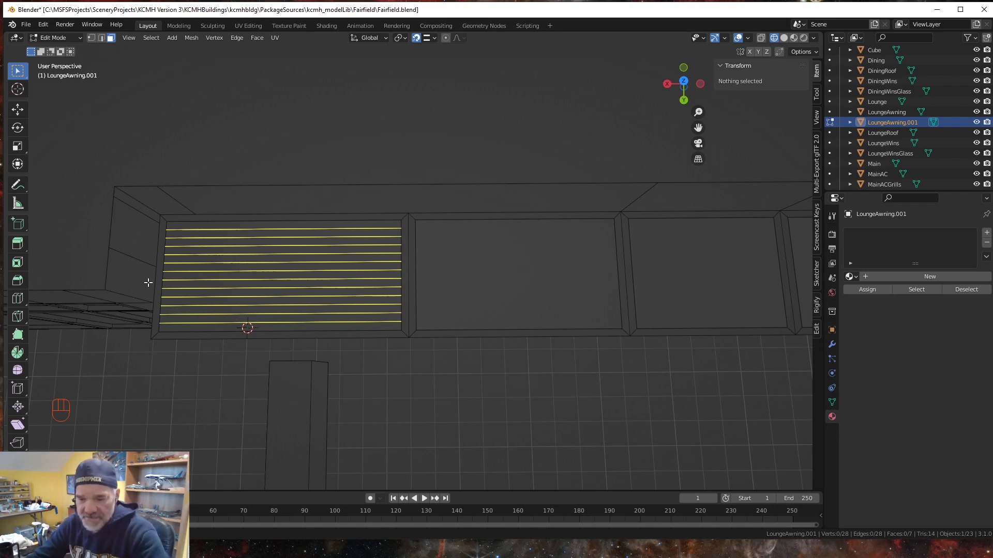
pyautogui.click(149, 283)
pyautogui.press('Escape')
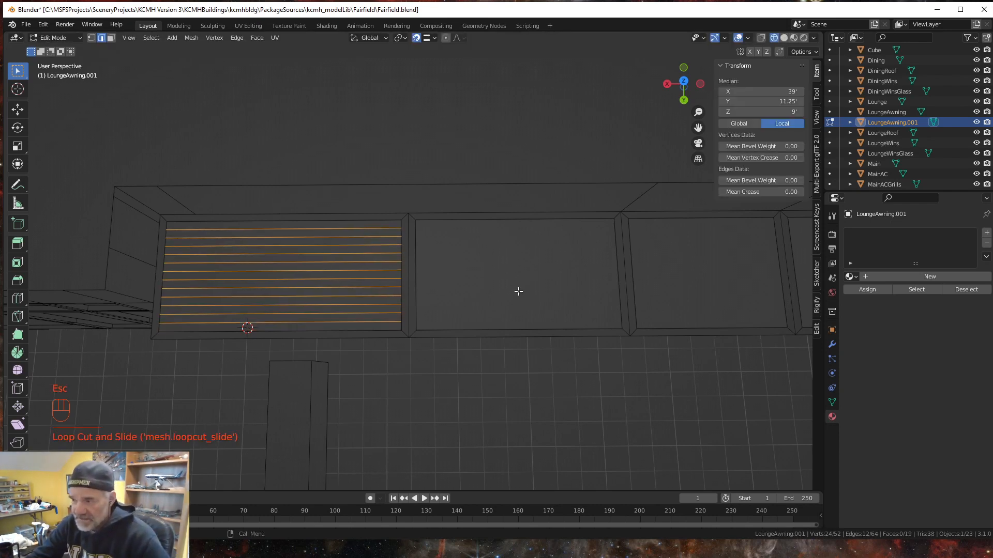
pyautogui.keyDown('shift'); pyautogui.moveTo(523, 315); pyautogui.dragTo(305, 288, button='middle'); pyautogui.keyUp('shift')
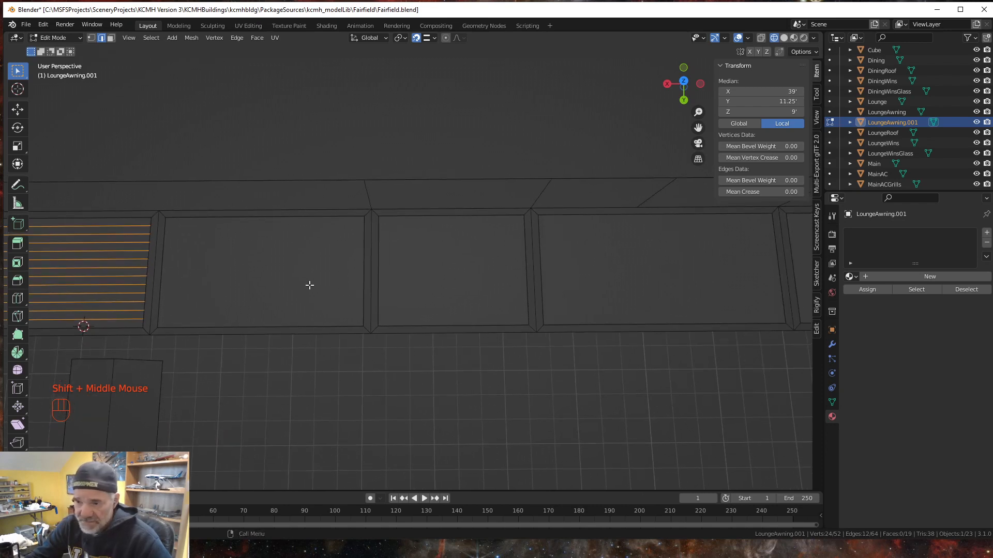
# Step: Add 12 evenly spaced lengthwise loop cuts to the second awning panel, next to the already subdivided first panel
pyautogui.press('ctrl')
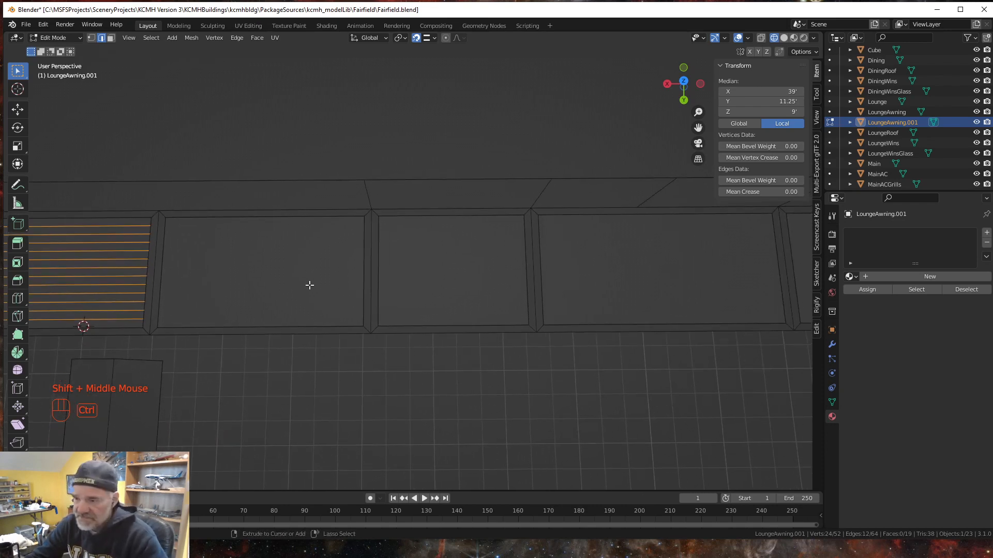
pyautogui.hotkey('ctrl', 'r')
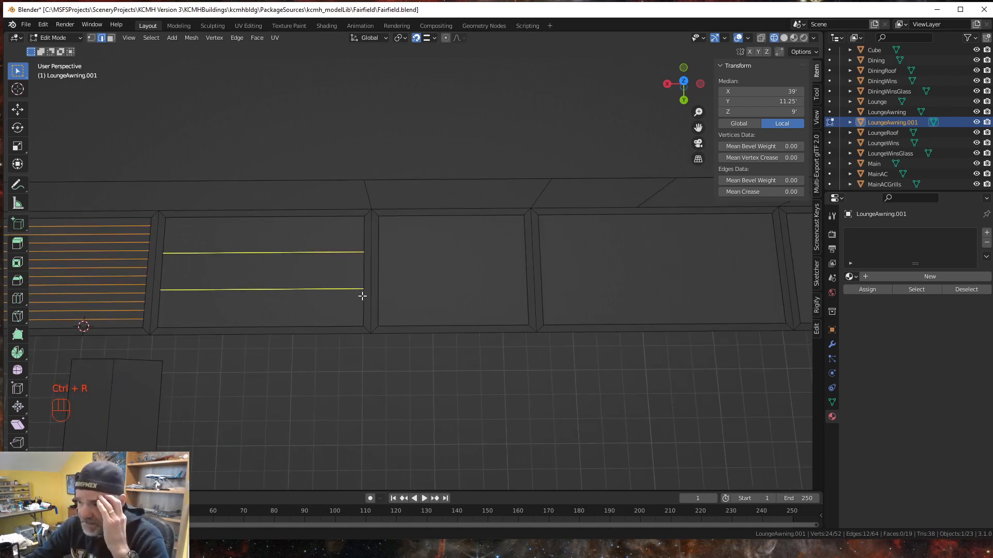
pyautogui.scroll(5, 362, 296)
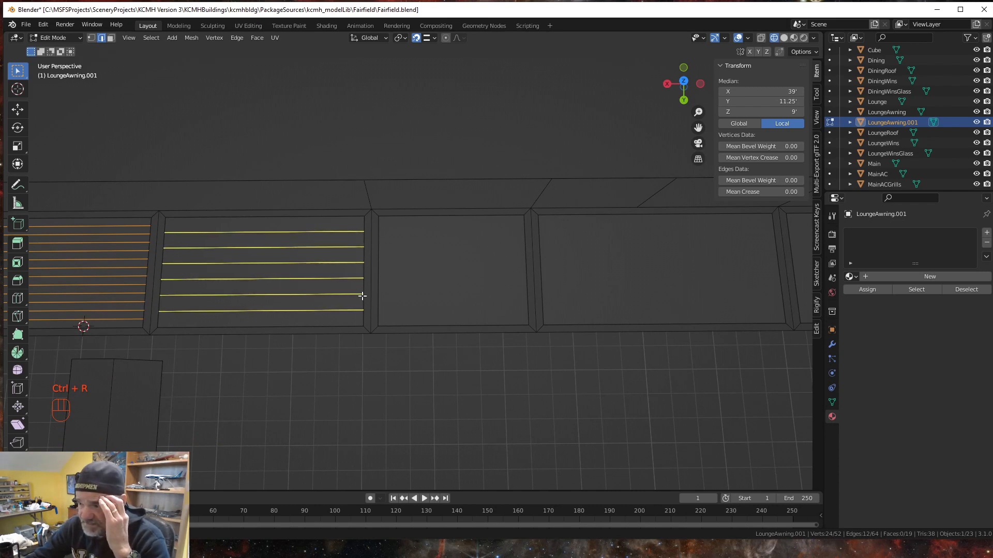
pyautogui.scroll(5, 362, 295)
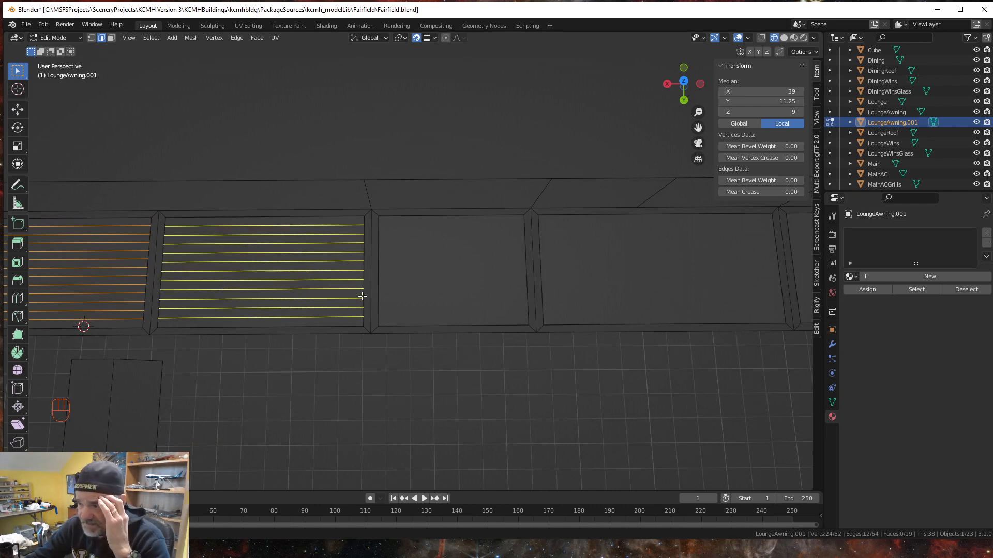
pyautogui.click(362, 296)
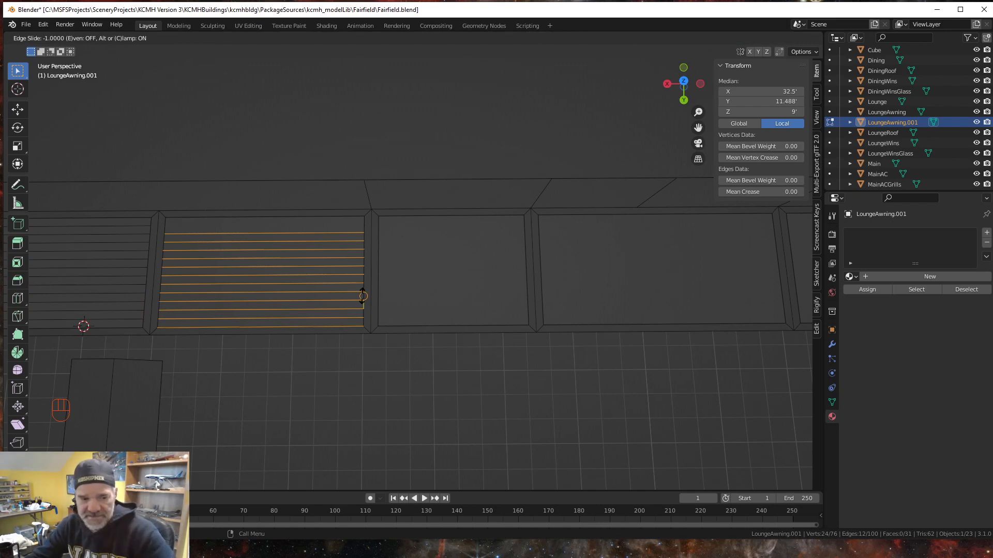
pyautogui.press('Escape')
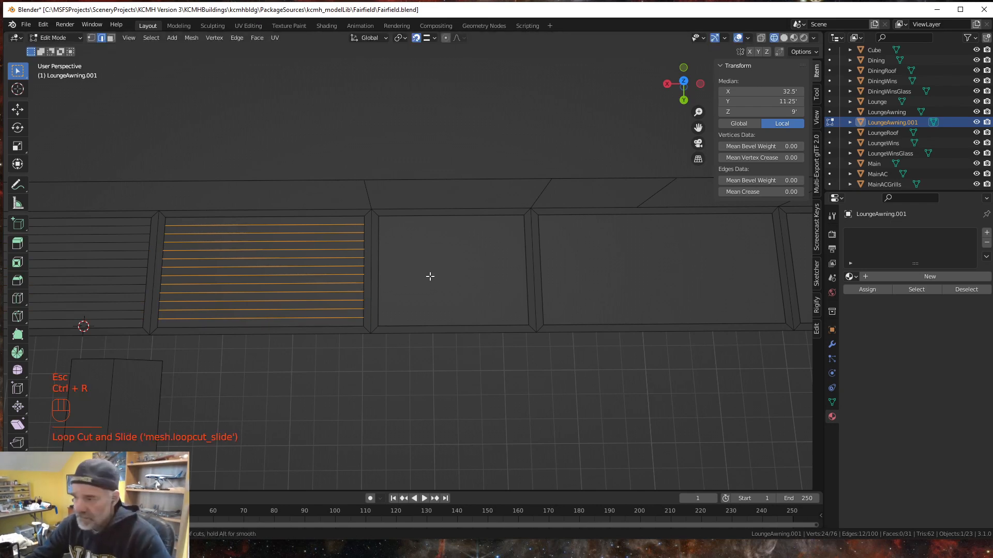
# Step: Divide the third awning panel lengthwise with 12 evenly spaced loop cuts, leaving them centred without sliding
pyautogui.scroll(4, 381, 276)
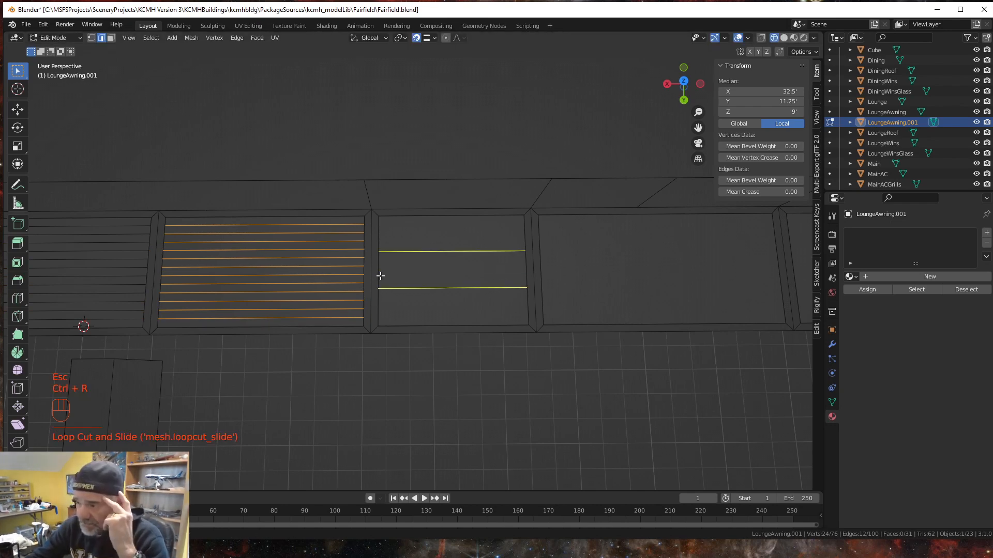
pyautogui.scroll(5, 381, 276)
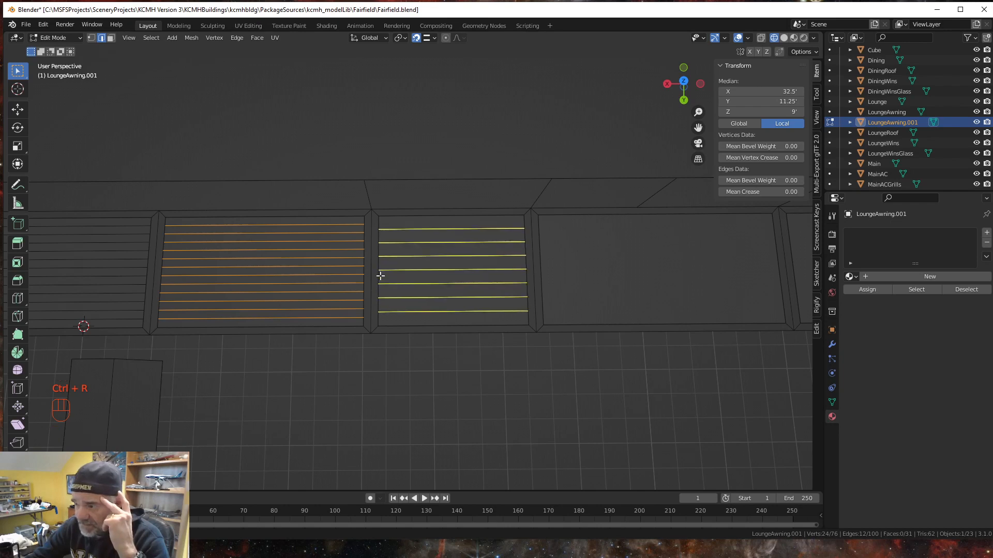
pyautogui.scroll(2, 380, 276)
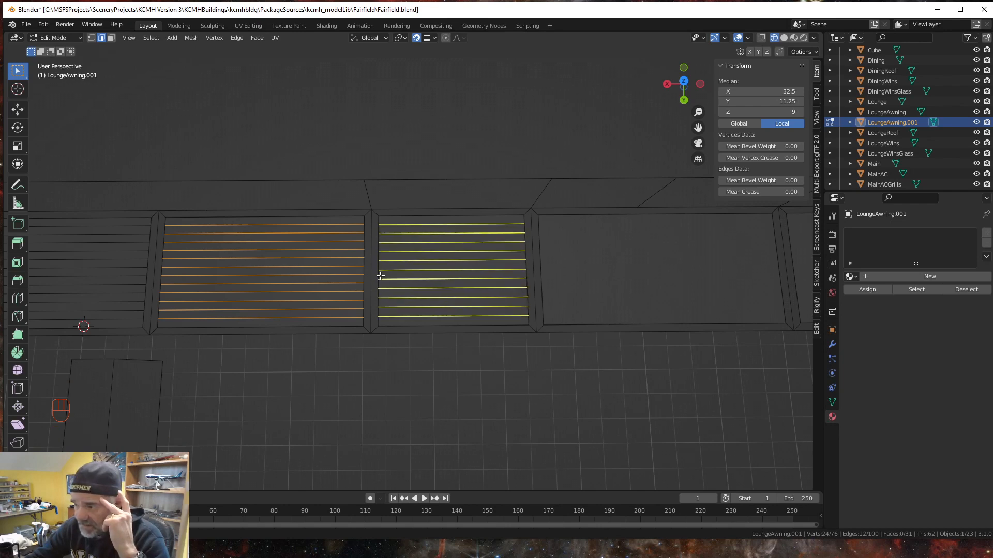
pyautogui.click(381, 276)
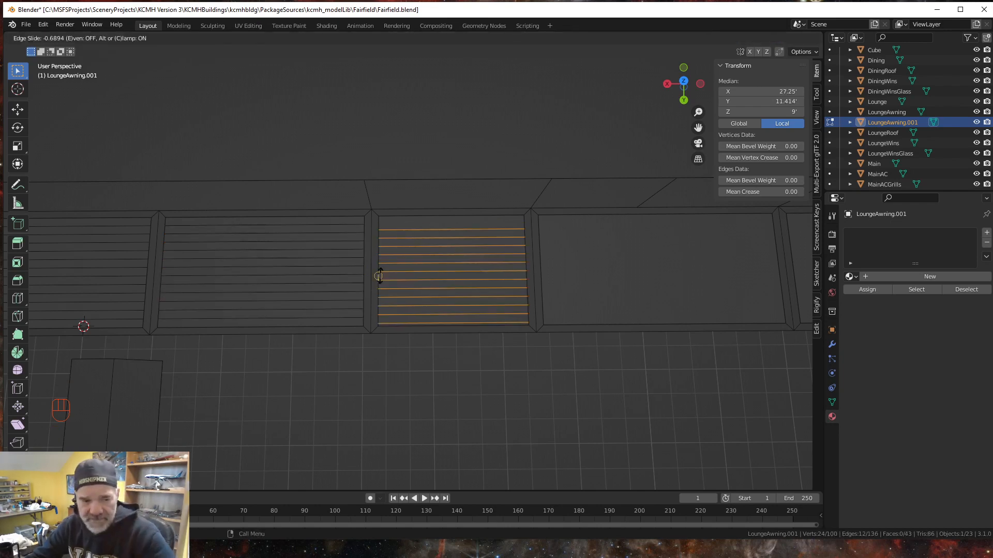
pyautogui.press('Escape')
# Step: Add 12 evenly spaced lengthwise loop cuts to the fourth awning panel, without any edge slide
pyautogui.hotkey('ctrl', 'r')
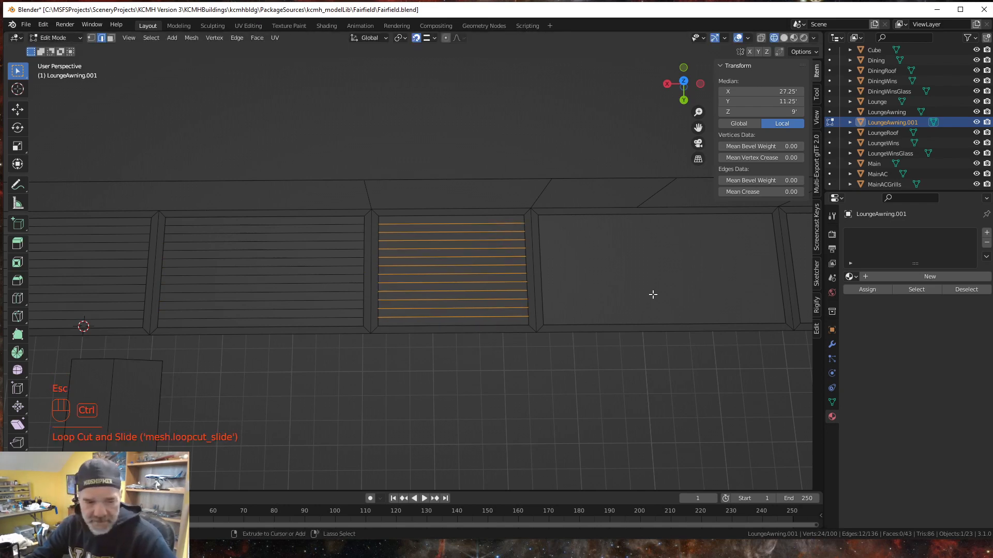
pyautogui.scroll(1, 546, 281)
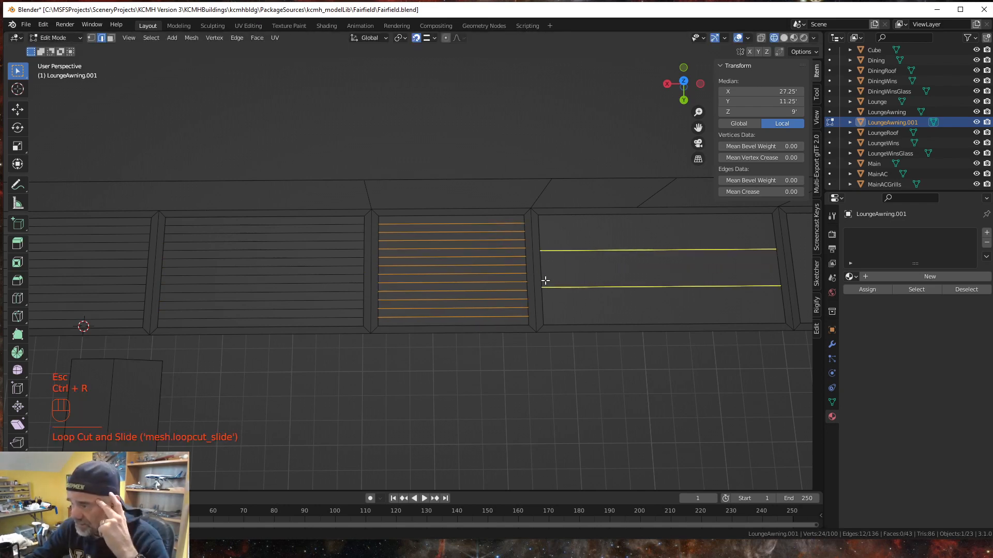
pyautogui.scroll(4, 546, 281)
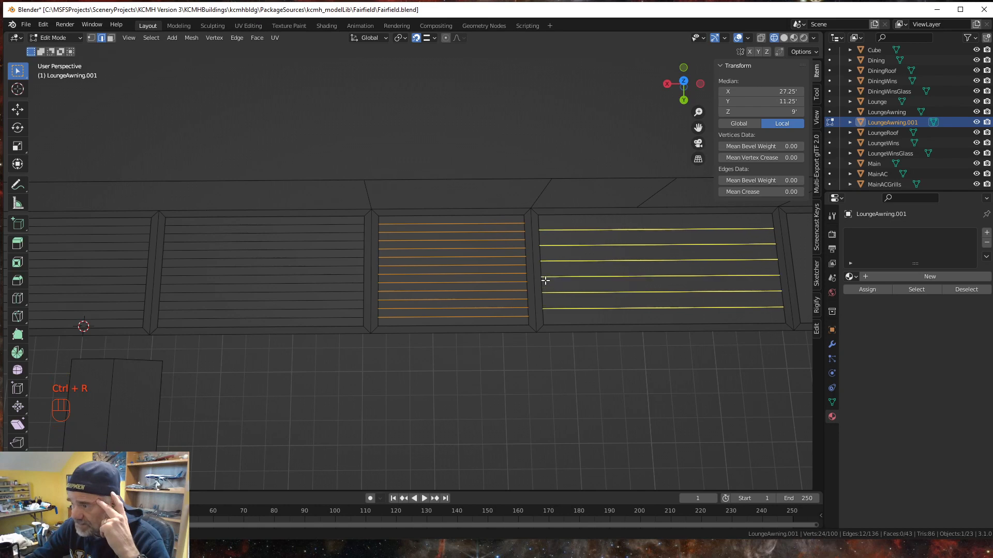
pyautogui.scroll(5, 545, 280)
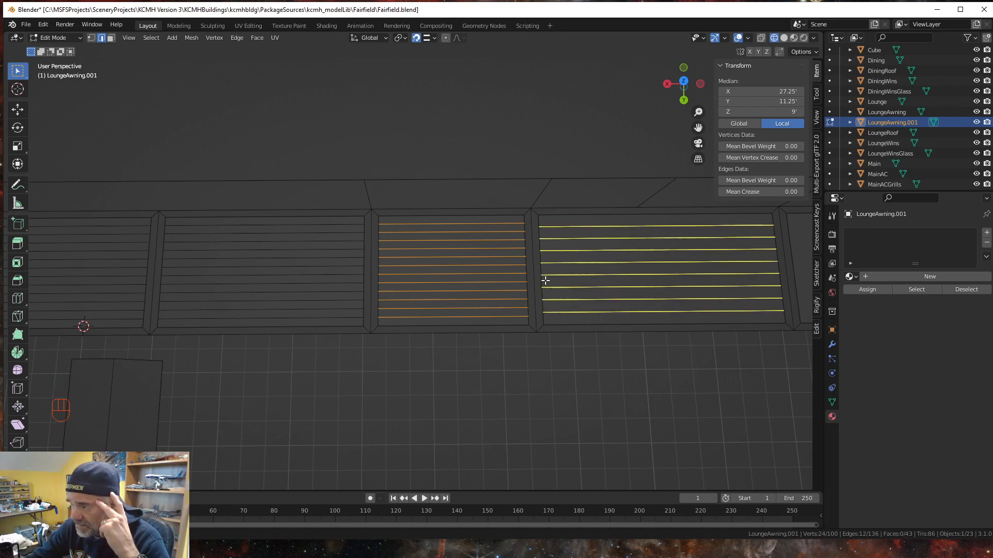
pyautogui.scroll(1, 545, 281)
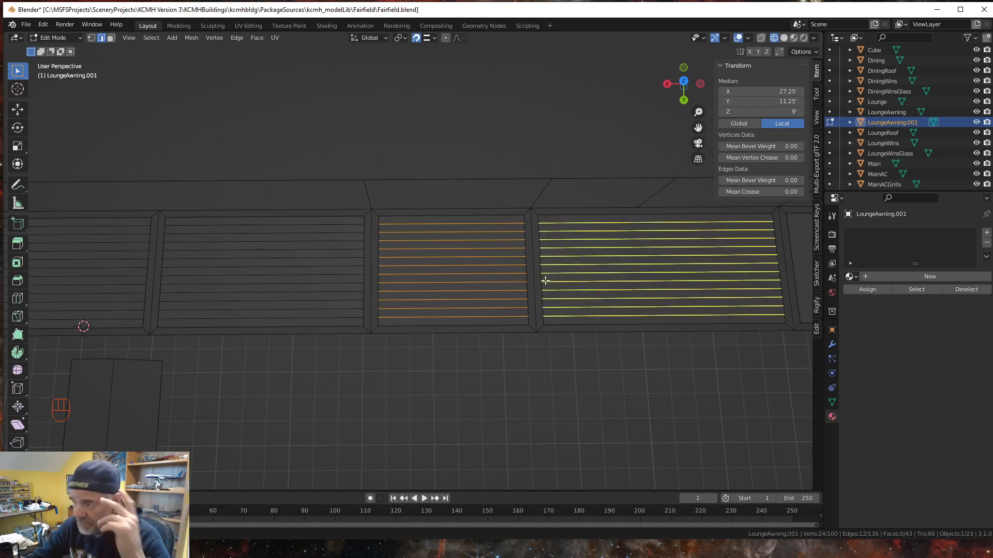
pyautogui.click(546, 280)
pyautogui.press('Escape')
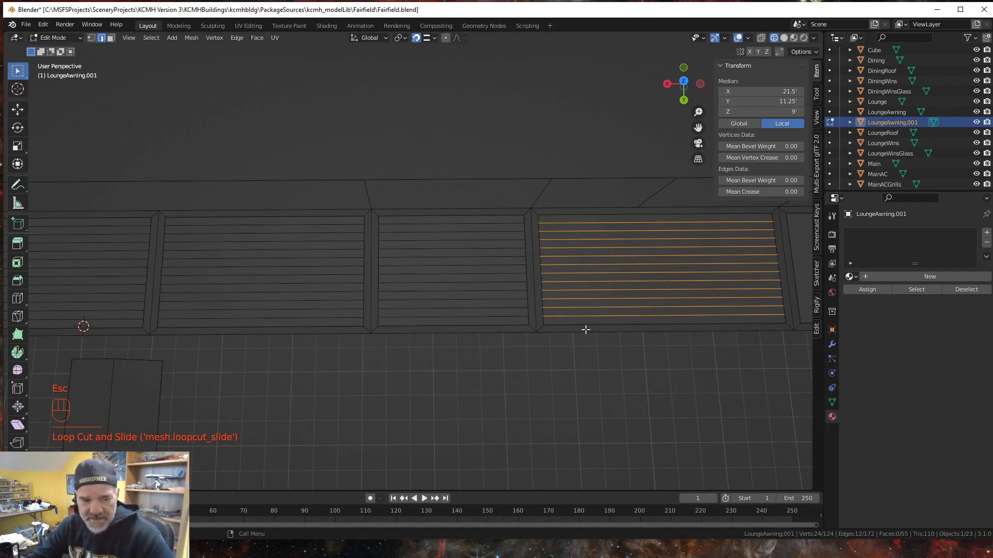
# Step: Subdivide the fifth awning panel with 12 evenly spaced lengthwise loop cuts
pyautogui.keyDown('shift'); pyautogui.moveTo(701, 326); pyautogui.dragTo(177, 315, button='middle'); pyautogui.keyUp('shift')
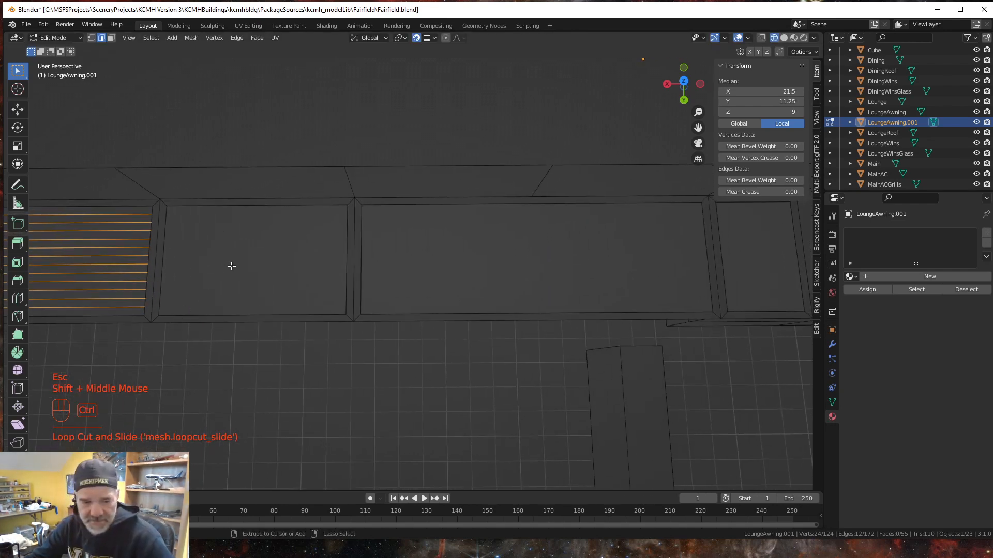
pyautogui.hotkey('ctrl', 'r')
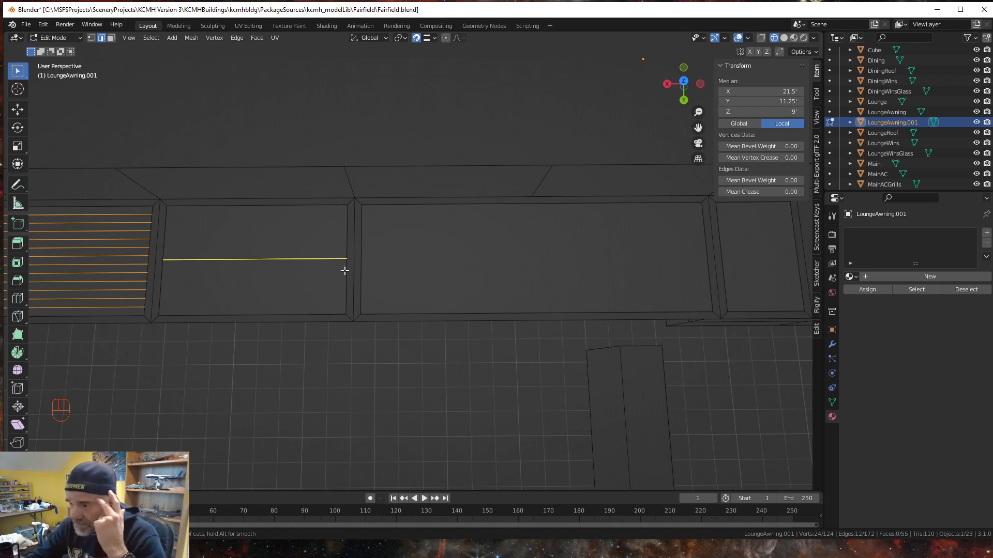
pyautogui.scroll(3, 344, 271)
pyautogui.scroll(5, 344, 271)
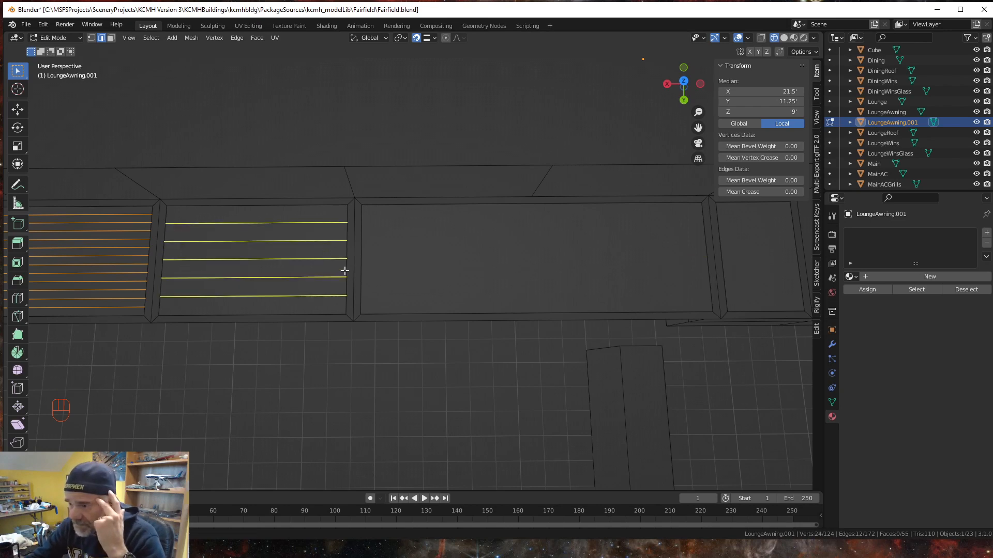
pyautogui.scroll(3, 344, 270)
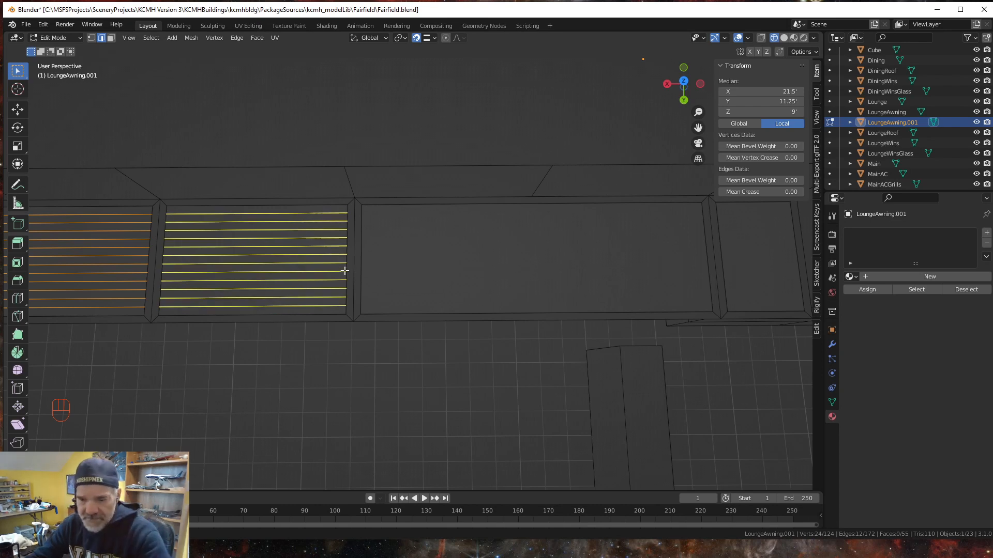
pyautogui.click(345, 270)
pyautogui.press('Escape')
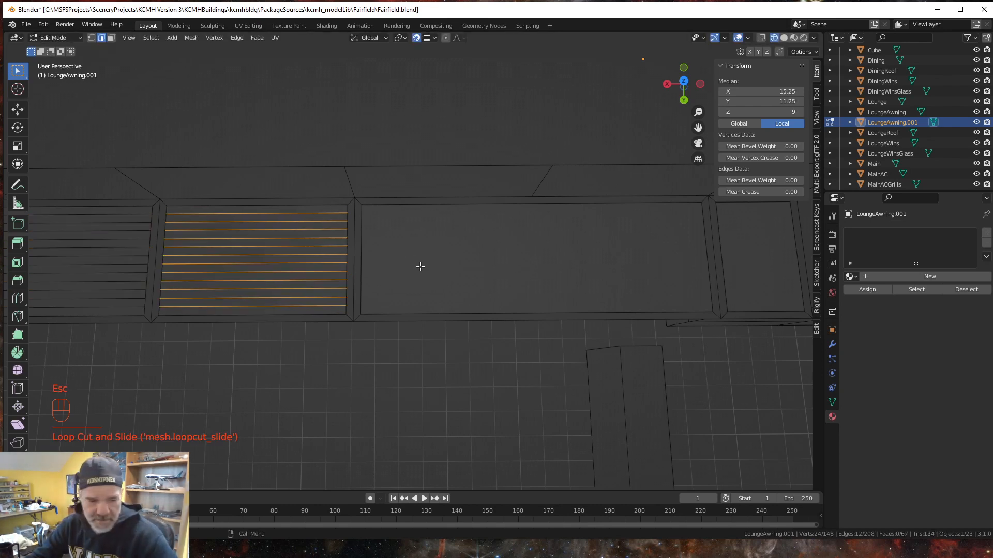
# Step: Add 12 evenly spaced lengthwise loop cuts to the long sixth awning panel
pyautogui.hotkey('ctrl', 'r')
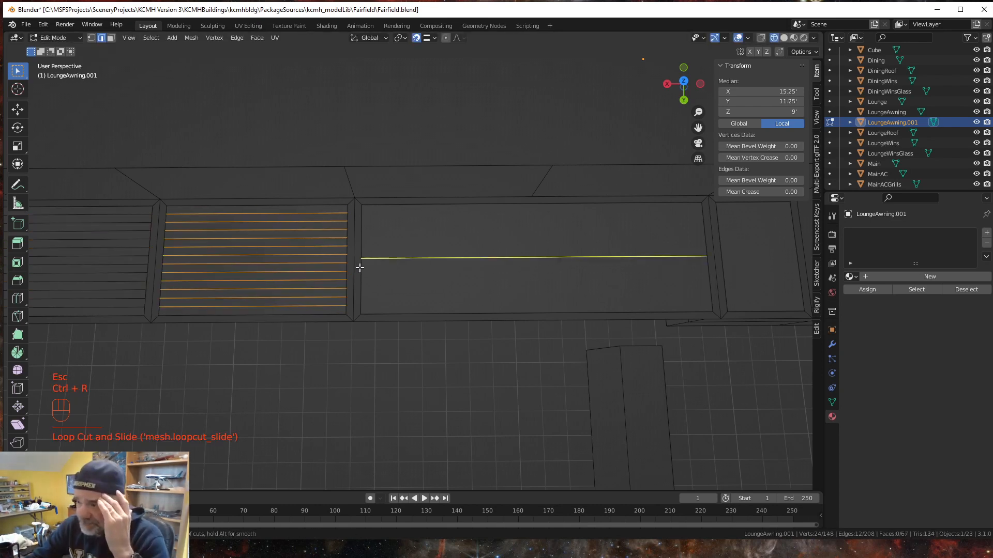
pyautogui.scroll(5, 359, 267)
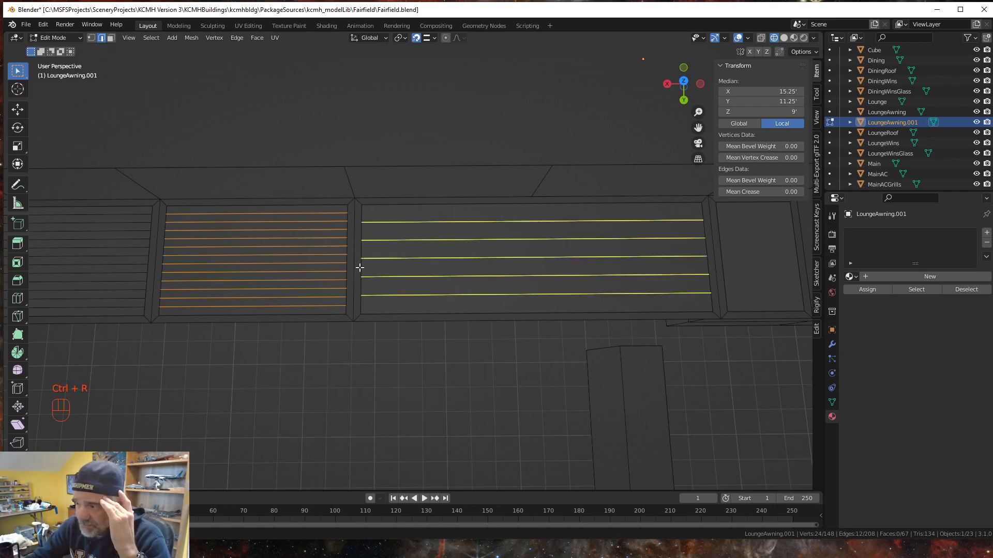
pyautogui.scroll(4, 360, 267)
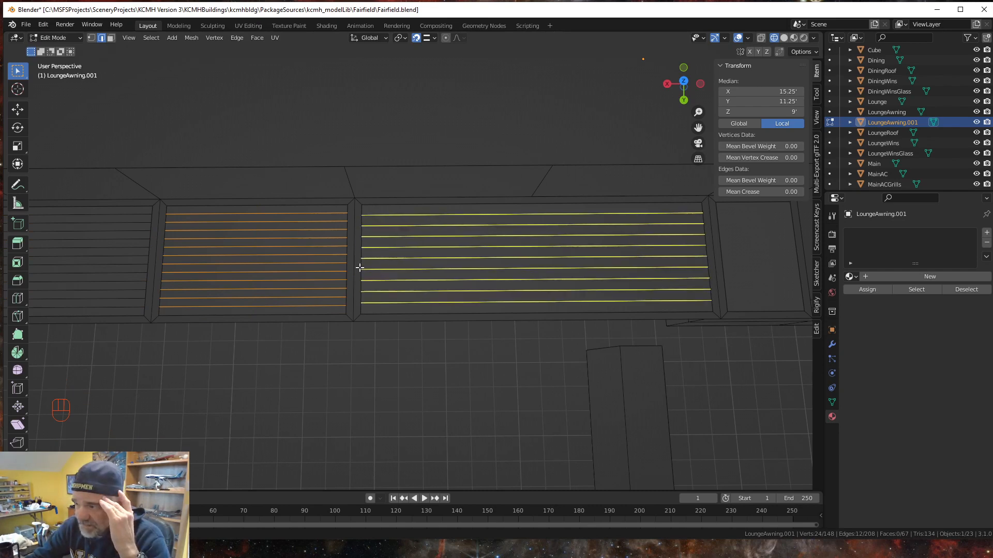
pyautogui.scroll(2, 359, 268)
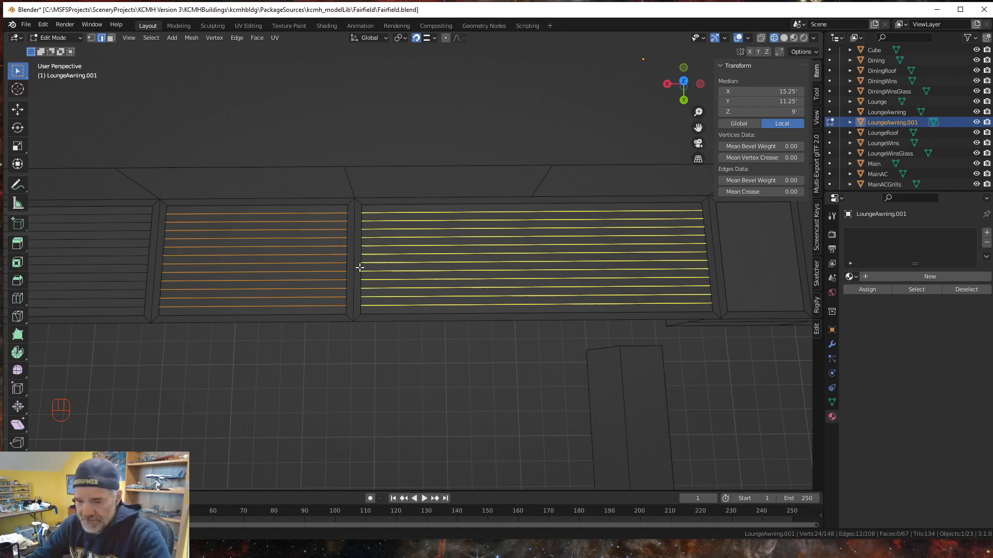
pyautogui.click(359, 267)
pyautogui.press('Escape')
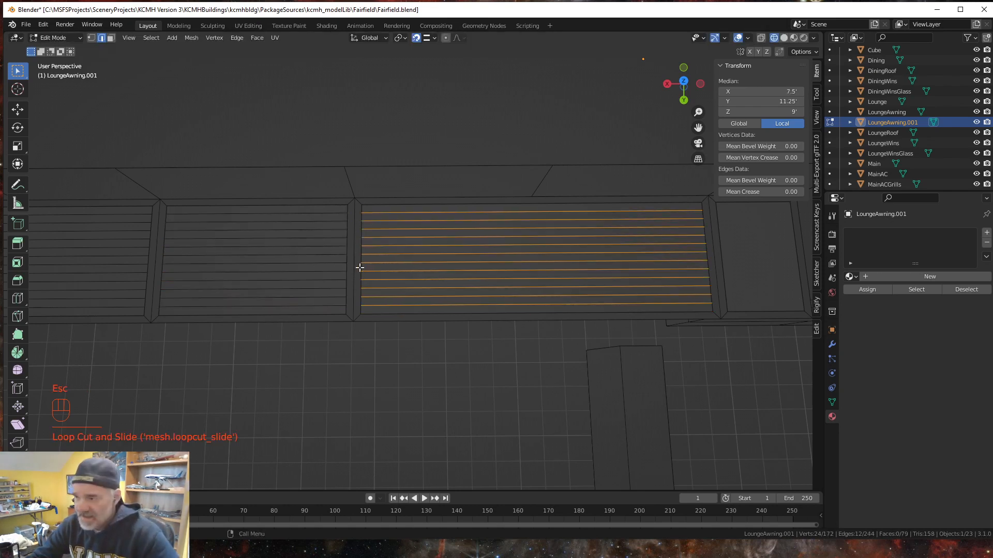
# Step: Add 12 evenly spaced lengthwise loop cuts to the short seventh panel at the far end of the awning
pyautogui.keyDown('shift'); pyautogui.moveTo(652, 348); pyautogui.dragTo(503, 288, button='middle'); pyautogui.keyUp('shift')
pyautogui.hotkey('ctrl', 'r')
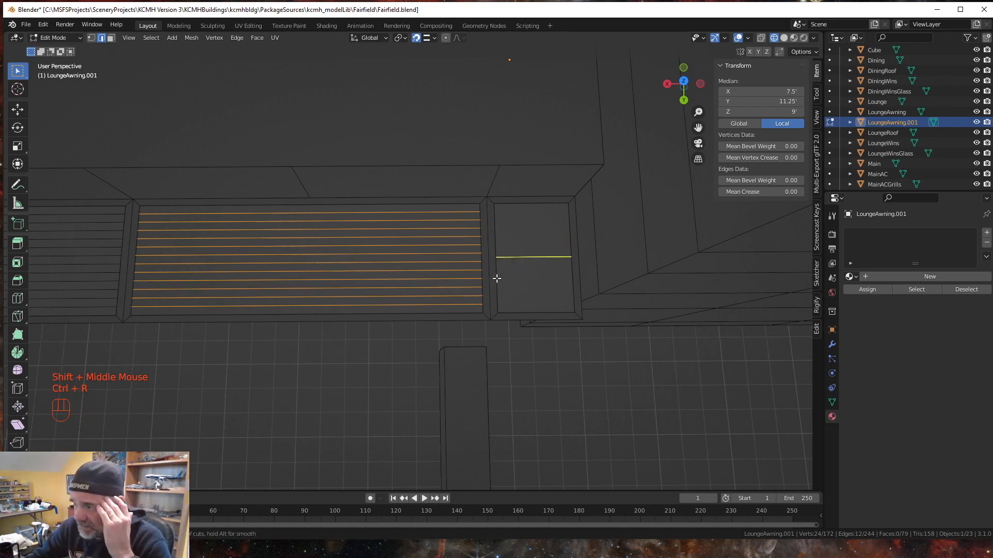
pyautogui.scroll(2, 496, 279)
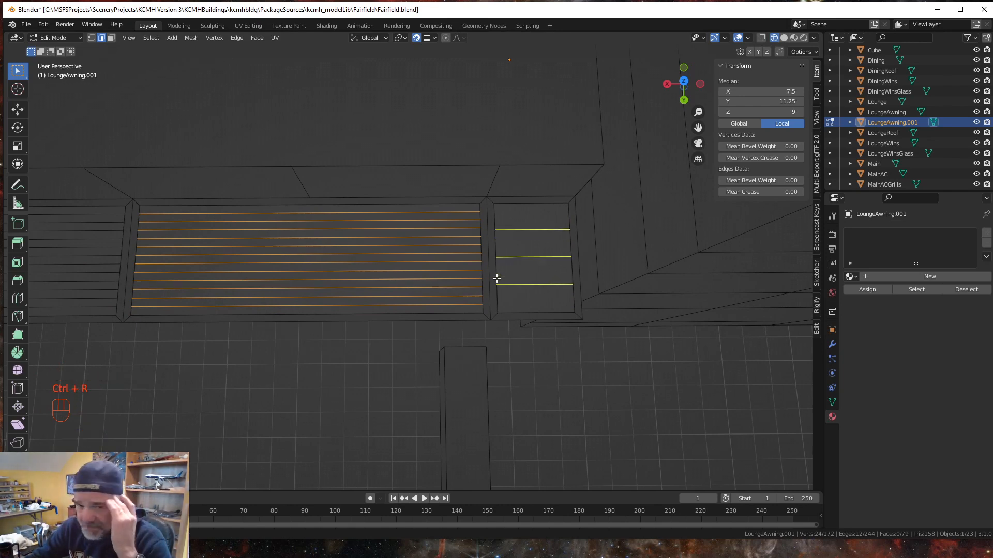
pyautogui.scroll(4, 496, 278)
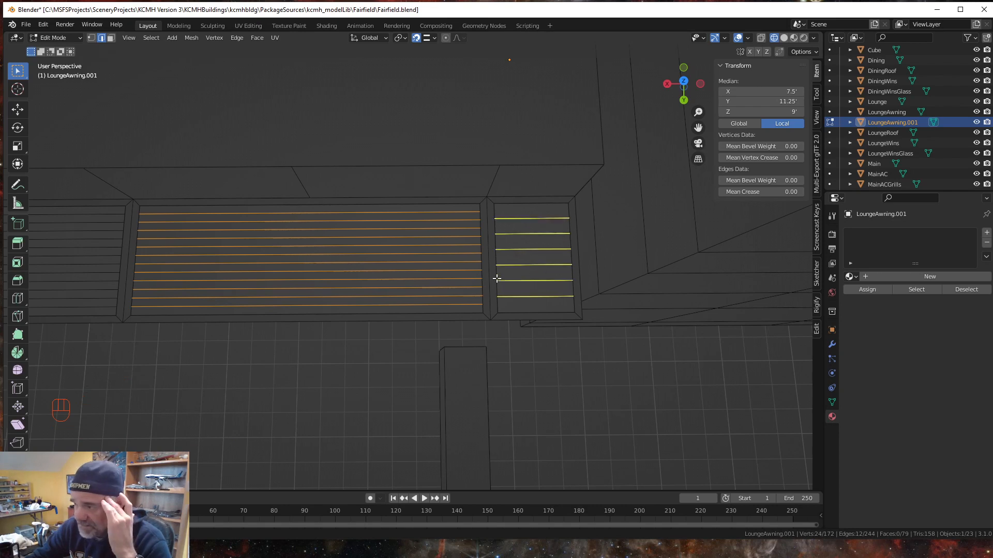
pyautogui.scroll(4, 496, 279)
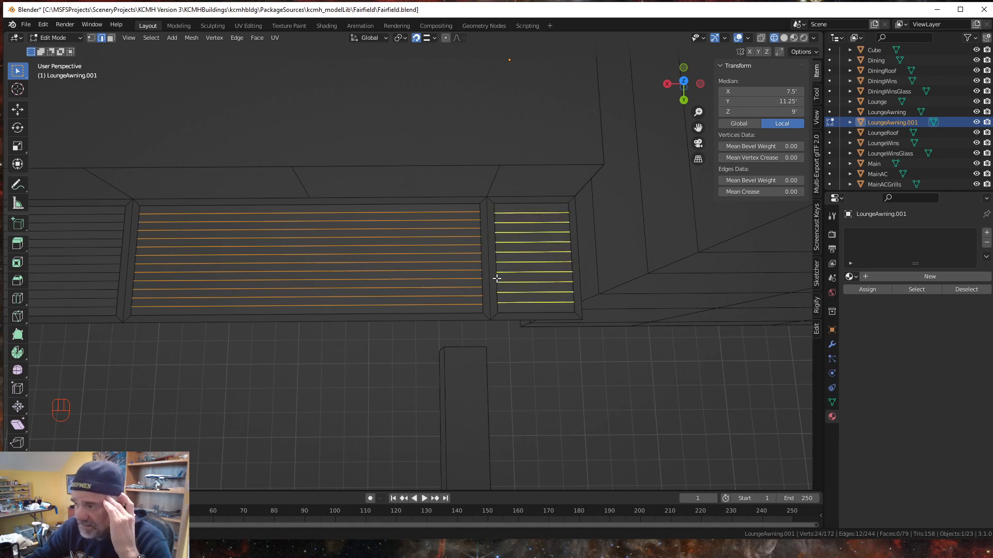
pyautogui.scroll(1, 497, 278)
pyautogui.click(497, 279)
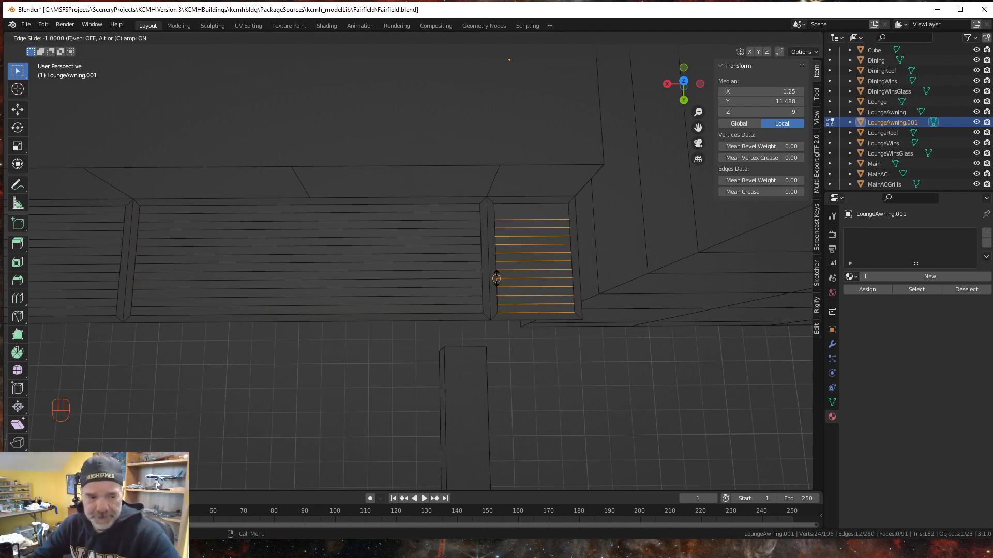
pyautogui.press('Escape')
# Step: Return to the awning's first panels near the 3D cursor and switch mesh selection to face mode
pyautogui.scroll(-2, 366, 373)
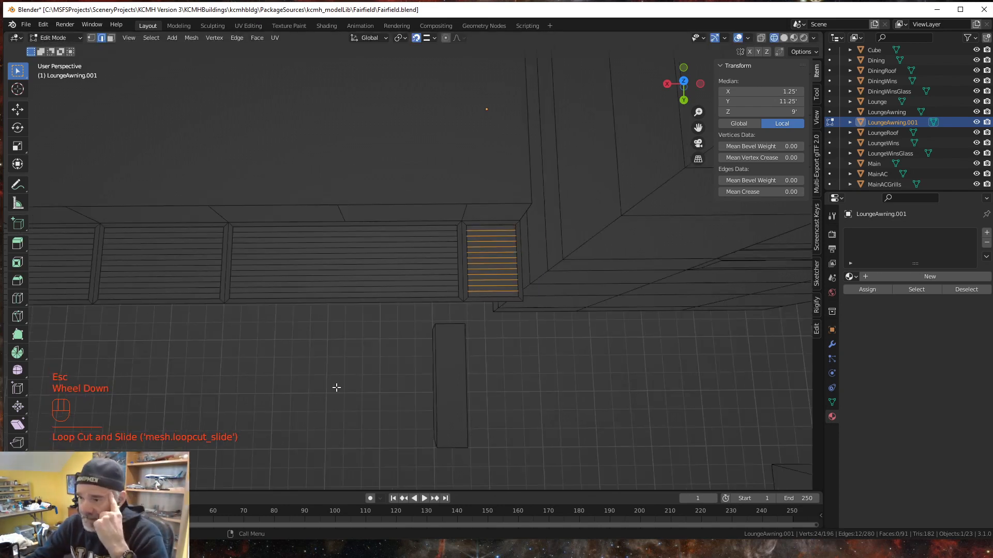
pyautogui.moveTo(336, 388); pyautogui.dragTo(573, 392, button='middle')
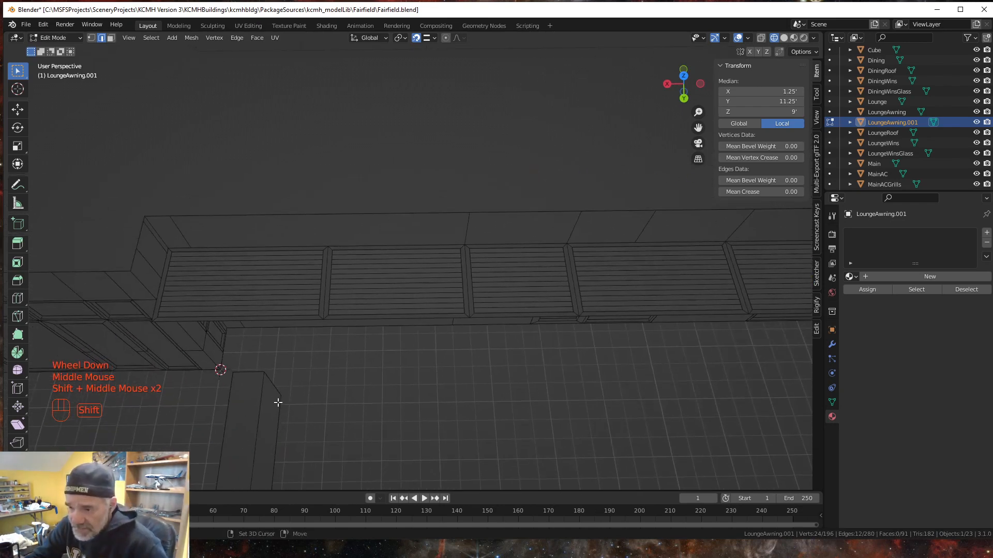
pyautogui.keyDown('shift'); pyautogui.moveTo(277, 401); pyautogui.dragTo(320, 370, button='middle'); pyautogui.keyUp('shift')
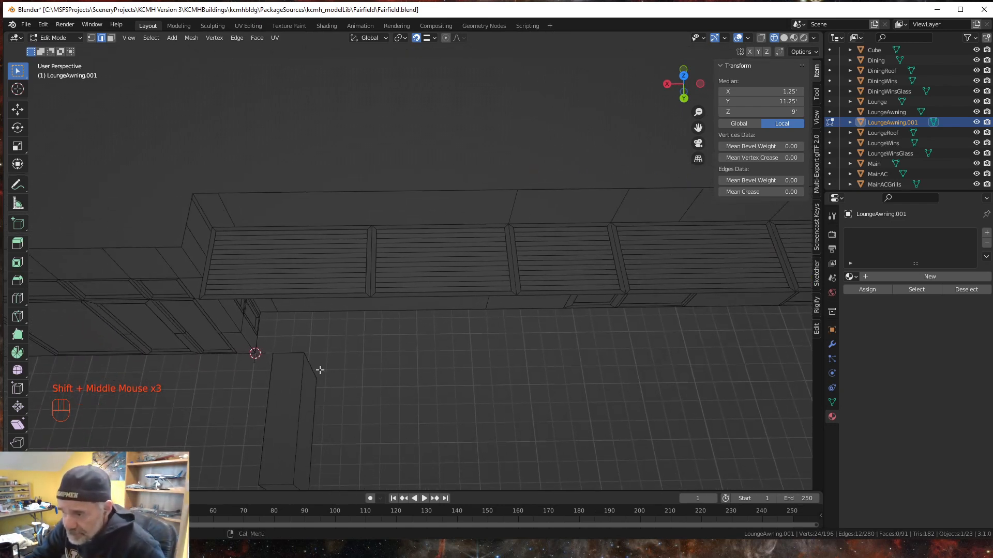
pyautogui.click(111, 37)
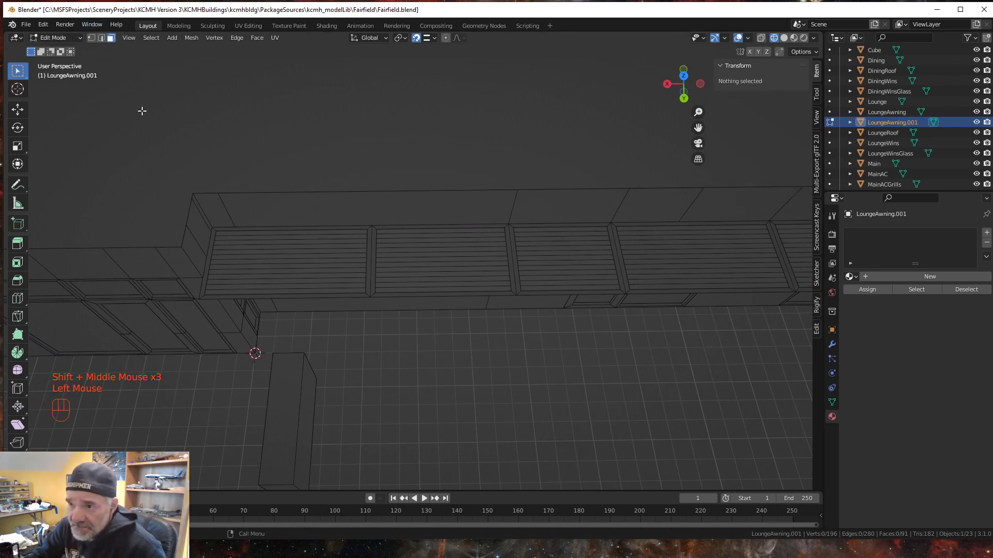
# Step: Delete every other lengthwise strip in all seven LoungeAwning.001 panels with the Faces option, starting from the outer strips, and leave mesh editing
pyautogui.click(292, 294)
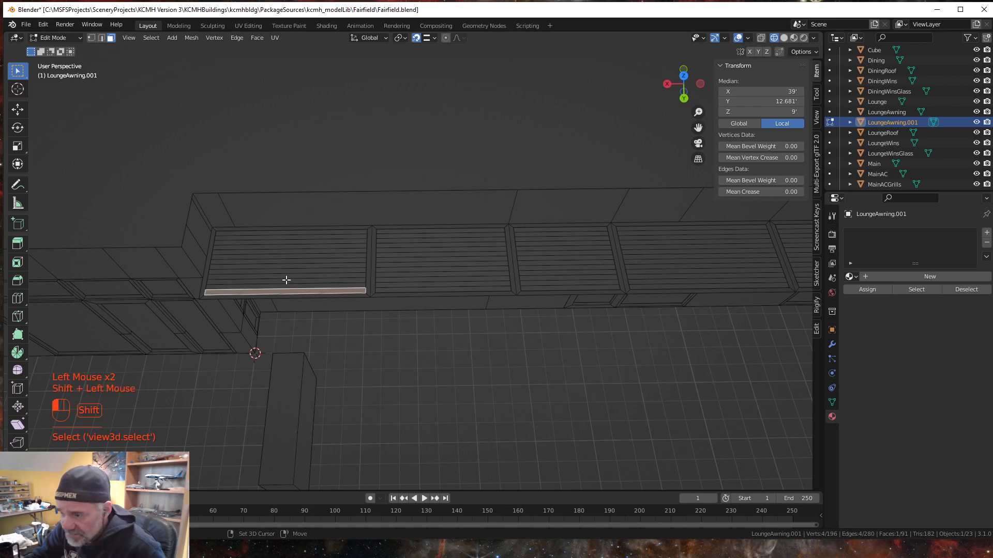
pyautogui.keyDown('shift'); pyautogui.click(284, 280); pyautogui.keyUp('shift')
pyautogui.keyDown('shift'); pyautogui.click(286, 271); pyautogui.keyUp('shift')
pyautogui.keyDown('shift'); pyautogui.click(288, 261); pyautogui.keyUp('shift')
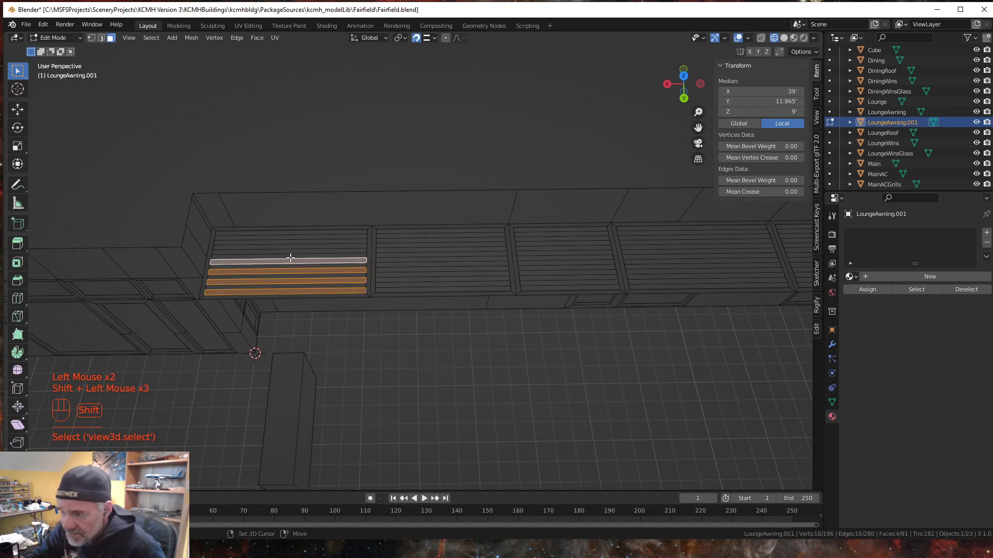
pyautogui.keyDown('shift'); pyautogui.click(291, 250); pyautogui.keyUp('shift')
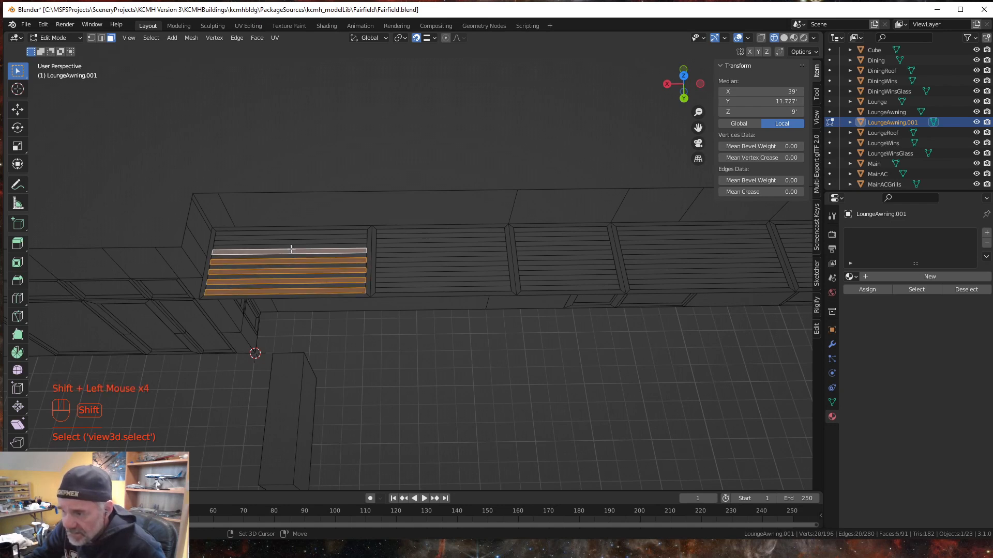
pyautogui.keyDown('shift'); pyautogui.click(293, 241); pyautogui.keyUp('shift')
pyautogui.keyDown('shift'); pyautogui.click(292, 232); pyautogui.keyUp('shift')
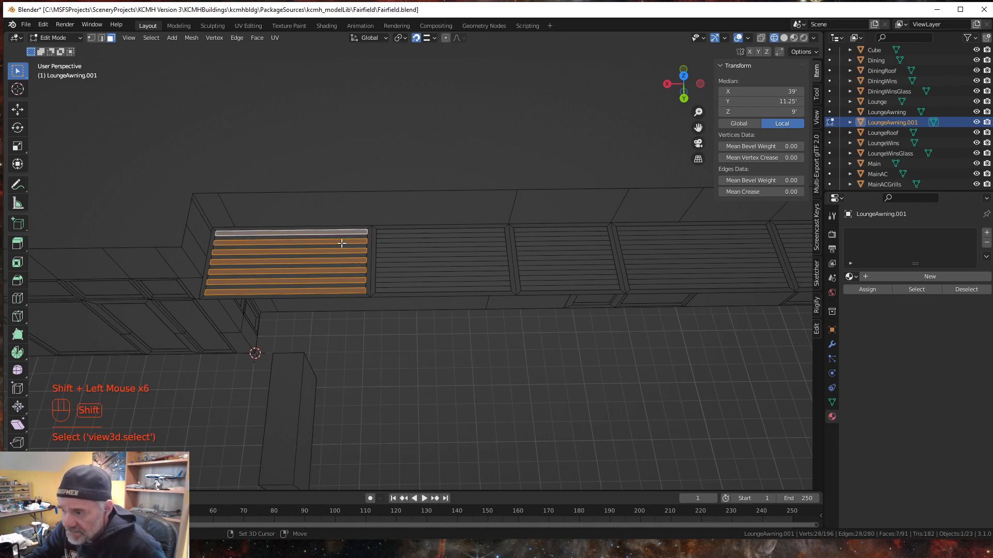
pyautogui.keyDown('shift'); pyautogui.click(383, 233); pyautogui.keyUp('shift')
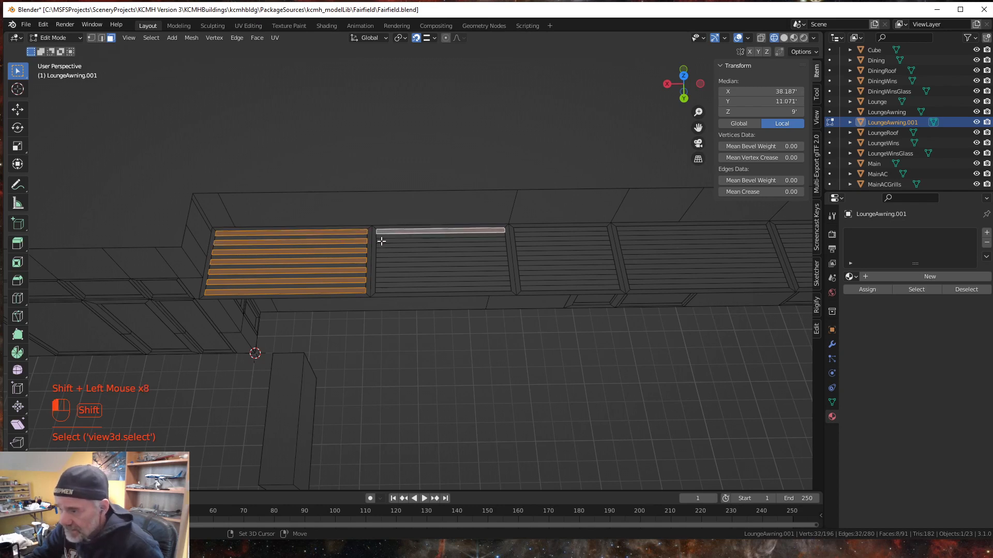
pyautogui.keyDown('shift'); pyautogui.click(381, 241); pyautogui.keyUp('shift')
pyautogui.keyDown('shift'); pyautogui.click(381, 251); pyautogui.keyUp('shift')
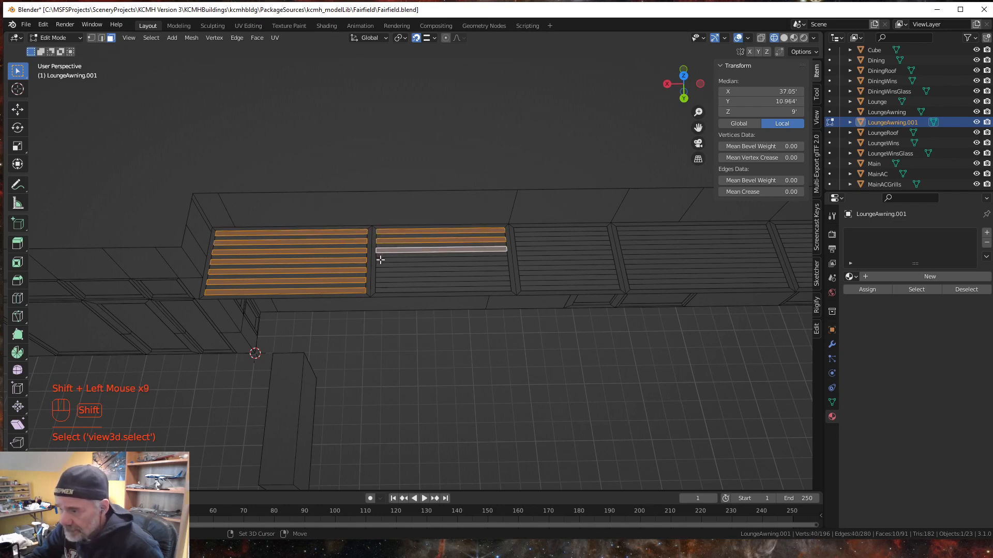
pyautogui.keyDown('shift'); pyautogui.click(381, 260); pyautogui.keyUp('shift')
pyautogui.keyDown('shift'); pyautogui.click(381, 269); pyautogui.keyUp('shift')
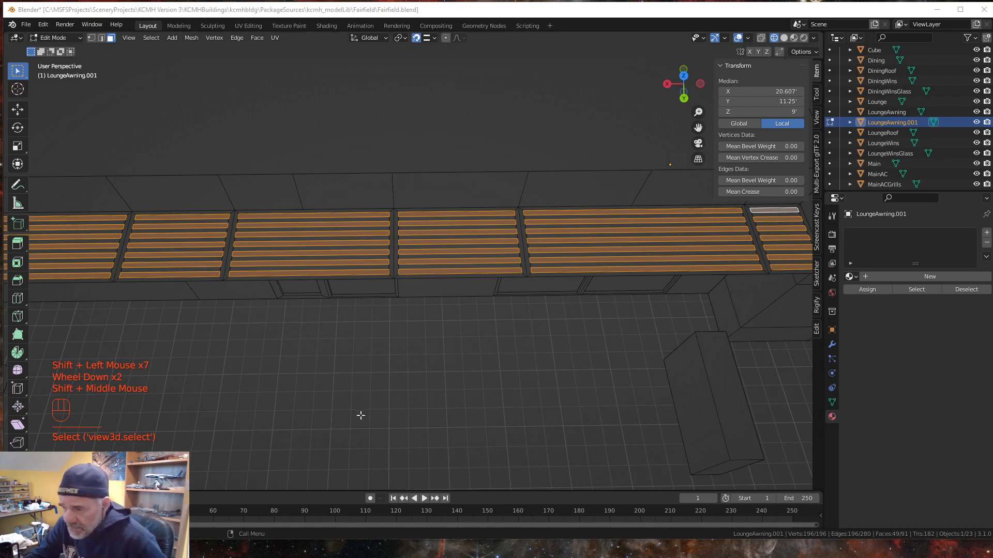
pyautogui.moveTo(361, 414); pyautogui.dragTo(428, 365, button='middle')
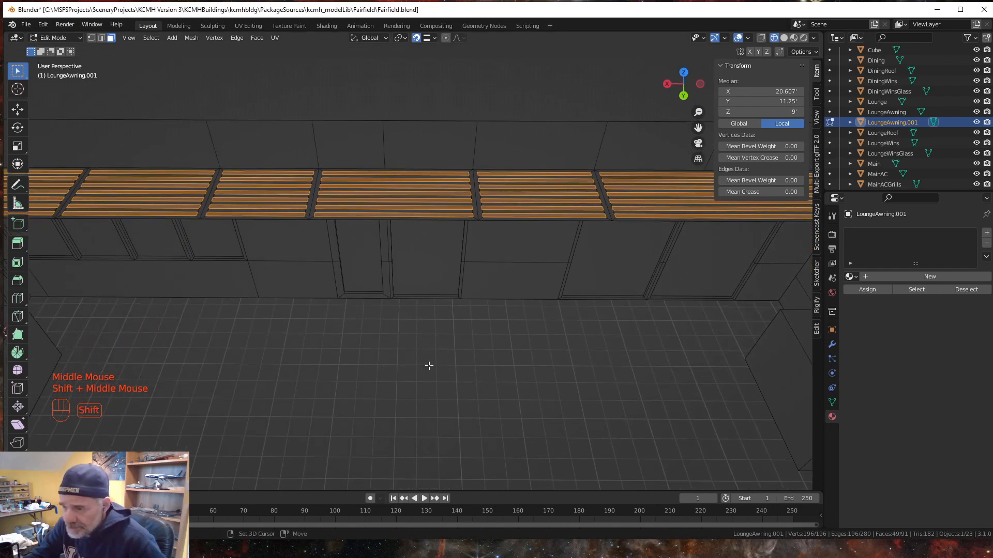
pyautogui.scroll(-3, 414, 390)
pyautogui.scroll(1, 416, 389)
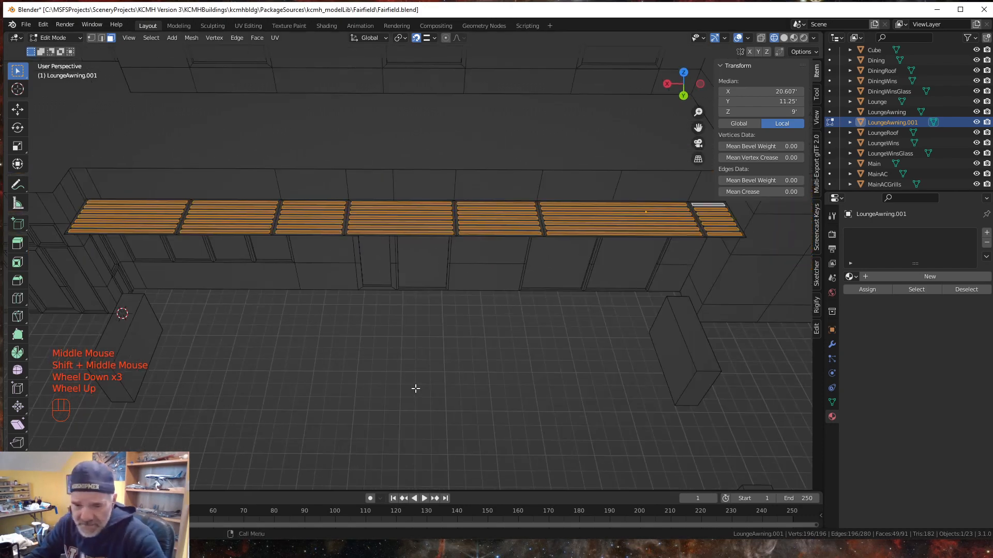
pyautogui.press('Delete')
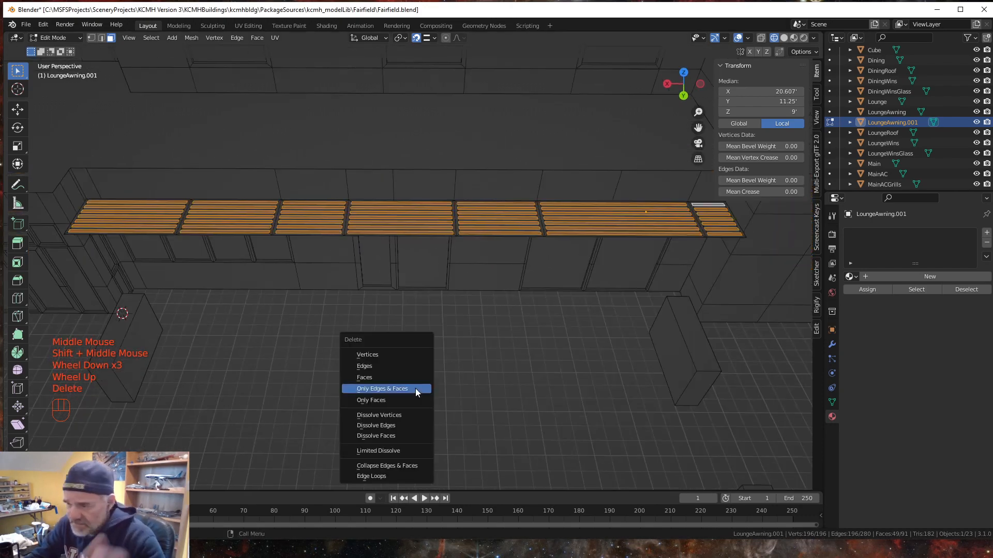
pyautogui.click(372, 389)
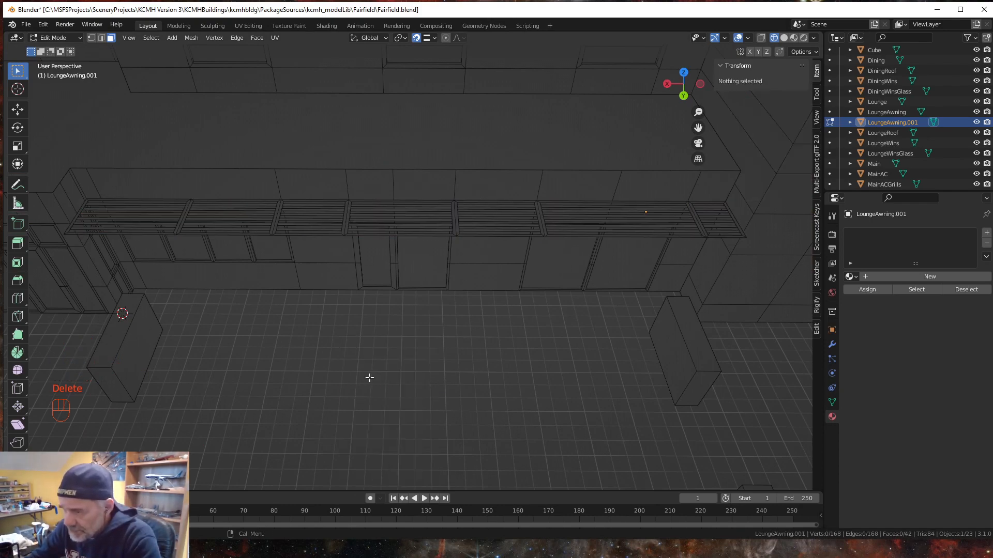
pyautogui.moveTo(344, 379)
pyautogui.mouseDown(button='middle')
pyautogui.moveTo(367, 414)
pyautogui.moveTo(328, 359)
pyautogui.moveTo(341, 361)
pyautogui.mouseUp(button='middle')
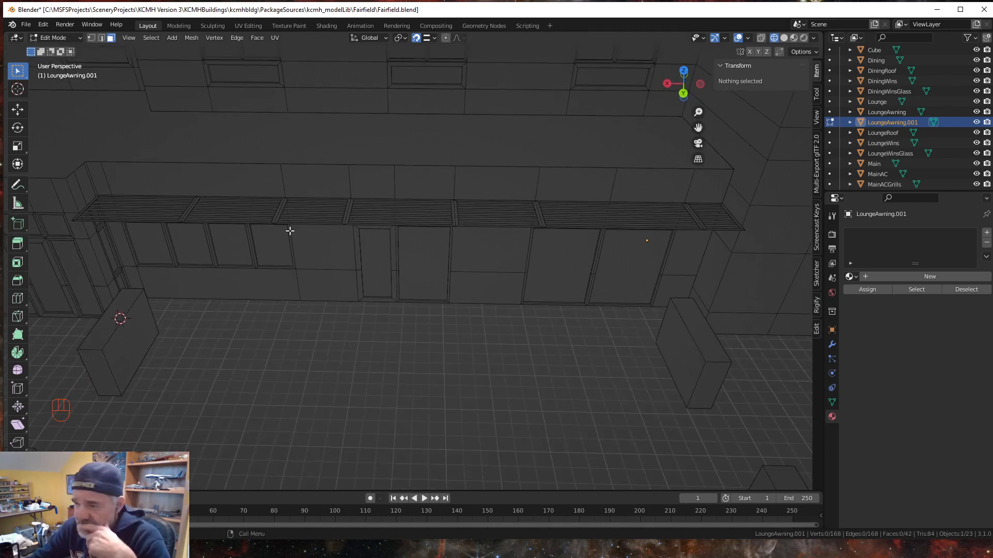
pyautogui.press('Tab')
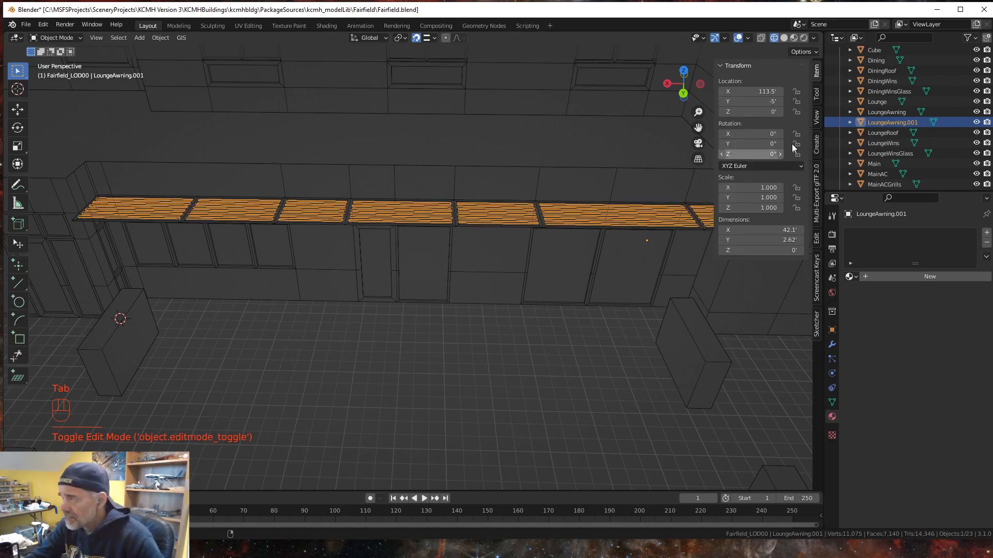
# Step: Select the LoungeAwning frame and show the model in Material Preview shading with the Face Orientation overlay enabled
pyautogui.click(892, 112)
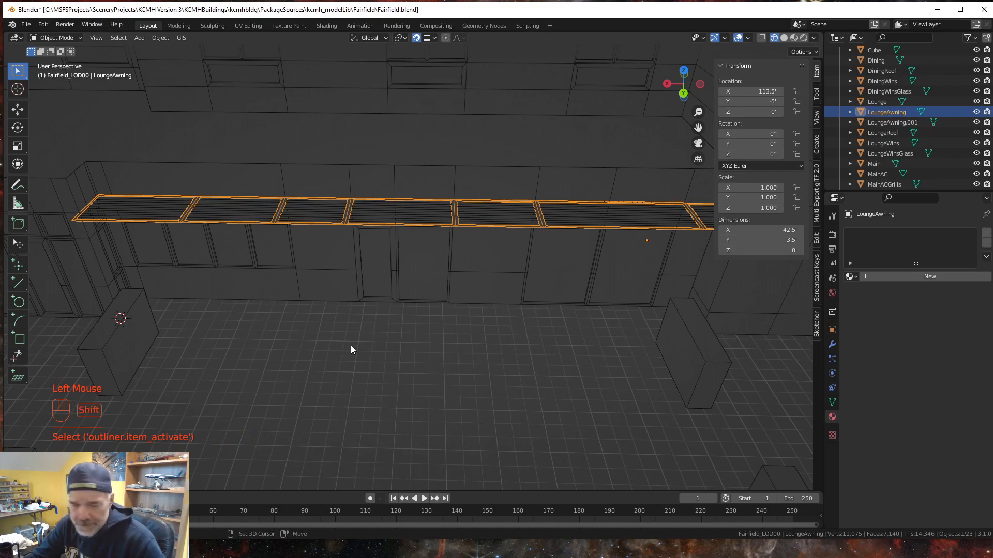
pyautogui.keyDown('shift'); pyautogui.moveTo(351, 345); pyautogui.dragTo(466, 398, button='middle'); pyautogui.keyUp('shift')
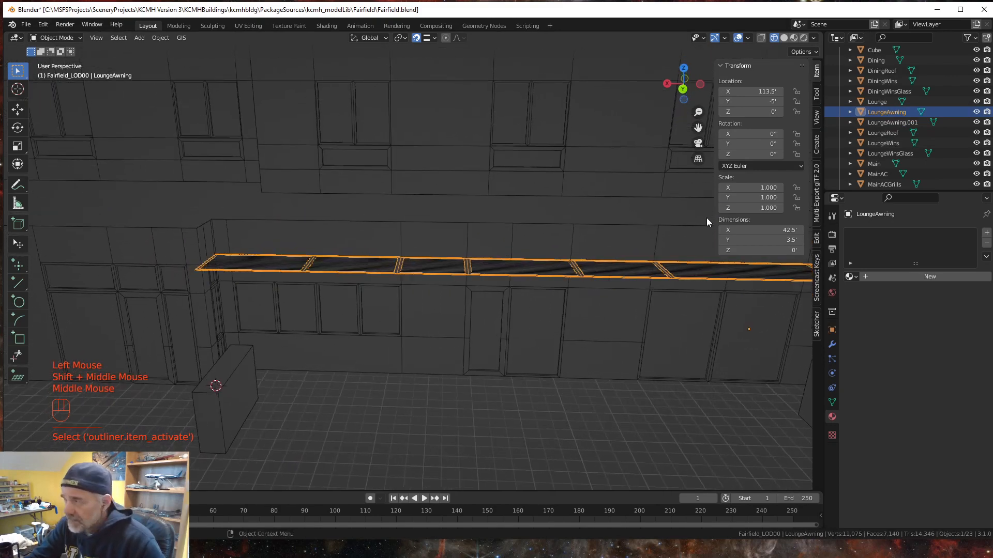
pyautogui.click(793, 38)
pyautogui.moveTo(357, 383)
pyautogui.mouseDown(button='middle')
pyautogui.moveTo(367, 382)
pyautogui.moveTo(354, 385)
pyautogui.mouseUp(button='middle')
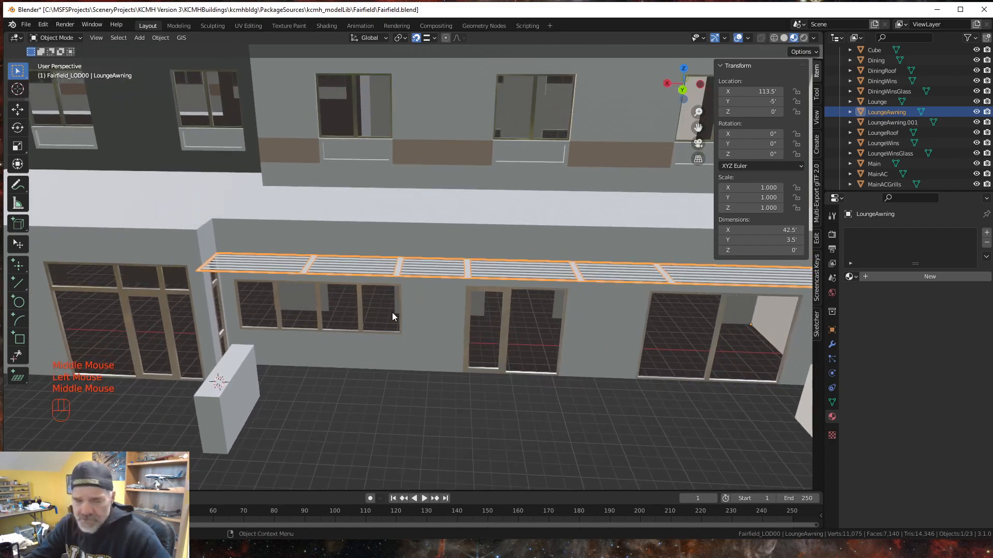
pyautogui.moveTo(392, 316); pyautogui.dragTo(531, 365, button='middle')
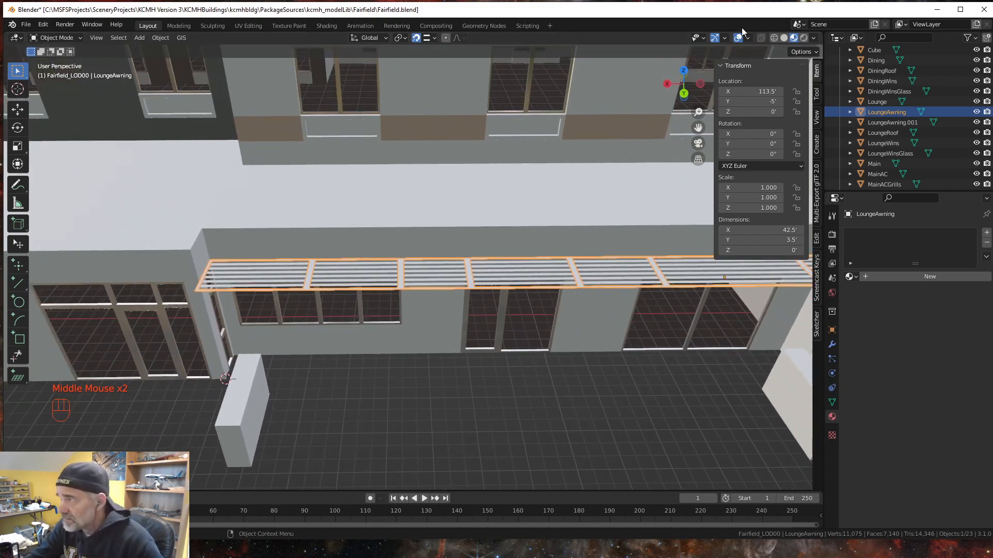
pyautogui.click(748, 37)
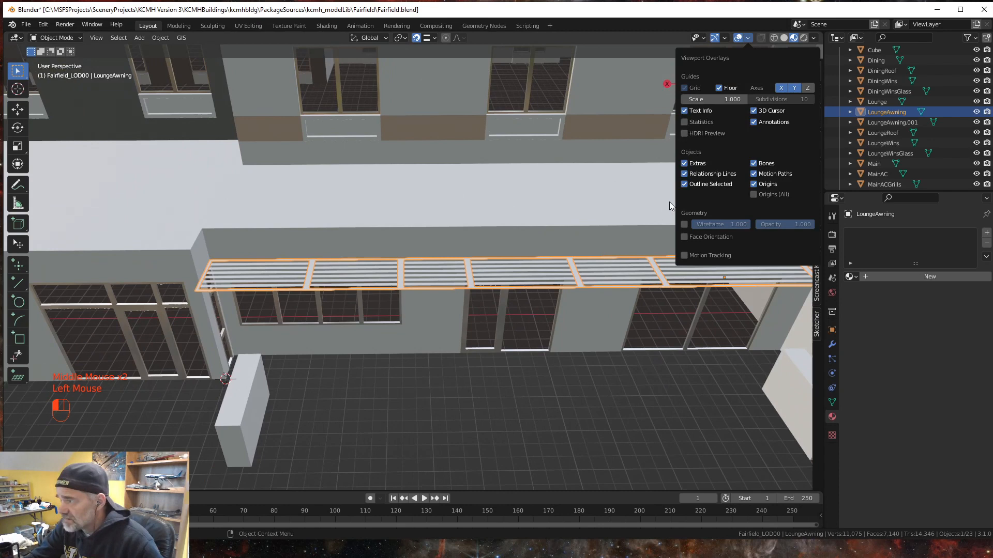
pyautogui.click(684, 237)
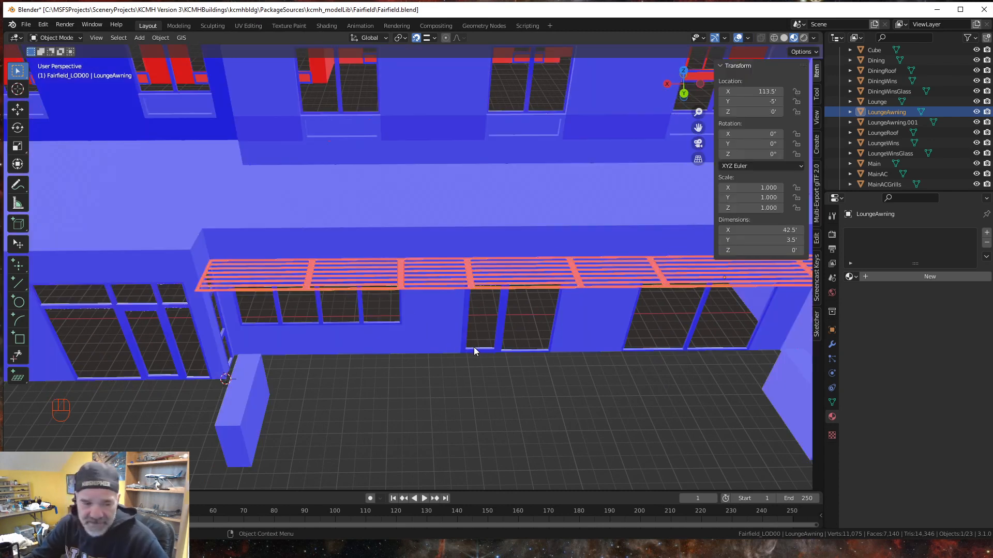
# Step: Flip the normals of all faces of the LoungeAwning frame and return to Object Mode
pyautogui.press('Tab')
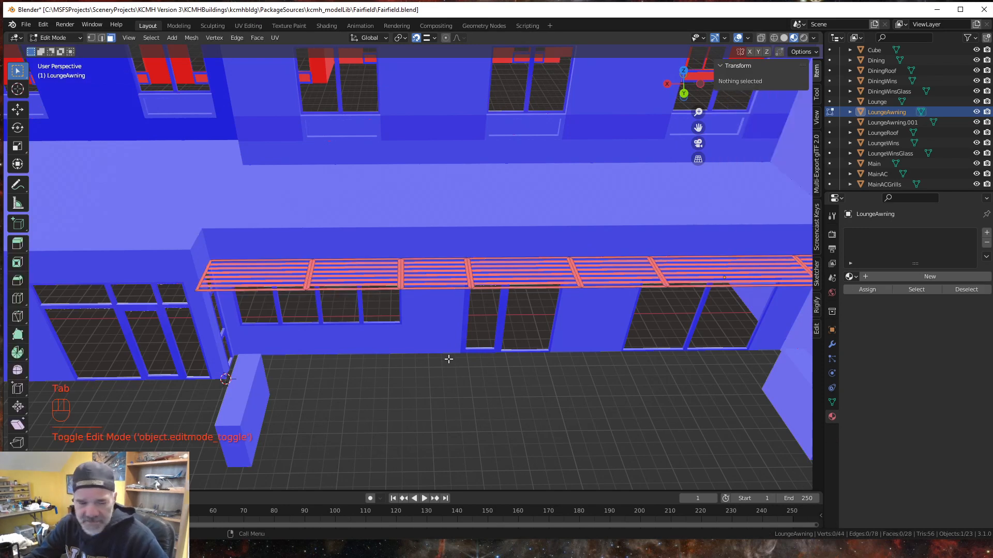
pyautogui.press('a')
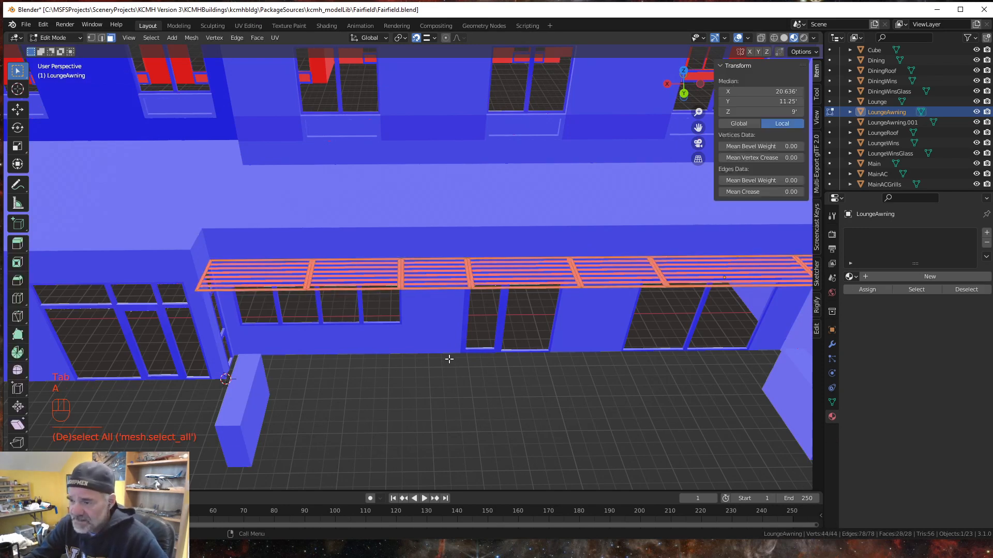
pyautogui.press('alt')
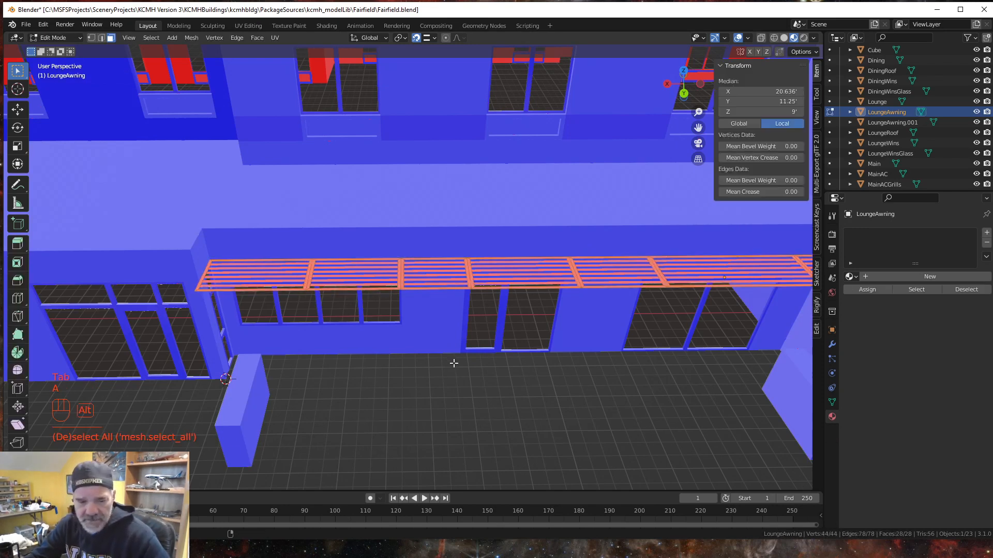
pyautogui.hotkey('alt', 'n')
pyautogui.click(454, 364)
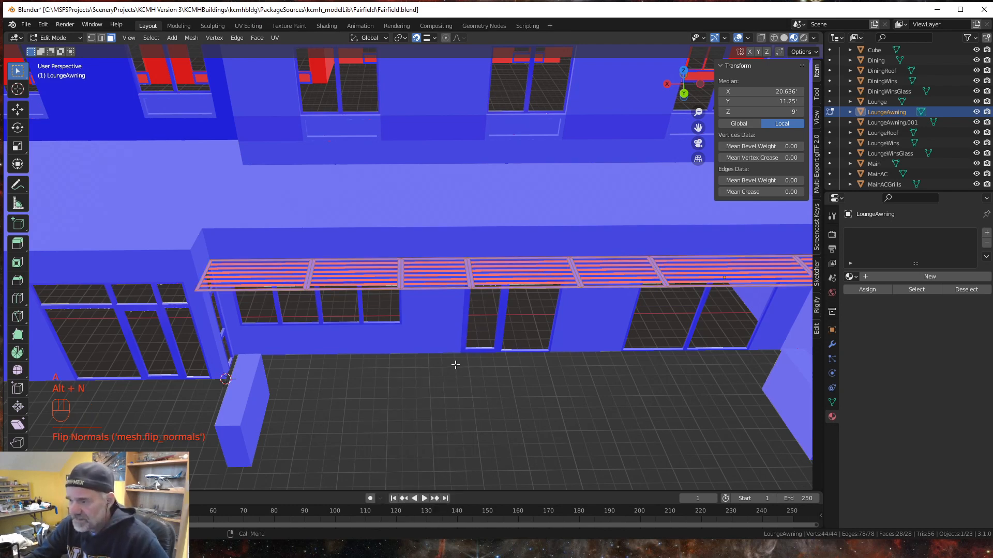
pyautogui.press('Tab')
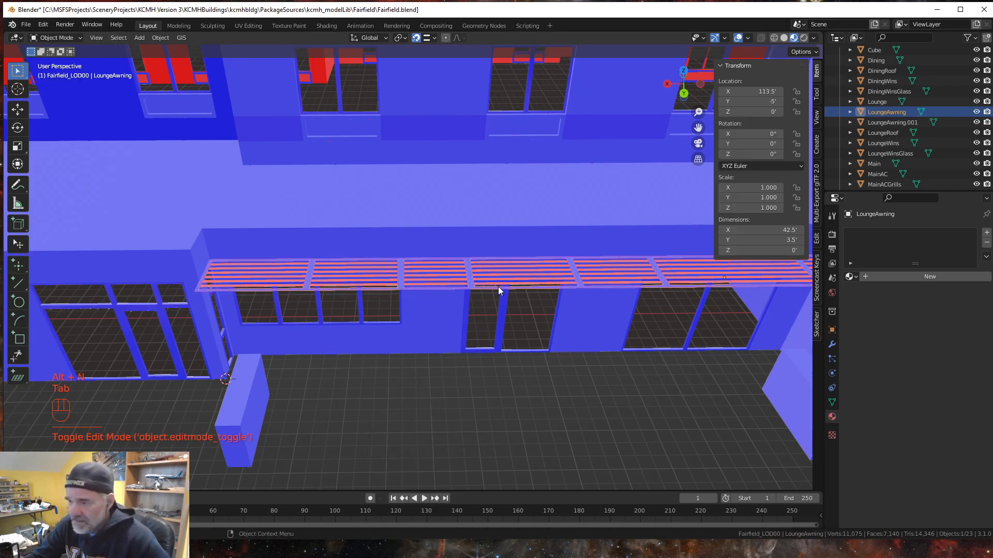
# Step: Flip the normals of all the LoungeAwning.001 slats and return to Object Mode
pyautogui.click(894, 123)
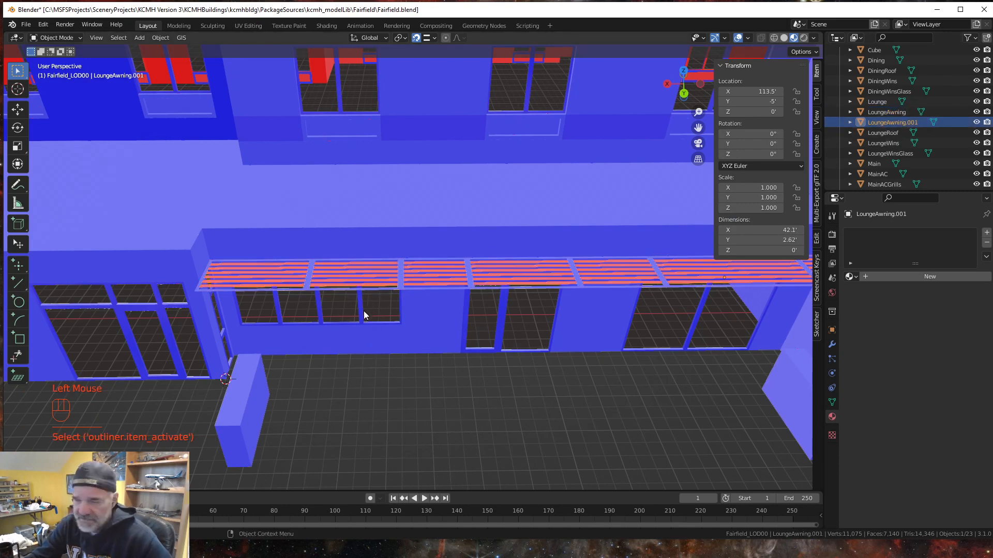
pyautogui.press('Tab')
pyautogui.press('a')
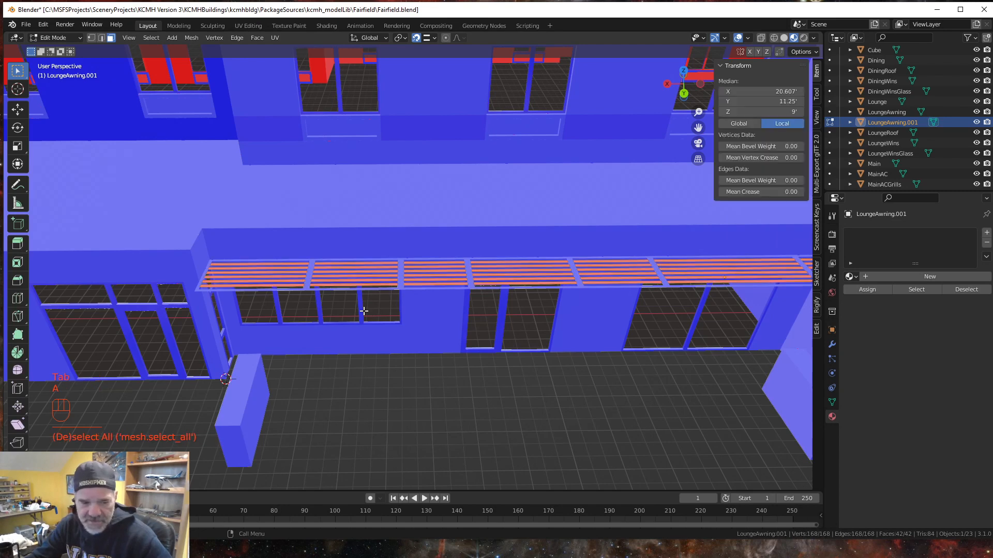
pyautogui.hotkey('alt', 'n')
pyautogui.click(364, 311)
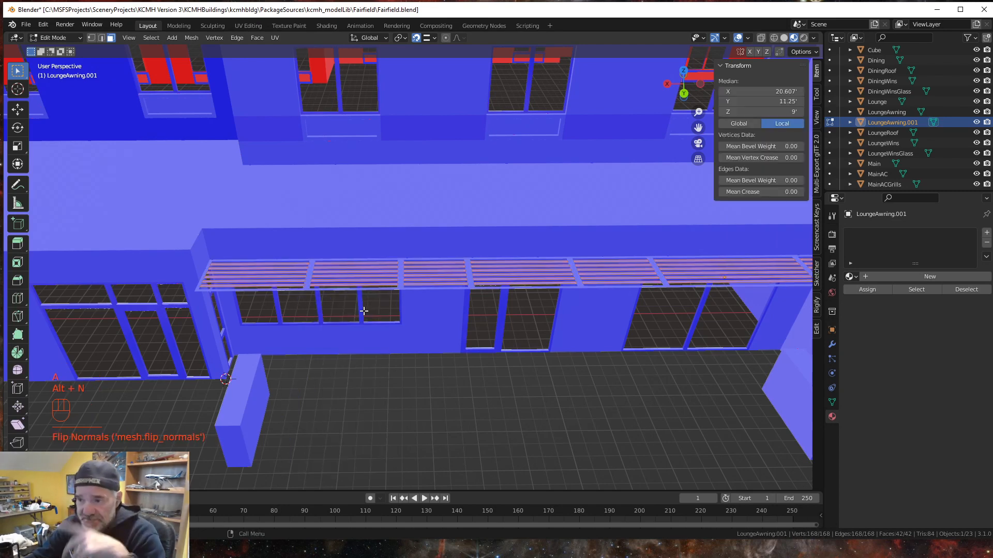
pyautogui.press('Tab')
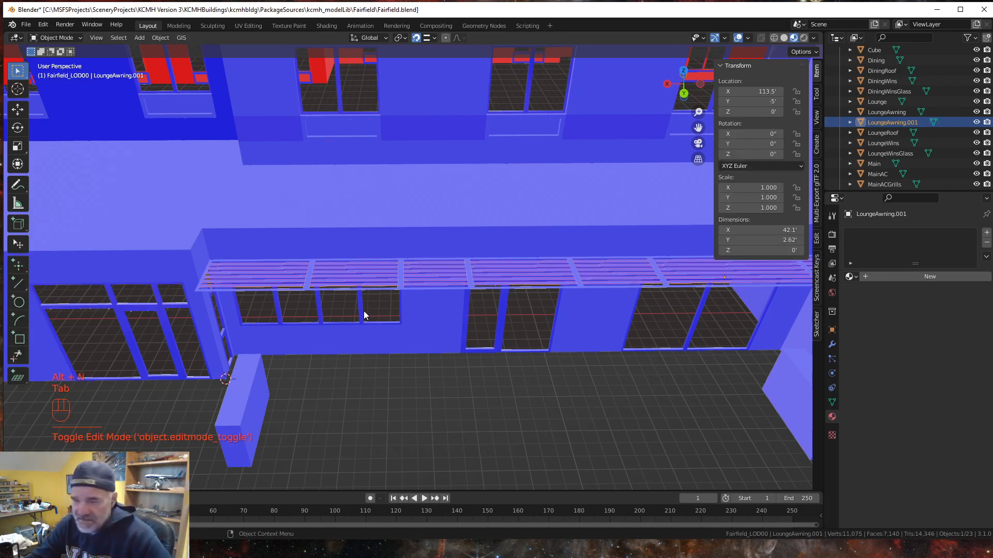
# Step: Select the LoungeAwning frame again and disable the Face Orientation overlay
pyautogui.click(893, 113)
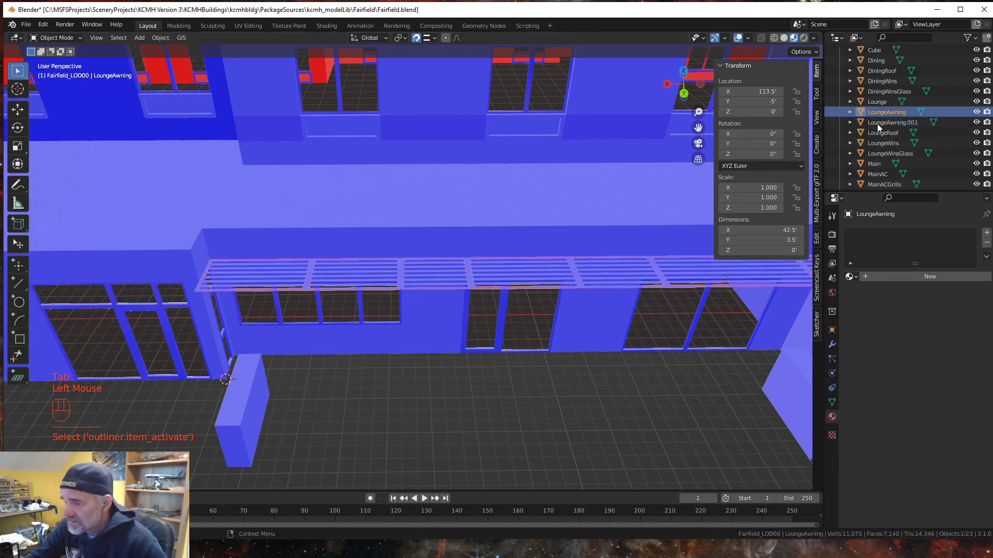
pyautogui.click(748, 37)
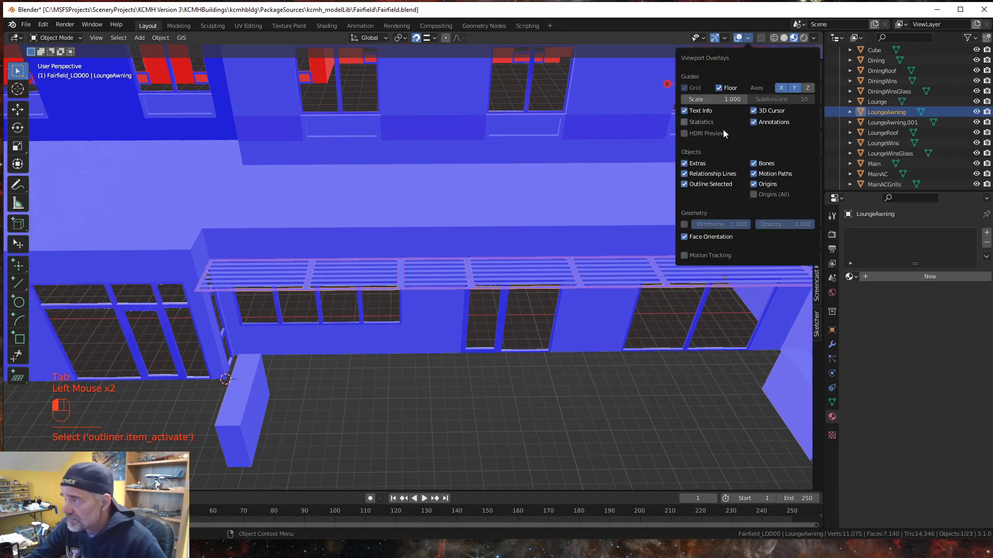
pyautogui.click(681, 237)
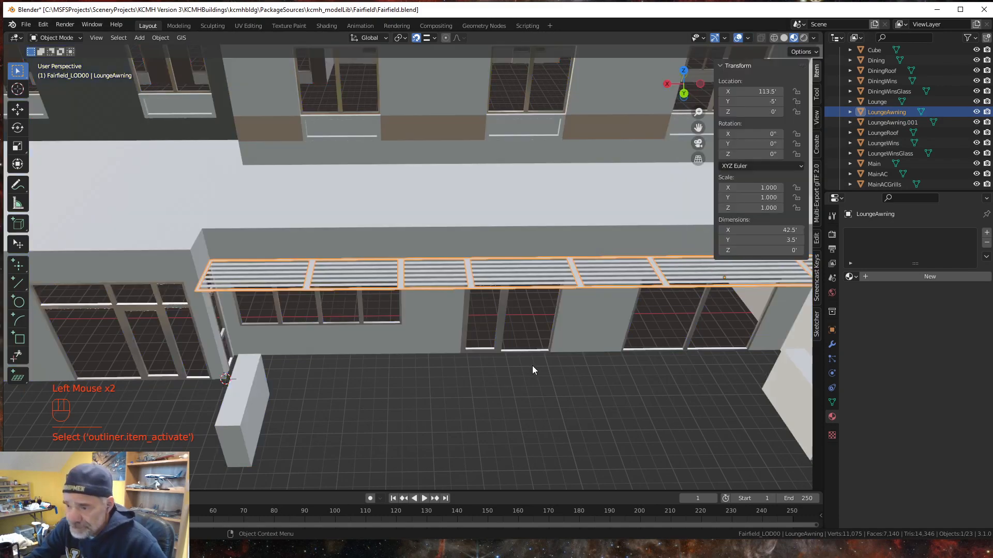
# Step: Examine the awning from several angles and check the building's aerial image in the Franklin County Parcel Viewer, then return to Blender
pyautogui.moveTo(532, 366); pyautogui.dragTo(494, 366, button='middle')
pyautogui.scroll(1, 495, 382)
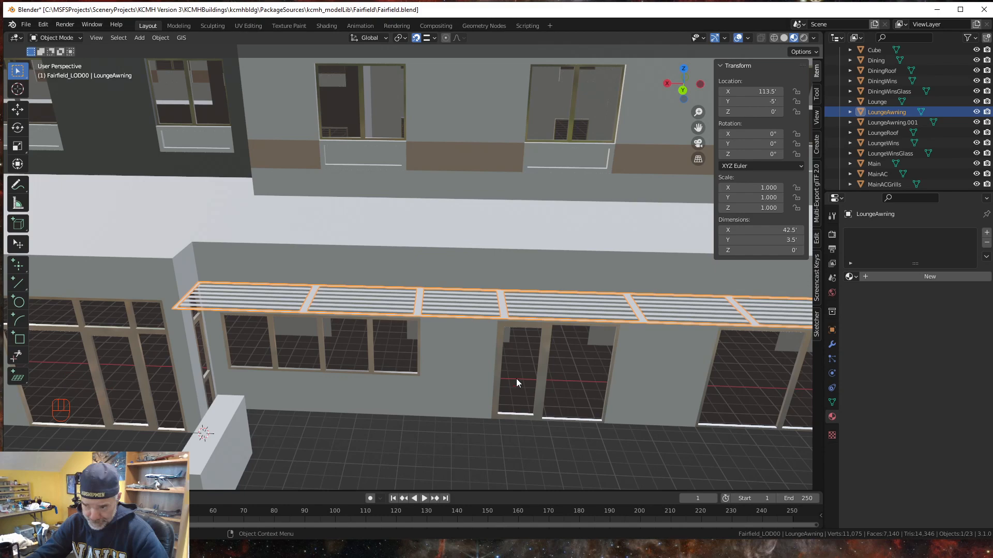
pyautogui.moveTo(599, 421)
pyautogui.mouseDown(button='middle')
pyautogui.moveTo(495, 432)
pyautogui.moveTo(606, 413)
pyautogui.mouseUp(button='middle')
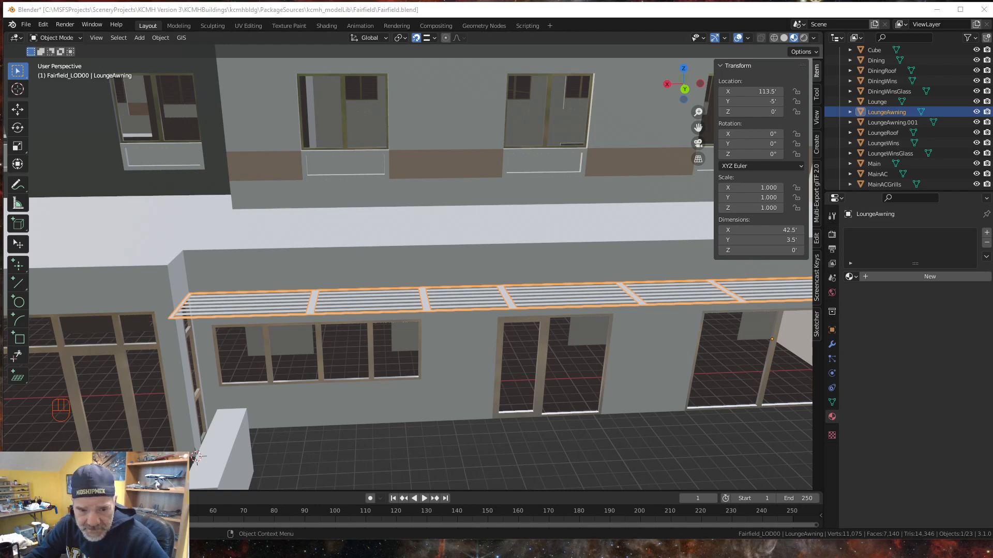
pyautogui.hotkey('alt', 'Tab')
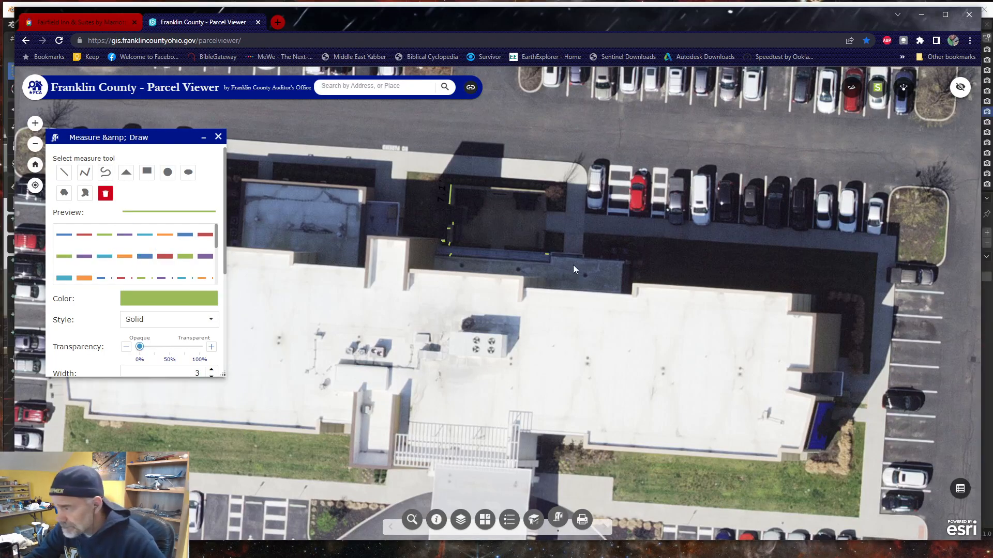
pyautogui.click(922, 15)
pyautogui.moveTo(407, 354); pyautogui.dragTo(353, 330, button='middle')
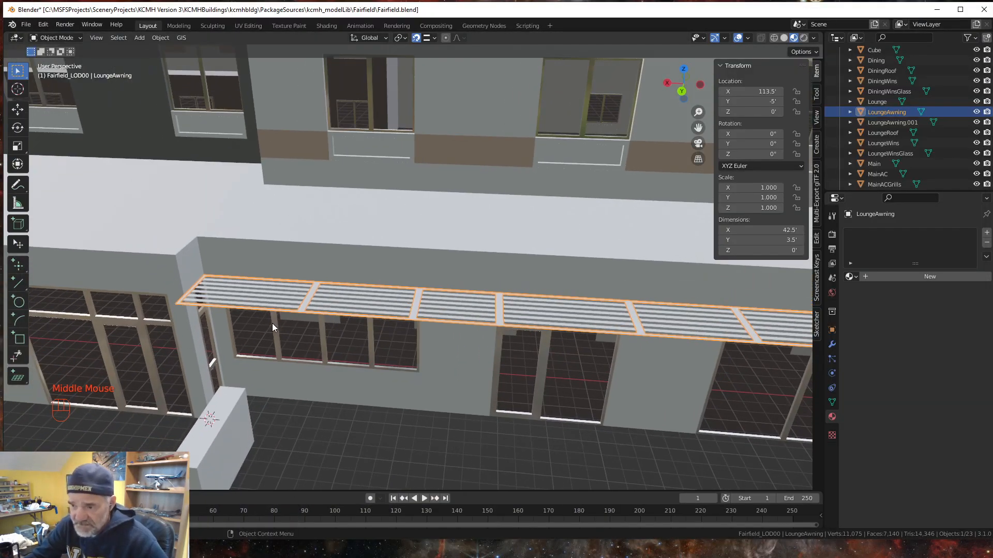
# Step: Extrude all faces of the LoungeAwning frame upward by 0.75' and return to Object Mode
pyautogui.press('Tab')
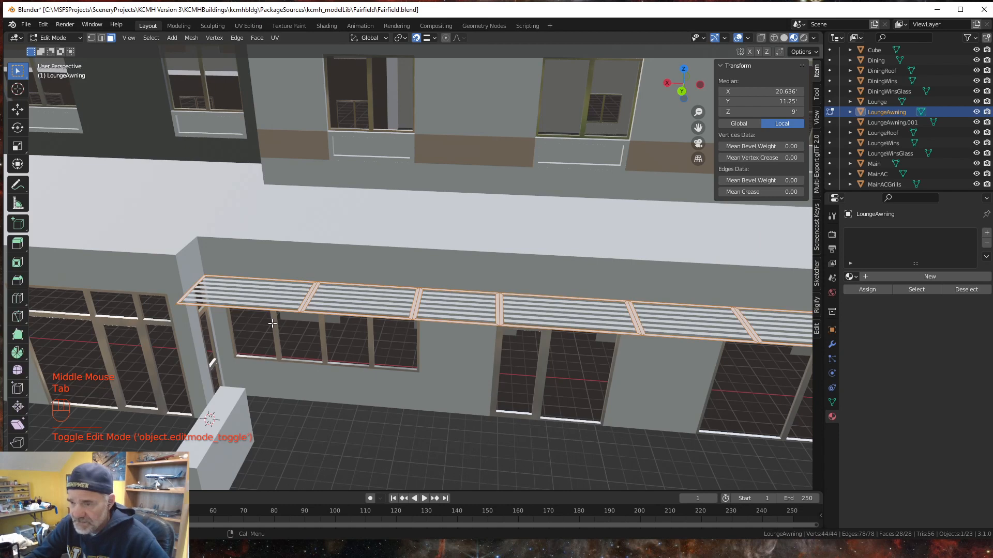
pyautogui.press('e')
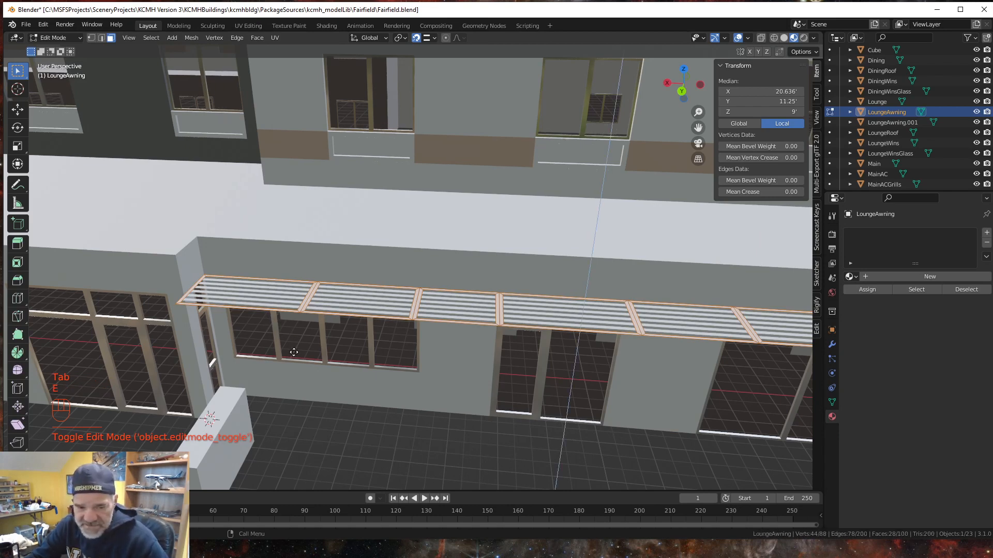
pyautogui.press('KP_Decimal')
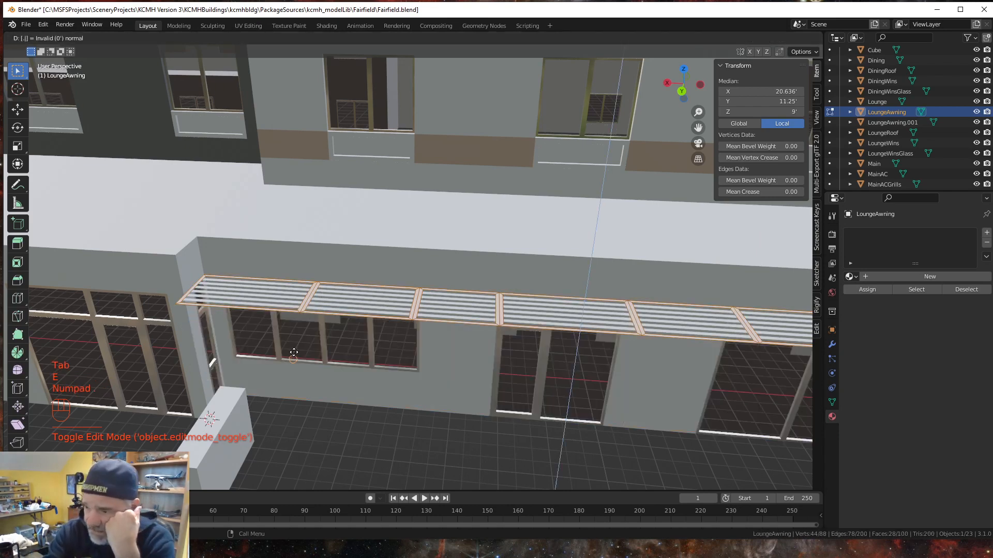
pyautogui.press('KP_7')
pyautogui.press('KP_5')
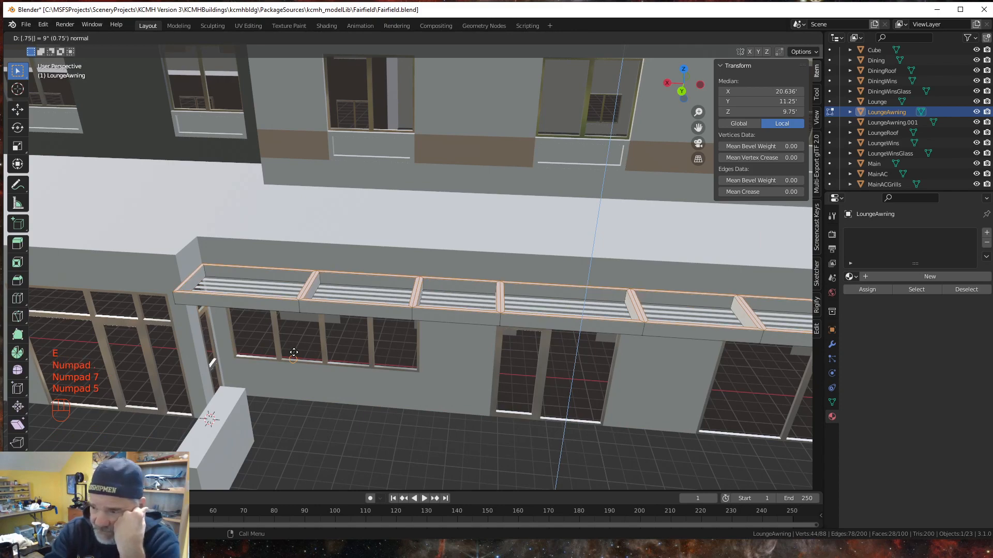
pyautogui.press('KP_Enter')
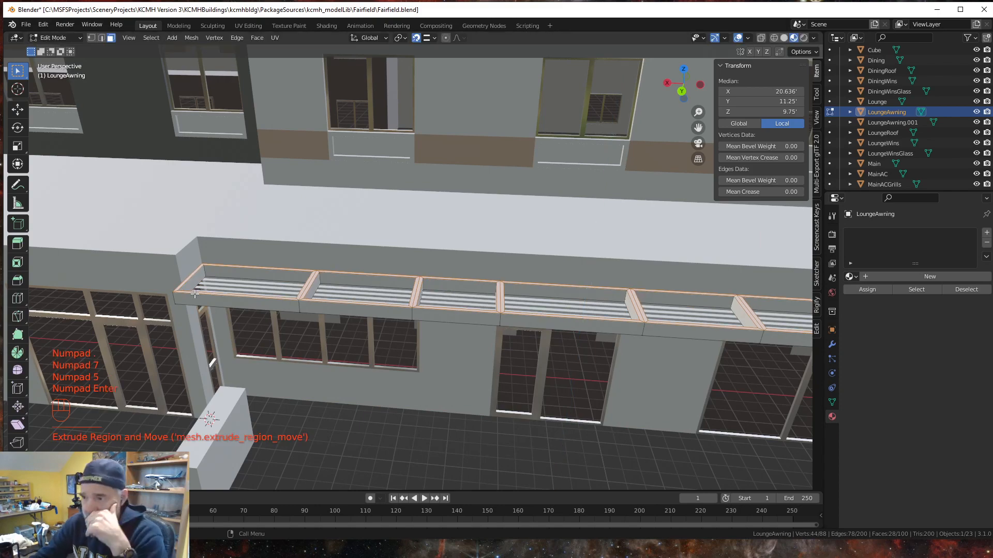
pyautogui.moveTo(434, 416); pyautogui.dragTo(441, 457, button='middle')
pyautogui.scroll(-2, 443, 412)
pyautogui.scroll(2, 439, 456)
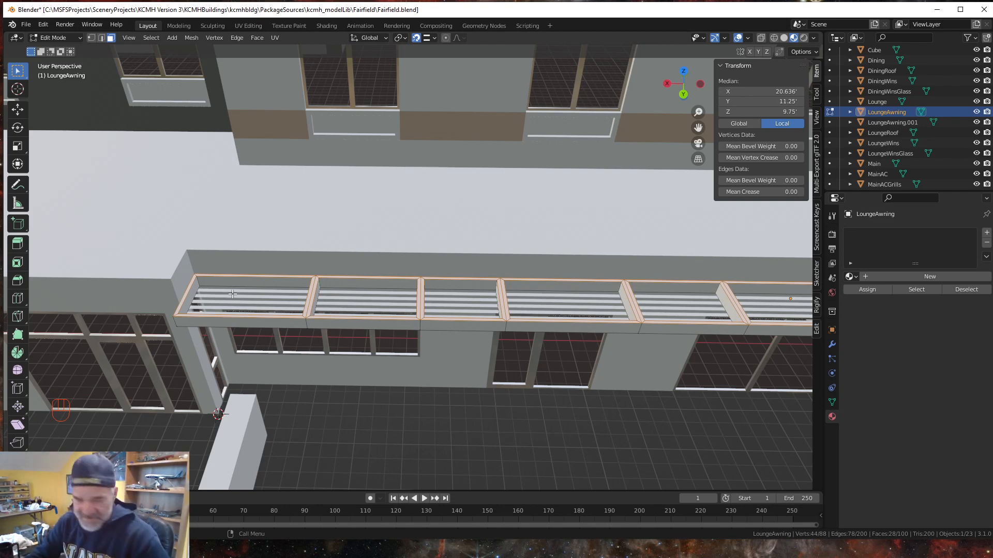
pyautogui.press('Tab')
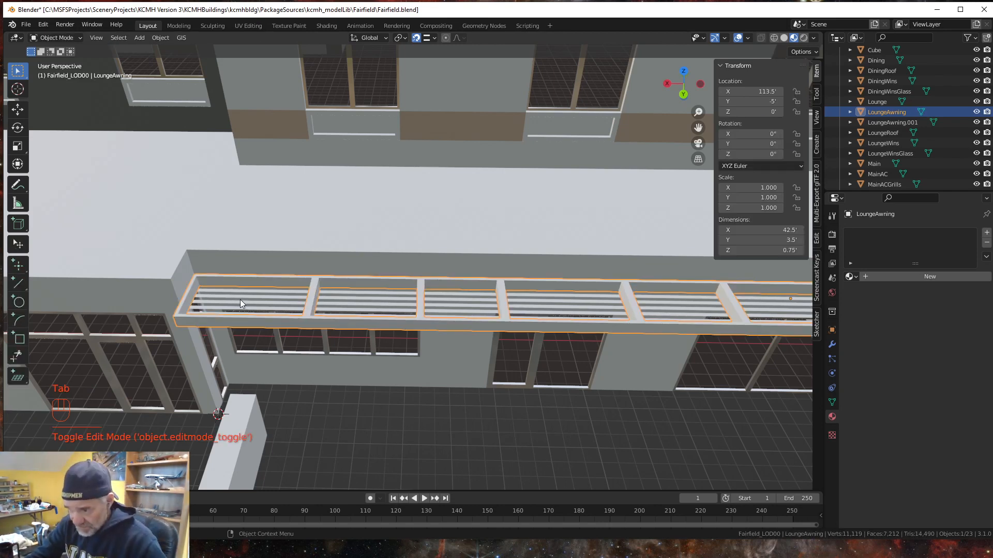
# Step: Move the LoungeAwning.001 slats up 0.2' along the Z axis
pyautogui.click(241, 306)
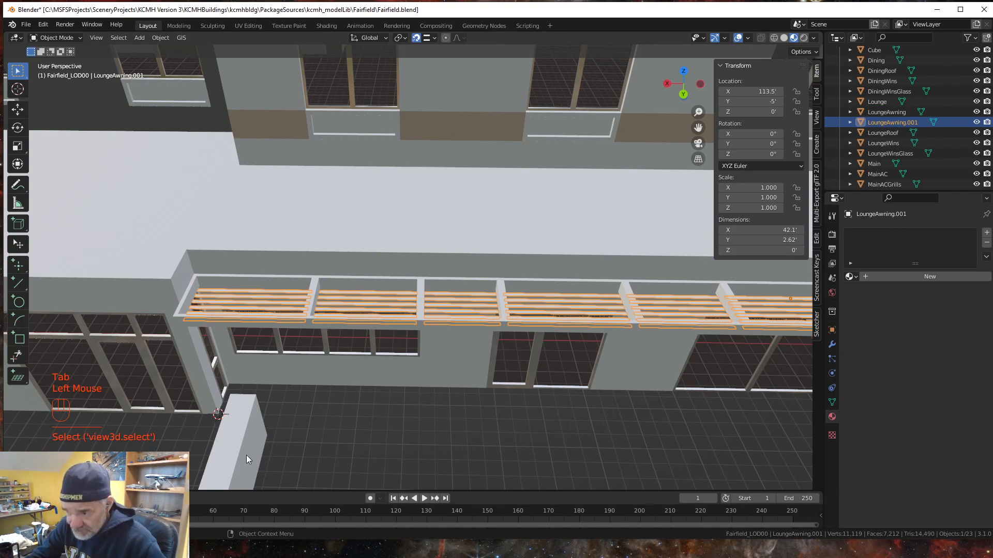
pyautogui.moveTo(255, 429); pyautogui.dragTo(263, 412, button='middle')
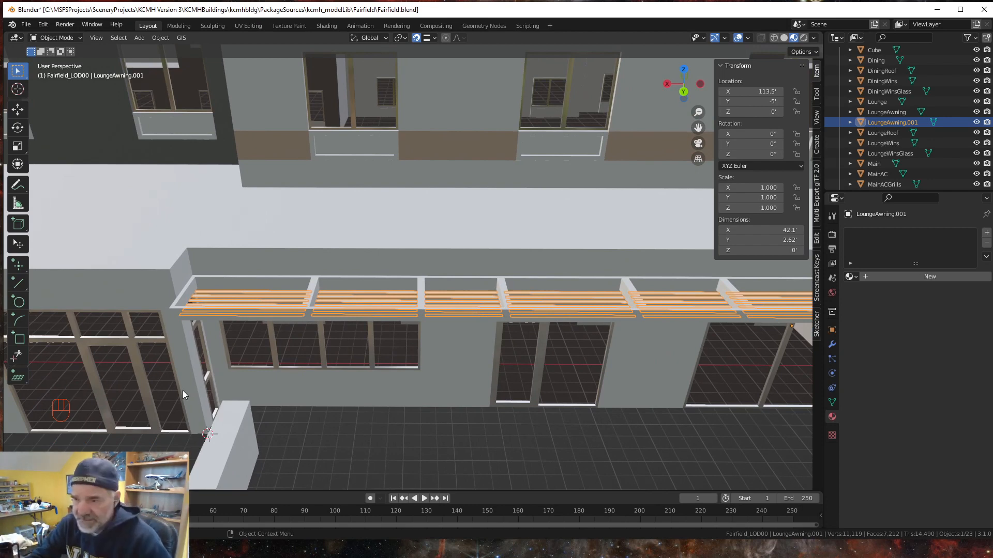
pyautogui.scroll(2, 122, 334)
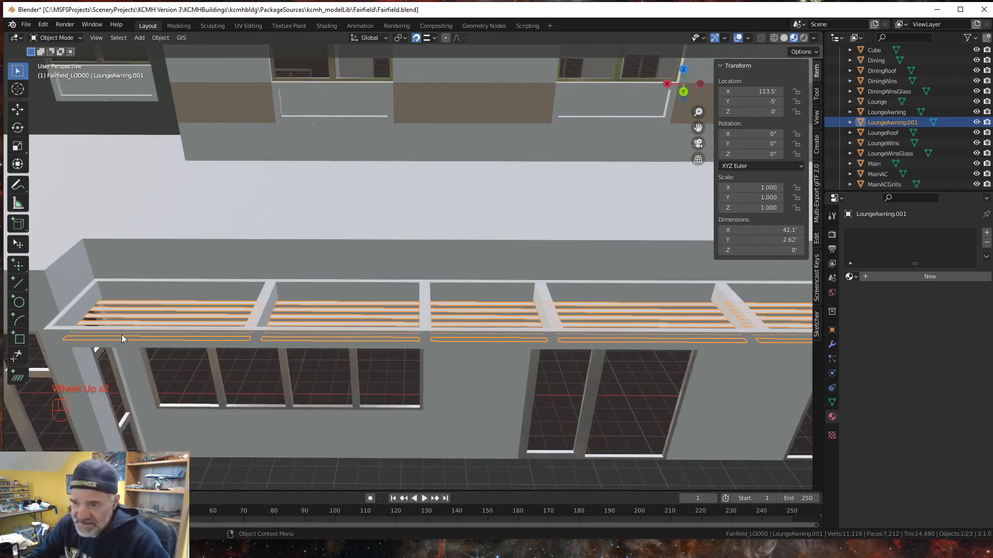
pyautogui.keyDown('shift'); pyautogui.moveTo(199, 407); pyautogui.dragTo(360, 360, button='middle'); pyautogui.keyUp('shift')
pyautogui.scroll(1, 386, 348)
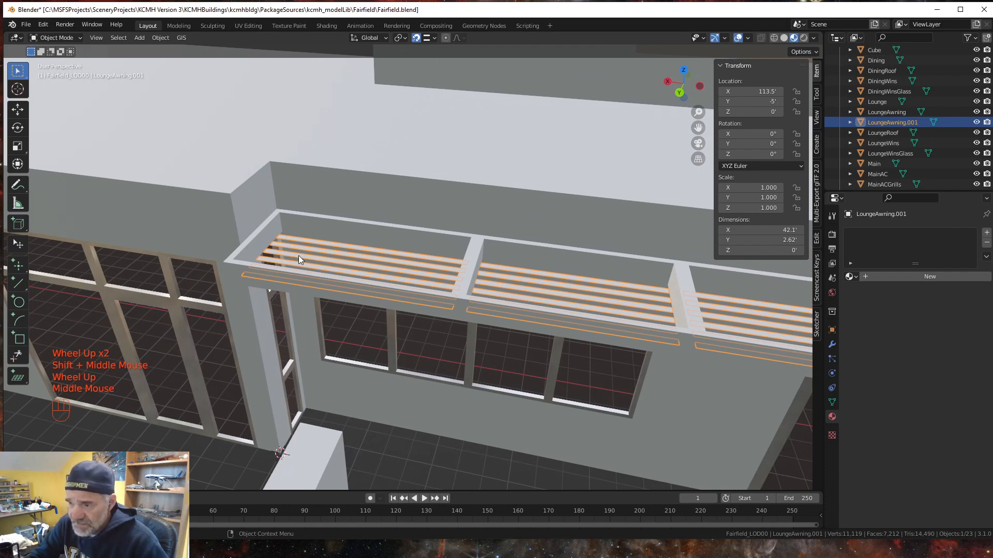
pyautogui.press('g')
pyautogui.write('z')
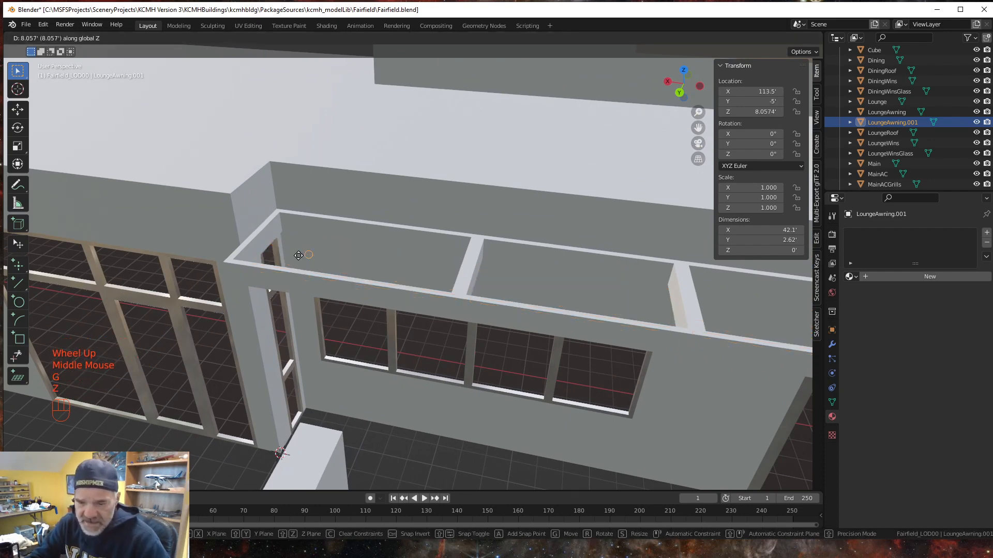
pyautogui.write('.2')
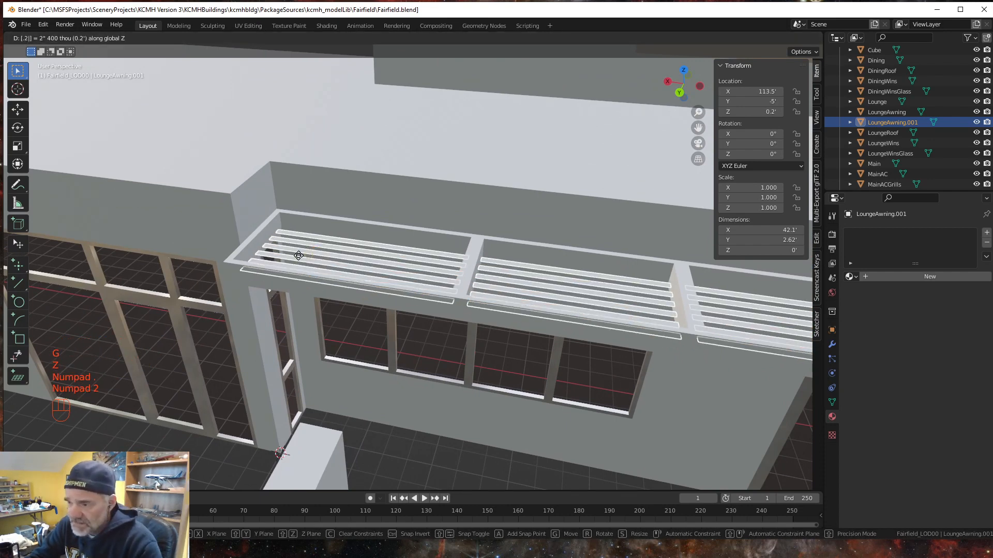
pyautogui.press('KP_Enter')
# Step: Extrude all the slat faces upward by 0.55' so their tops are level with the top of the frame
pyautogui.moveTo(291, 340); pyautogui.dragTo(290, 378, button='middle')
pyautogui.press('Tab')
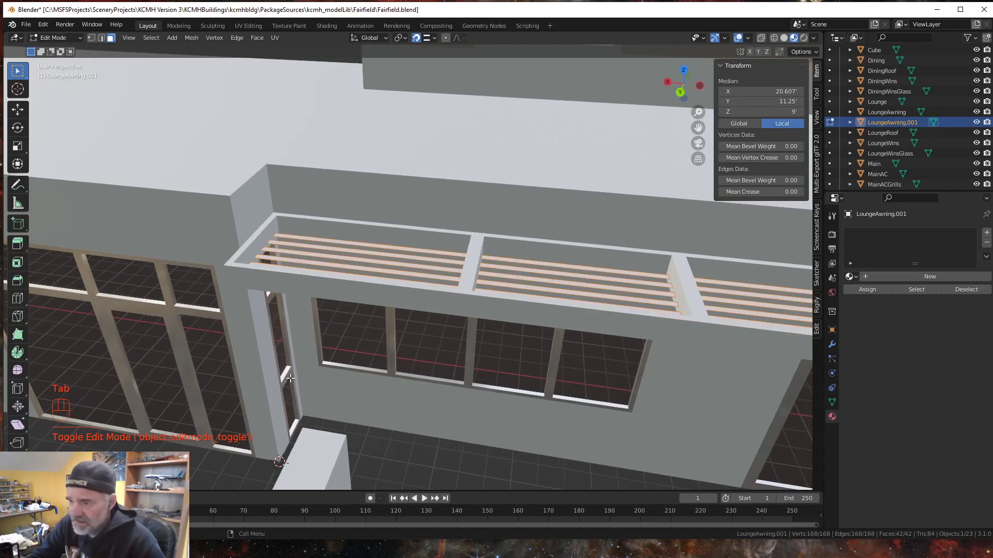
pyautogui.press('a')
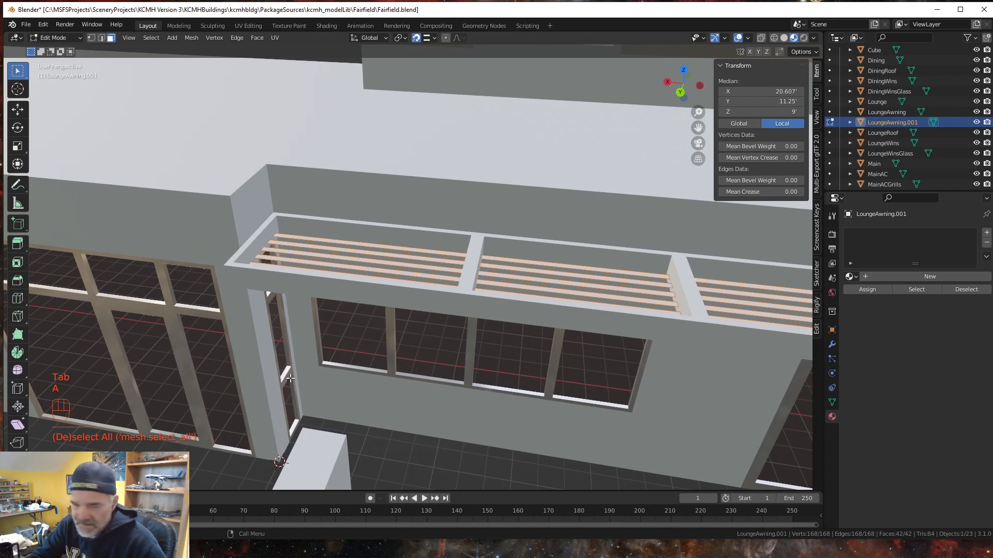
pyautogui.press('e')
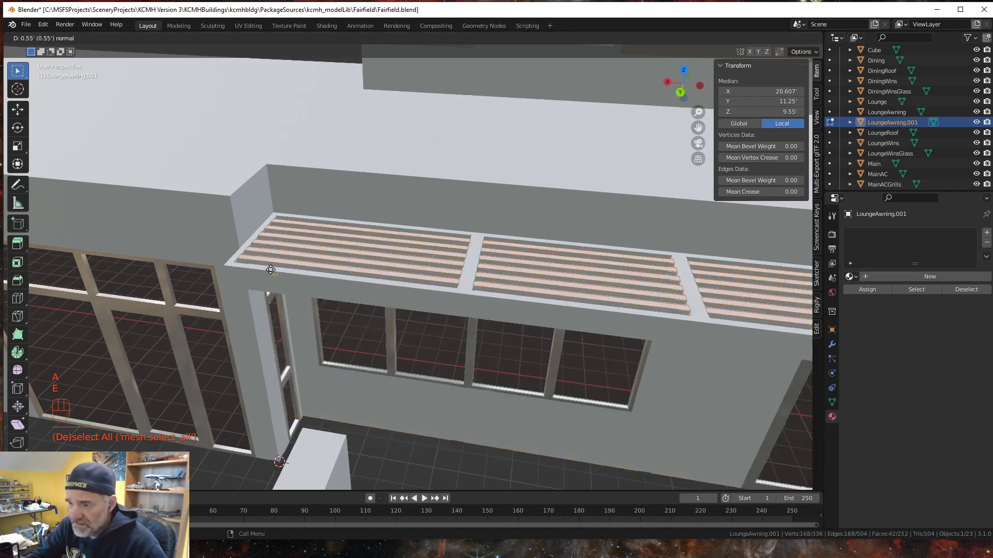
pyautogui.click(261, 236)
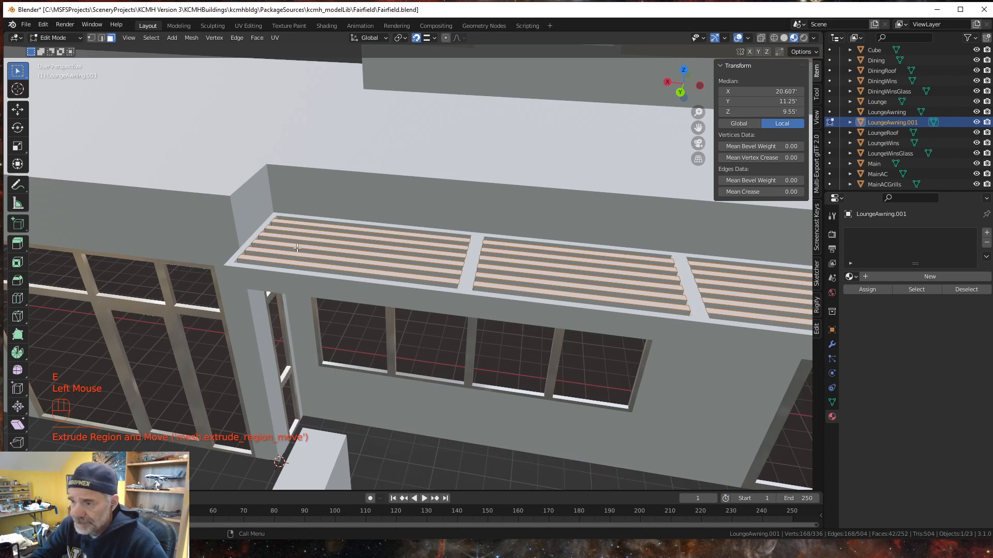
# Step: In vertex select mode, lower the extruded tops of the slats by 0.2' along Z, return to Object Mode and clear the selection
pyautogui.click(91, 38)
pyautogui.scroll(-1, 468, 336)
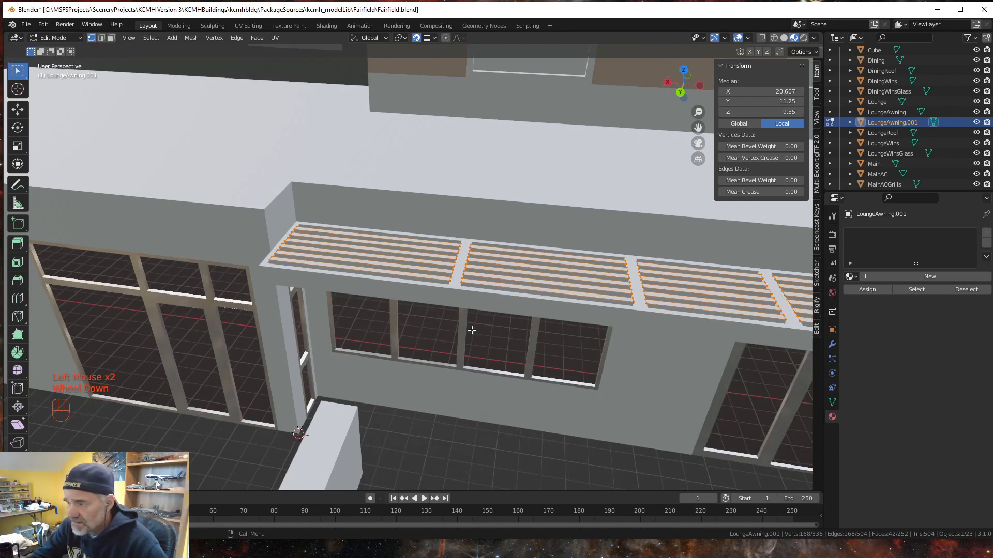
pyautogui.scroll(-1, 514, 371)
pyautogui.moveTo(515, 370)
pyautogui.mouseDown(button='middle')
pyautogui.moveTo(523, 326)
pyautogui.moveTo(518, 368)
pyautogui.mouseUp(button='middle')
pyautogui.scroll(2, 455, 339)
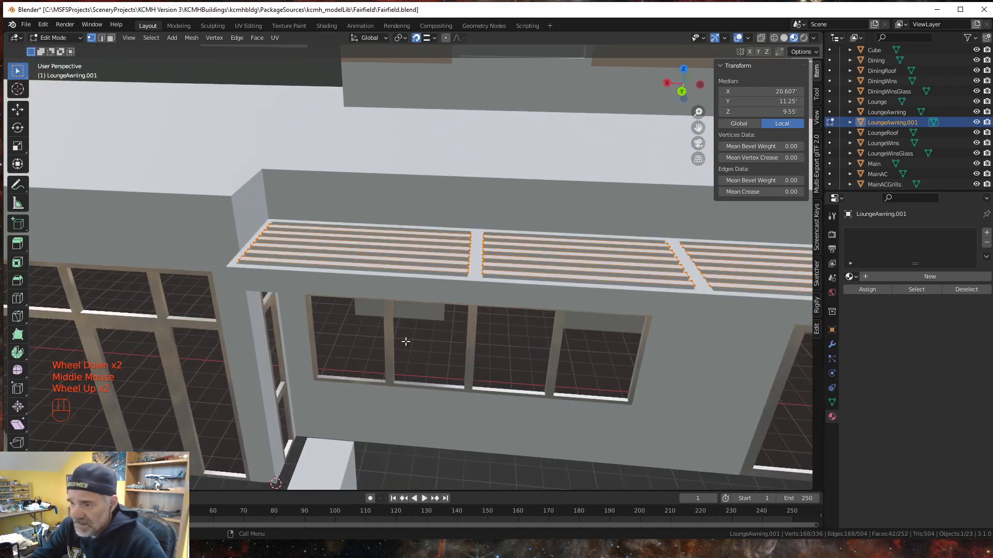
pyautogui.press('g')
pyautogui.press('z')
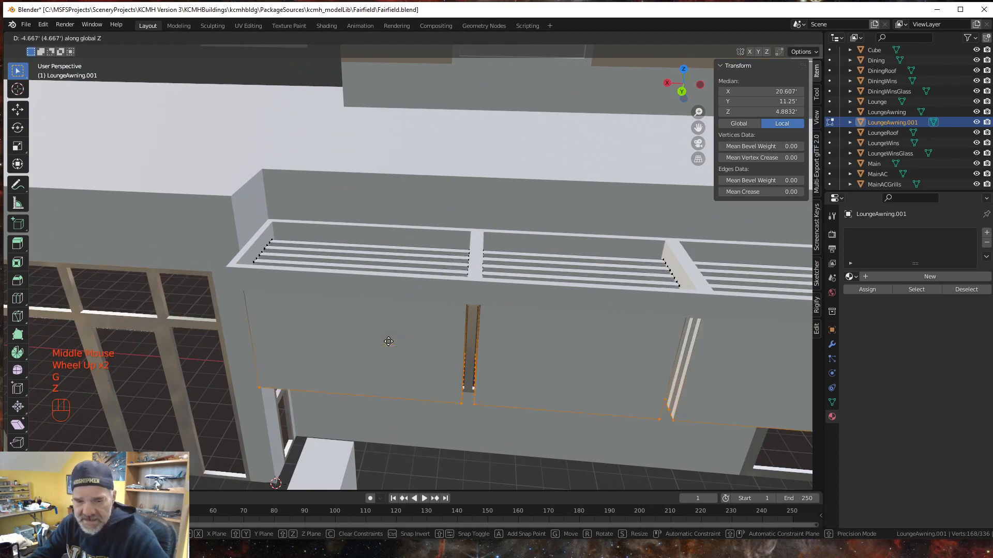
pyautogui.press('KP_Subtract')
pyautogui.press('KP_2')
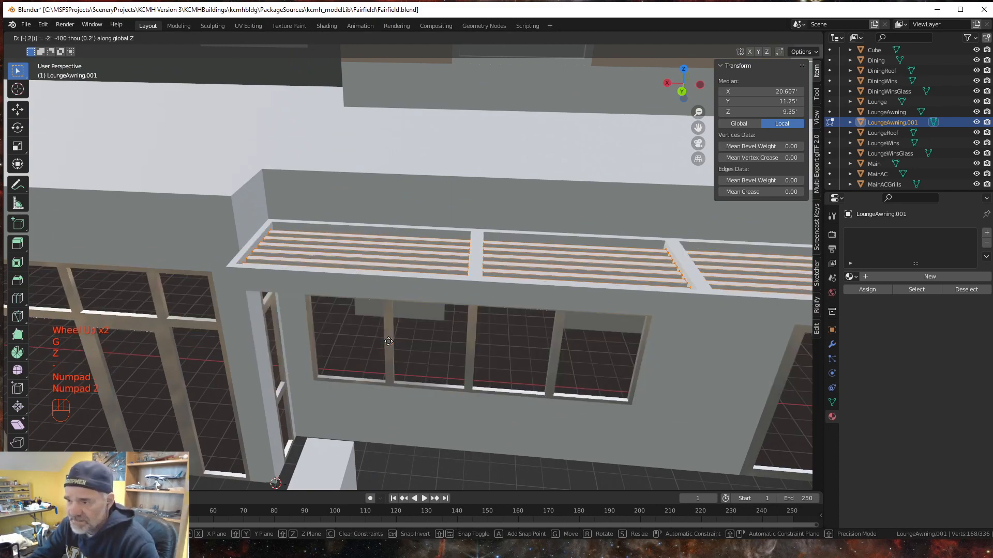
pyautogui.press('KP_Enter')
pyautogui.moveTo(473, 367); pyautogui.dragTo(470, 347, button='middle')
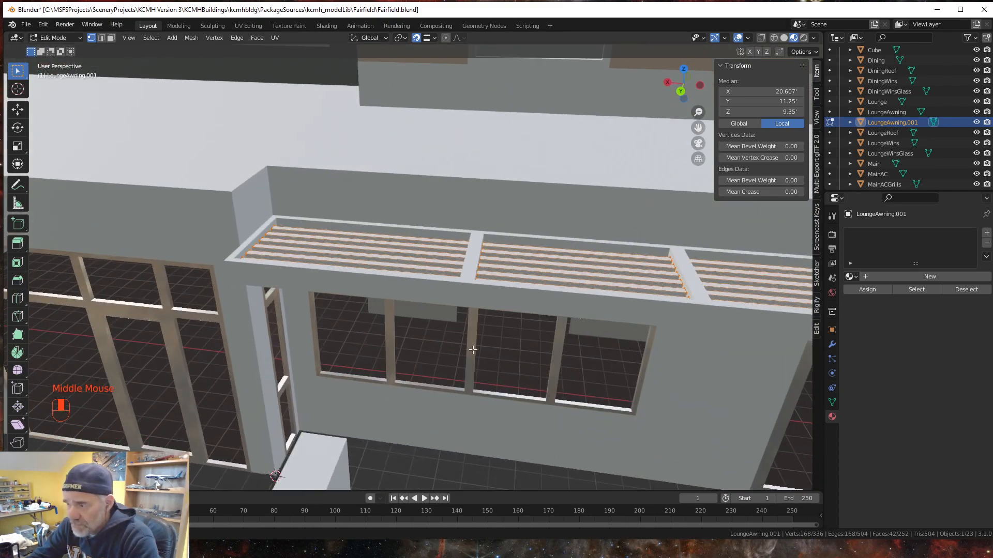
pyautogui.scroll(-2, 470, 347)
pyautogui.scroll(-2, 470, 347)
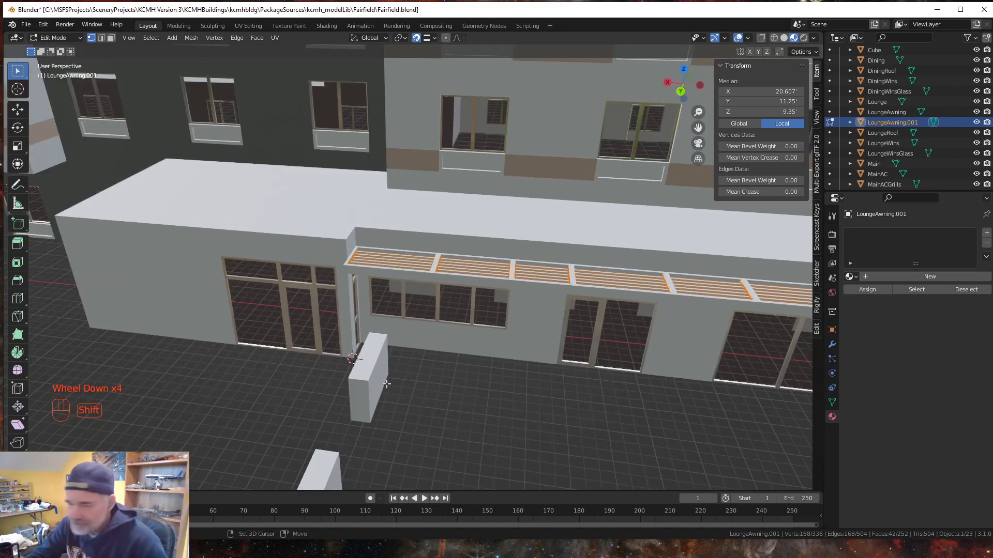
pyautogui.keyDown('shift'); pyautogui.moveTo(414, 391); pyautogui.dragTo(448, 415, button='middle'); pyautogui.keyUp('shift')
pyautogui.press('Tab')
pyautogui.click(314, 378)
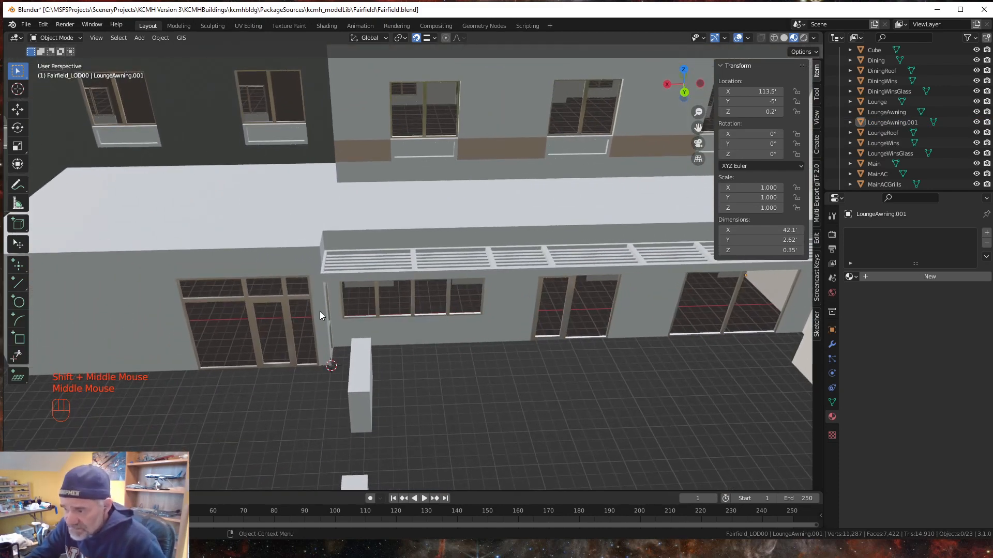
# Step: Join the LoungeAwning frame and the LoungeAwning.001 slats into one object, keeping LoungeAwning.001 as the active object
pyautogui.moveTo(335, 297); pyautogui.dragTo(404, 294, button='middle')
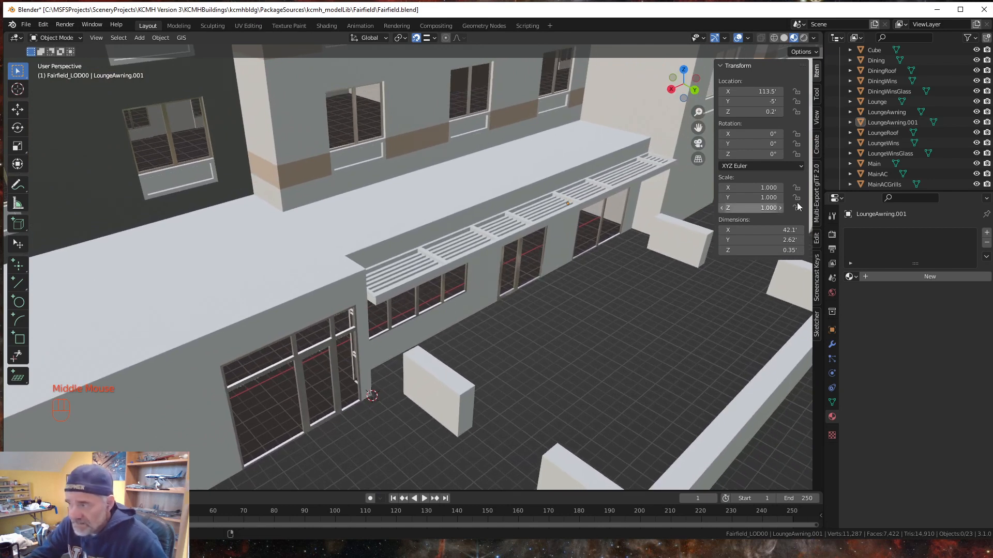
pyautogui.click(893, 122)
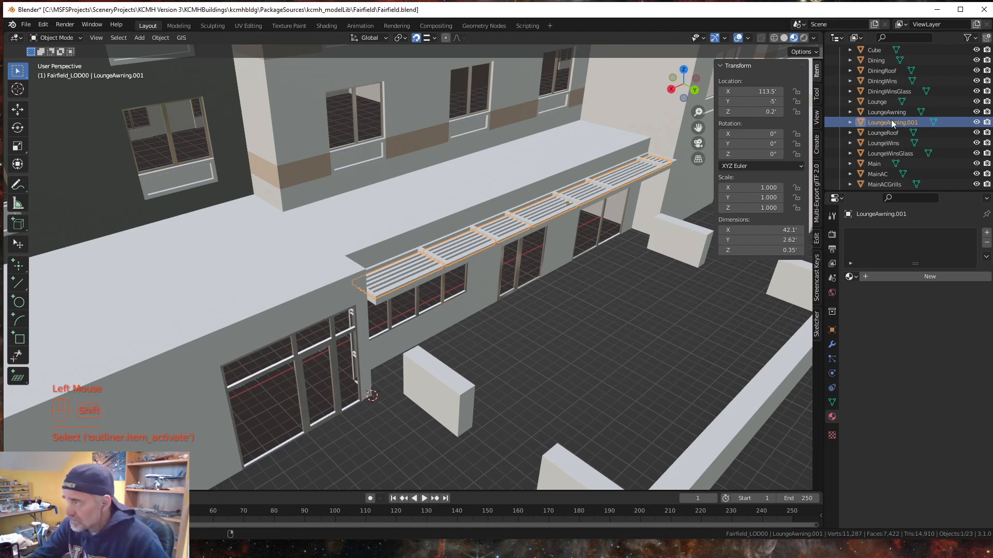
pyautogui.keyDown('shift'); pyautogui.click(886, 113); pyautogui.keyUp('shift')
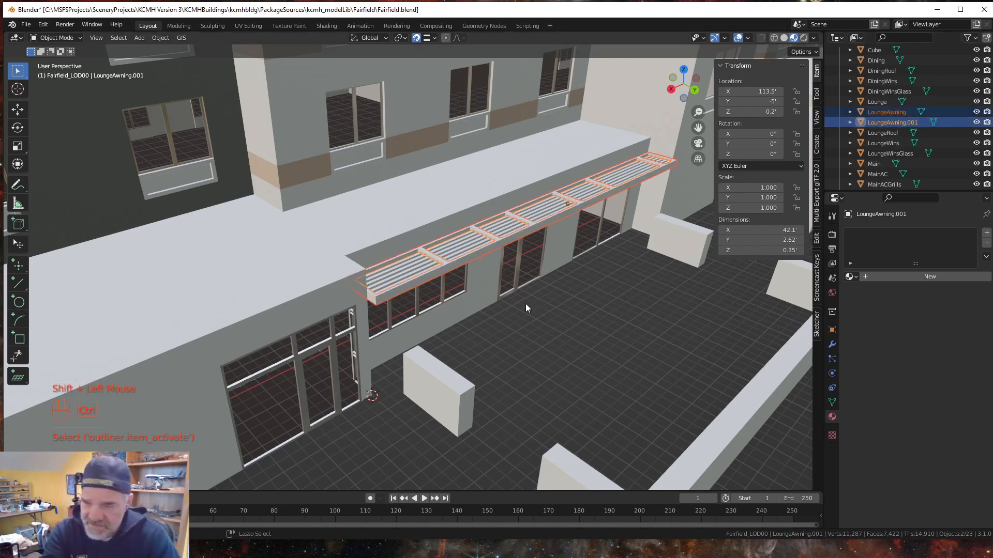
pyautogui.hotkey('ctrl', 'j')
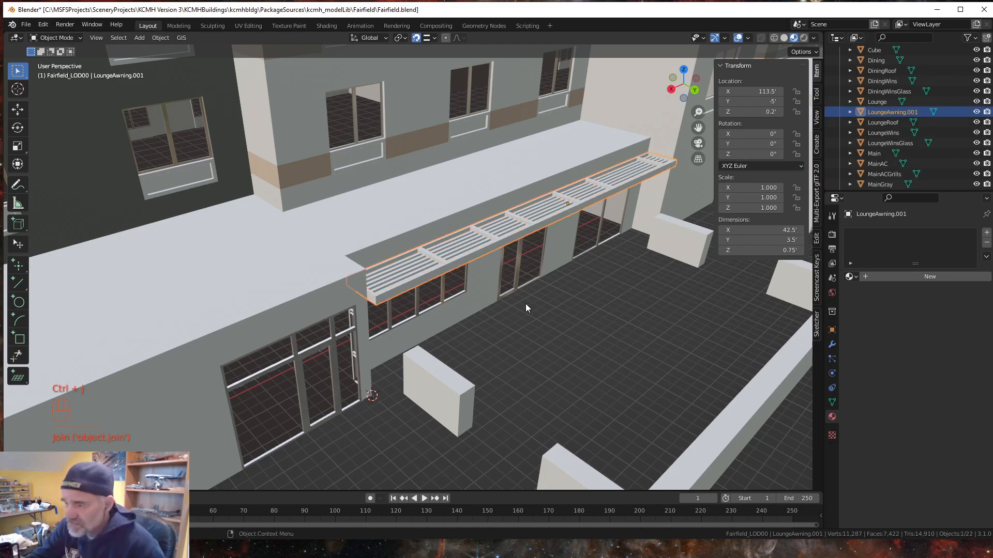
# Step: Enter Edit Mode on LoungeAwning.001 and turn on X-ray display for selecting through the awning
pyautogui.moveTo(483, 365); pyautogui.dragTo(452, 327, button='middle')
pyautogui.press('Tab')
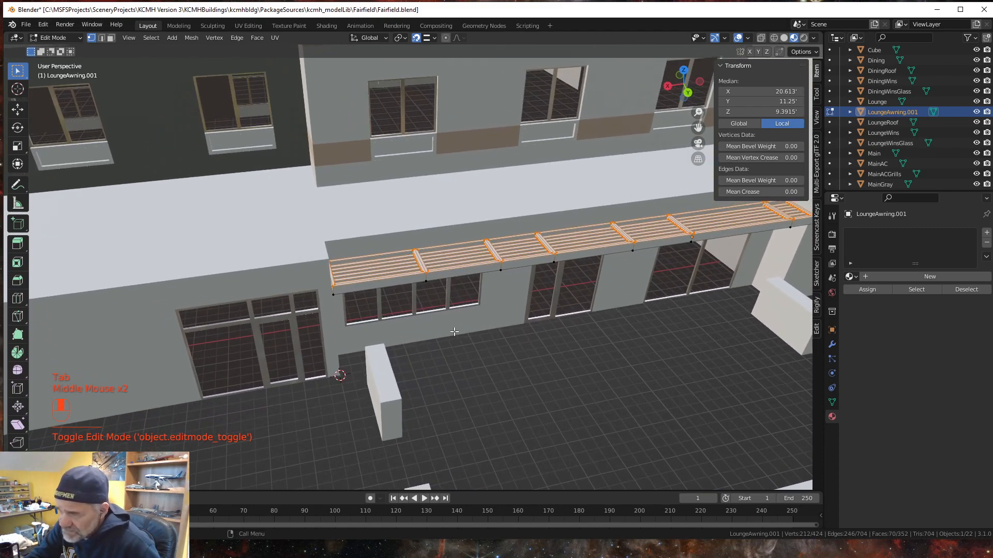
pyautogui.moveTo(408, 299); pyautogui.dragTo(403, 298, button='middle')
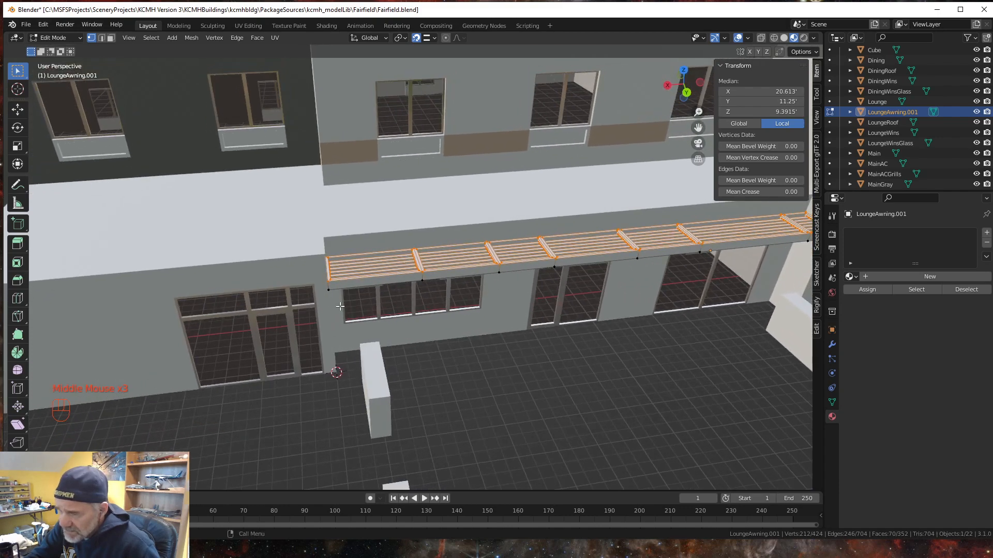
pyautogui.moveTo(329, 306); pyautogui.dragTo(324, 303, button='middle')
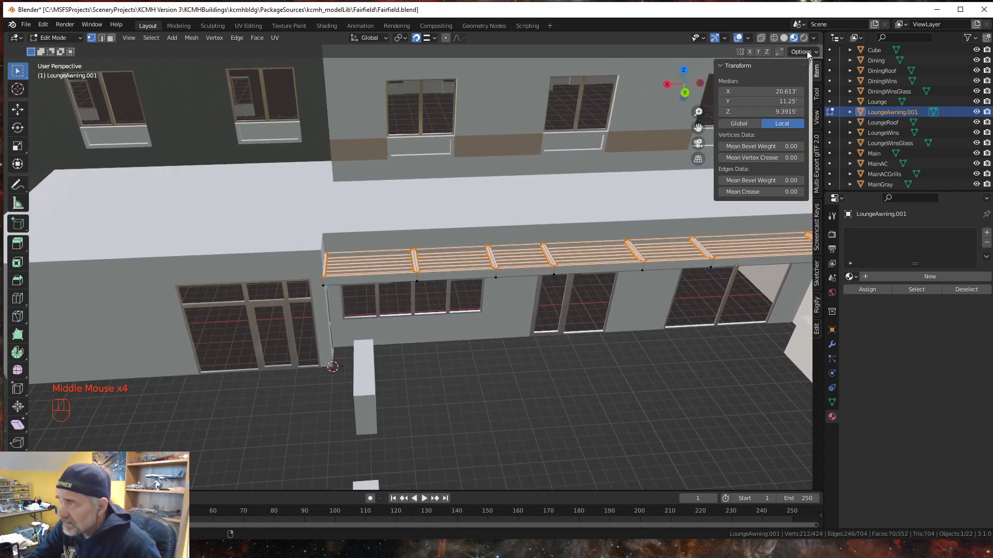
pyautogui.click(760, 38)
pyautogui.scroll(4, 396, 318)
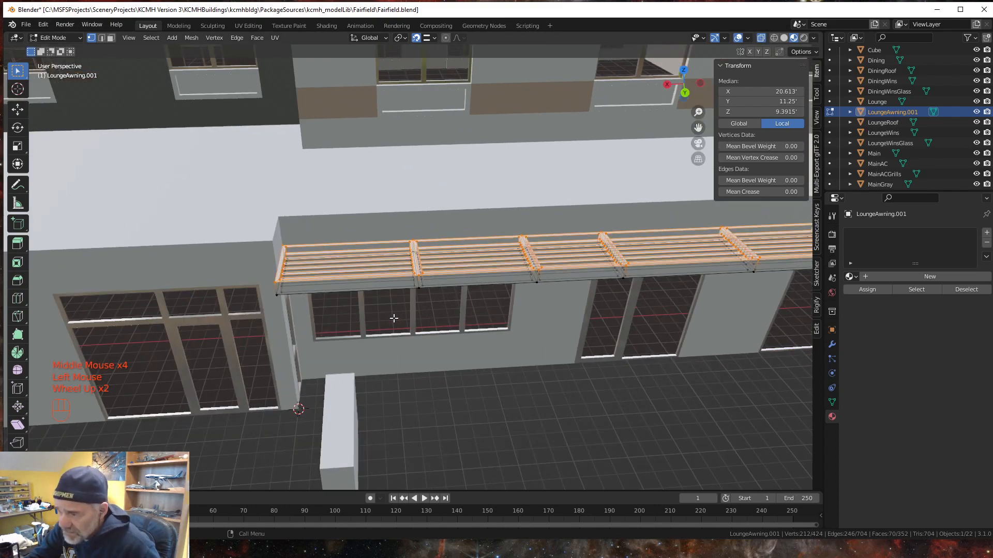
pyautogui.scroll(1, 396, 317)
pyautogui.moveTo(374, 350); pyautogui.dragTo(379, 346, button='middle')
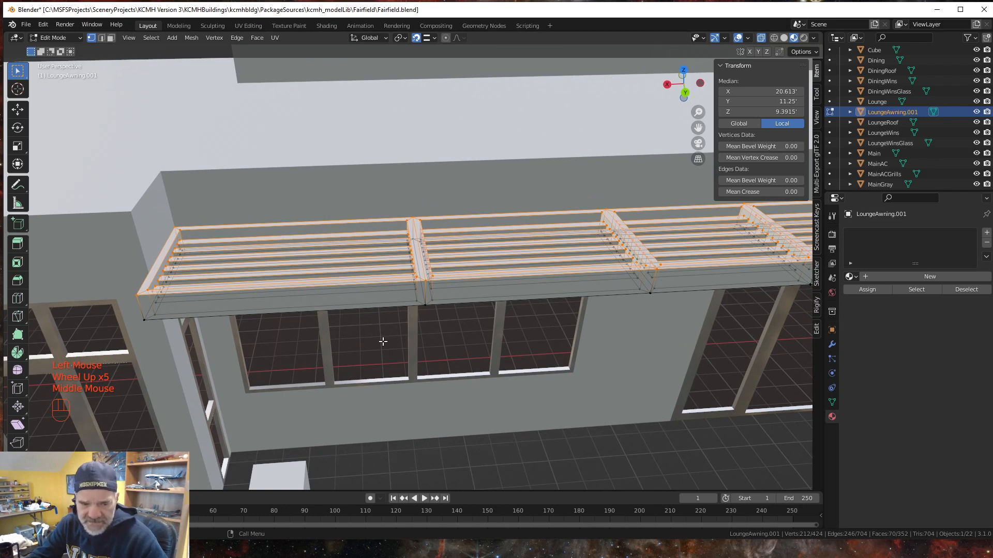
# Step: From the back orthographic view, select the awning's entire end bay nearest the entrance doors, including its frame and slats
pyautogui.press('`')
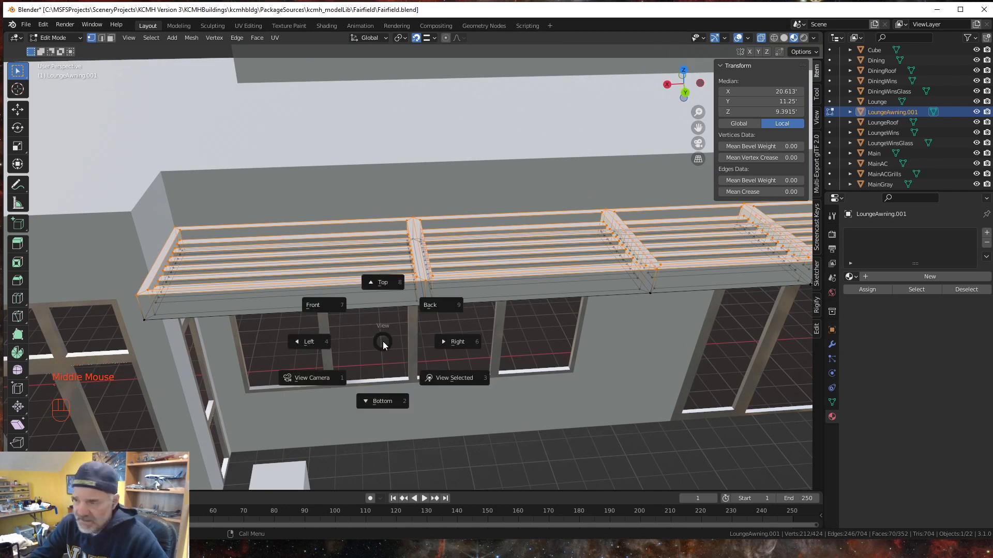
pyautogui.press('9')
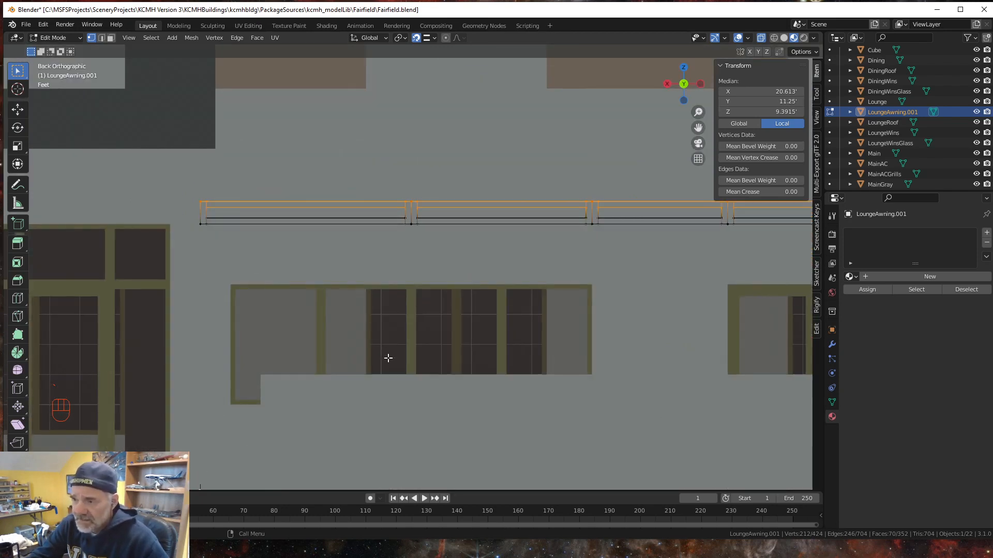
pyautogui.scroll(-3, 390, 357)
pyautogui.scroll(3, 391, 358)
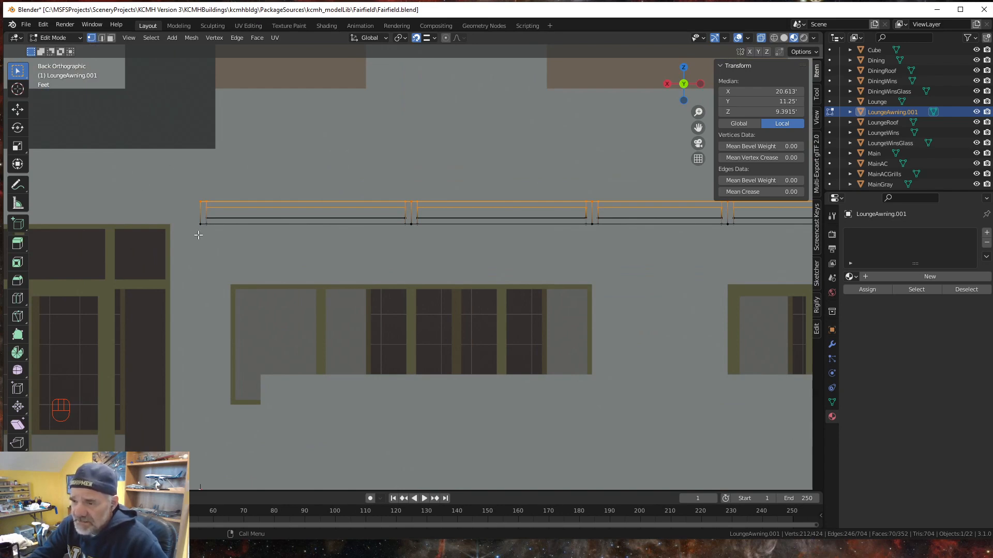
pyautogui.moveTo(193, 235); pyautogui.dragTo(415, 191)
pyautogui.moveTo(408, 273); pyautogui.dragTo(409, 352, button='middle')
pyautogui.scroll(-4, 424, 307)
pyautogui.scroll(3, 428, 313)
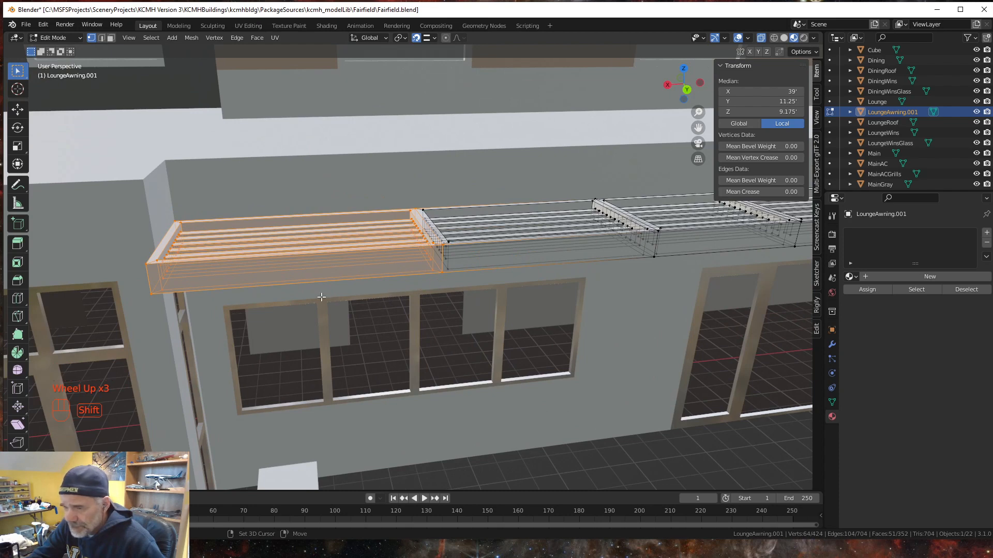
pyautogui.keyDown('shift'); pyautogui.click(151, 296); pyautogui.keyUp('shift')
pyautogui.keyDown('shift'); pyautogui.click(151, 295); pyautogui.keyUp('shift')
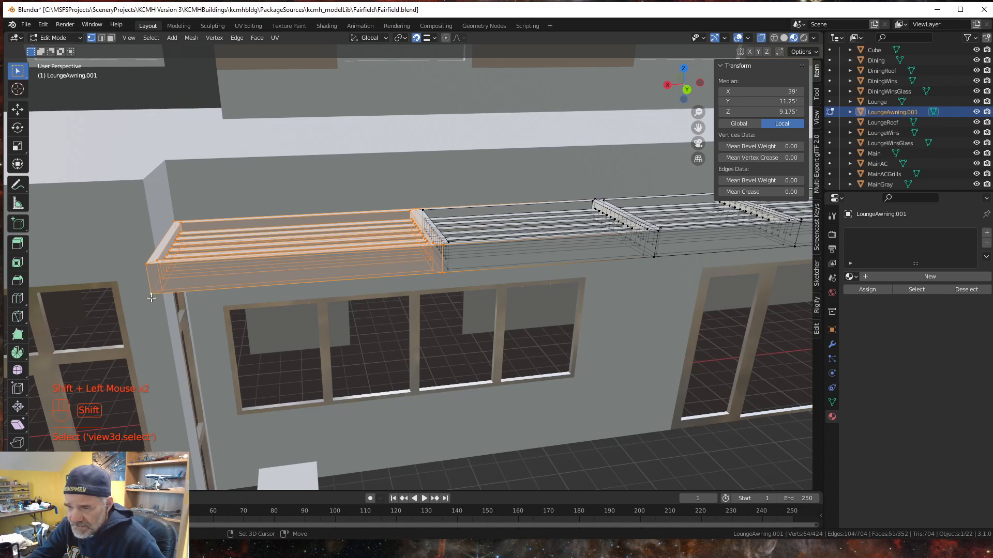
# Step: Duplicate the selected end bay and move the copy 11' along X to sit above the entrance doors
pyautogui.moveTo(178, 327); pyautogui.dragTo(278, 184, button='middle')
pyautogui.scroll(-2, 278, 184)
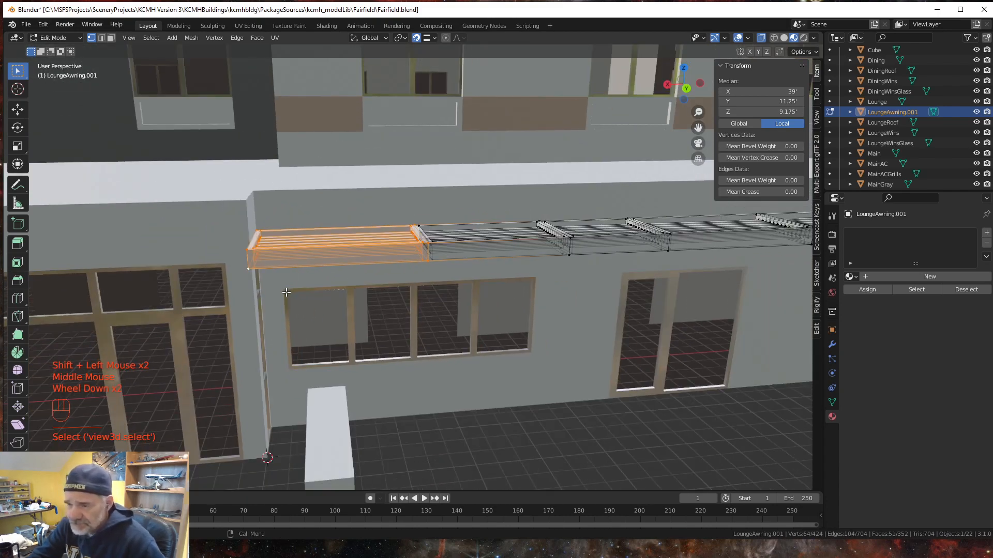
pyautogui.keyDown('shift'); pyautogui.moveTo(286, 293); pyautogui.dragTo(343, 314, button='middle'); pyautogui.keyUp('shift')
pyautogui.scroll(-3, 352, 303)
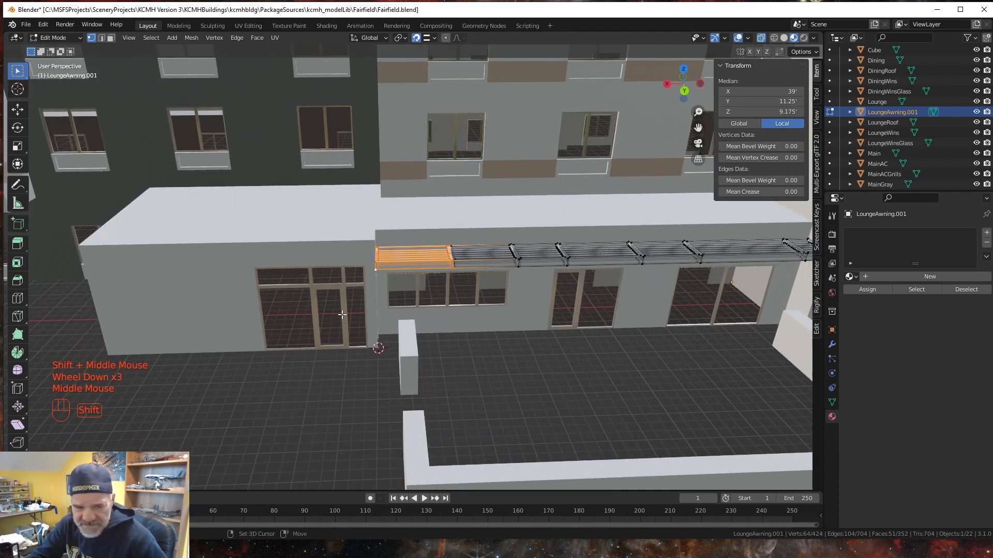
pyautogui.hotkey('shift', 'd')
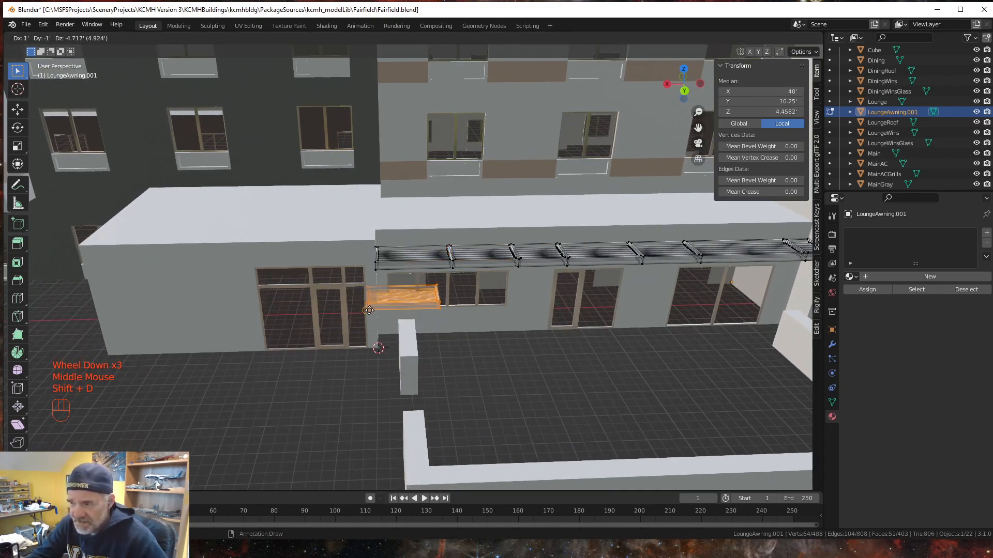
pyautogui.press('Escape')
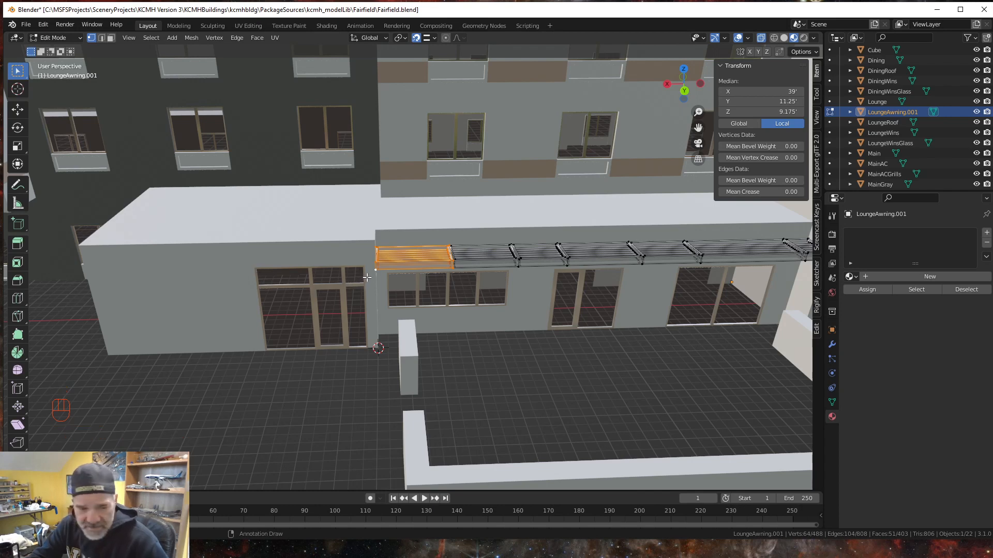
pyautogui.press('g')
pyautogui.press('x')
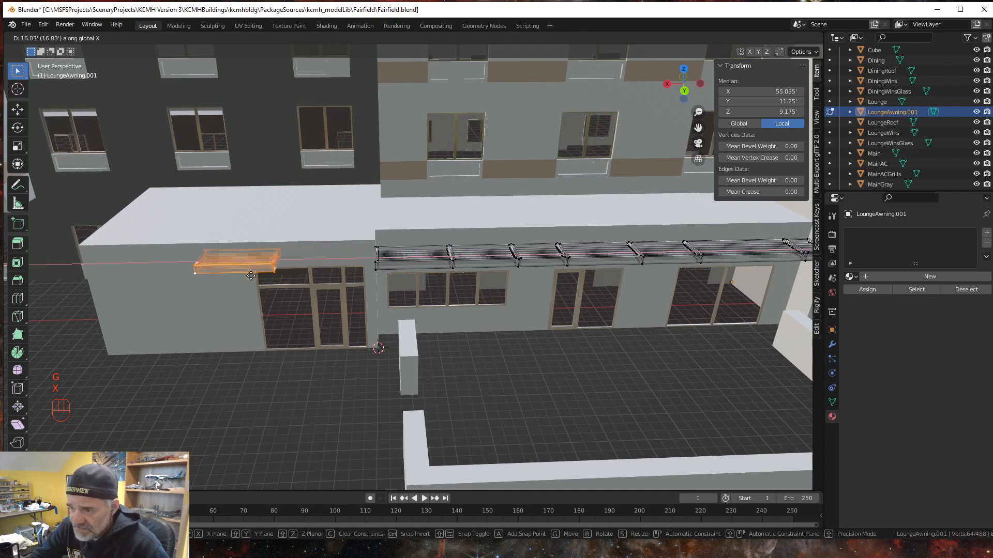
pyautogui.click(305, 275)
# Step: Select the wall-side rail vertices at both ends of the copied bay and move them 2.4' along Y towards its front
pyautogui.moveTo(275, 304); pyautogui.dragTo(395, 362, button='middle')
pyautogui.scroll(3, 366, 342)
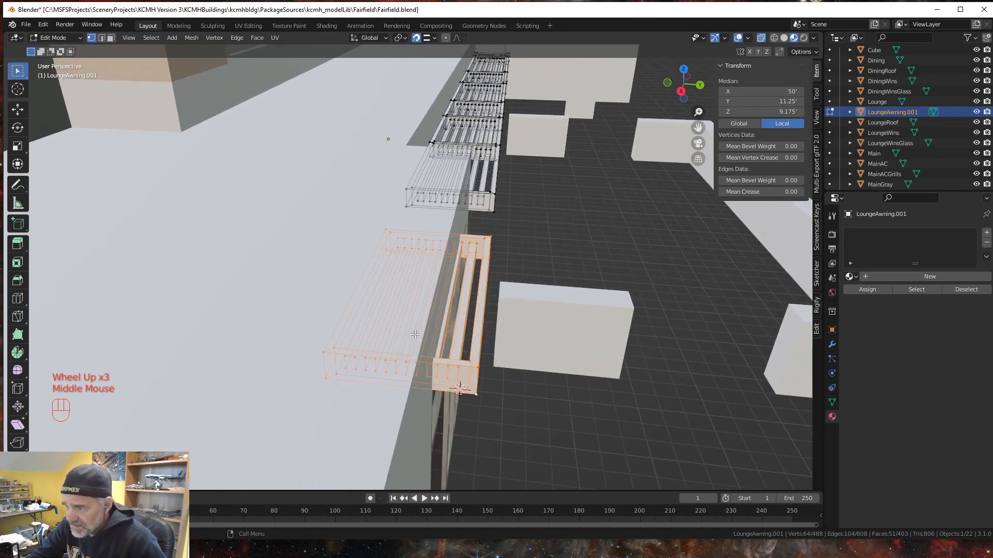
pyautogui.moveTo(317, 387); pyautogui.dragTo(340, 342)
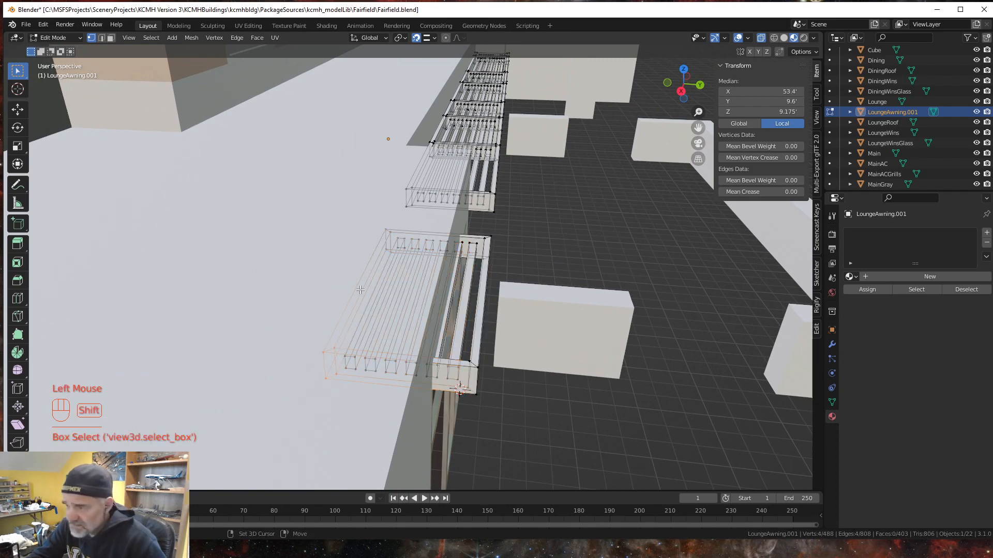
pyautogui.keyDown('shift'); pyautogui.moveTo(383, 256); pyautogui.dragTo(395, 229); pyautogui.keyUp('shift')
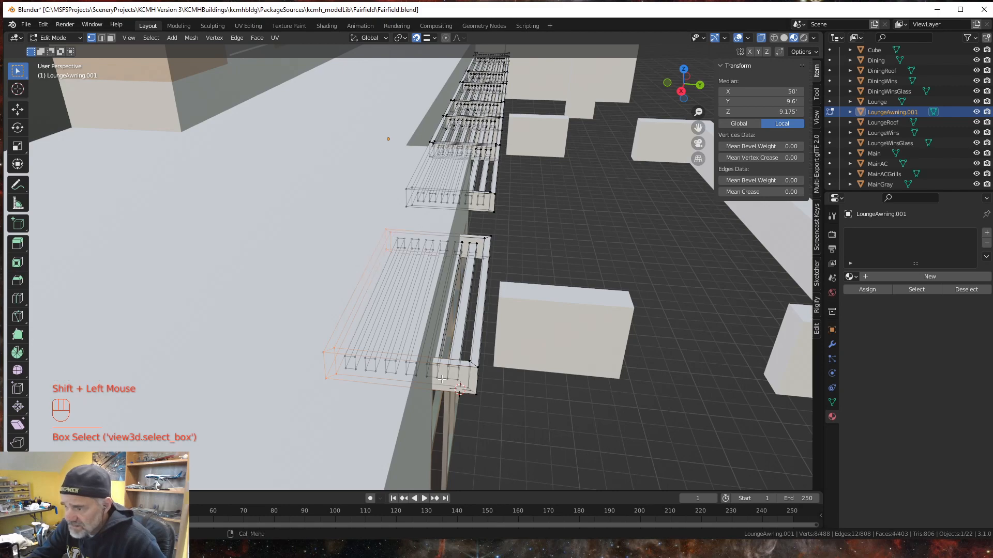
pyautogui.moveTo(442, 379); pyautogui.dragTo(401, 387, button='middle')
pyautogui.scroll(-2, 398, 388)
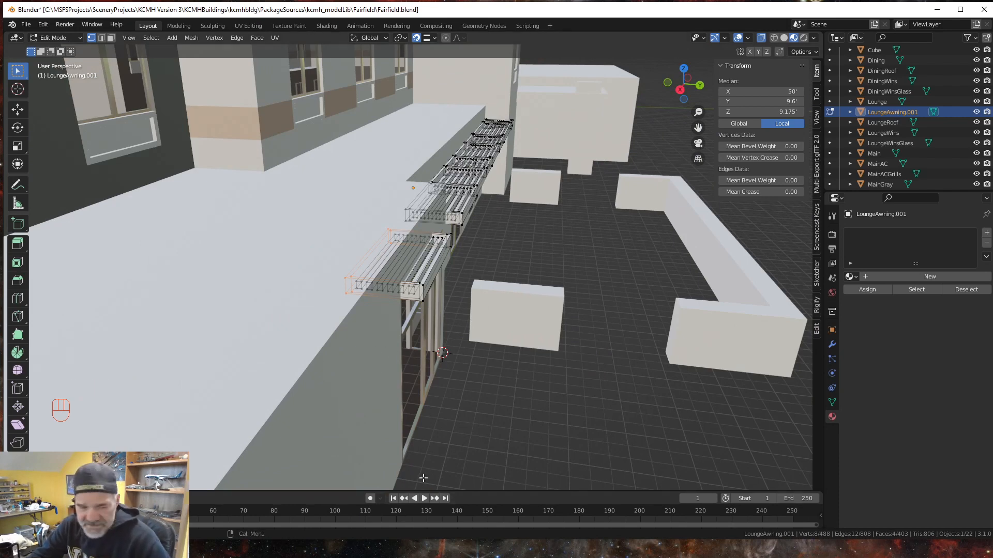
pyautogui.press('g')
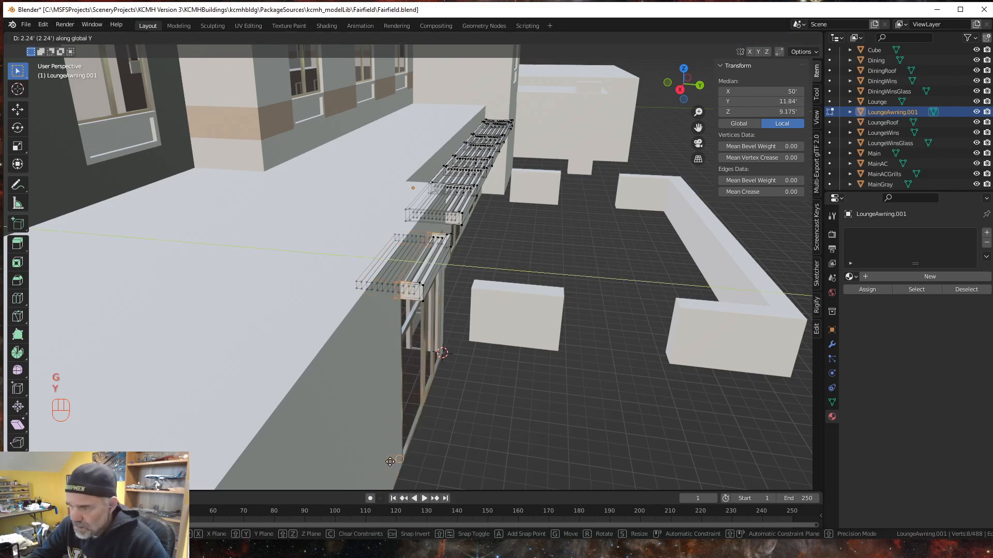
pyautogui.press('y')
pyautogui.click(400, 474)
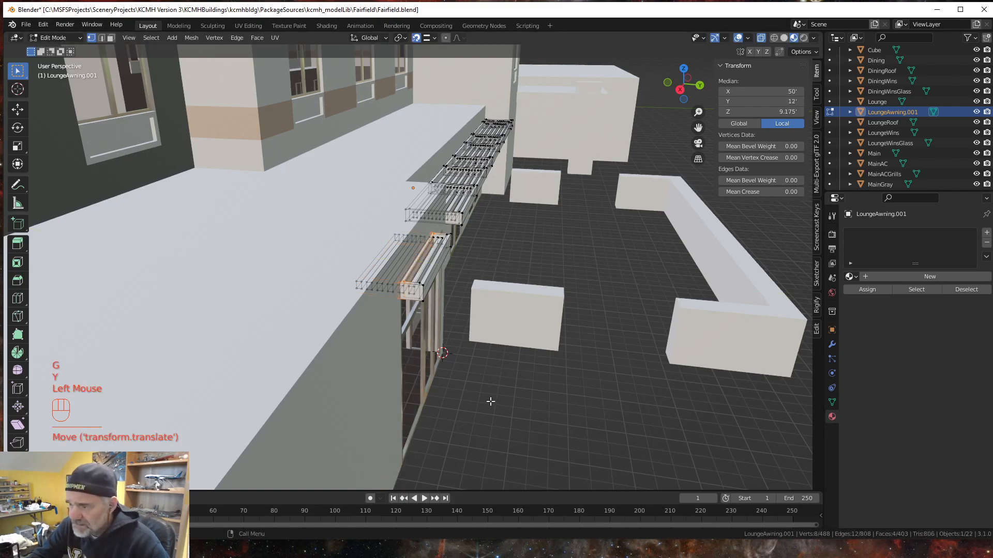
pyautogui.moveTo(489, 401); pyautogui.dragTo(527, 381, button='middle')
pyautogui.keyDown('shift'); pyautogui.moveTo(483, 444); pyautogui.dragTo(507, 449, button='middle'); pyautogui.keyUp('shift')
pyautogui.scroll(2, 507, 450)
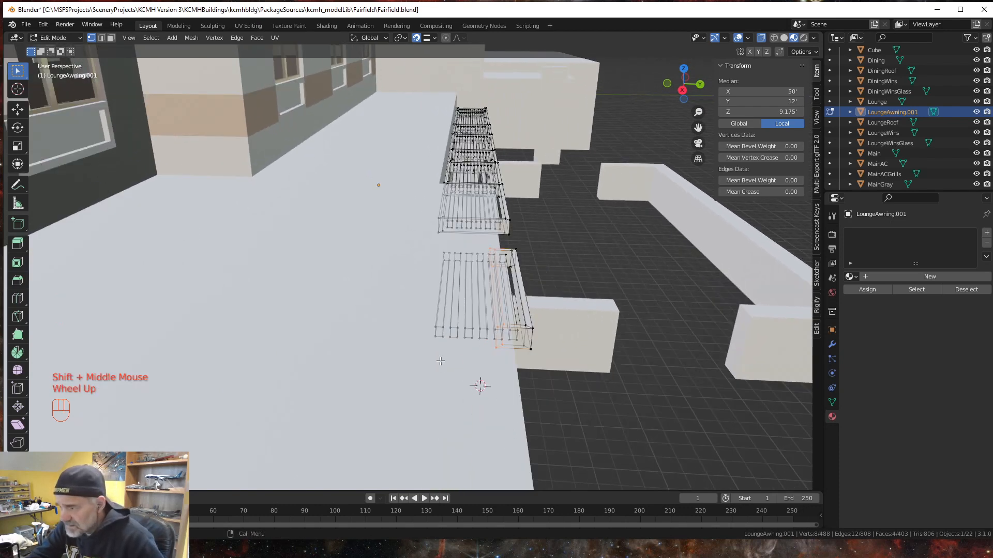
pyautogui.moveTo(426, 351); pyautogui.dragTo(495, 250)
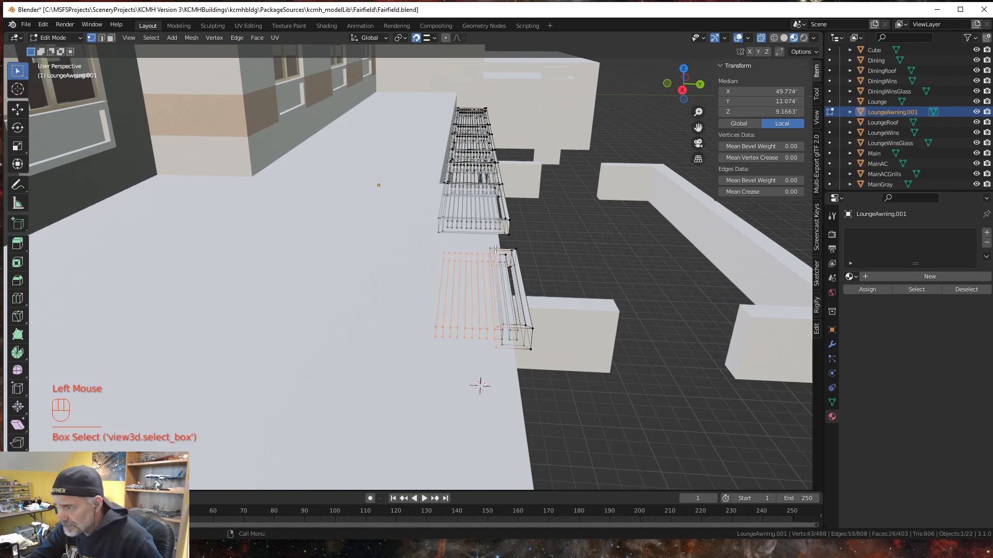
pyautogui.click(484, 289)
# Step: Select both ends of the five slats behind the moved rail of the copied bay and delete their vertices
pyautogui.moveTo(445, 379); pyautogui.dragTo(439, 370, button='middle')
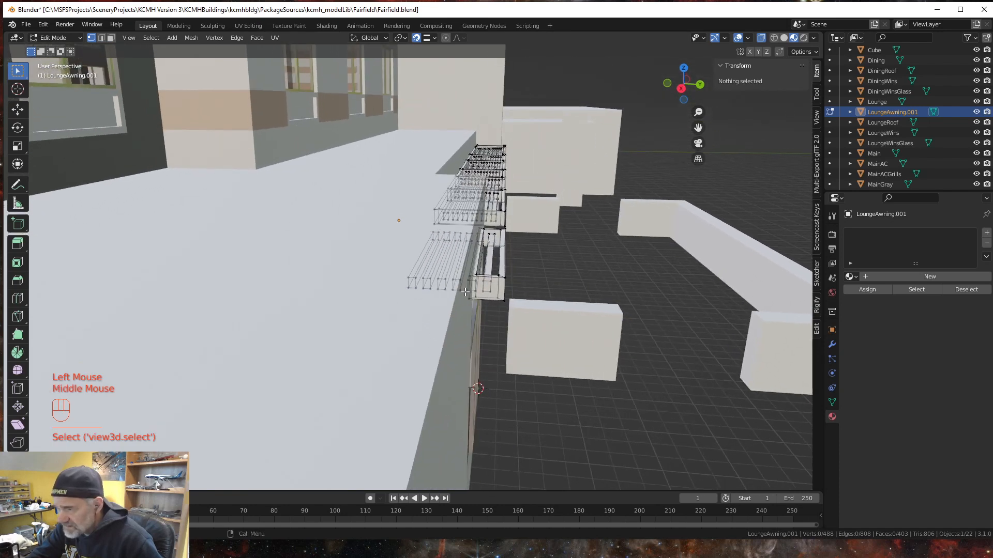
pyautogui.scroll(1, 459, 300)
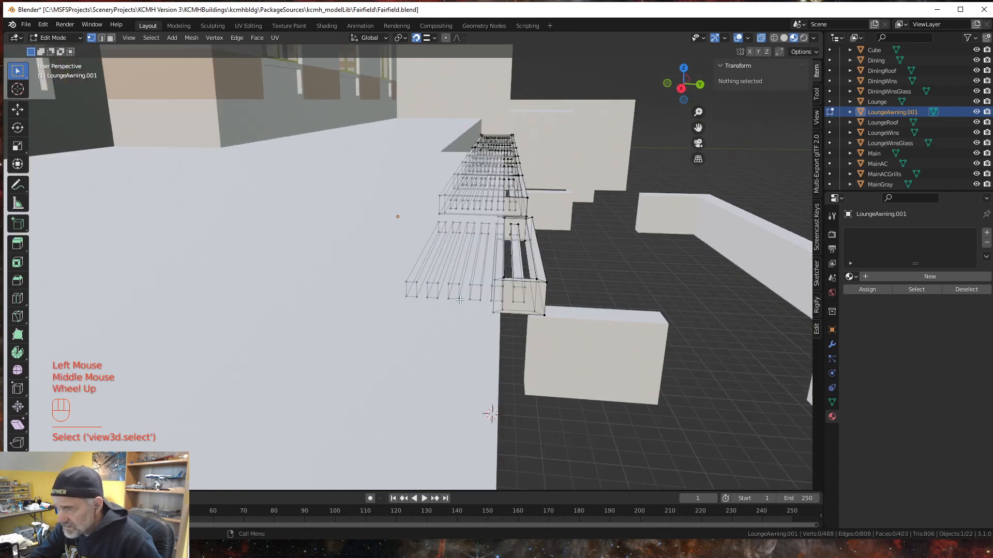
pyautogui.click(486, 306)
pyautogui.moveTo(486, 306); pyautogui.dragTo(500, 286)
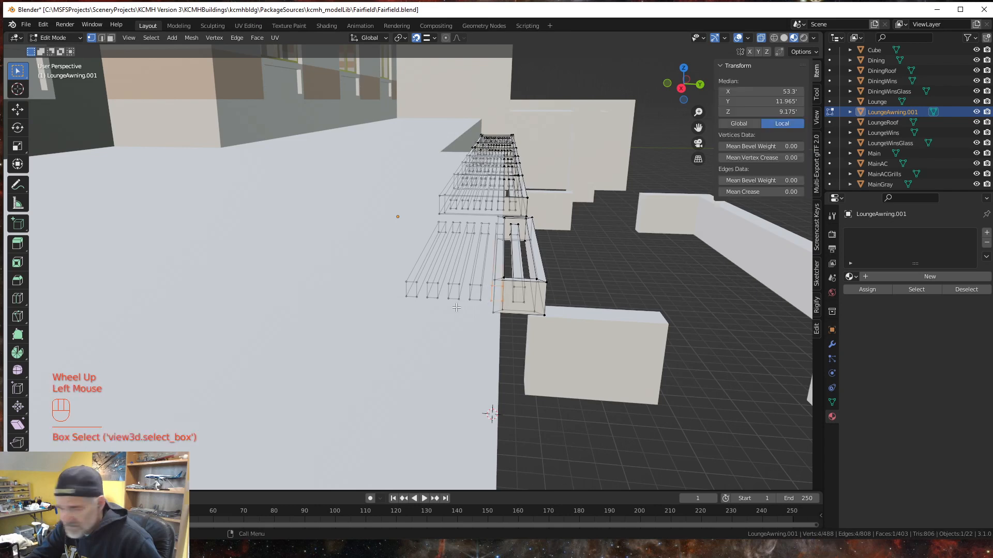
pyautogui.keyDown('shift'); pyautogui.moveTo(399, 303); pyautogui.dragTo(486, 274); pyautogui.keyUp('shift')
pyautogui.keyDown('shift'); pyautogui.moveTo(486, 274); pyautogui.dragTo(457, 270, button='middle'); pyautogui.keyUp('shift')
pyautogui.scroll(3, 466, 284)
pyautogui.keyDown('shift'); pyautogui.moveTo(456, 270); pyautogui.dragTo(471, 235); pyautogui.keyUp('shift')
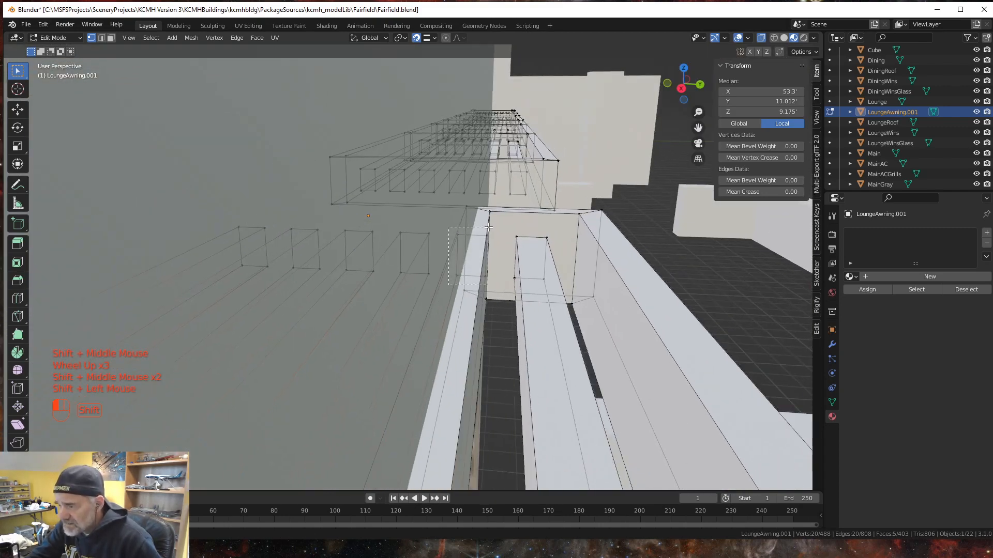
pyautogui.keyDown('shift'); pyautogui.moveTo(199, 293); pyautogui.dragTo(437, 221); pyautogui.keyUp('shift')
pyautogui.scroll(-4, 429, 239)
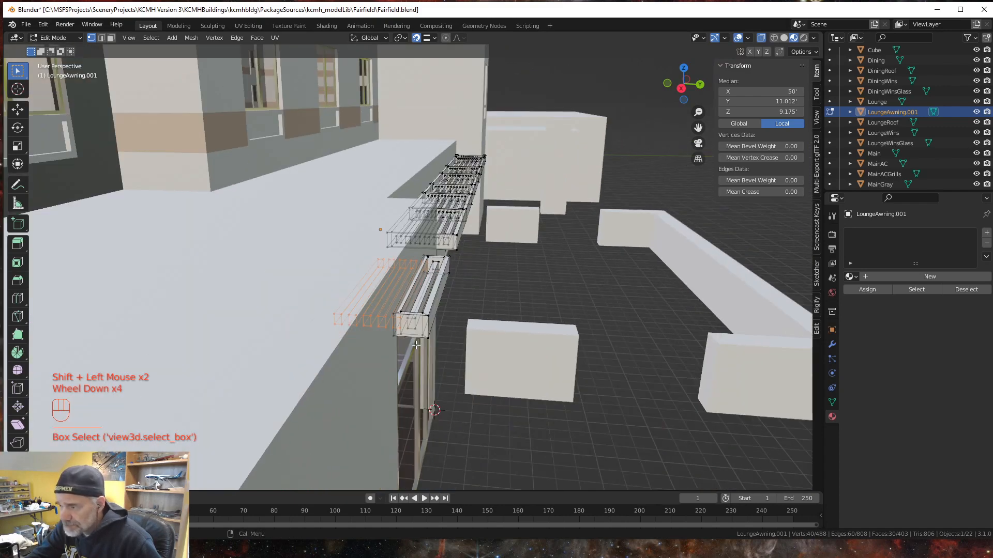
pyautogui.moveTo(415, 345); pyautogui.dragTo(412, 343, button='middle')
pyautogui.press('Delete')
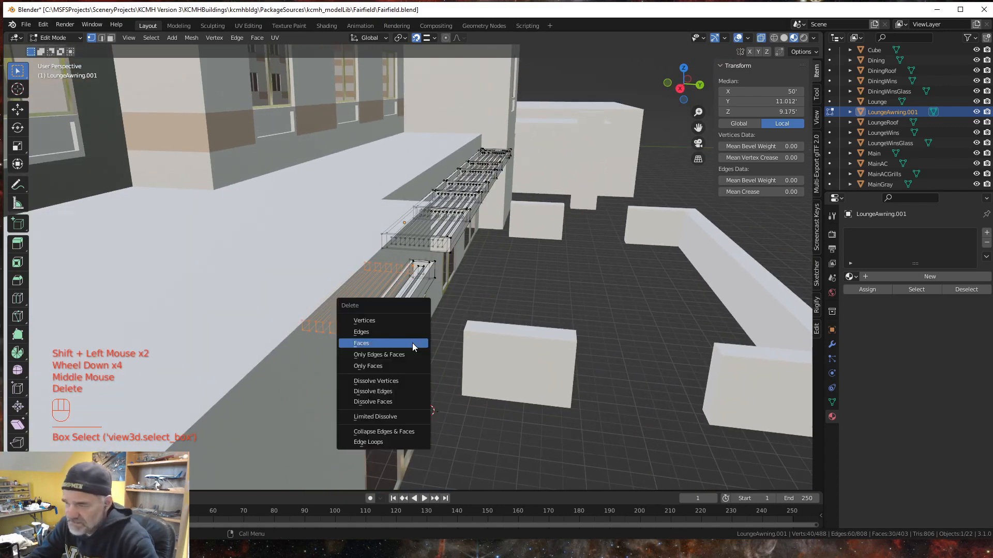
pyautogui.click(412, 325)
# Step: Select the four wall-side corner vertices of the shallow awning above the entrance doors and move them 0.1' along Y
pyautogui.moveTo(434, 362); pyautogui.dragTo(436, 384, button='middle')
pyautogui.scroll(-2, 443, 366)
pyautogui.scroll(1, 414, 336)
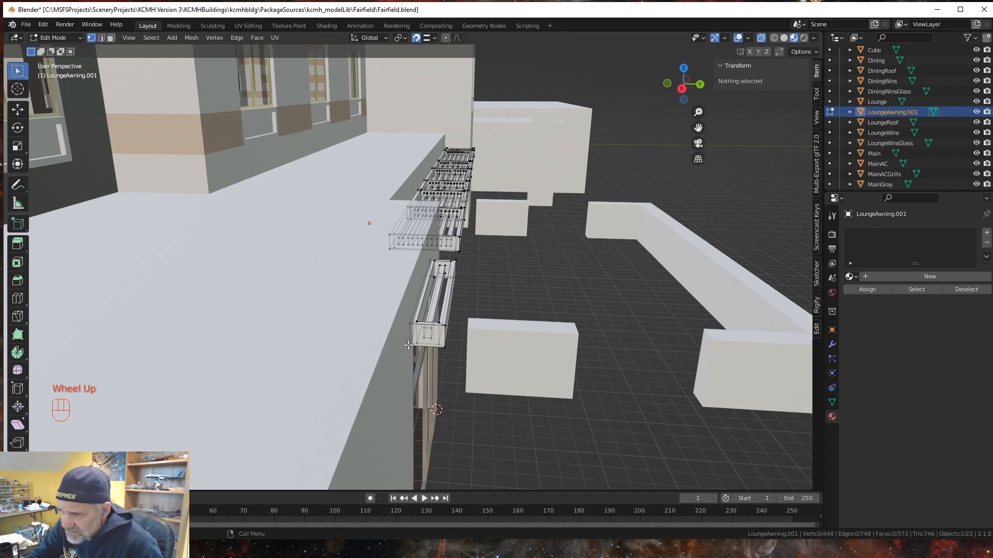
pyautogui.click(409, 344)
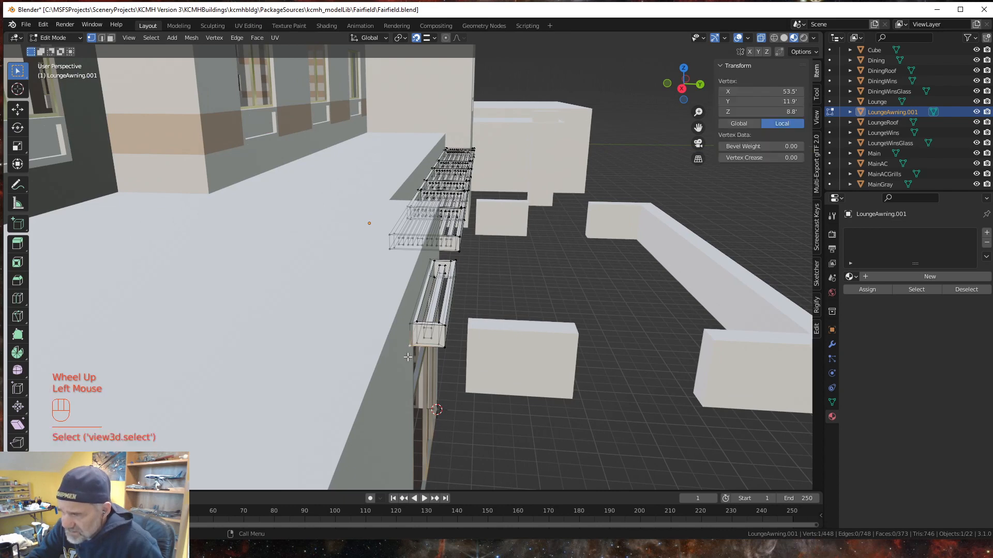
pyautogui.keyDown('shift'); pyautogui.click(409, 324); pyautogui.keyUp('shift')
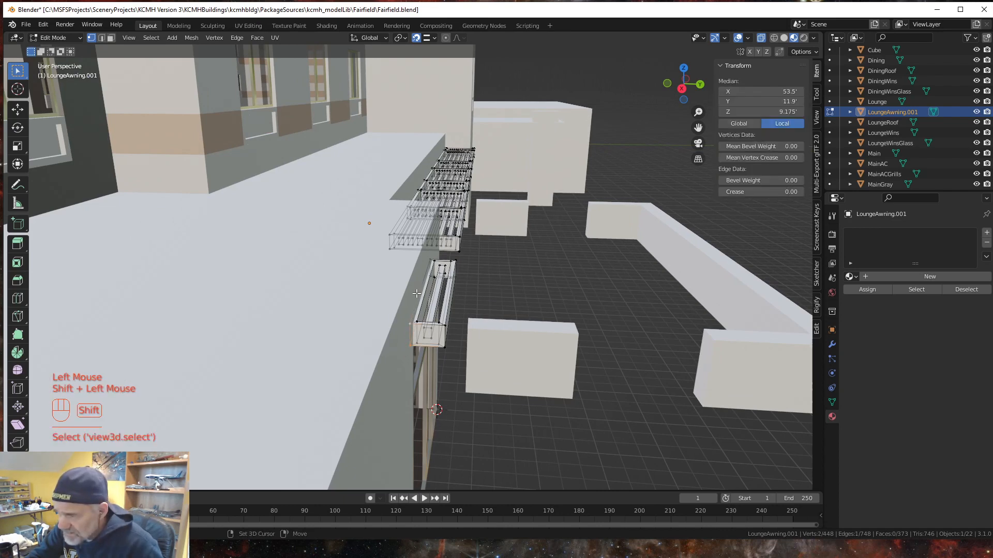
pyautogui.keyDown('shift'); pyautogui.click(430, 260); pyautogui.keyUp('shift')
pyautogui.keyDown('shift'); pyautogui.click(430, 277); pyautogui.keyUp('shift')
pyautogui.moveTo(429, 278); pyautogui.dragTo(415, 334, button='middle')
pyautogui.keyDown('shift'); pyautogui.scroll(-2, 415, 336); pyautogui.keyUp('shift')
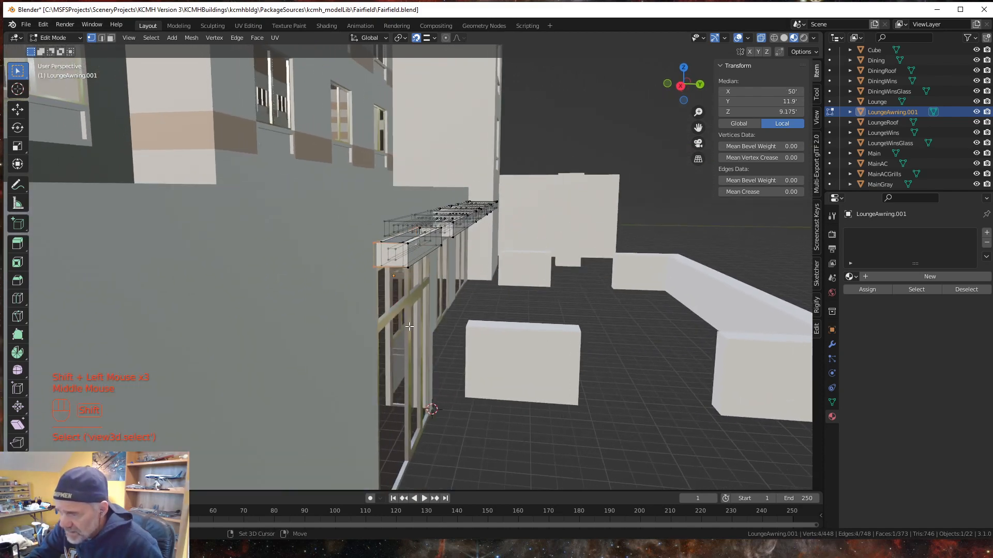
pyautogui.keyDown('shift'); pyautogui.moveTo(430, 426); pyautogui.dragTo(449, 335, button='middle'); pyautogui.keyUp('shift')
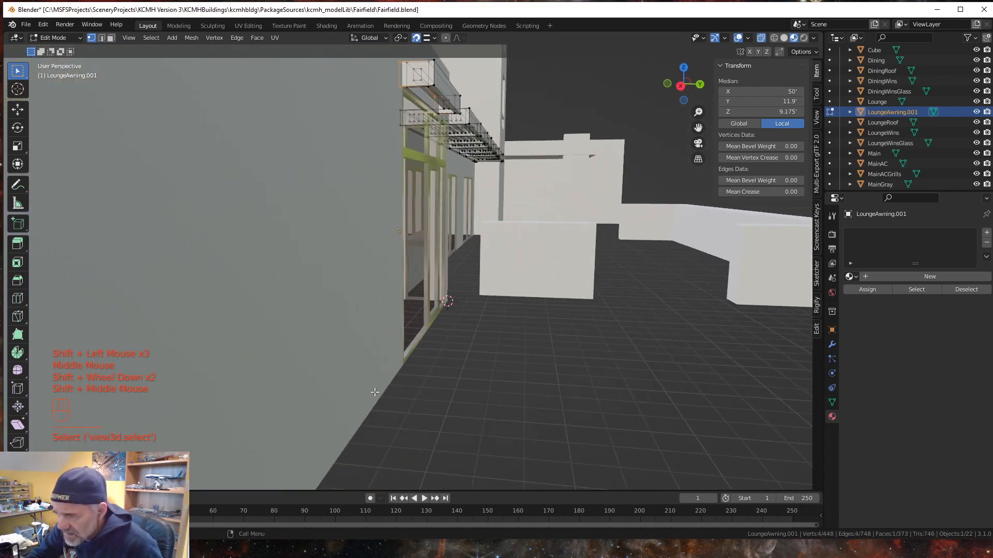
pyautogui.moveTo(381, 400); pyautogui.dragTo(388, 412, button='middle')
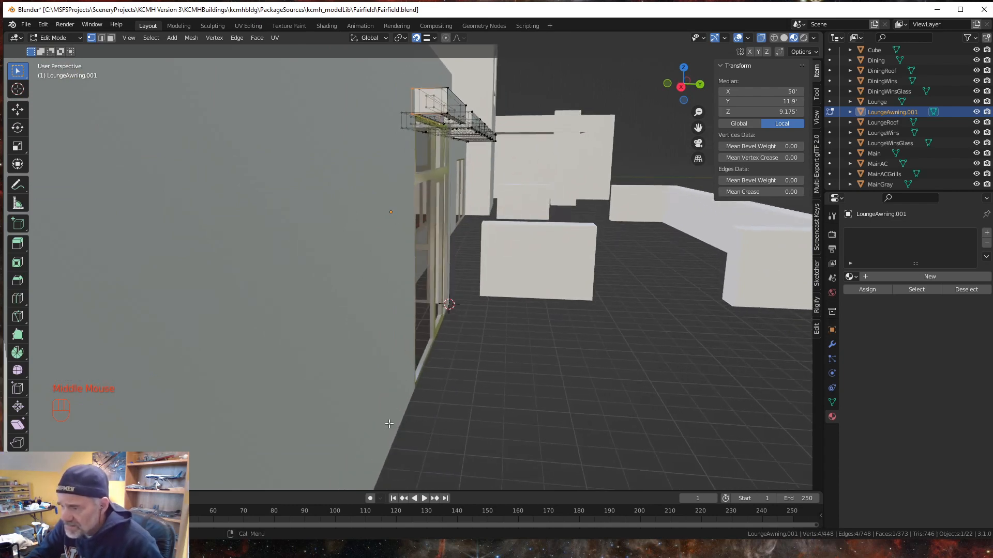
pyautogui.press('g')
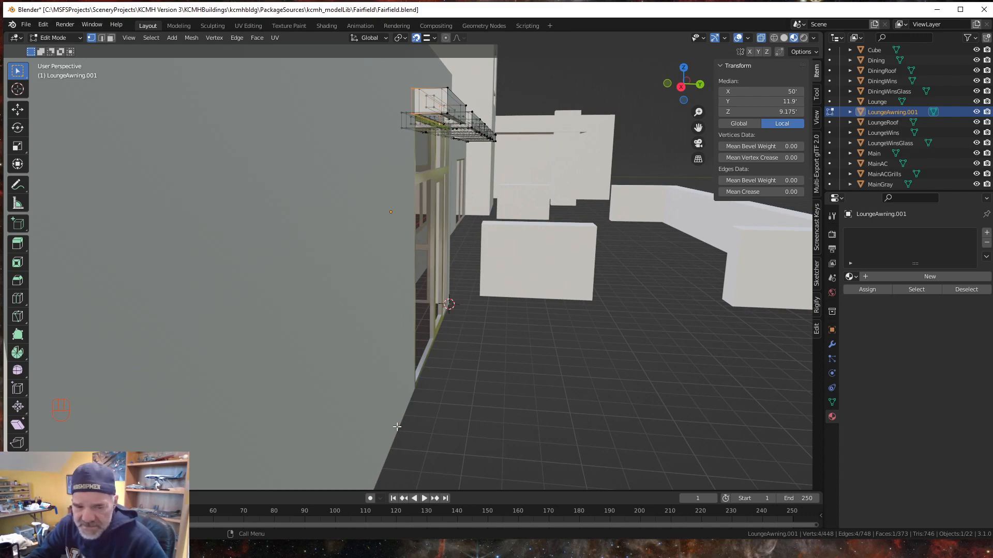
pyautogui.press('y')
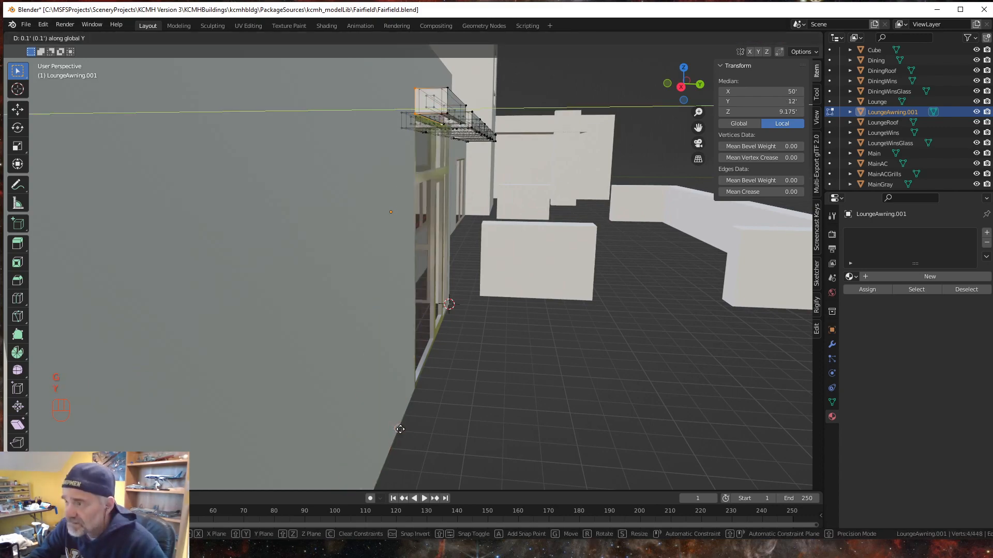
pyautogui.click(401, 429)
pyautogui.moveTo(443, 381); pyautogui.dragTo(356, 287, button='middle')
pyautogui.scroll(-2, 449, 403)
pyautogui.press('Tab')
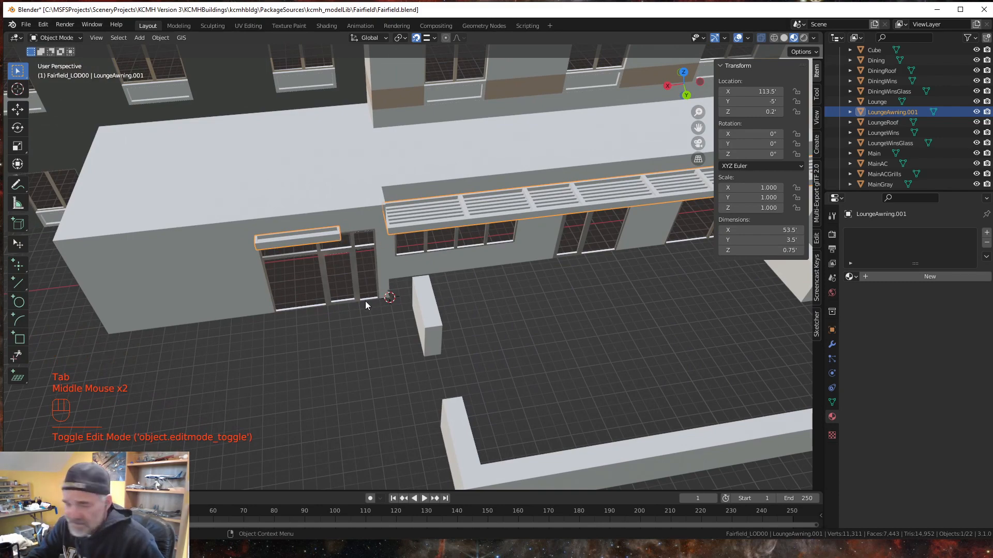
# Step: Stretch the shallow awning's end nearest the lounge awning by -4' along X, using vertex snapping to meet the lounge awning's end
pyautogui.keyDown('shift'); pyautogui.moveTo(366, 344); pyautogui.dragTo(371, 395, button='middle'); pyautogui.keyUp('shift')
pyautogui.scroll(2, 370, 384)
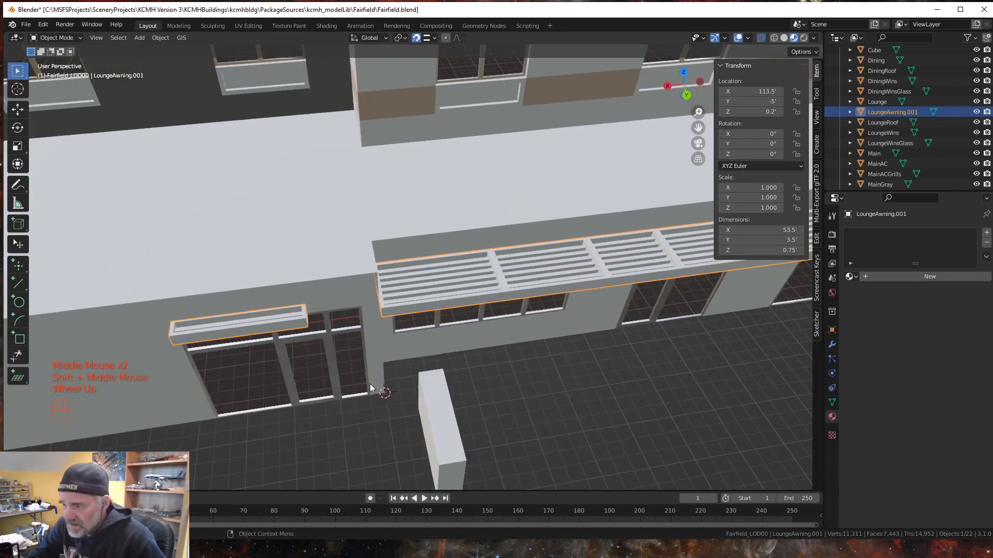
pyautogui.scroll(1, 370, 384)
pyautogui.press('Tab')
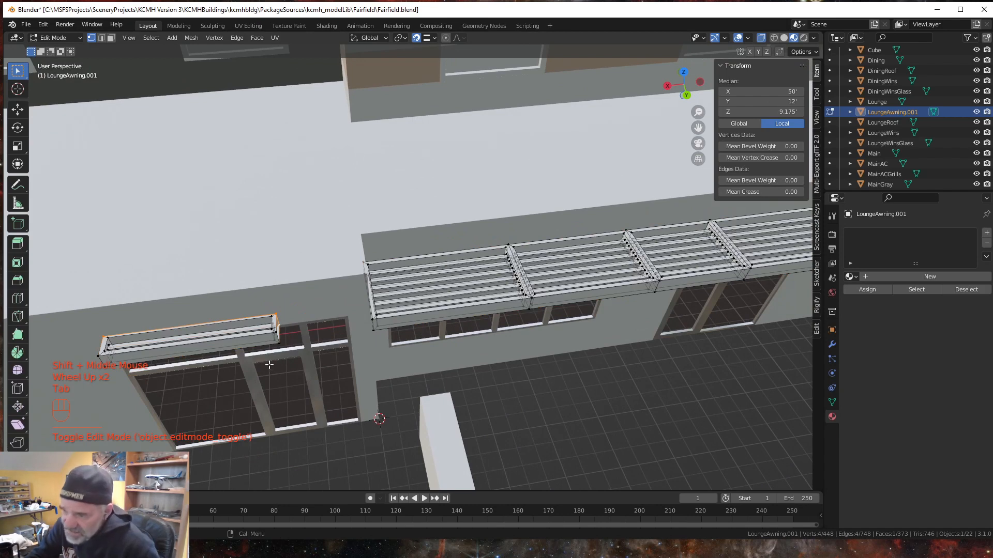
pyautogui.moveTo(267, 357); pyautogui.dragTo(300, 305)
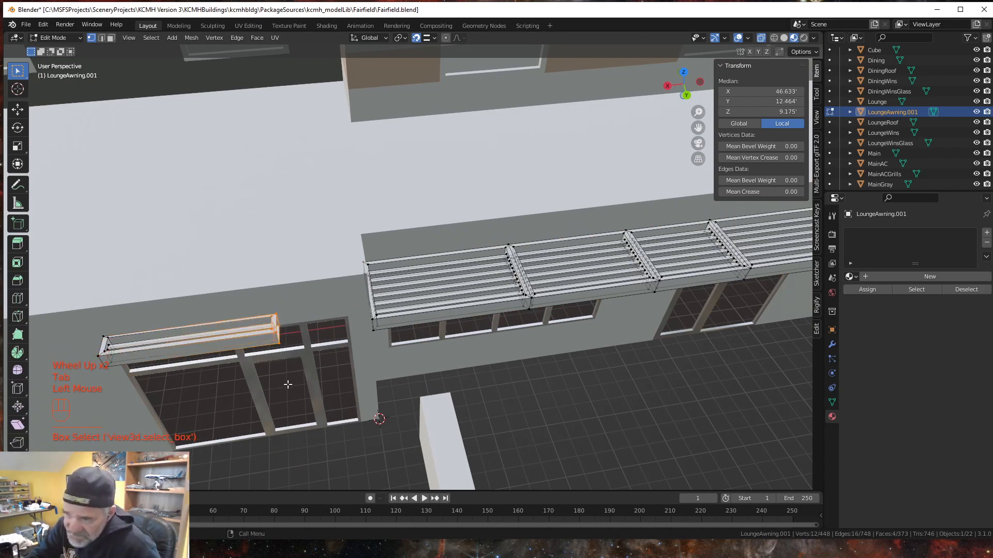
pyautogui.press('shift')
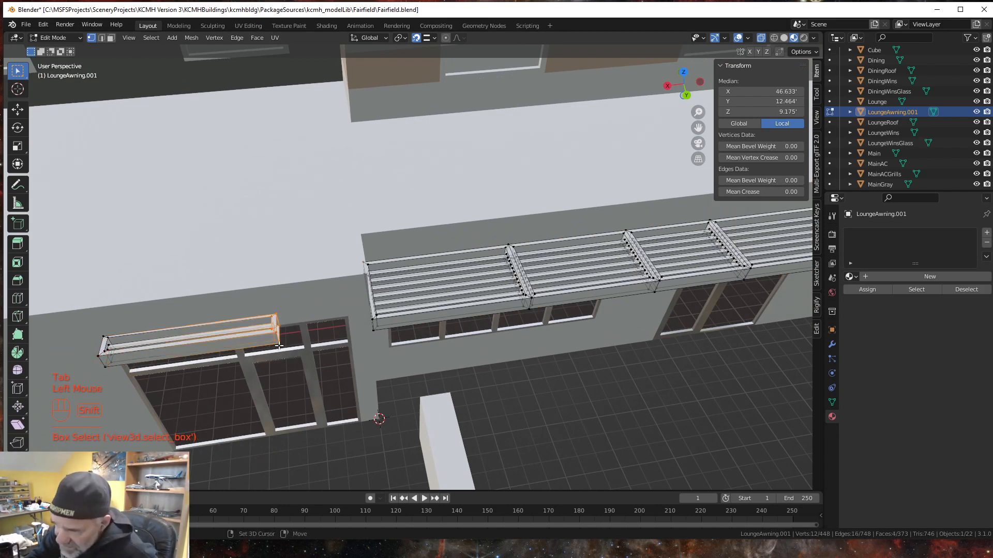
pyautogui.keyDown('shift'); pyautogui.click(279, 344); pyautogui.keyUp('shift')
pyautogui.keyDown('shift'); pyautogui.click(280, 344); pyautogui.keyUp('shift')
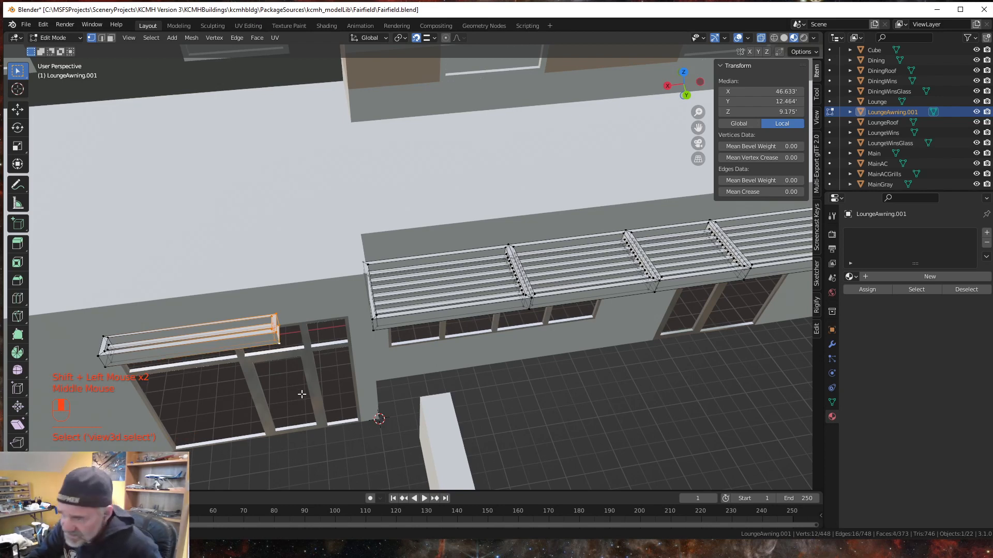
pyautogui.moveTo(302, 393); pyautogui.dragTo(295, 365, button='middle')
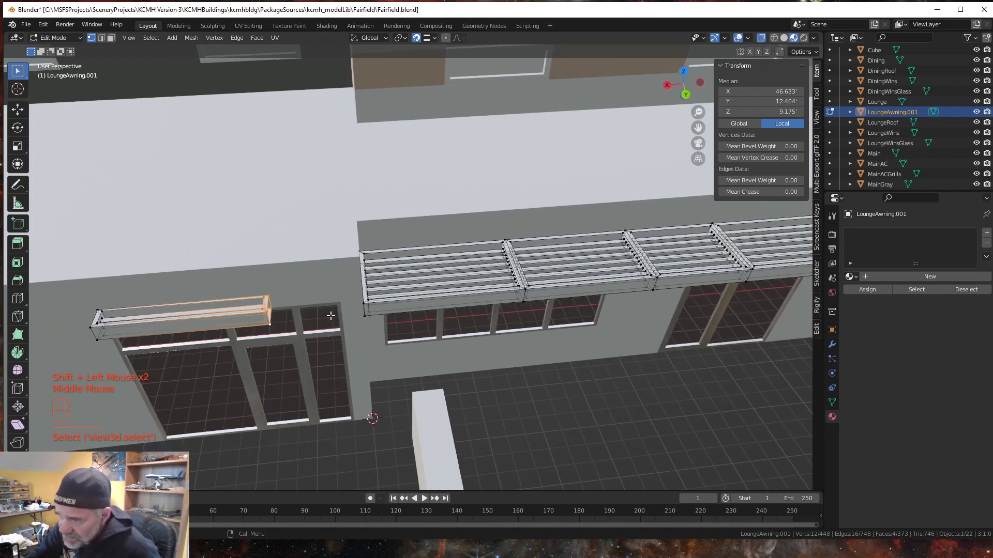
pyautogui.click(427, 39)
pyautogui.click(410, 74)
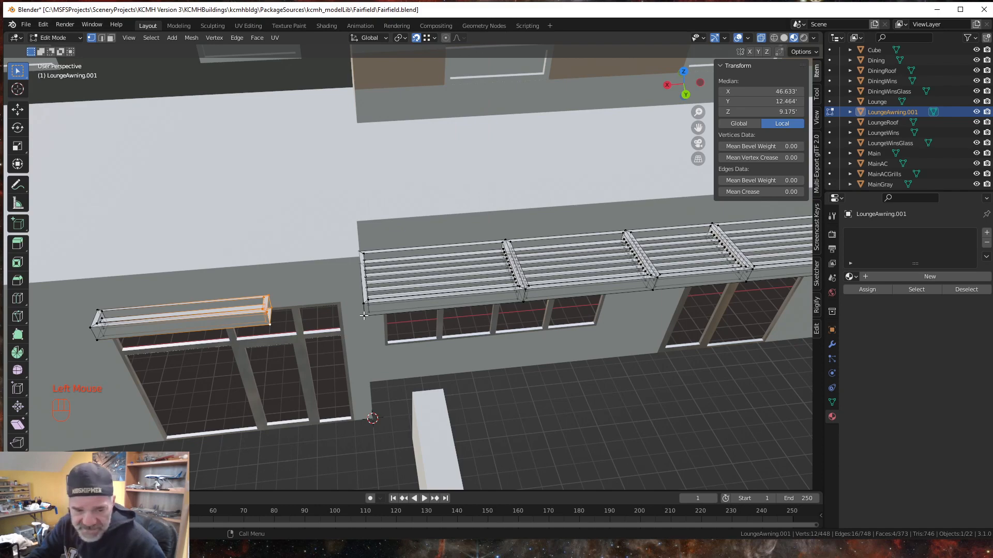
pyautogui.press('g')
pyautogui.press('x')
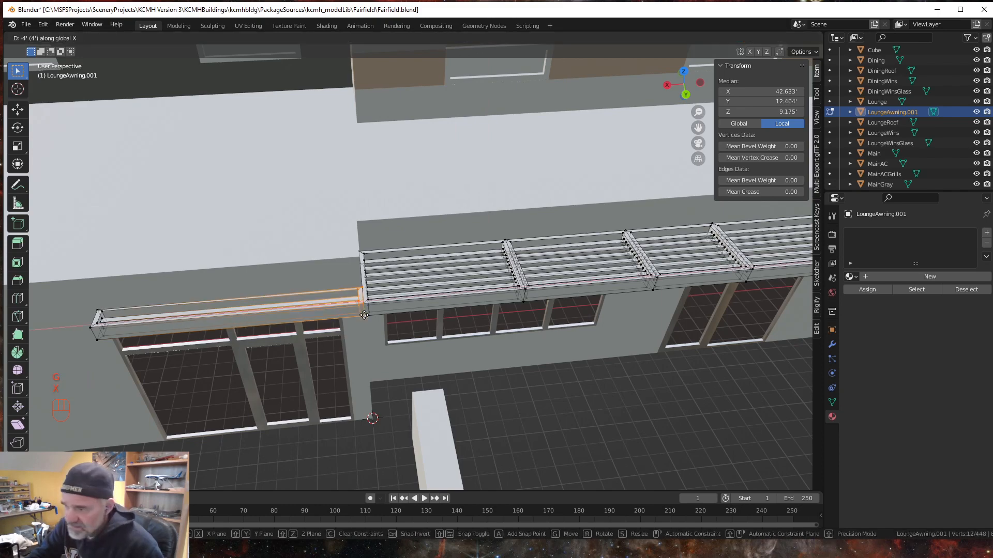
pyautogui.click(372, 358)
pyautogui.moveTo(379, 389)
pyautogui.mouseDown(button='middle')
pyautogui.moveTo(375, 372)
pyautogui.moveTo(369, 384)
pyautogui.mouseUp(button='middle')
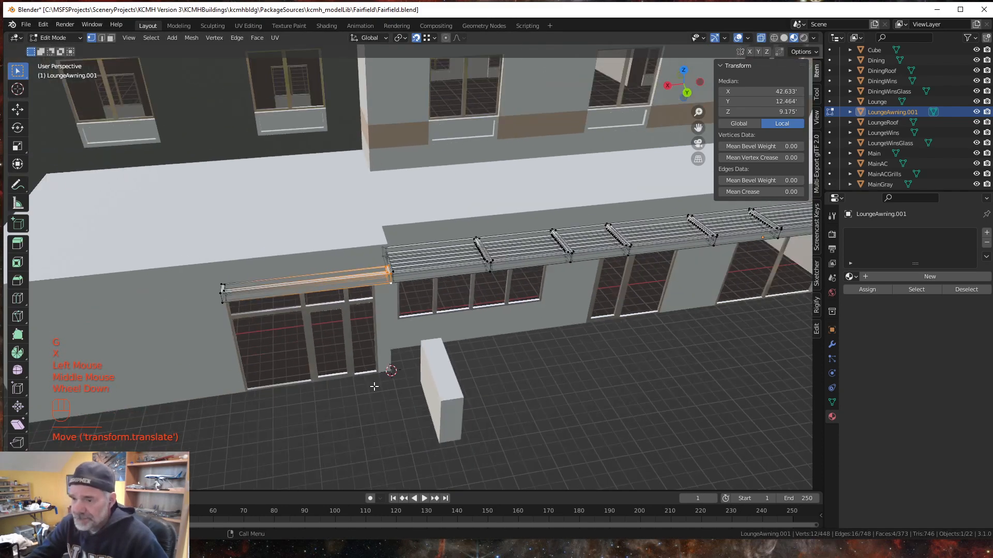
pyautogui.scroll(-2, 369, 383)
pyautogui.press('Tab')
pyautogui.click(371, 407)
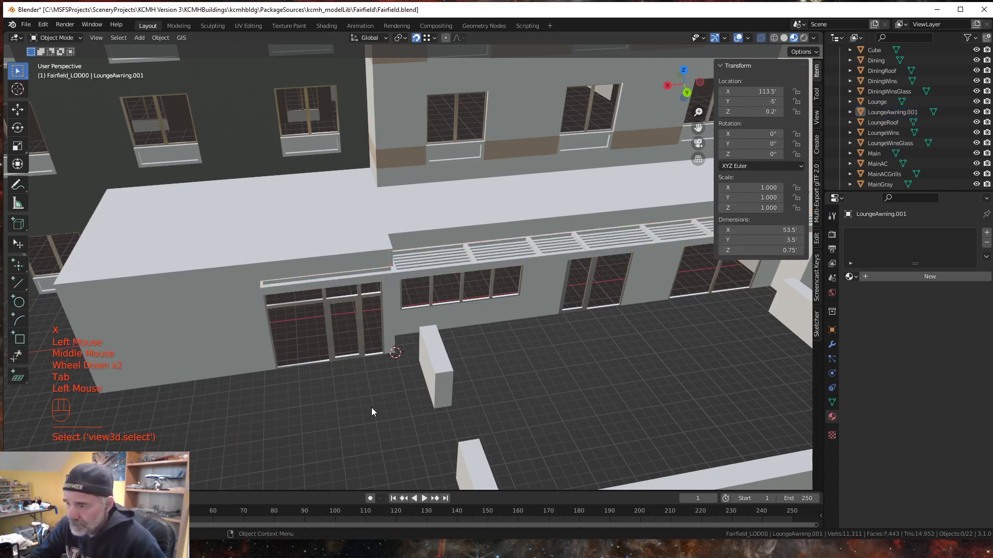
# Step: Assign the existing Frames material to the LoungeAwning.001 object and deselect it
pyautogui.moveTo(419, 413)
pyautogui.mouseDown(button='middle')
pyautogui.moveTo(448, 395)
pyautogui.moveTo(419, 406)
pyautogui.mouseUp(button='middle')
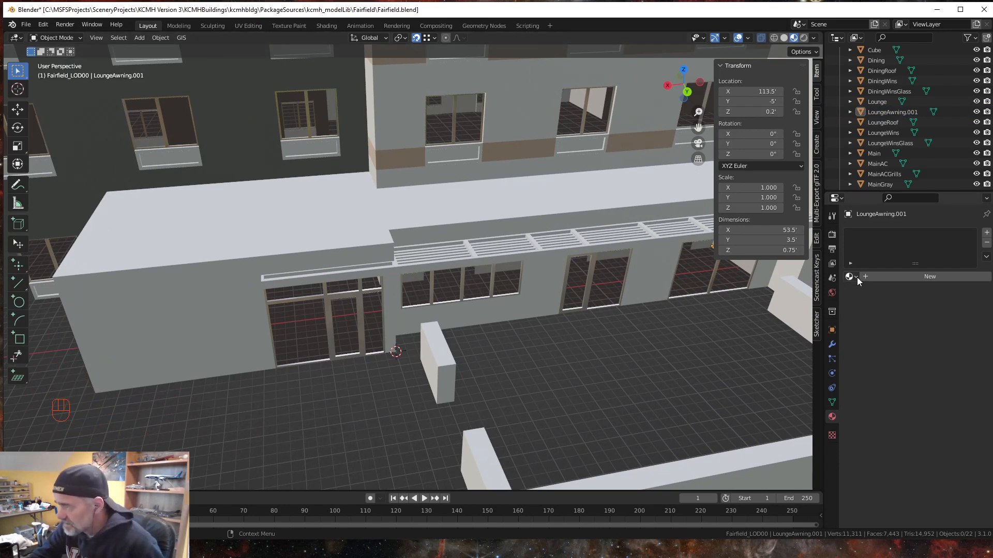
pyautogui.click(571, 249)
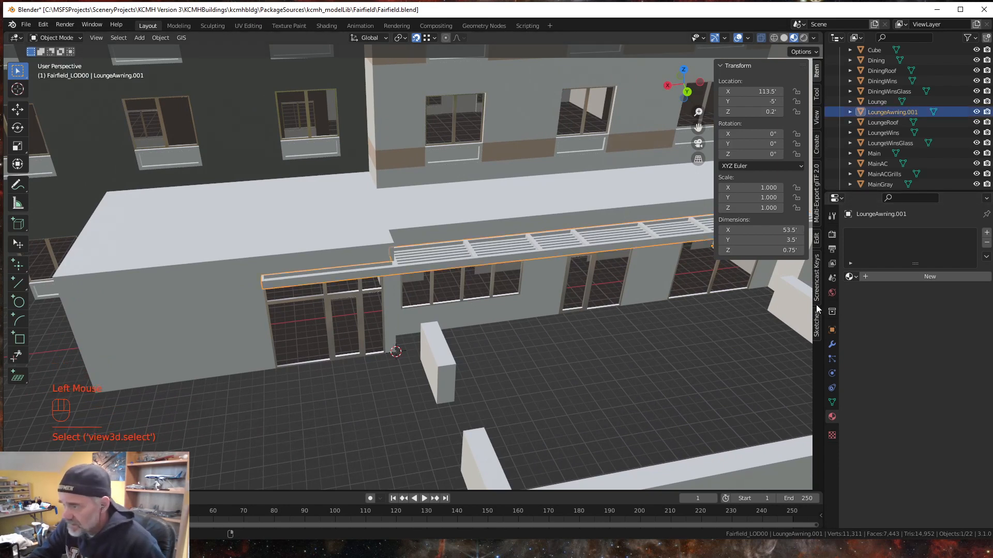
pyautogui.click(850, 277)
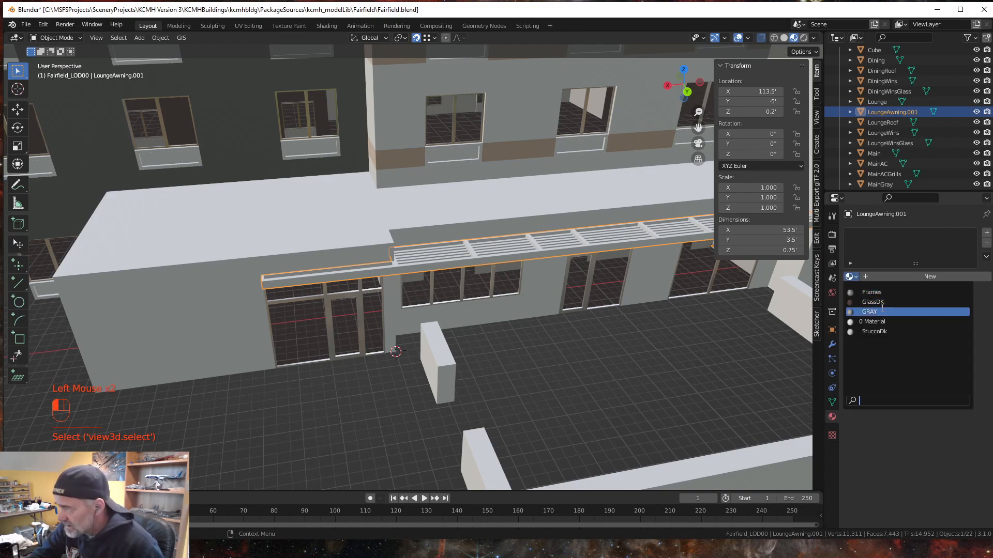
pyautogui.click(871, 292)
pyautogui.click(340, 408)
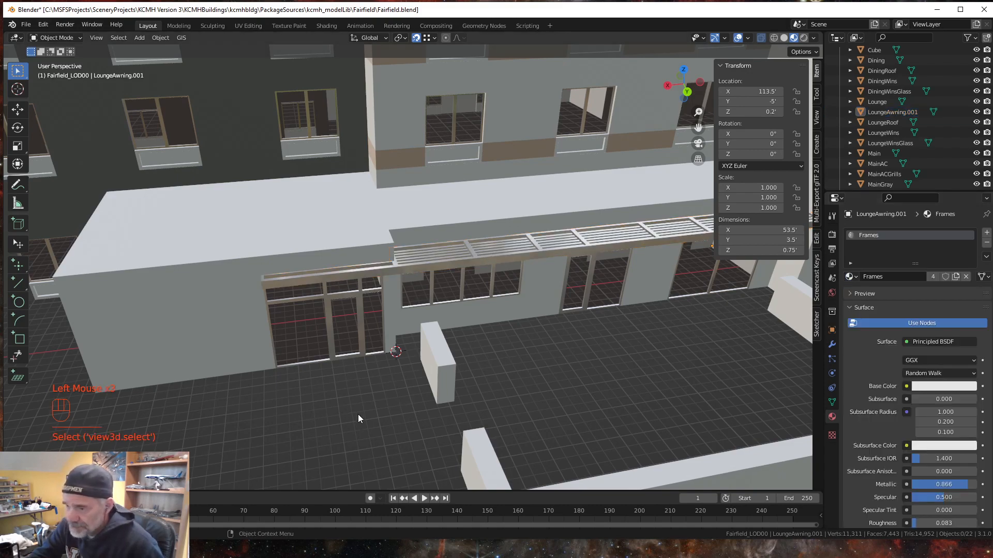
pyautogui.moveTo(358, 414); pyautogui.dragTo(373, 384, button='middle')
pyautogui.scroll(-3, 315, 383)
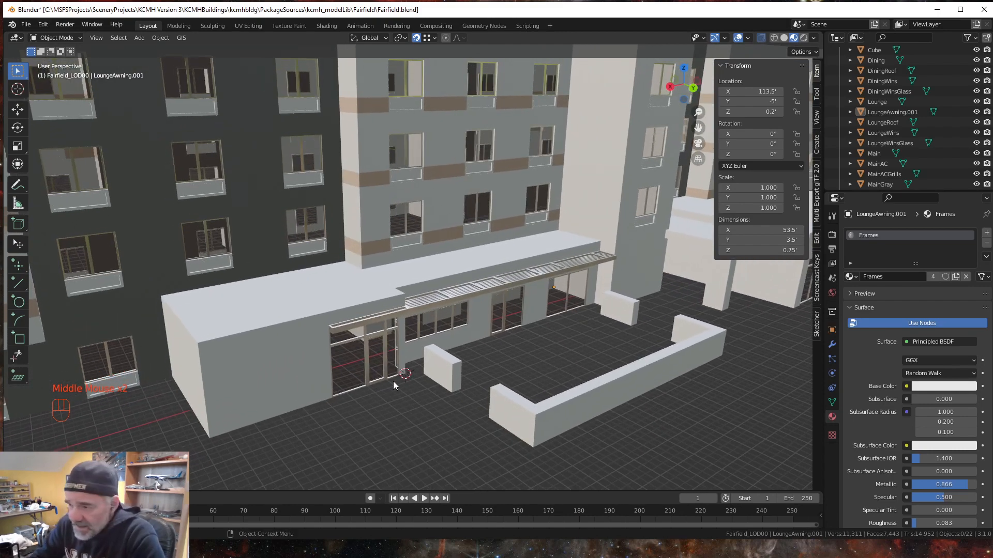